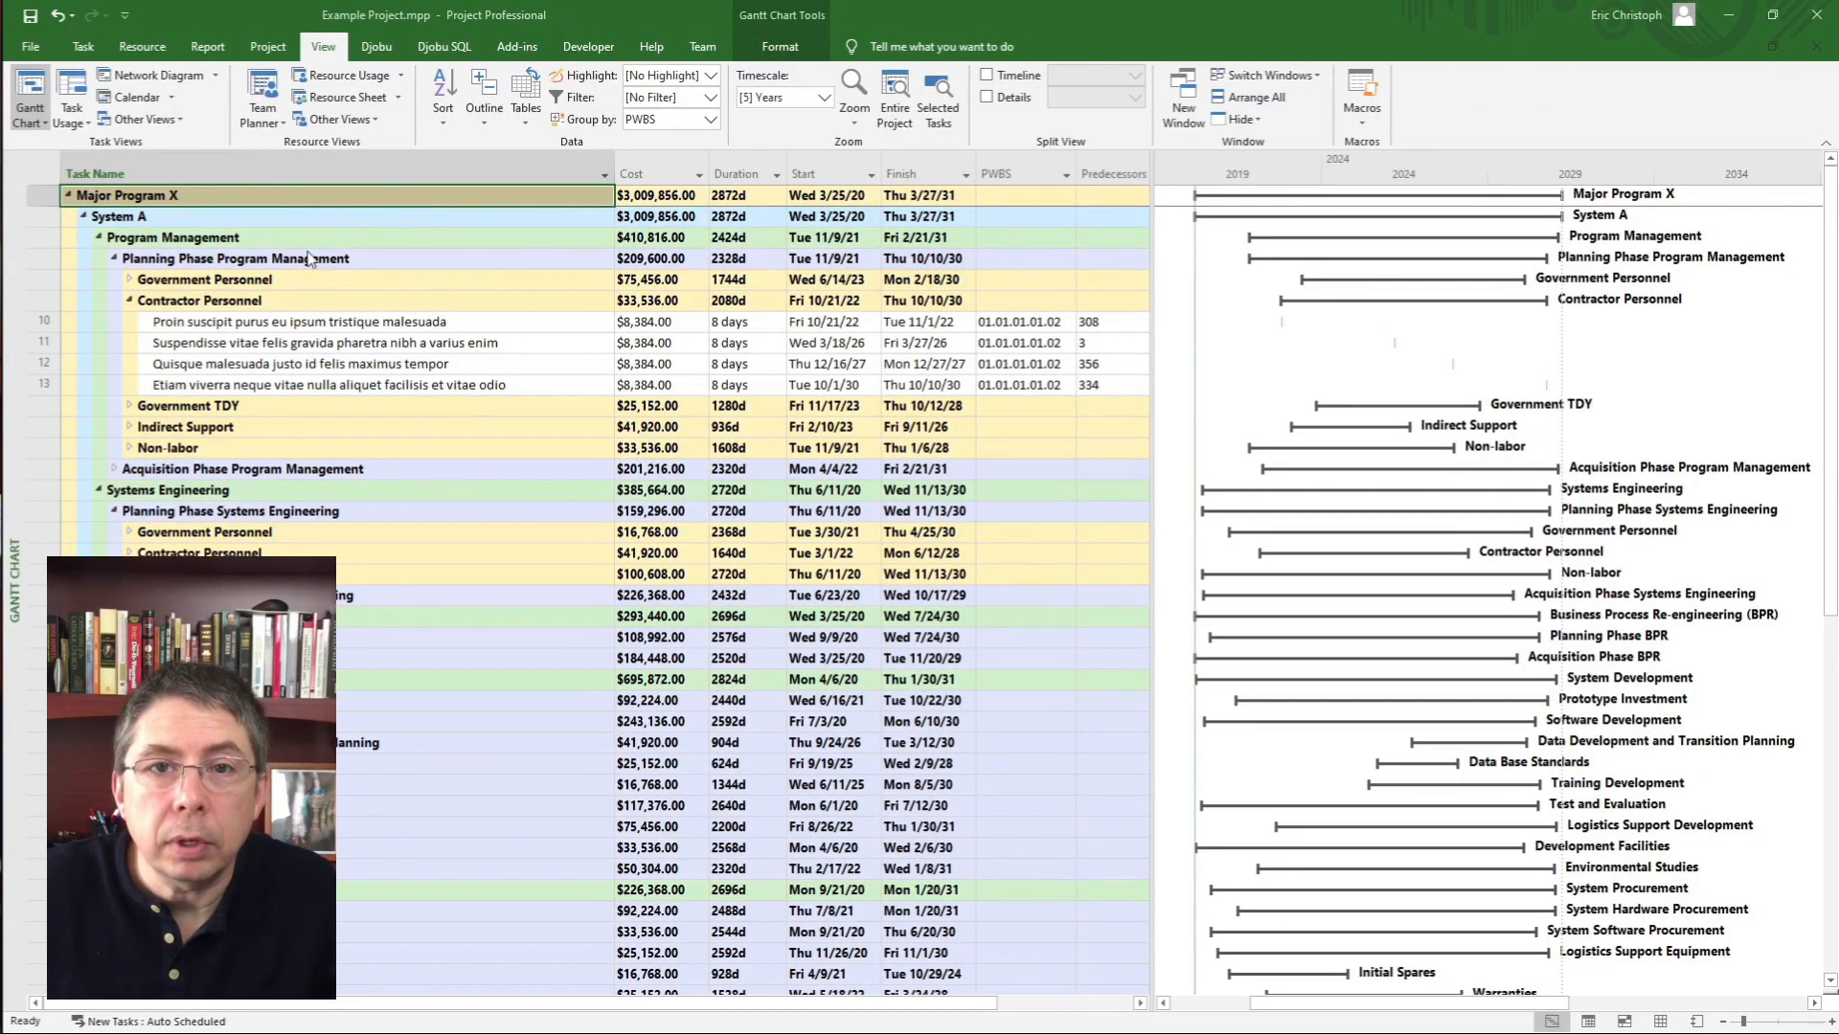
# - Show the grouped schedule to outline Level 4 and expand Planning Phase Systems Engineering down to its Government Personnel tasks
pyautogui.click(129, 280)
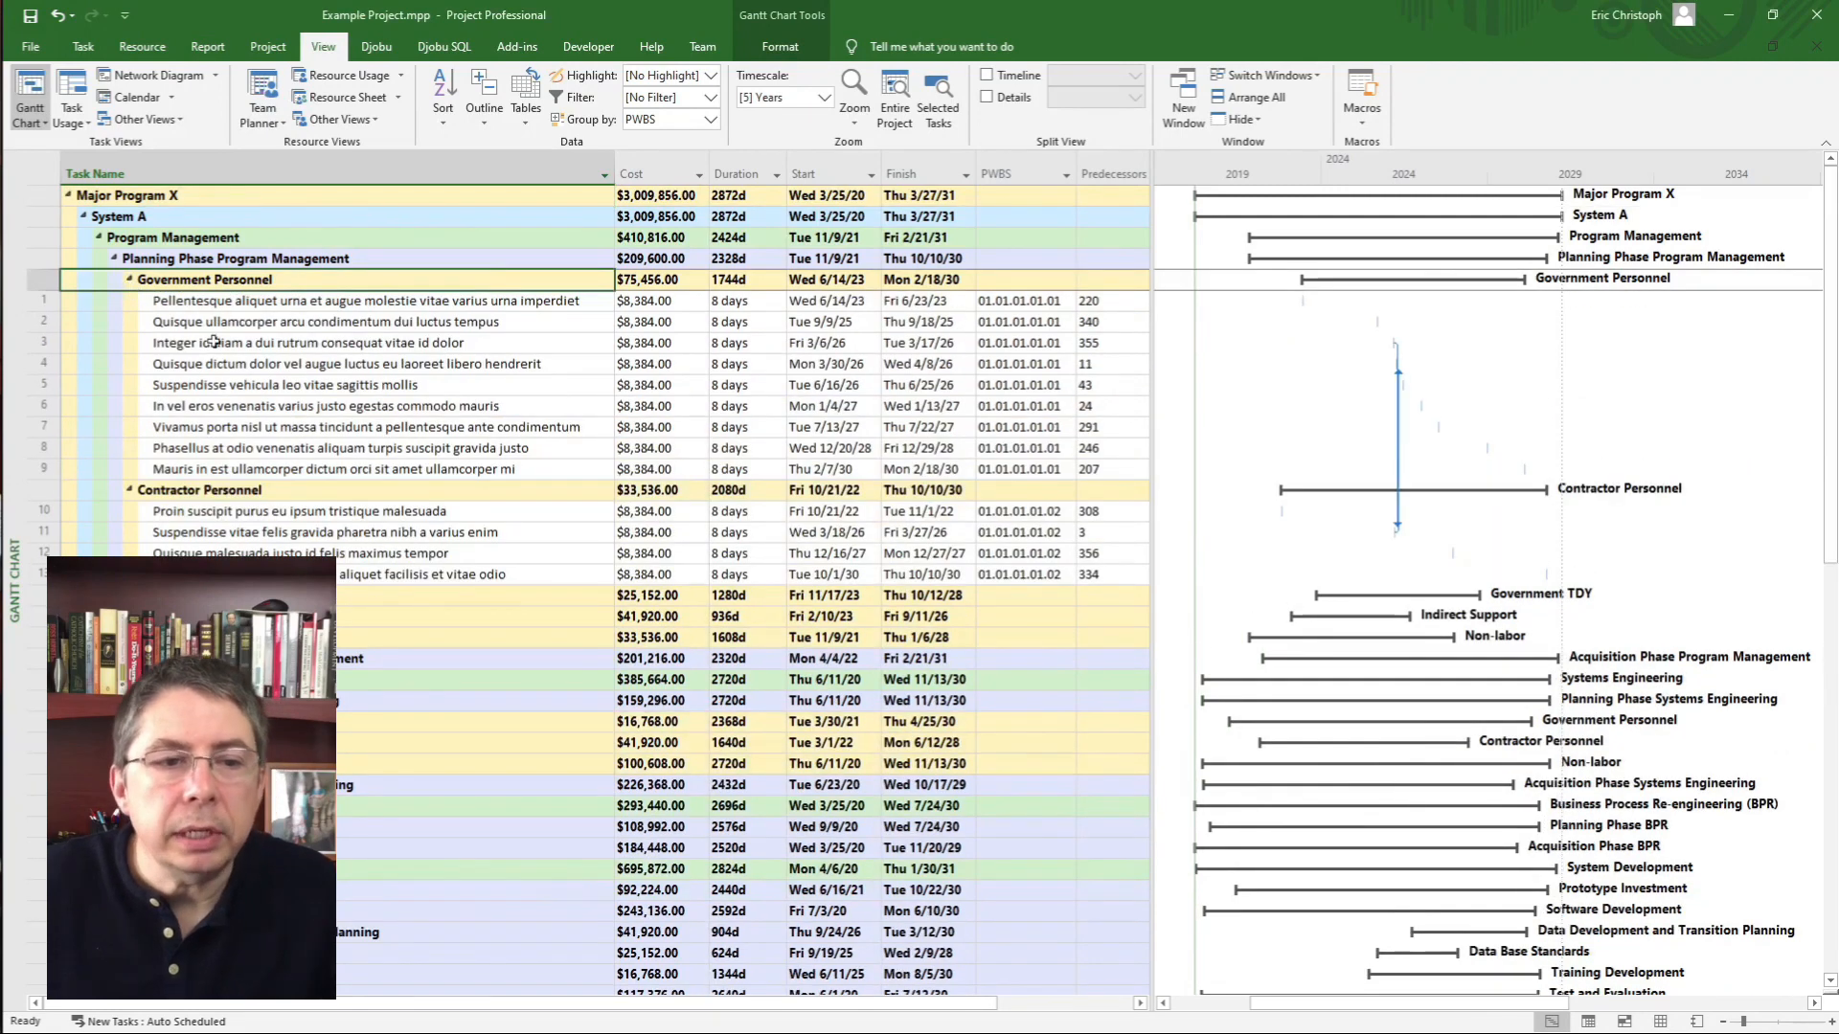
pyautogui.click(129, 280)
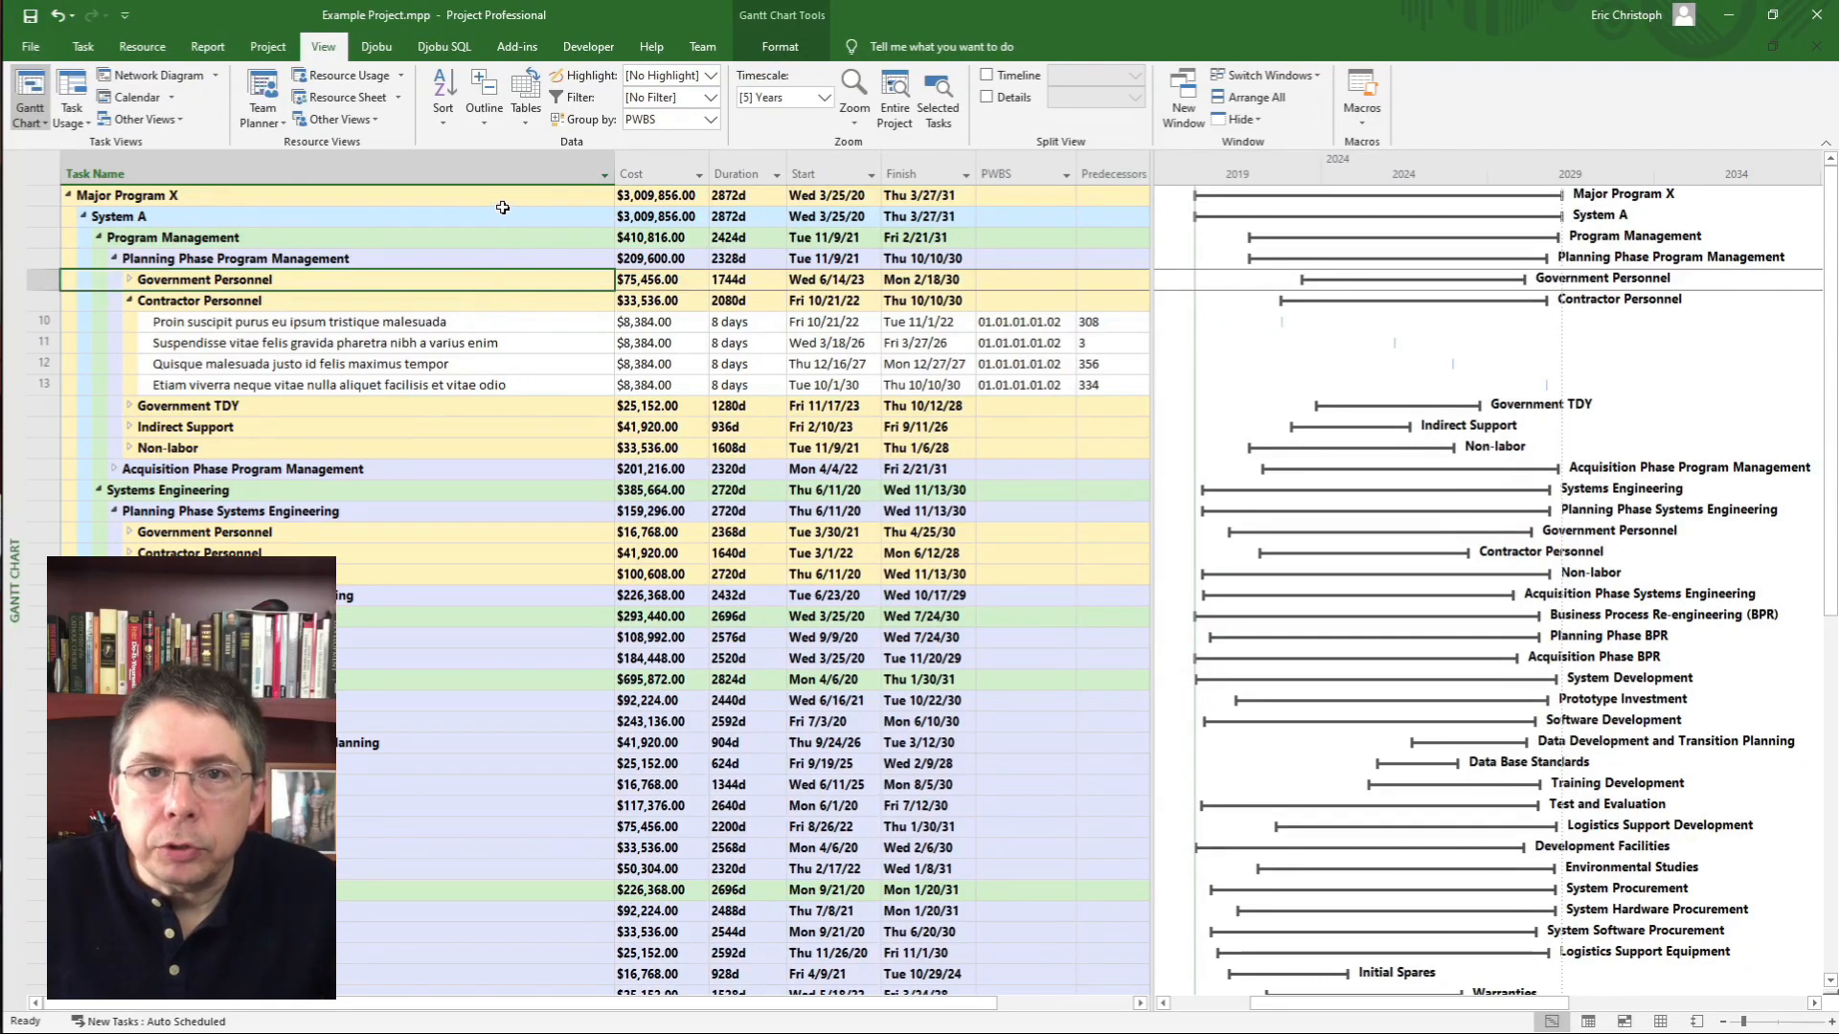
pyautogui.click(487, 119)
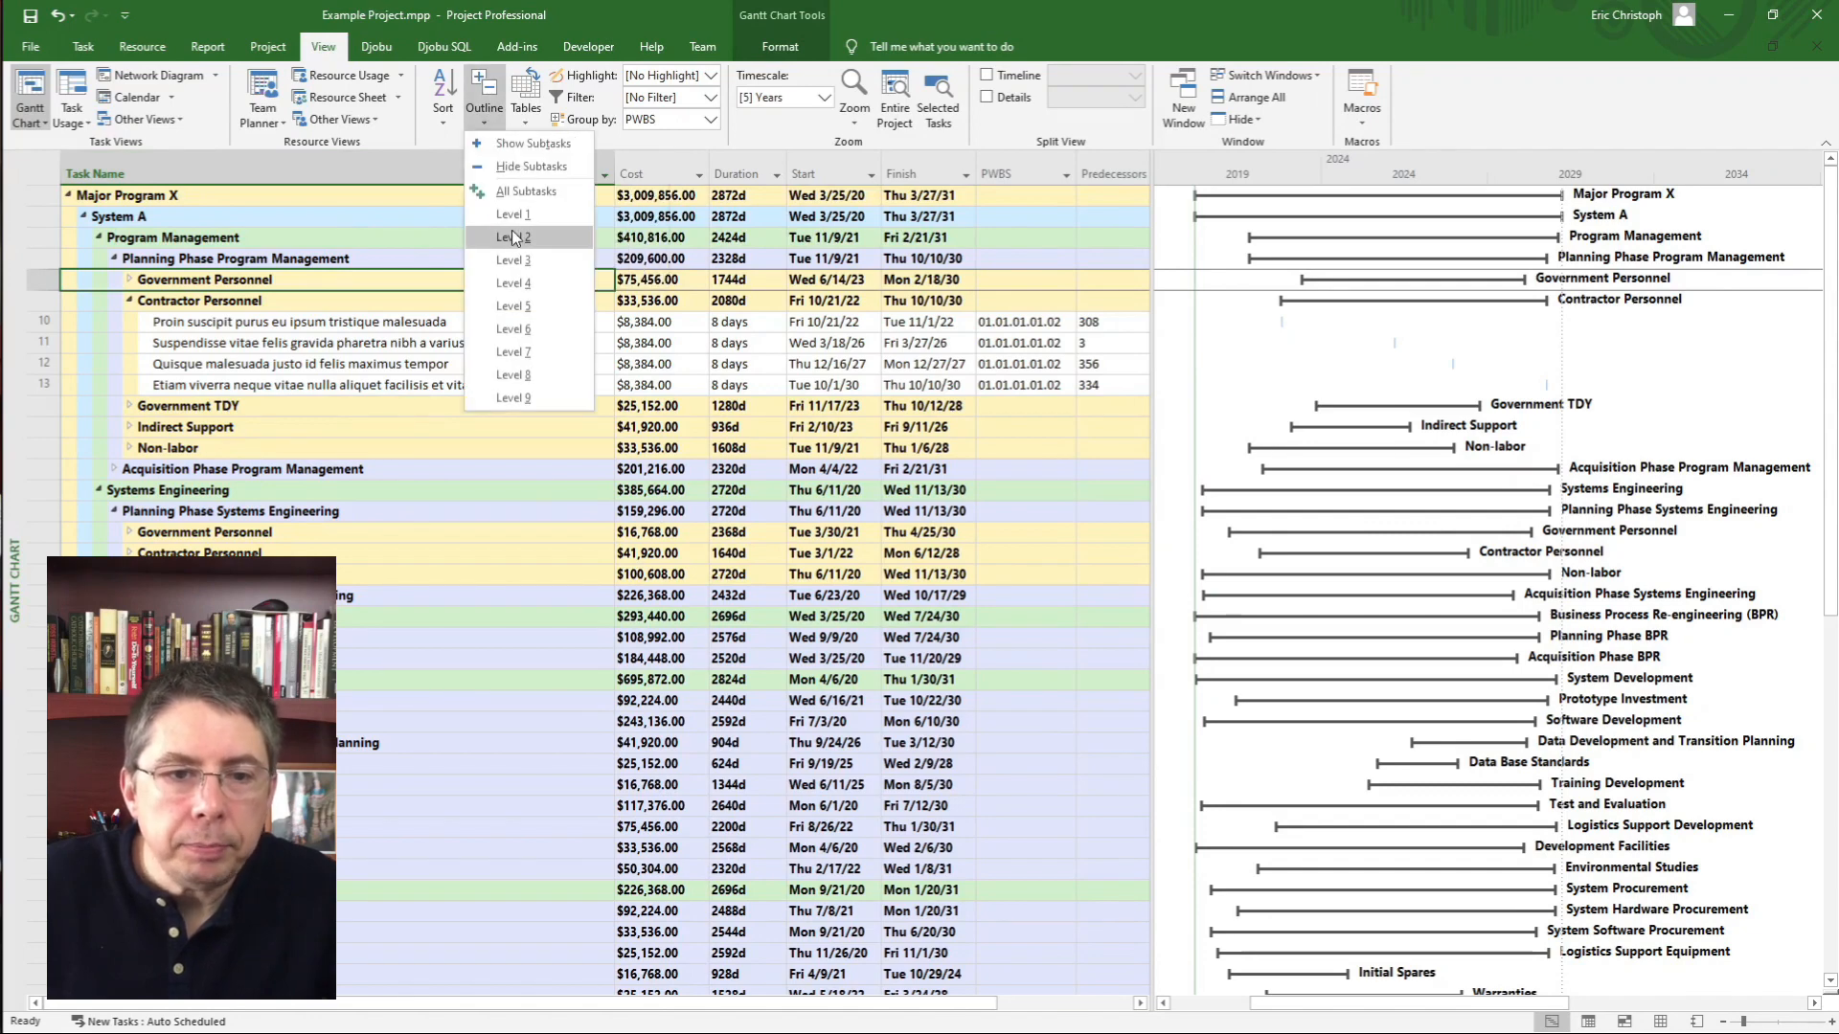
pyautogui.click(514, 283)
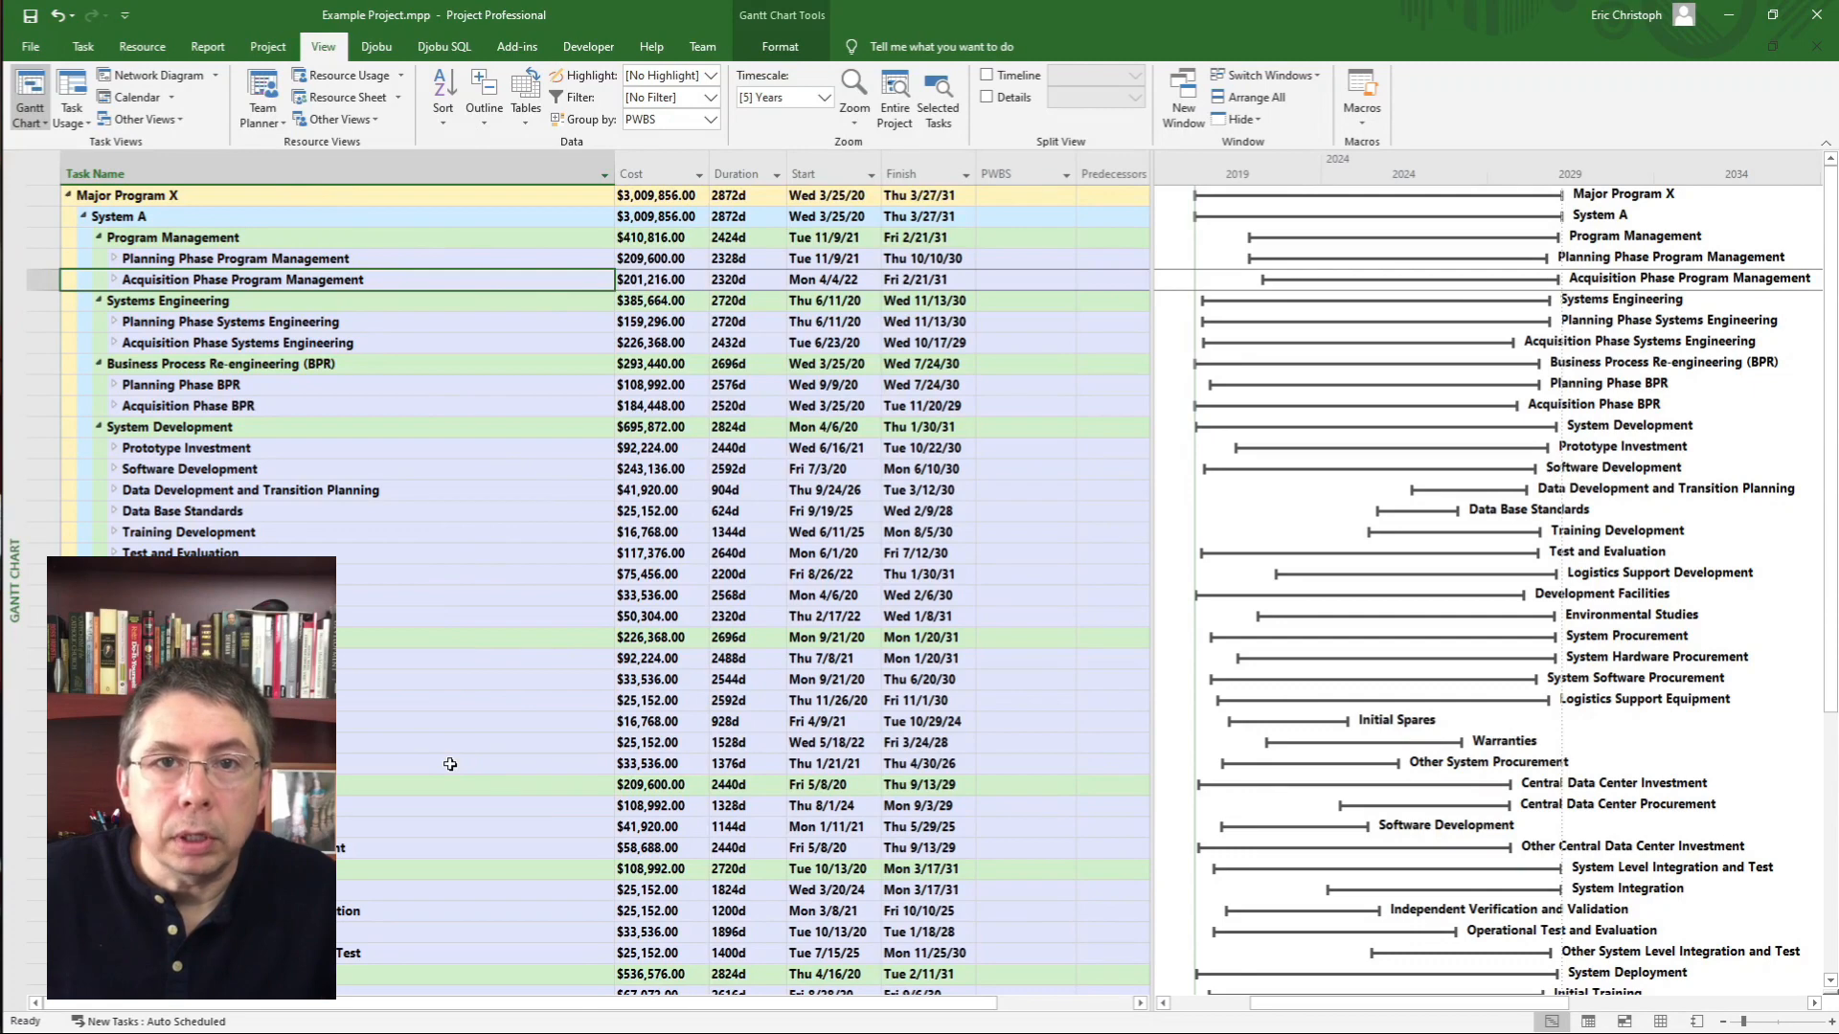
pyautogui.click(114, 322)
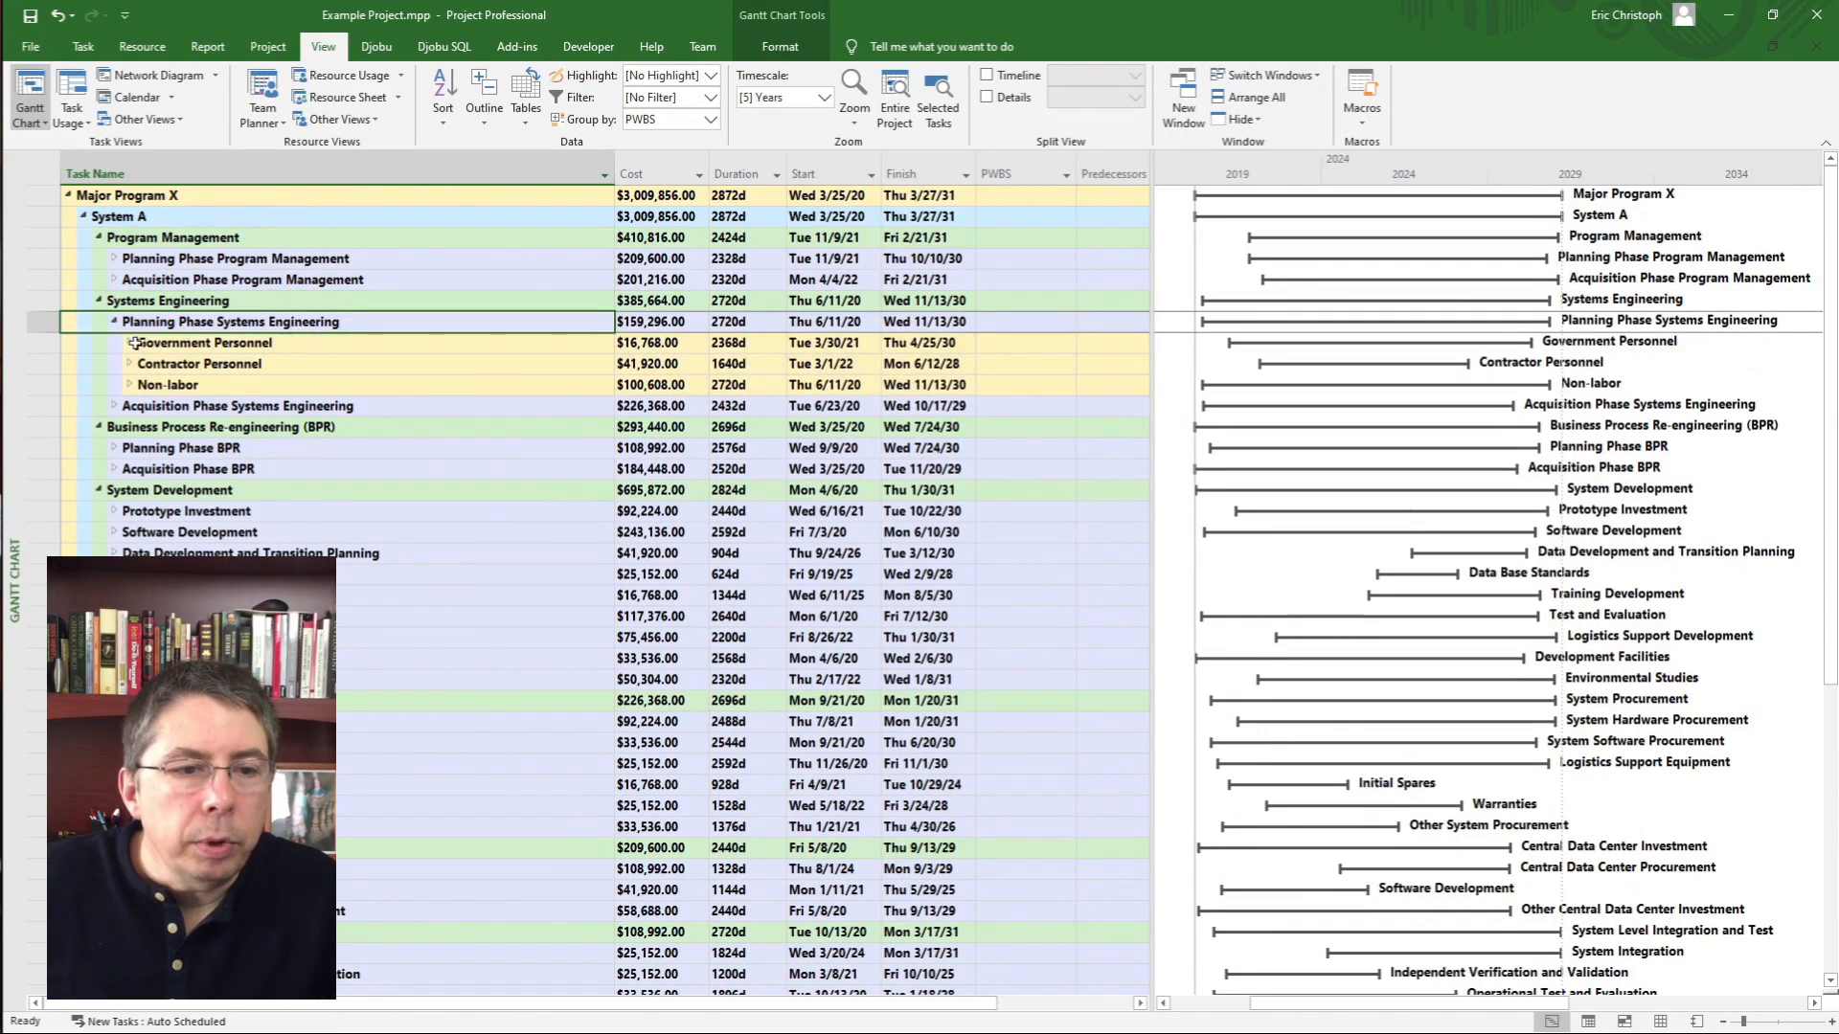
pyautogui.click(131, 342)
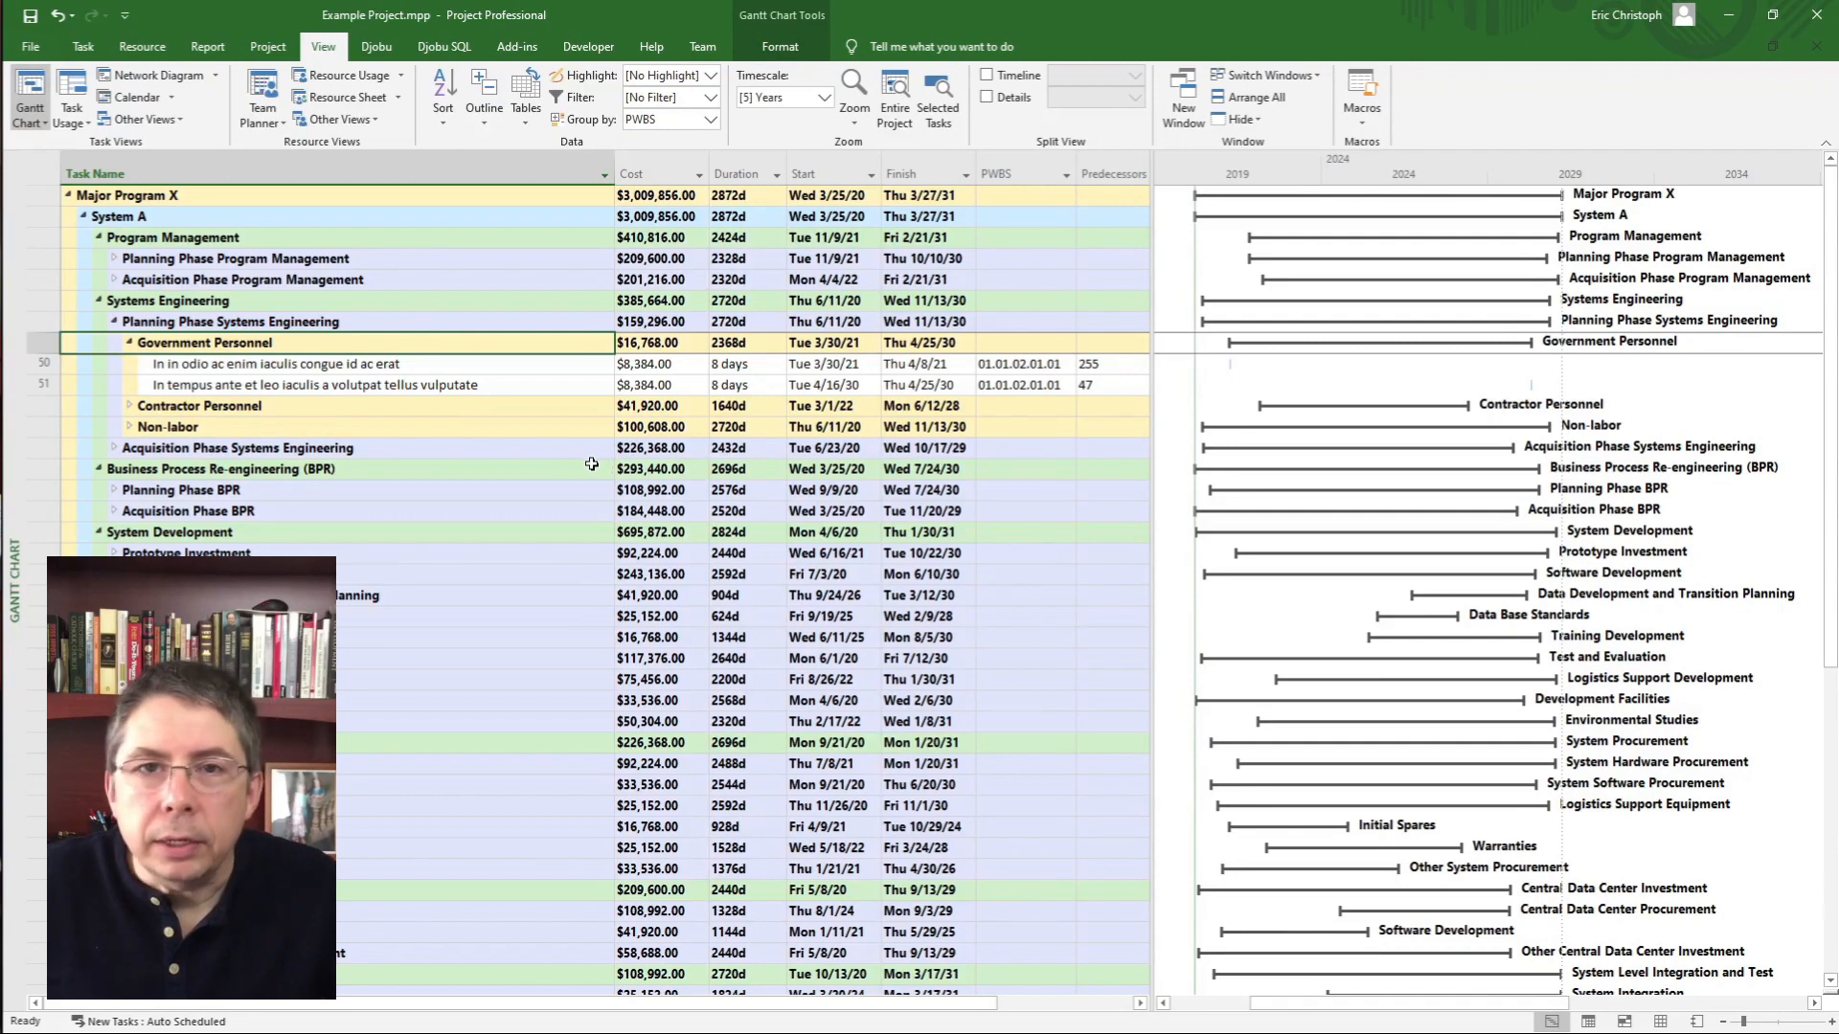
# - Open Example Project 2.mpp and bring up its custom task fields of type Outline Code
pyautogui.click(31, 46)
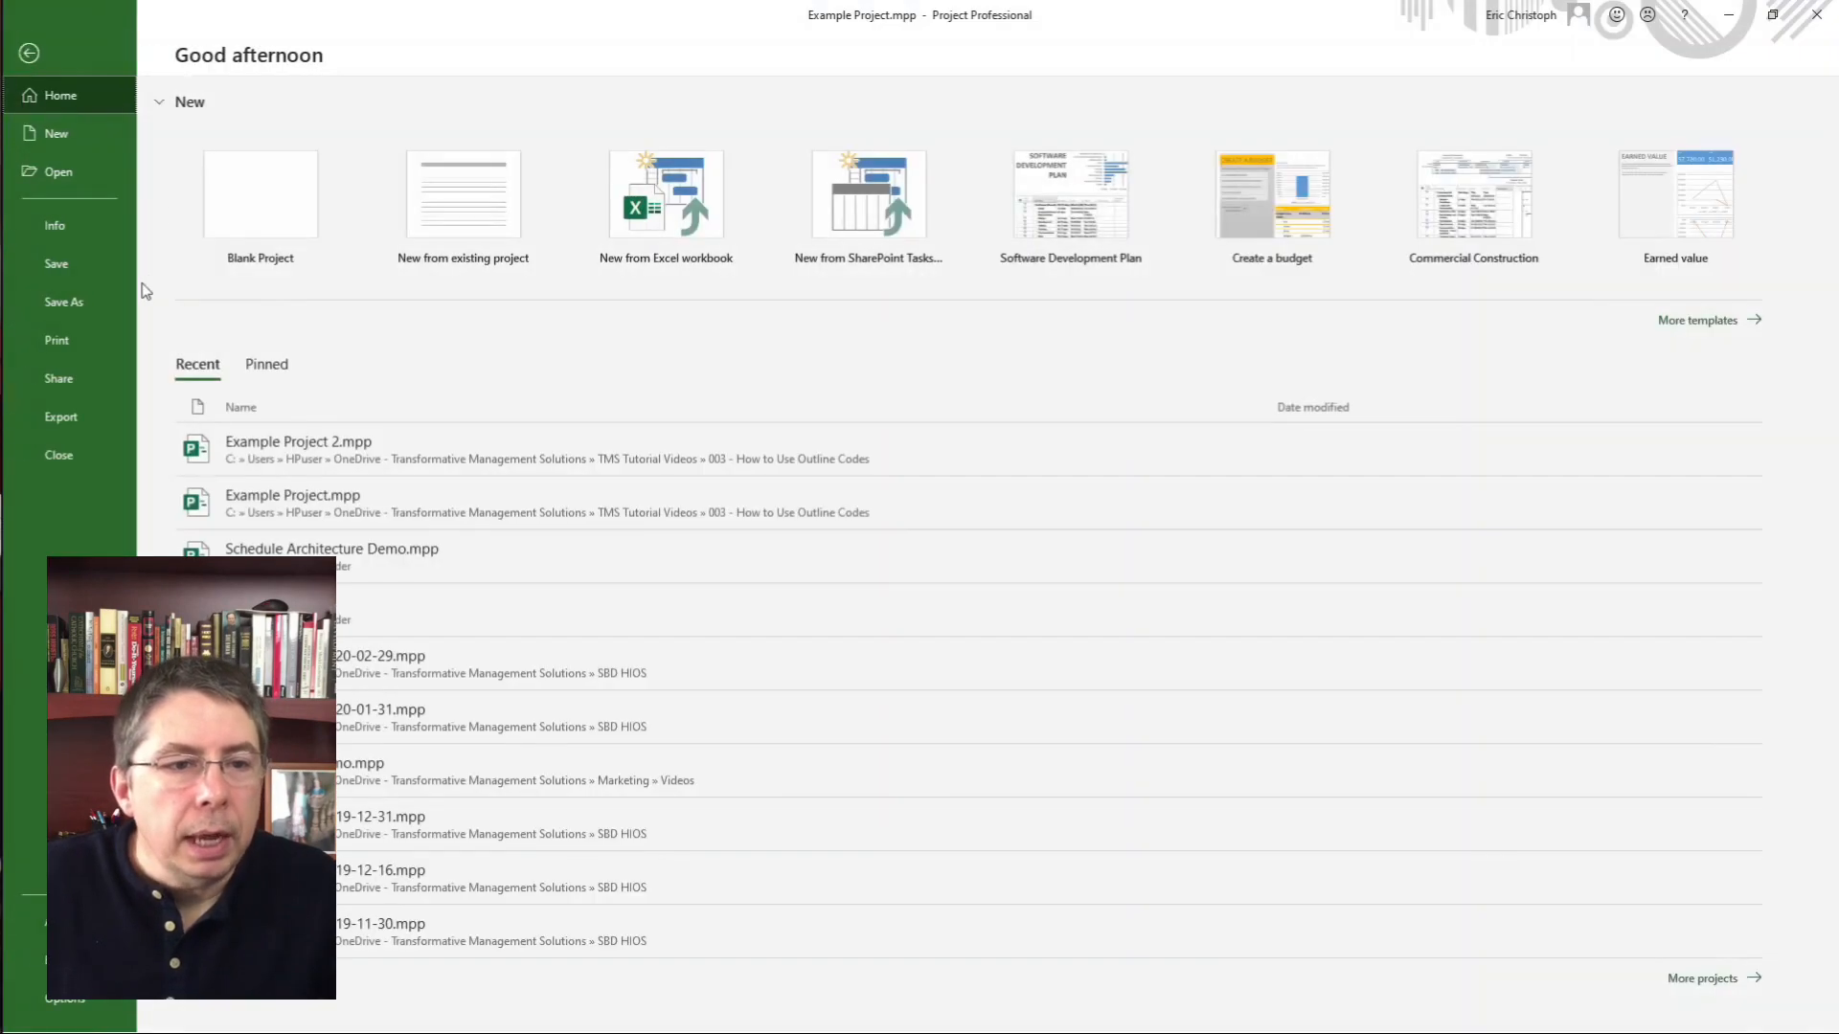
pyautogui.click(58, 340)
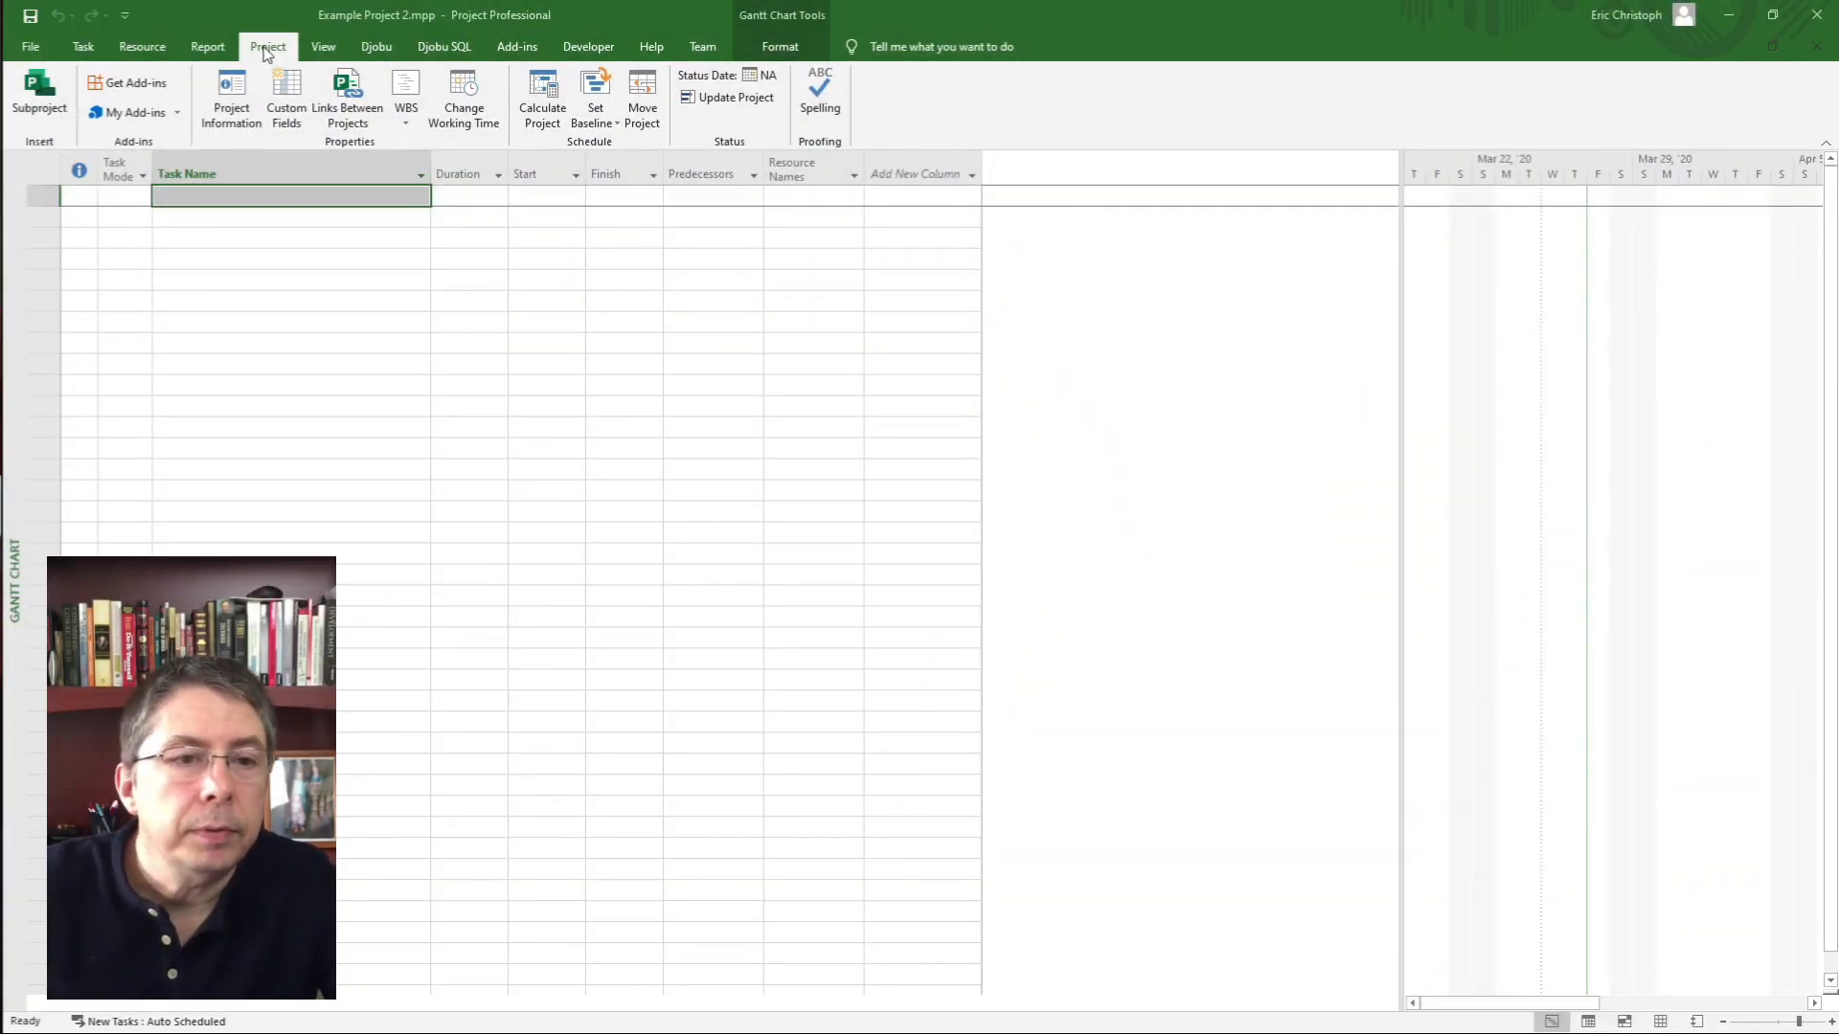
pyautogui.click(289, 99)
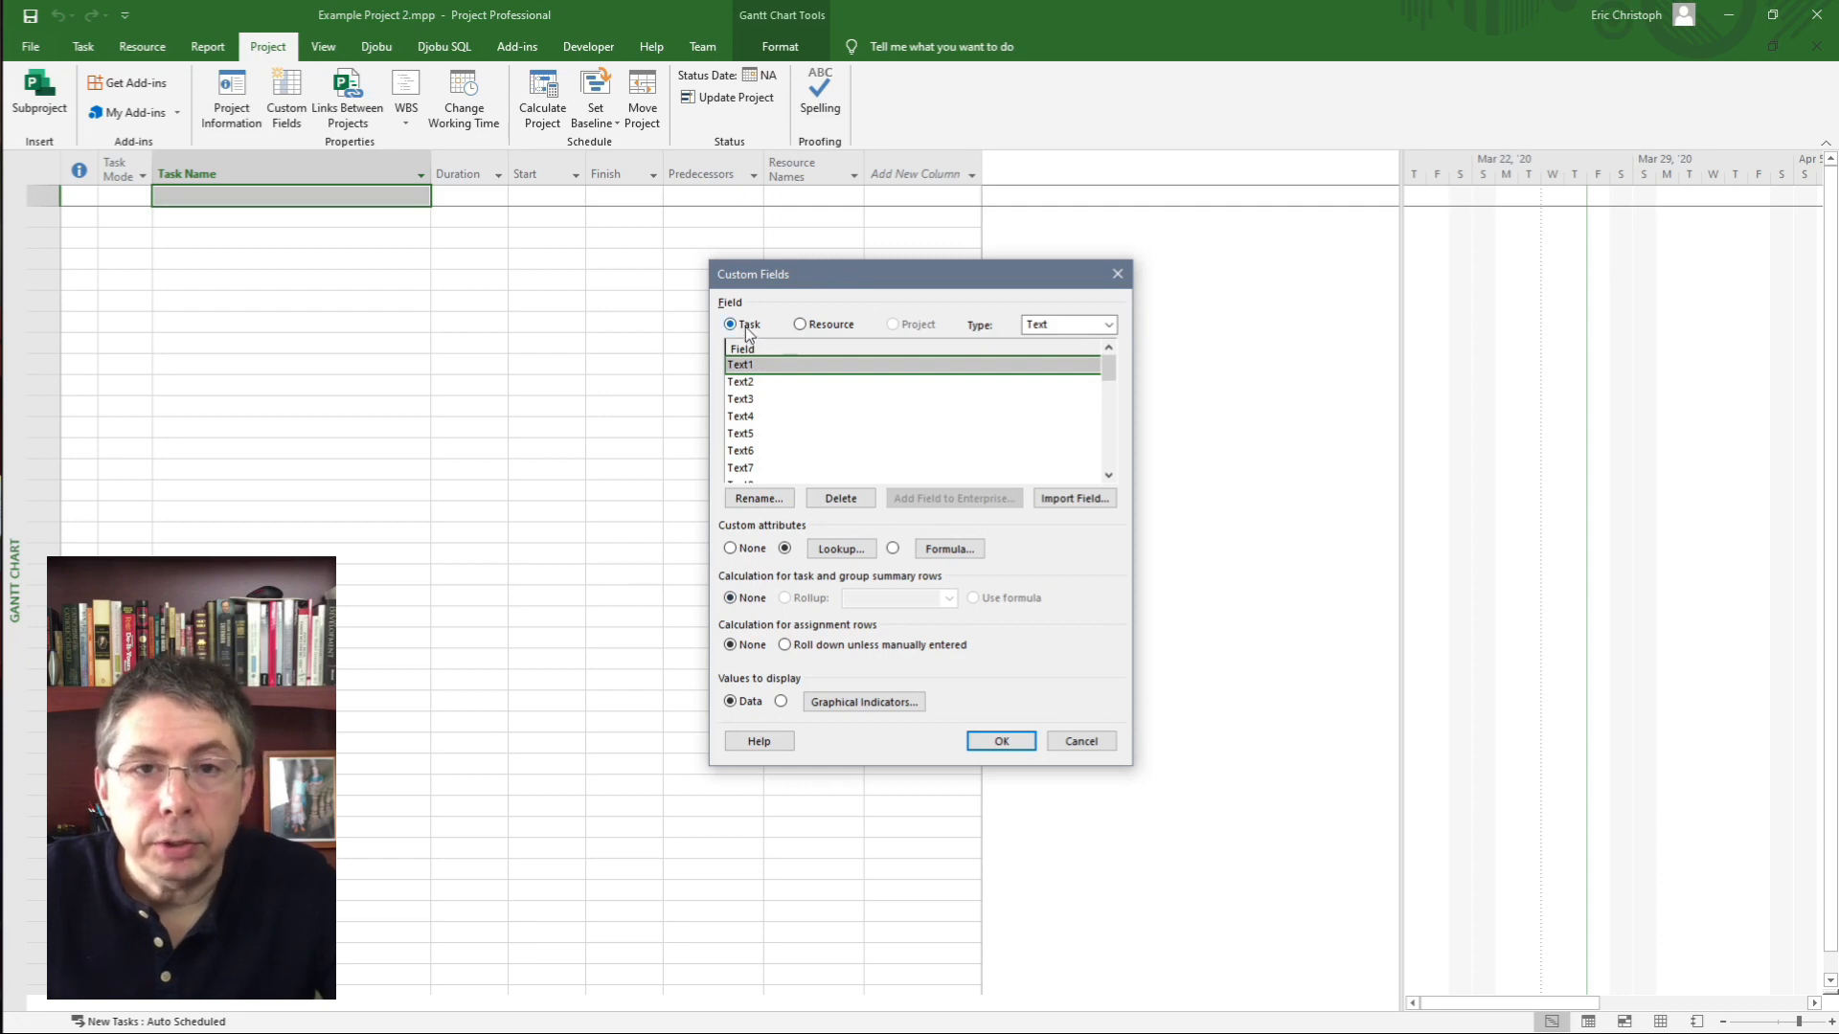
pyautogui.click(1108, 324)
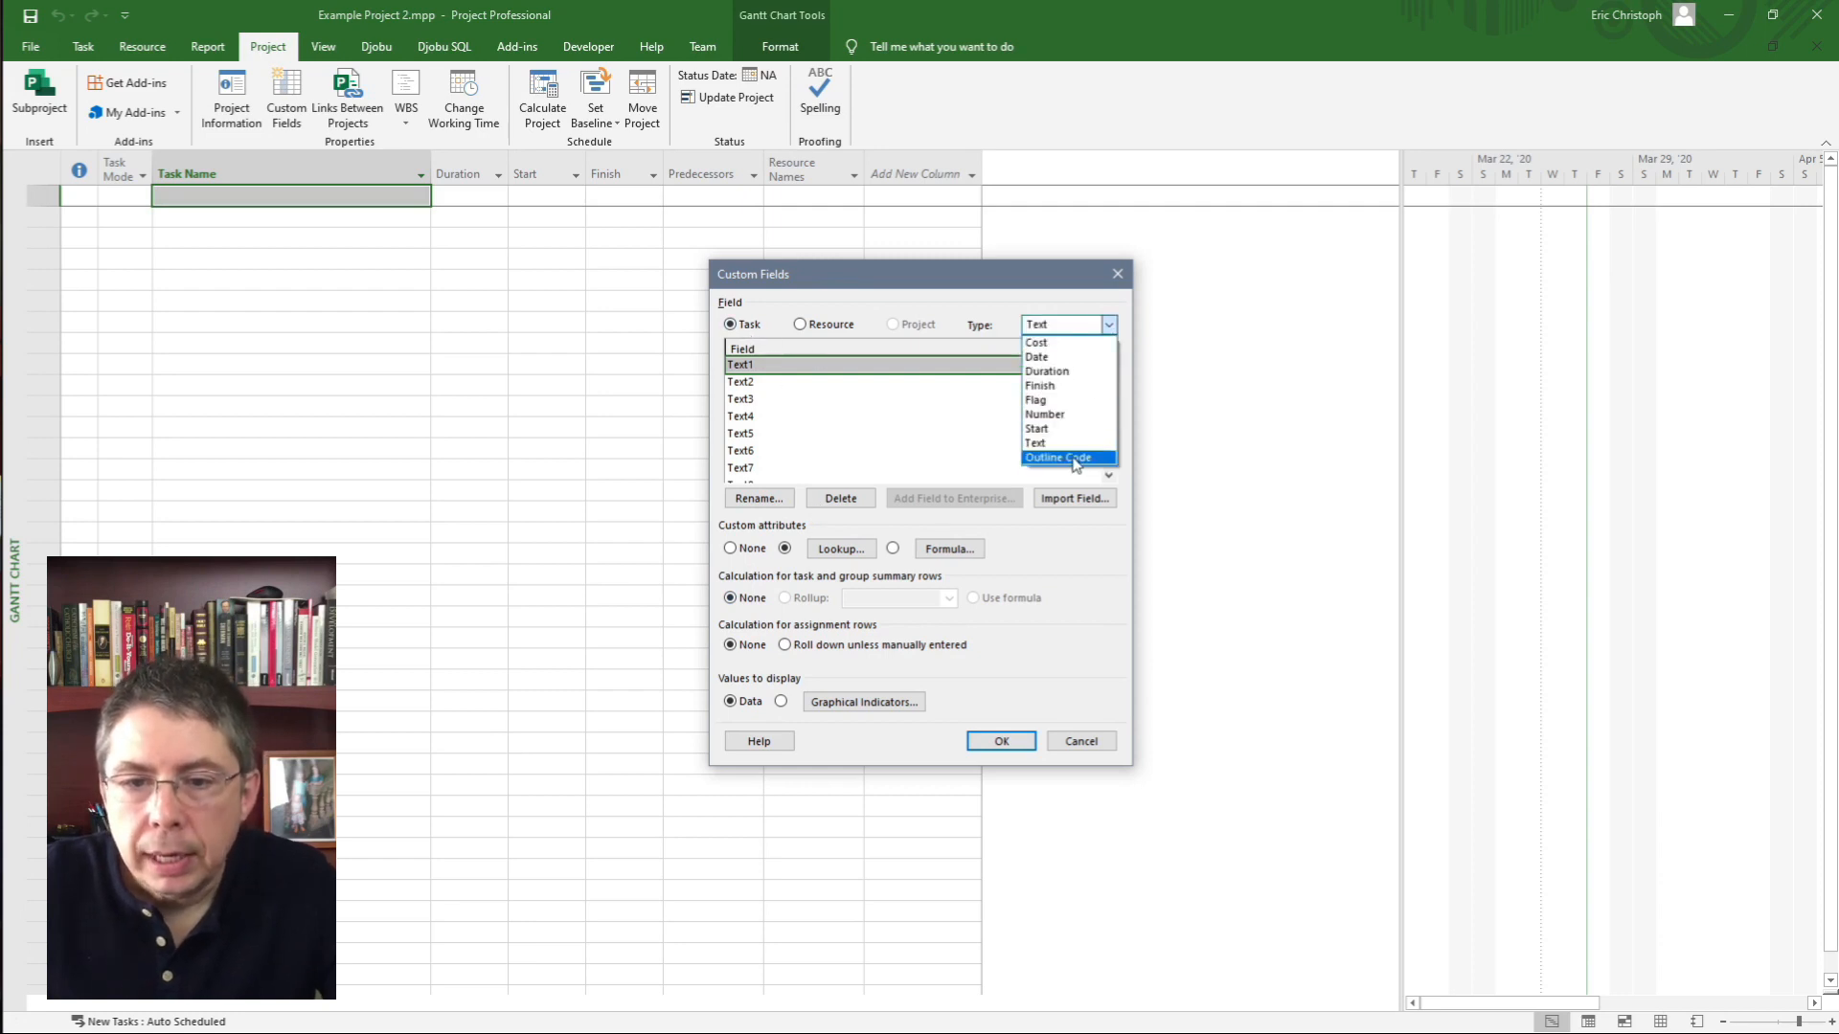
pyautogui.click(1073, 459)
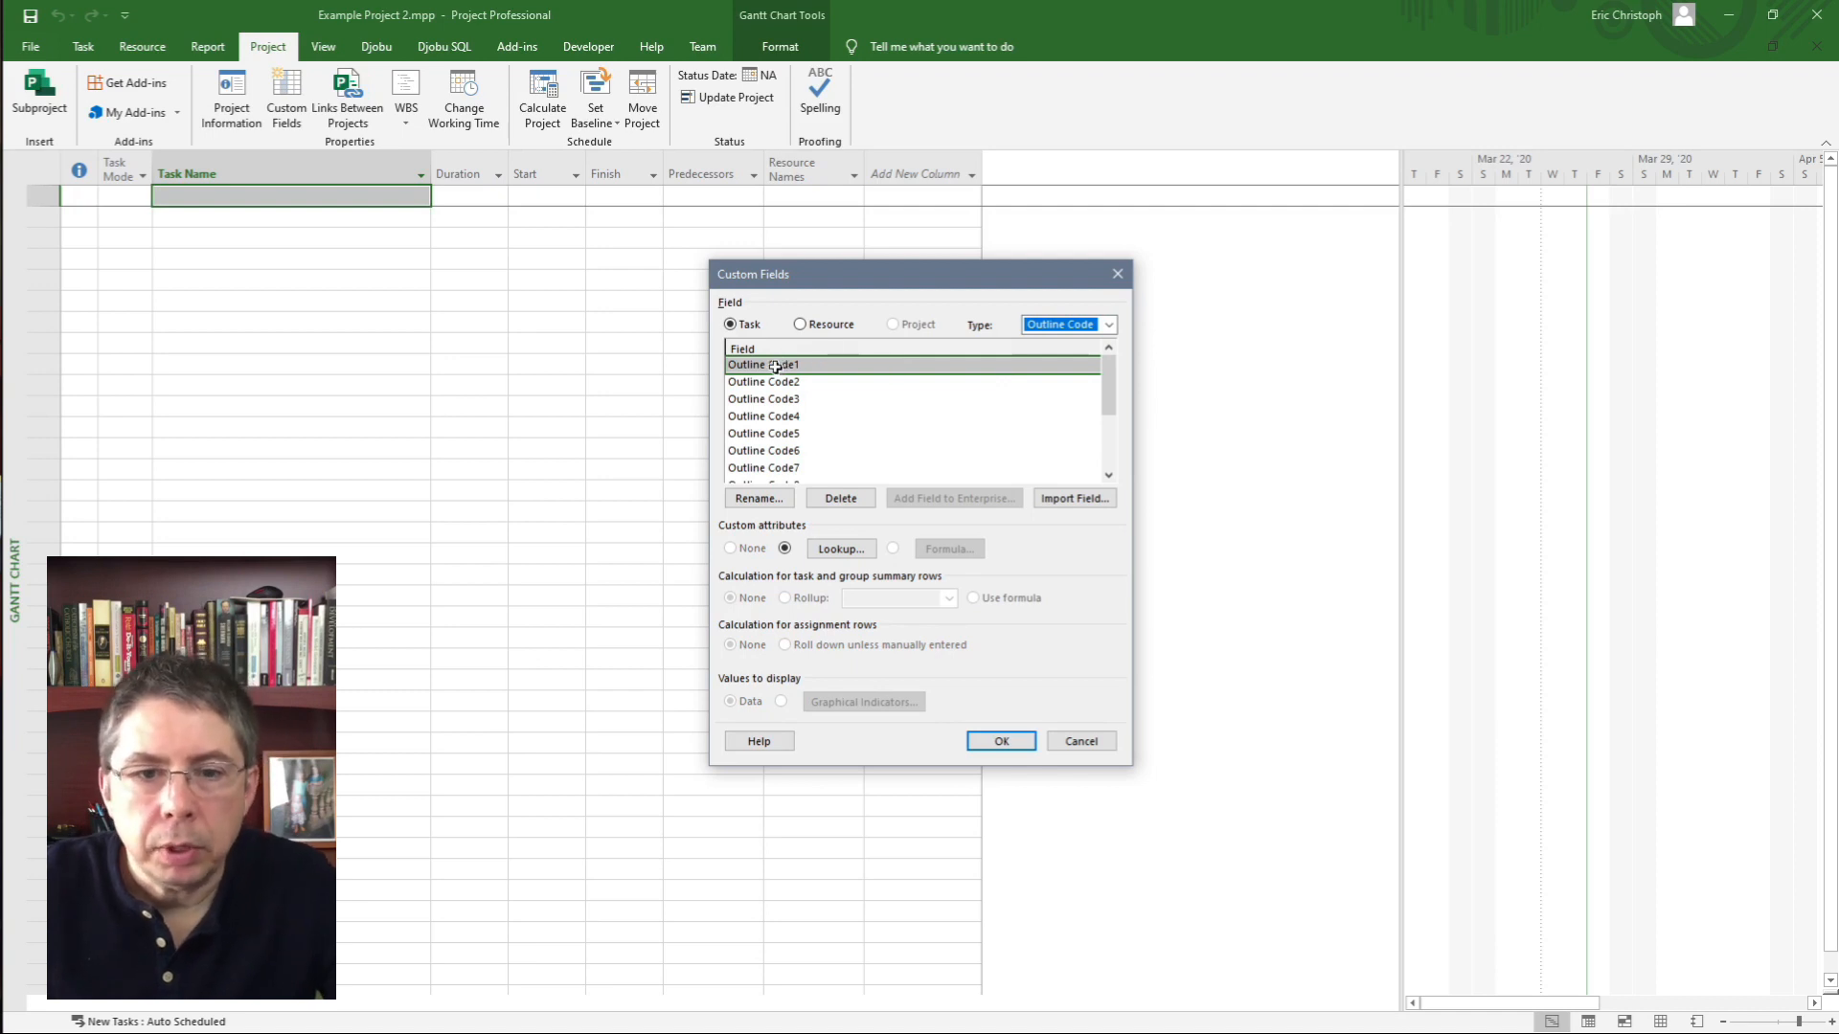
# - Rename the Outline Code1 field to IMP
pyautogui.click(763, 500)
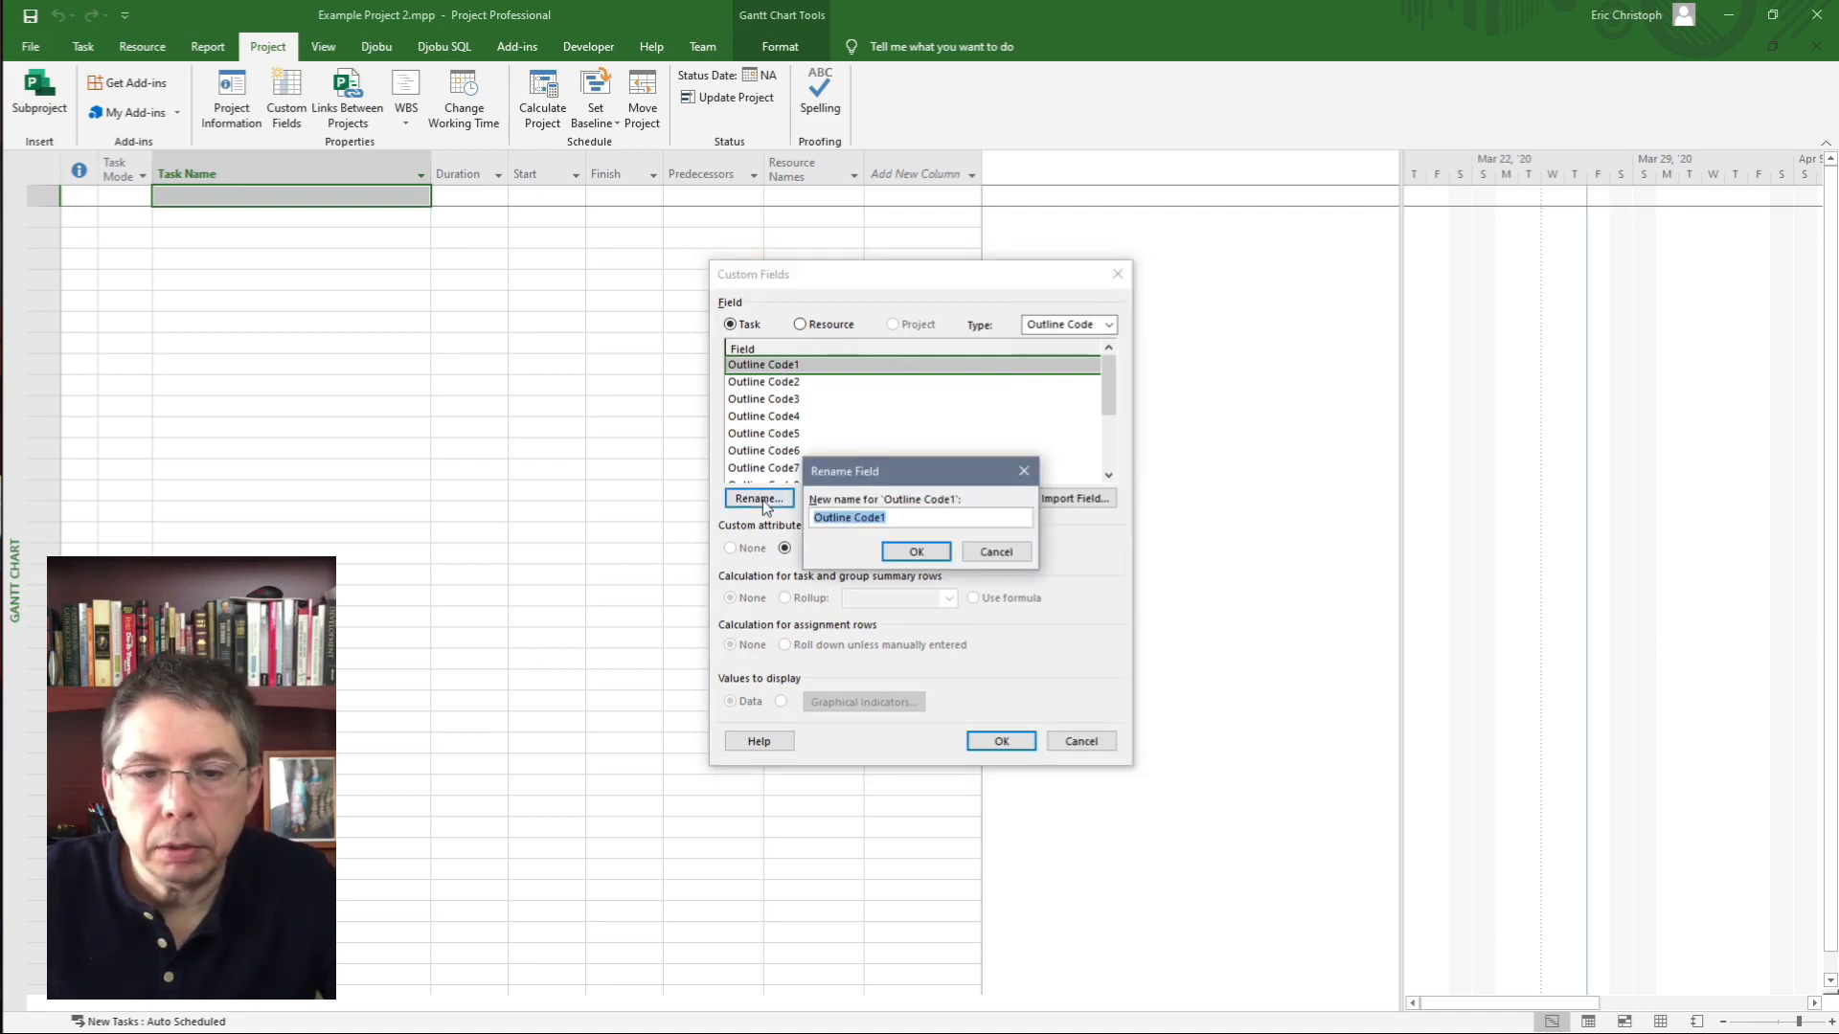
pyautogui.write('IMP')
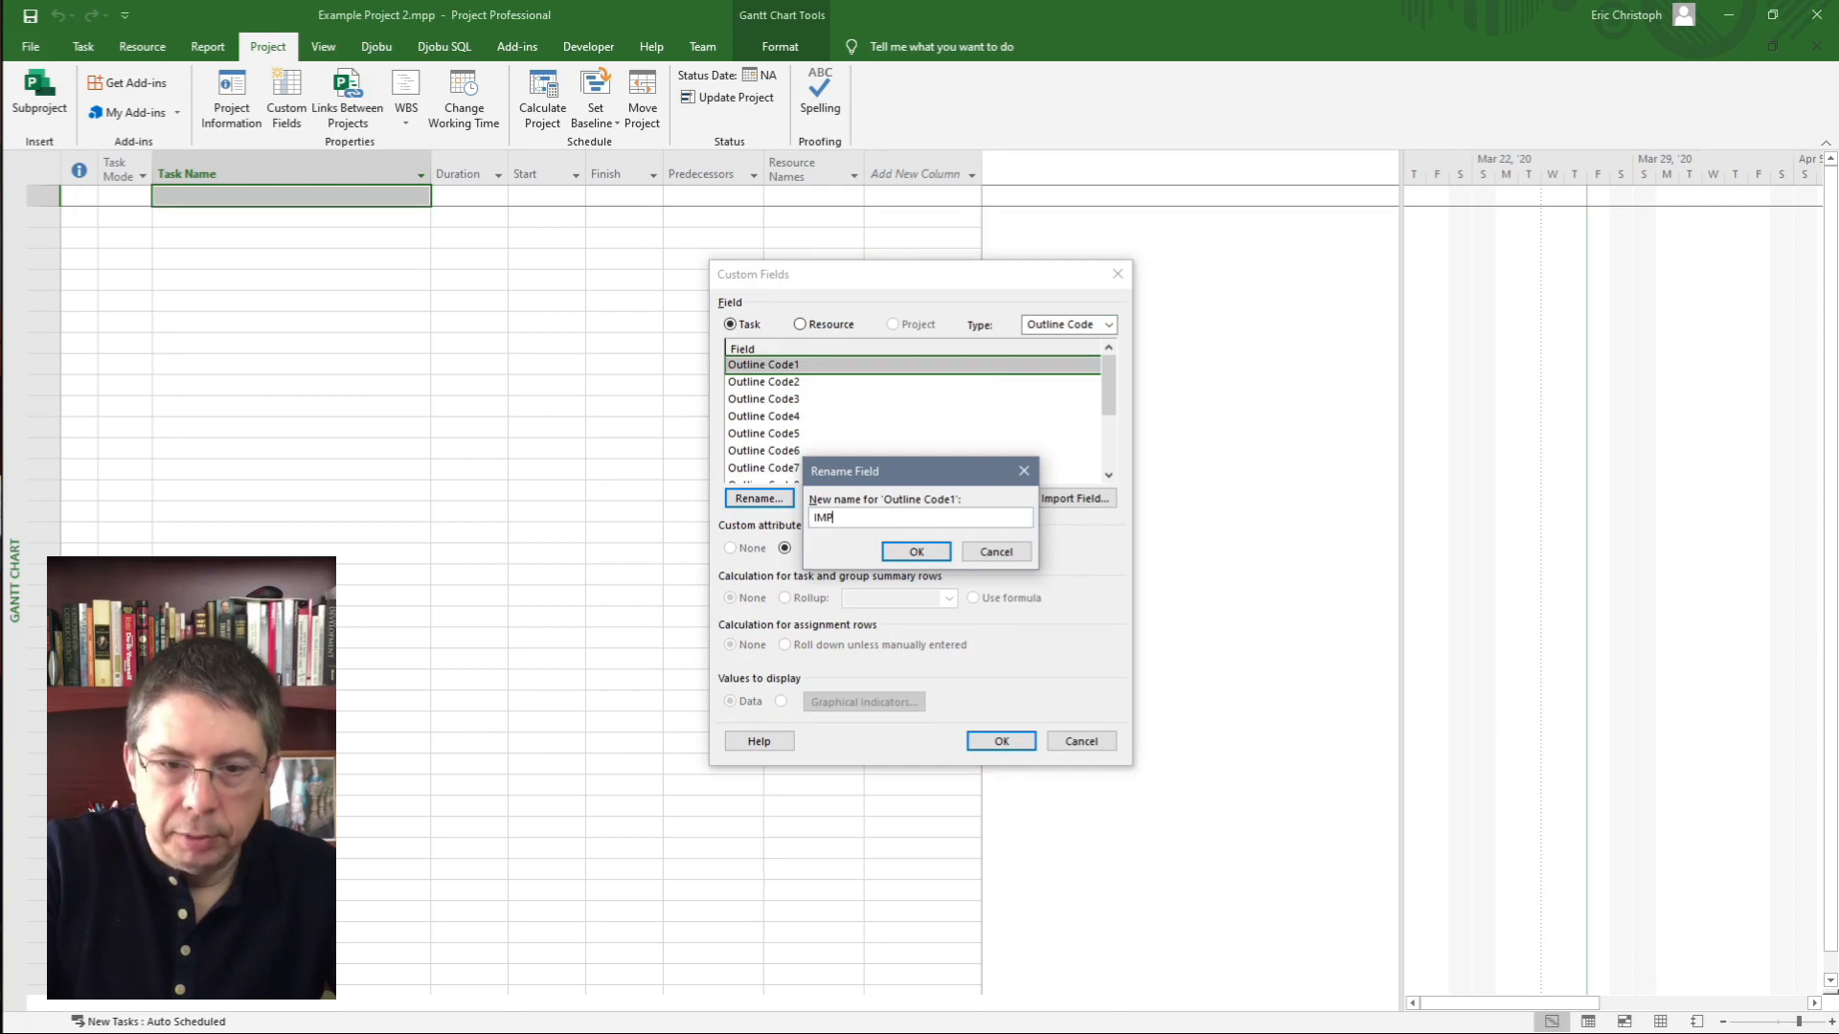
pyautogui.click(927, 551)
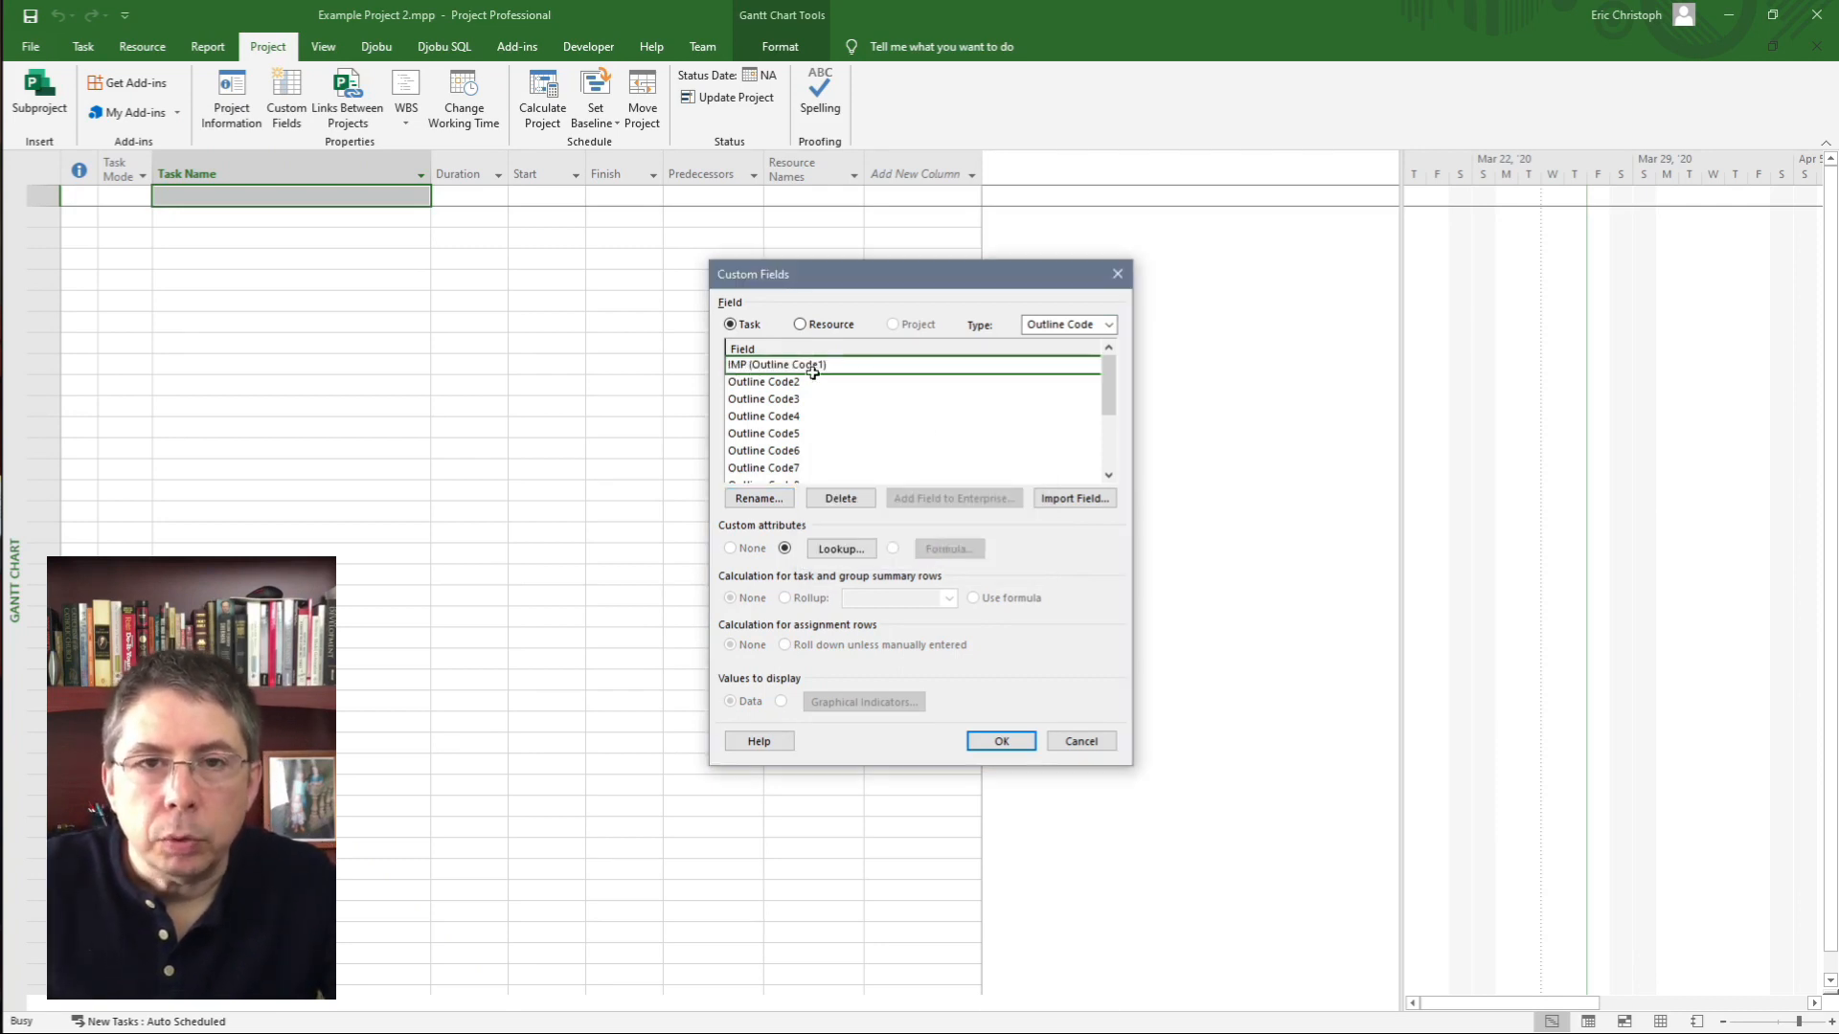
# - Open the code mask of the IMP lookup table and set the level 1 Characters sequence to length 2
pyautogui.click(831, 551)
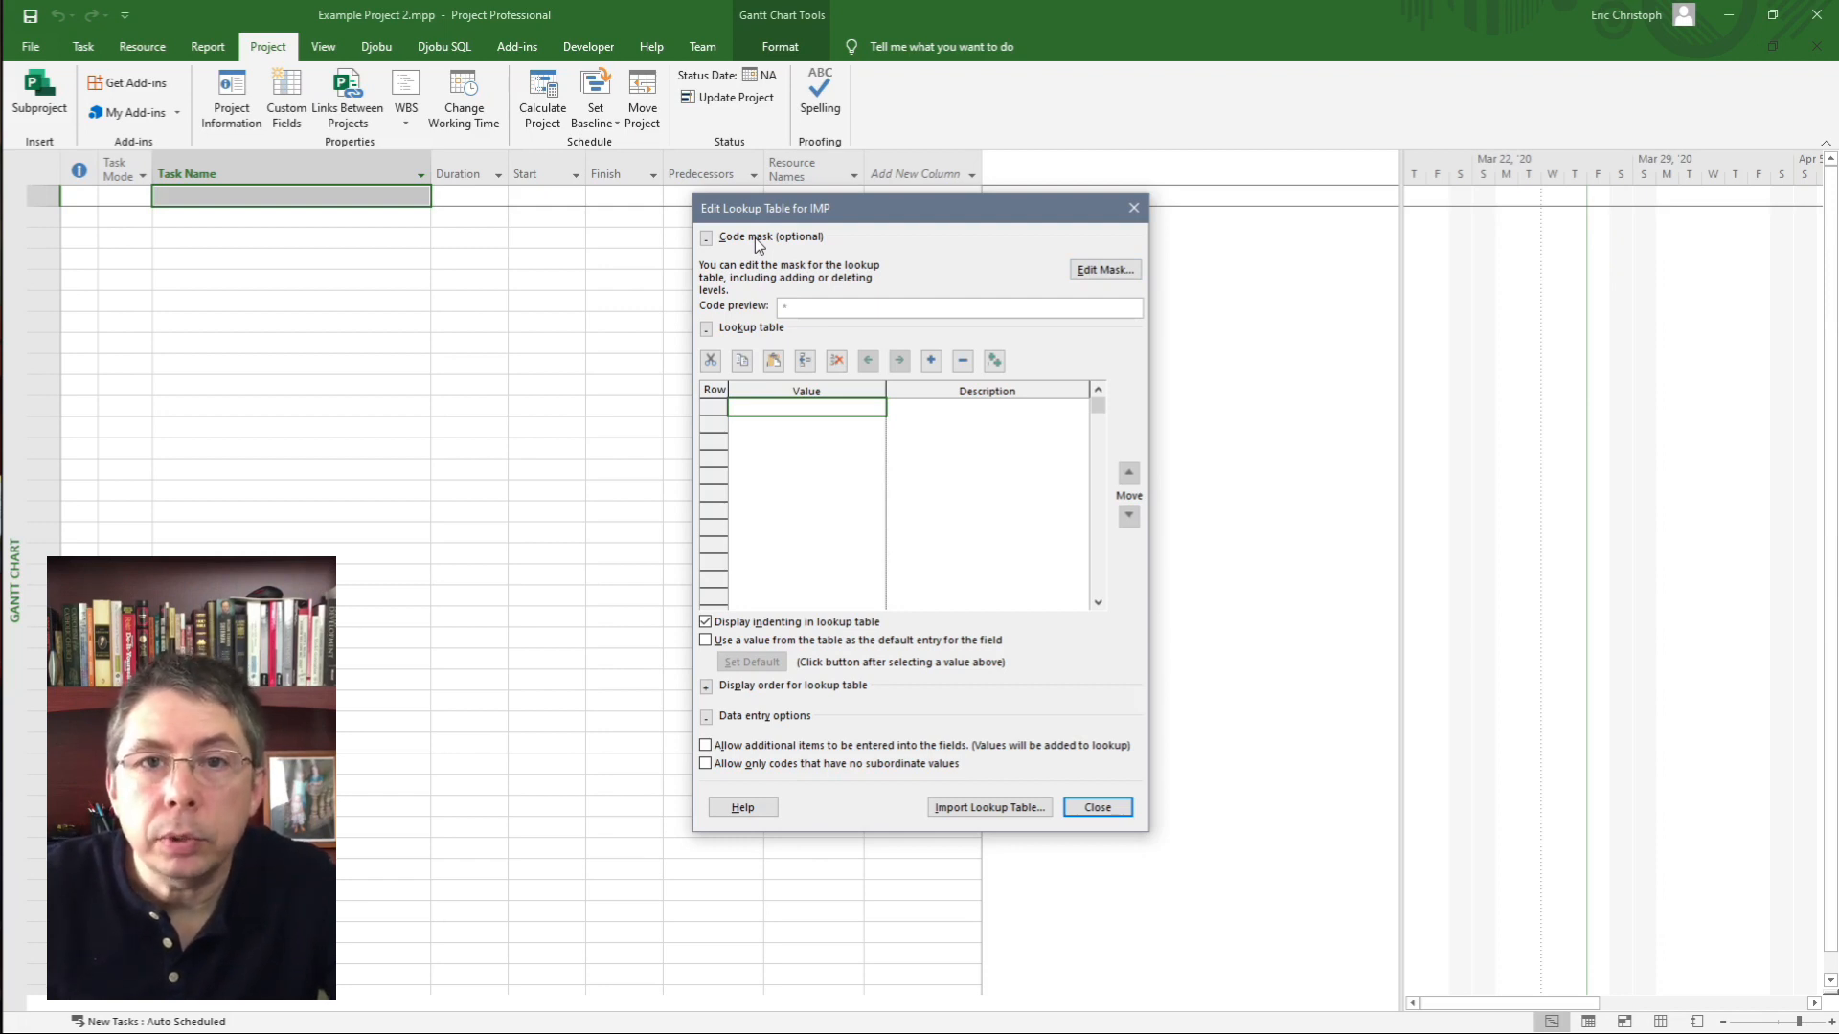
pyautogui.click(1091, 270)
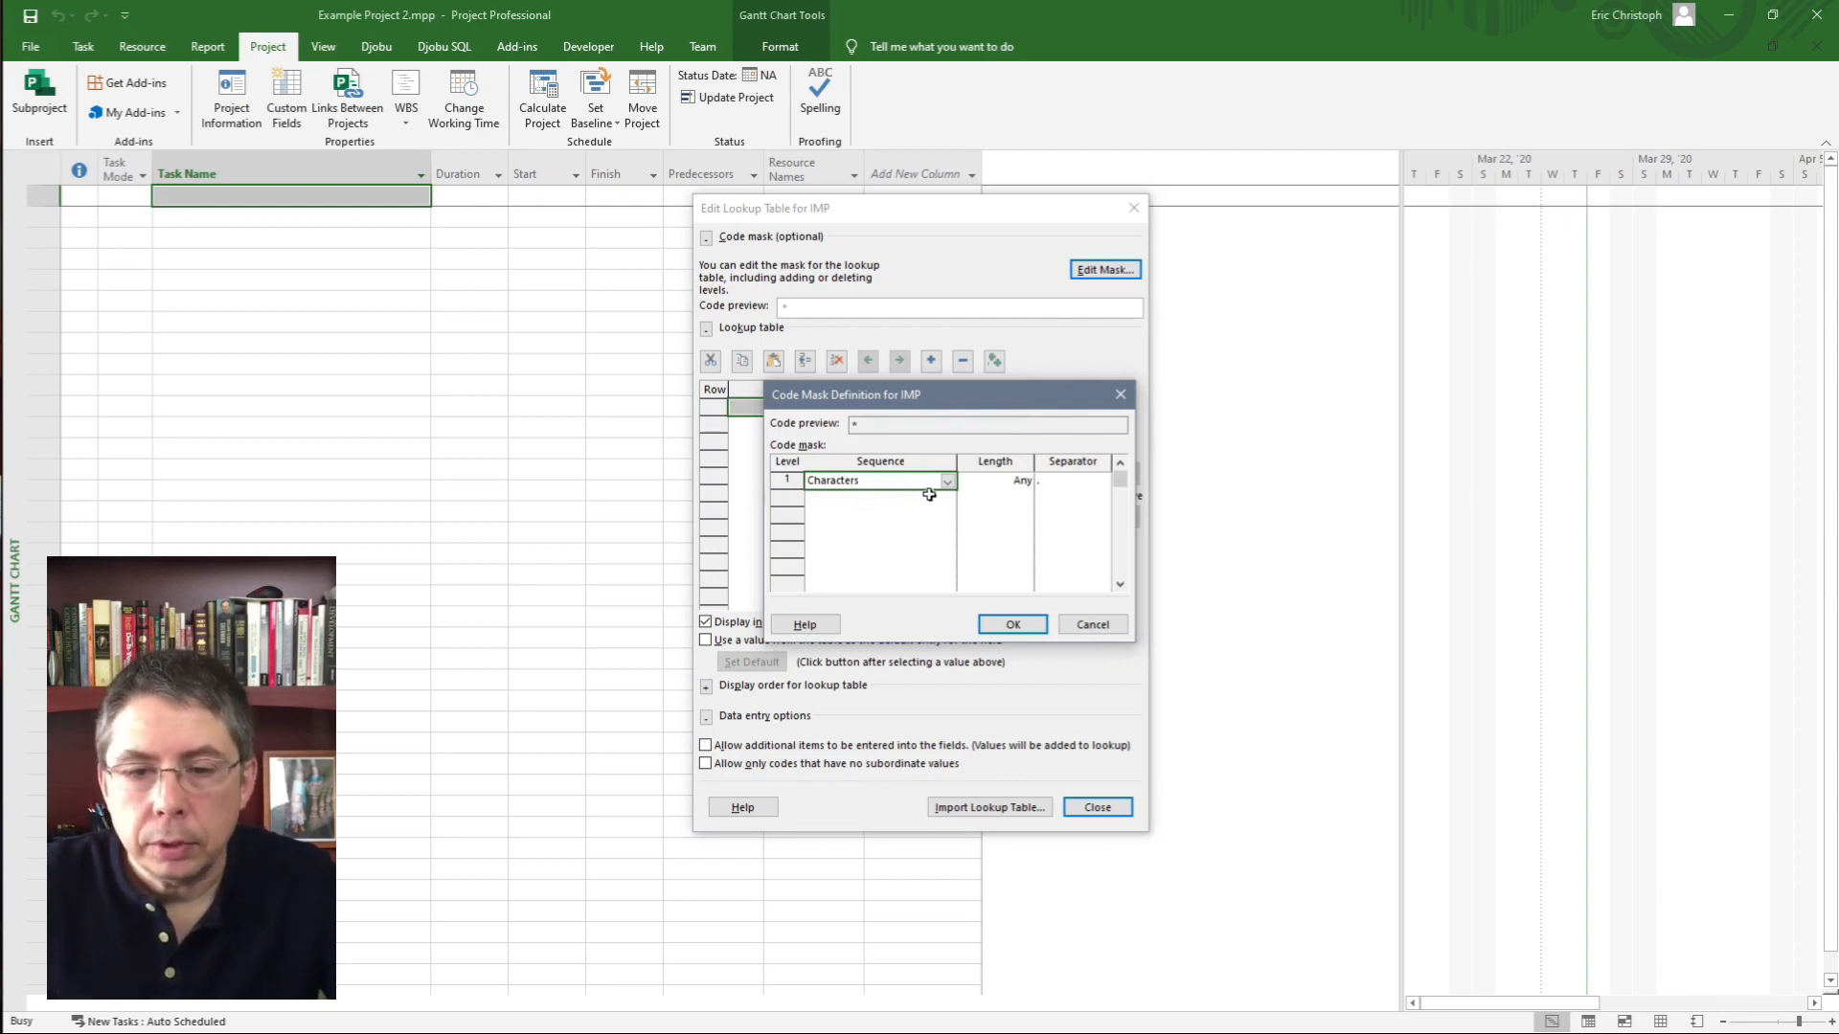
pyautogui.click(1001, 480)
pyautogui.click(977, 482)
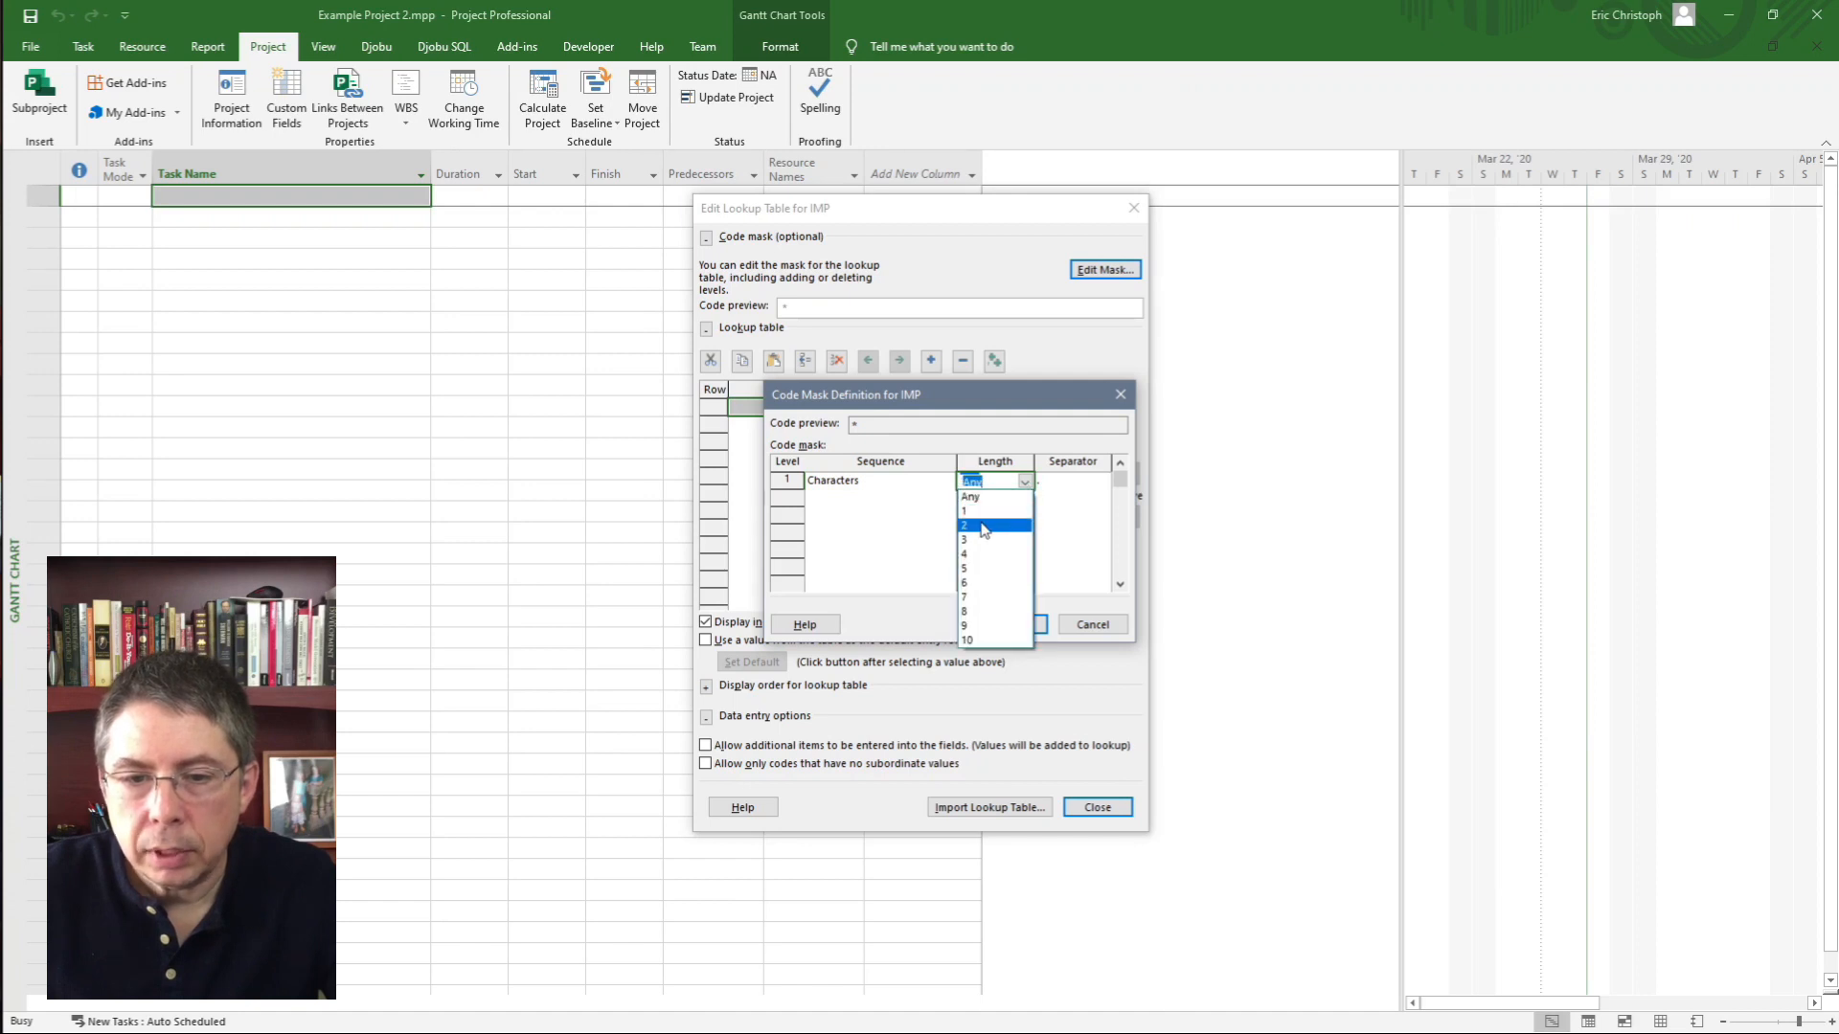
pyautogui.click(984, 526)
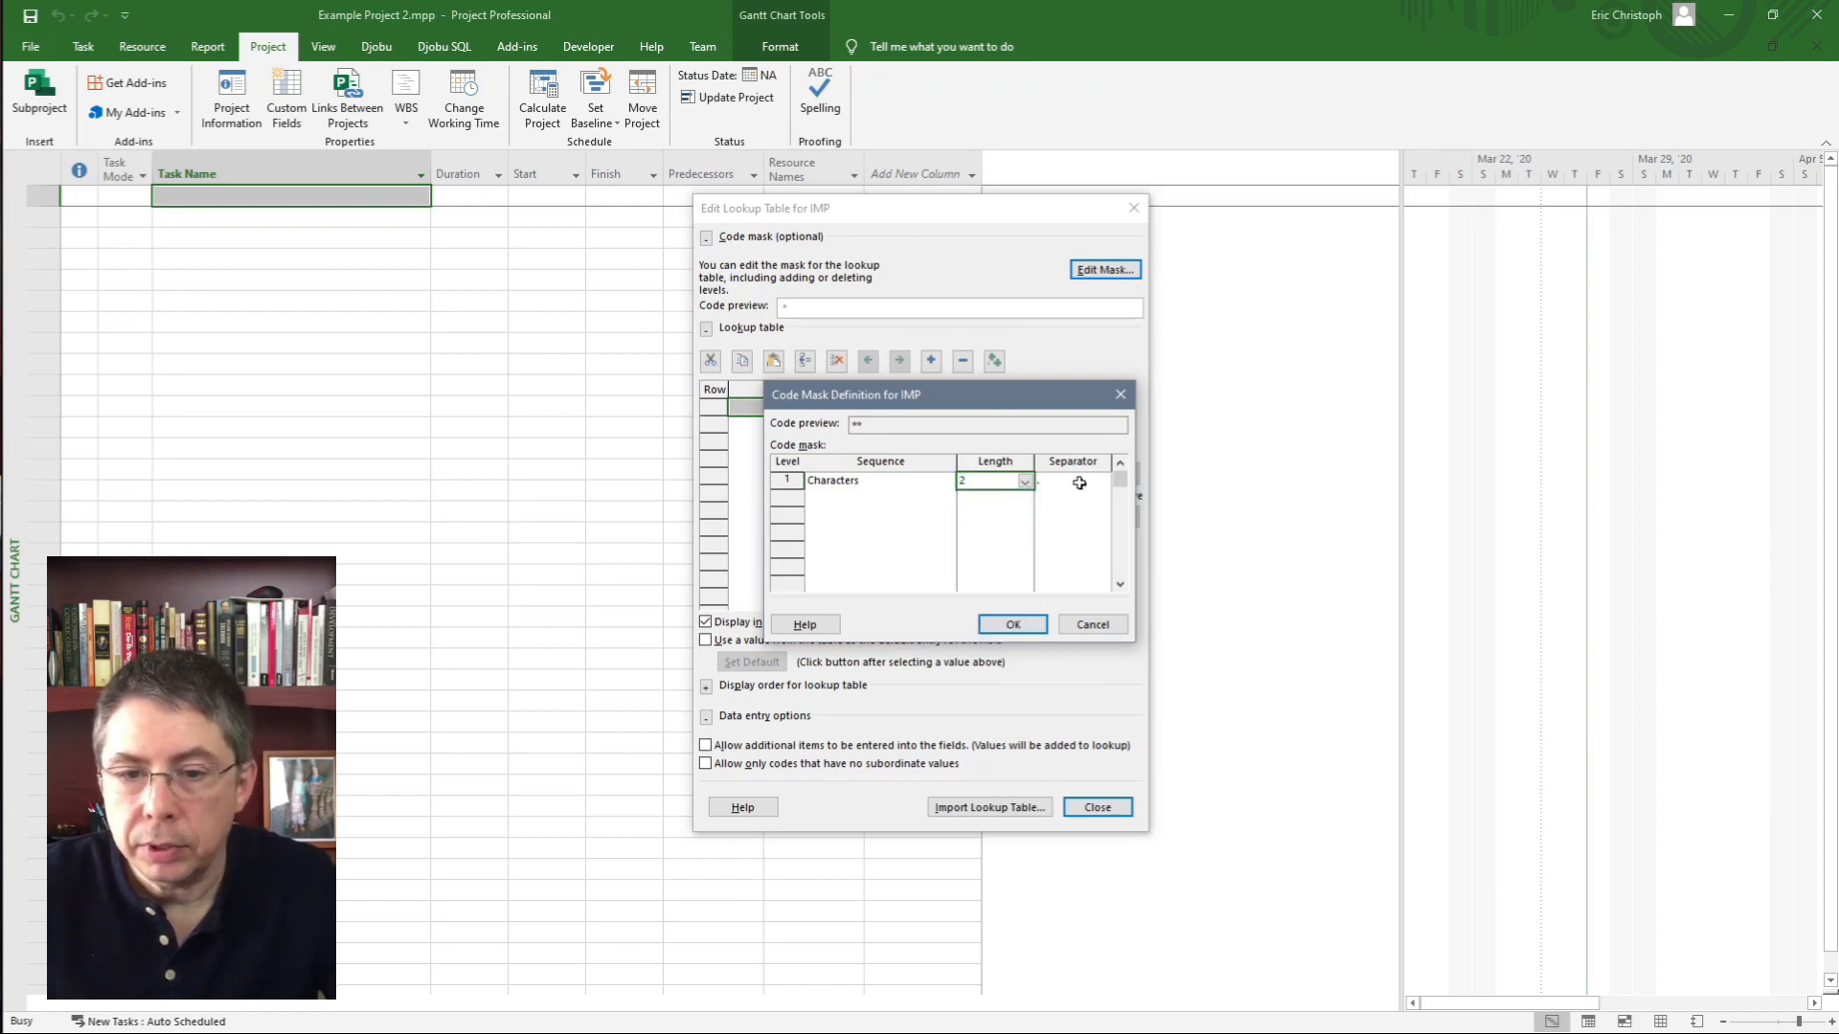
# - Add a second level to the IMP code mask with a Characters sequence of length 3
pyautogui.click(910, 499)
pyautogui.click(946, 499)
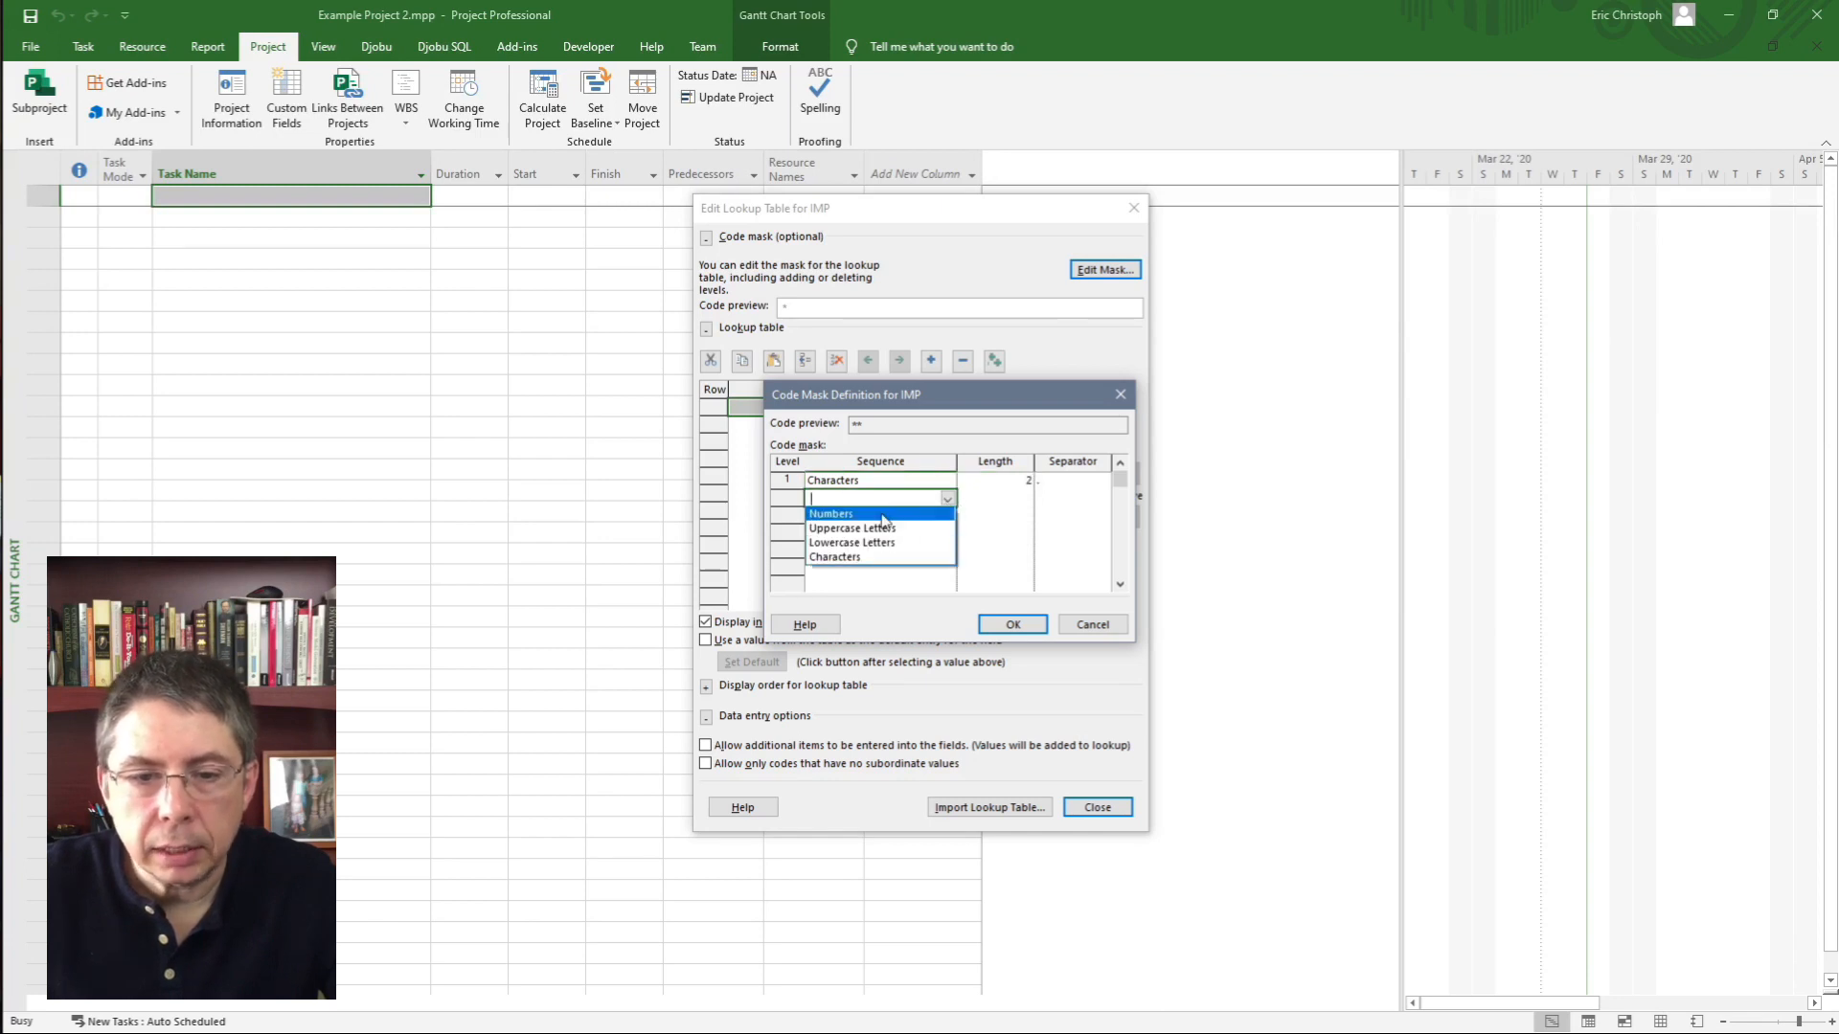
pyautogui.click(881, 561)
pyautogui.click(995, 502)
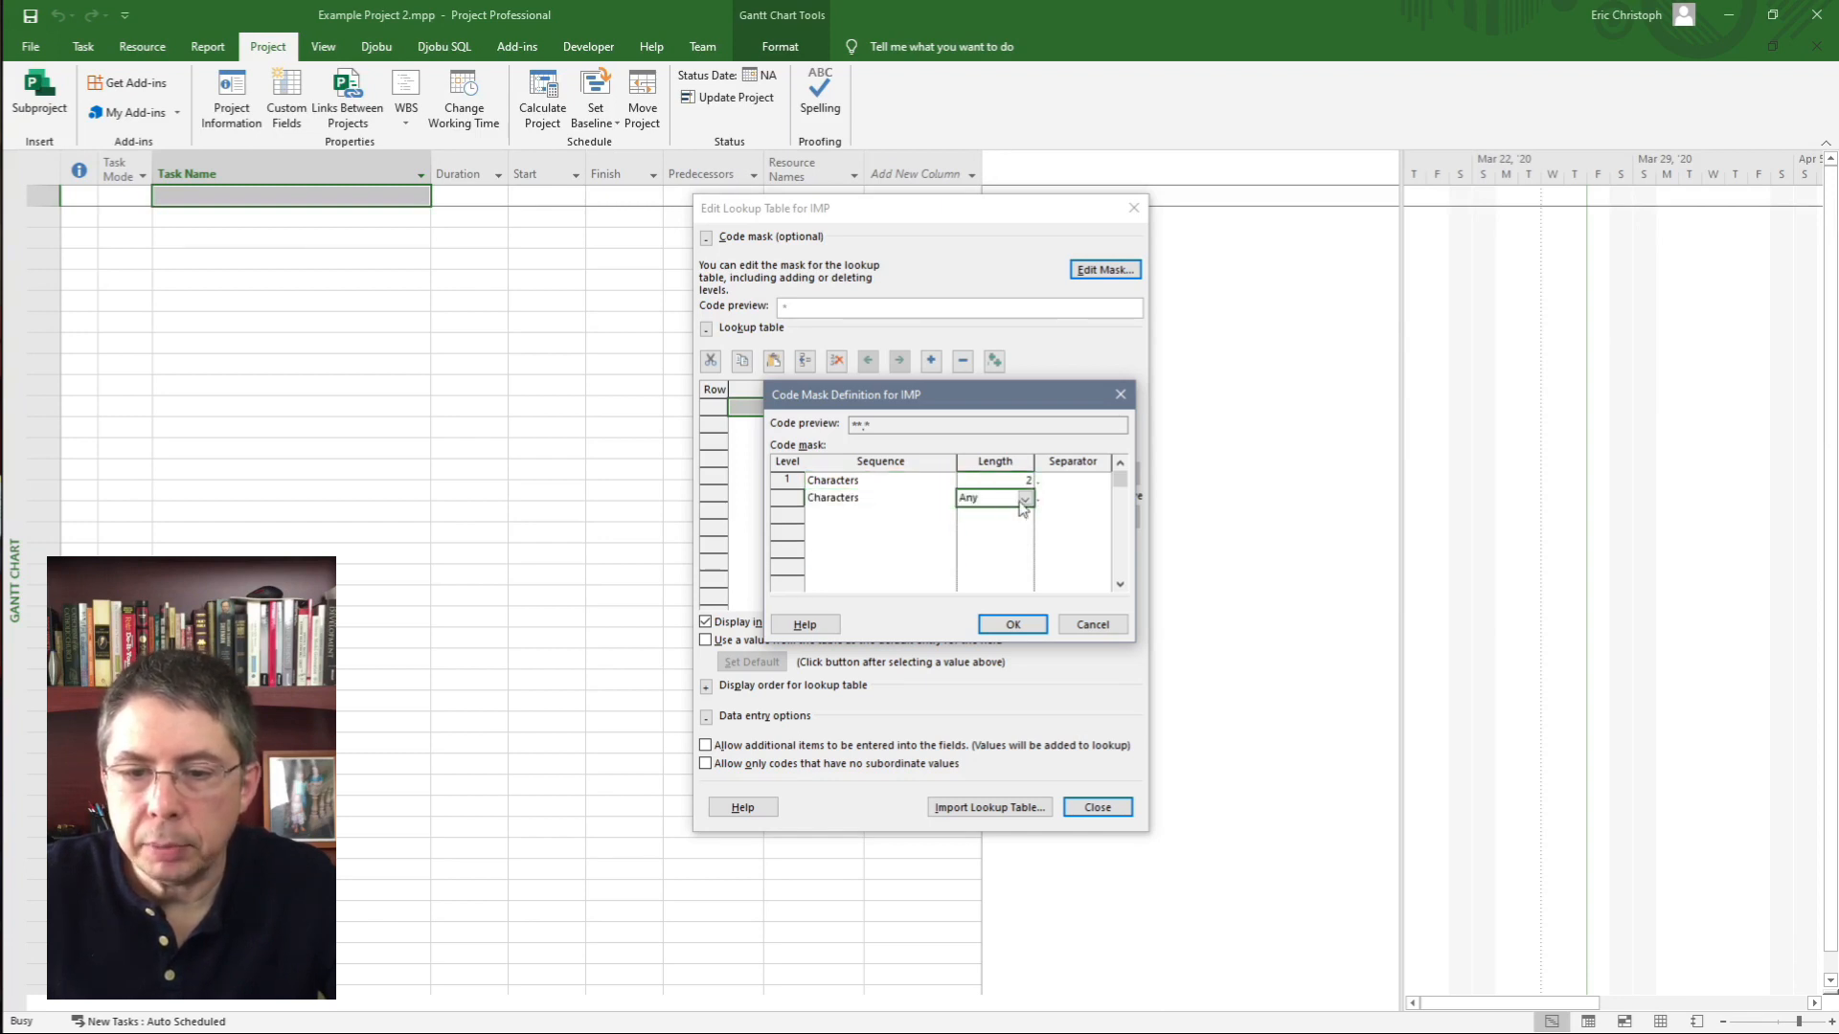
pyautogui.click(1023, 499)
pyautogui.click(969, 558)
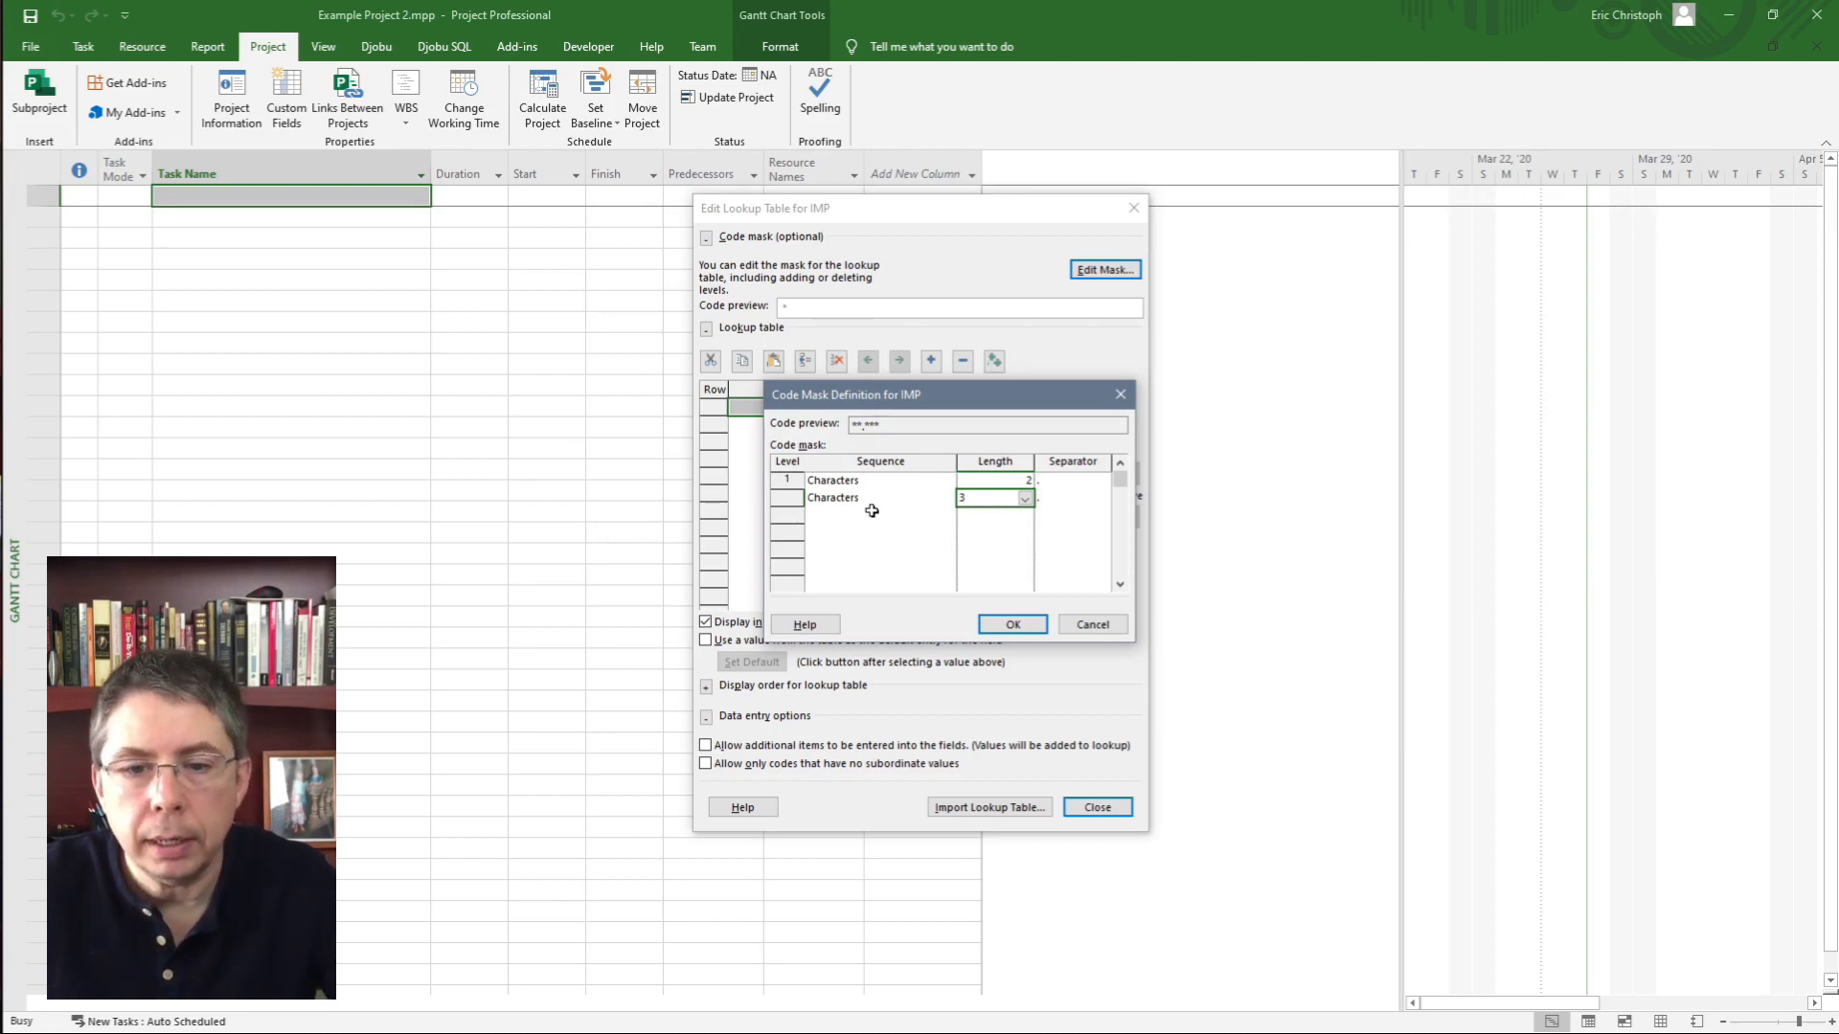
# - Add a third Characters level of length 3 to the IMP code mask and accept the mask definition
pyautogui.click(890, 517)
pyautogui.click(947, 517)
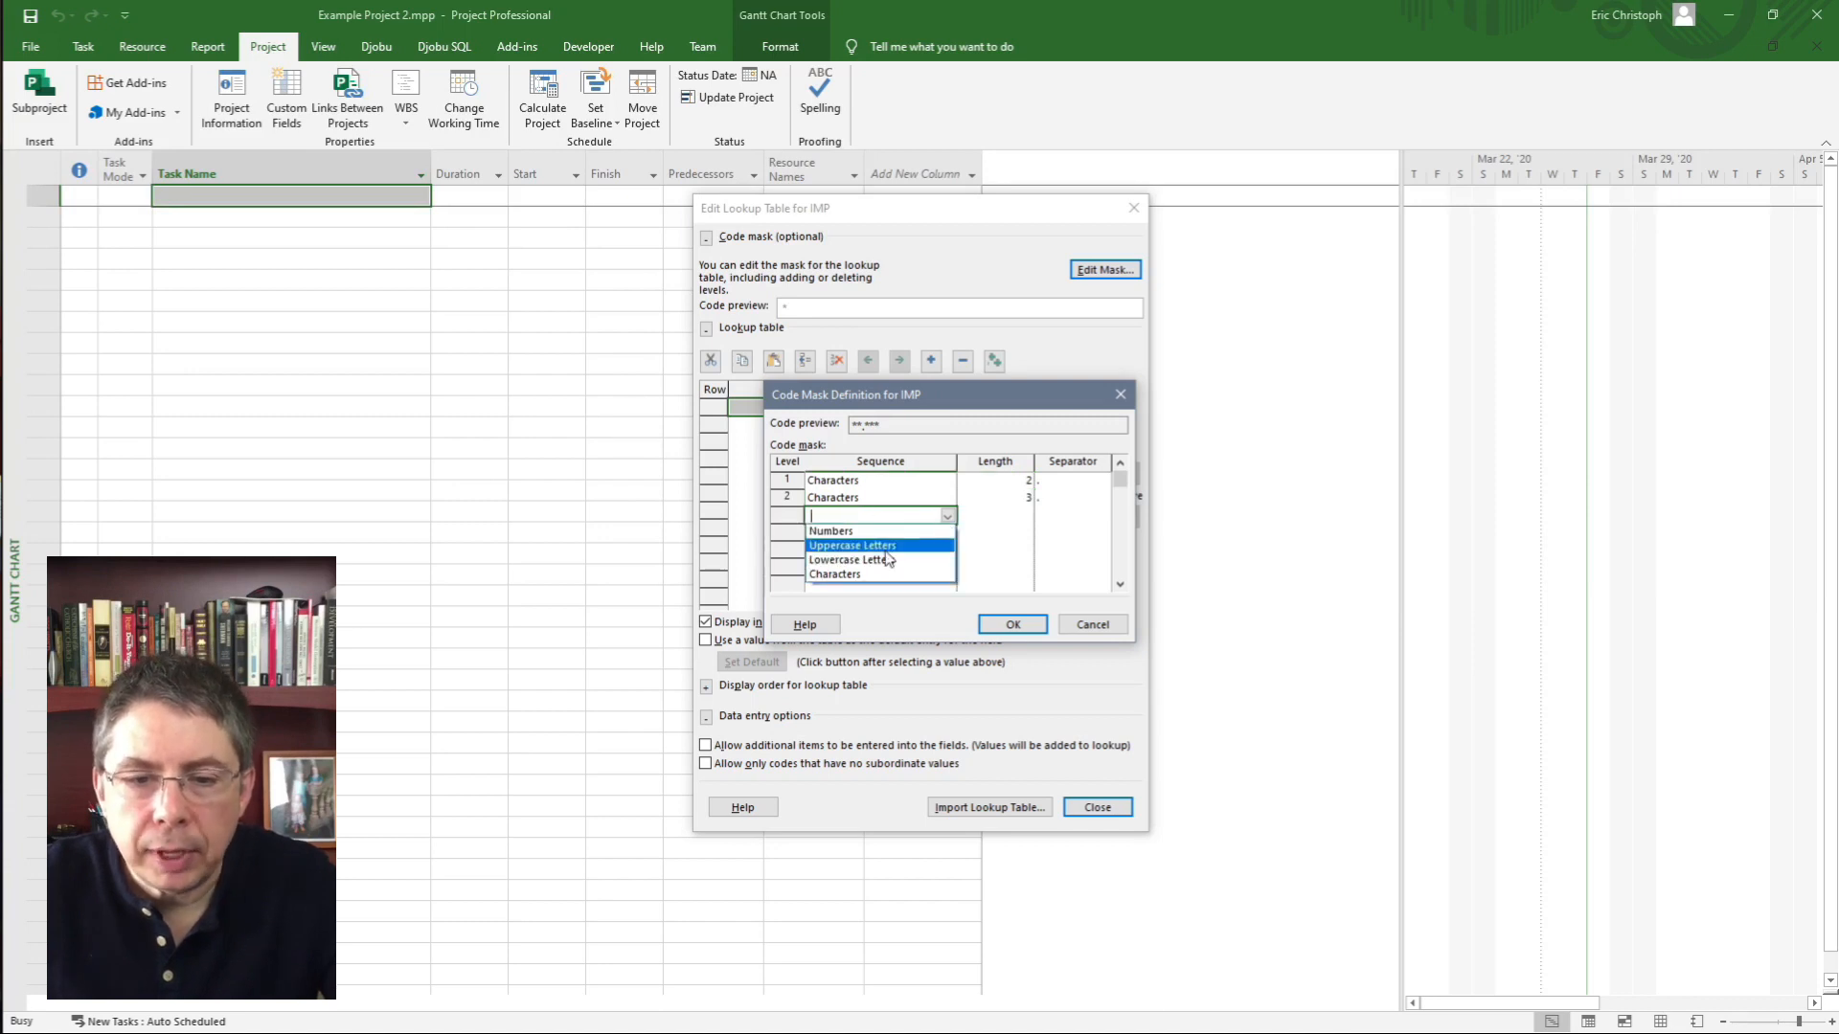
pyautogui.click(900, 578)
pyautogui.click(1008, 514)
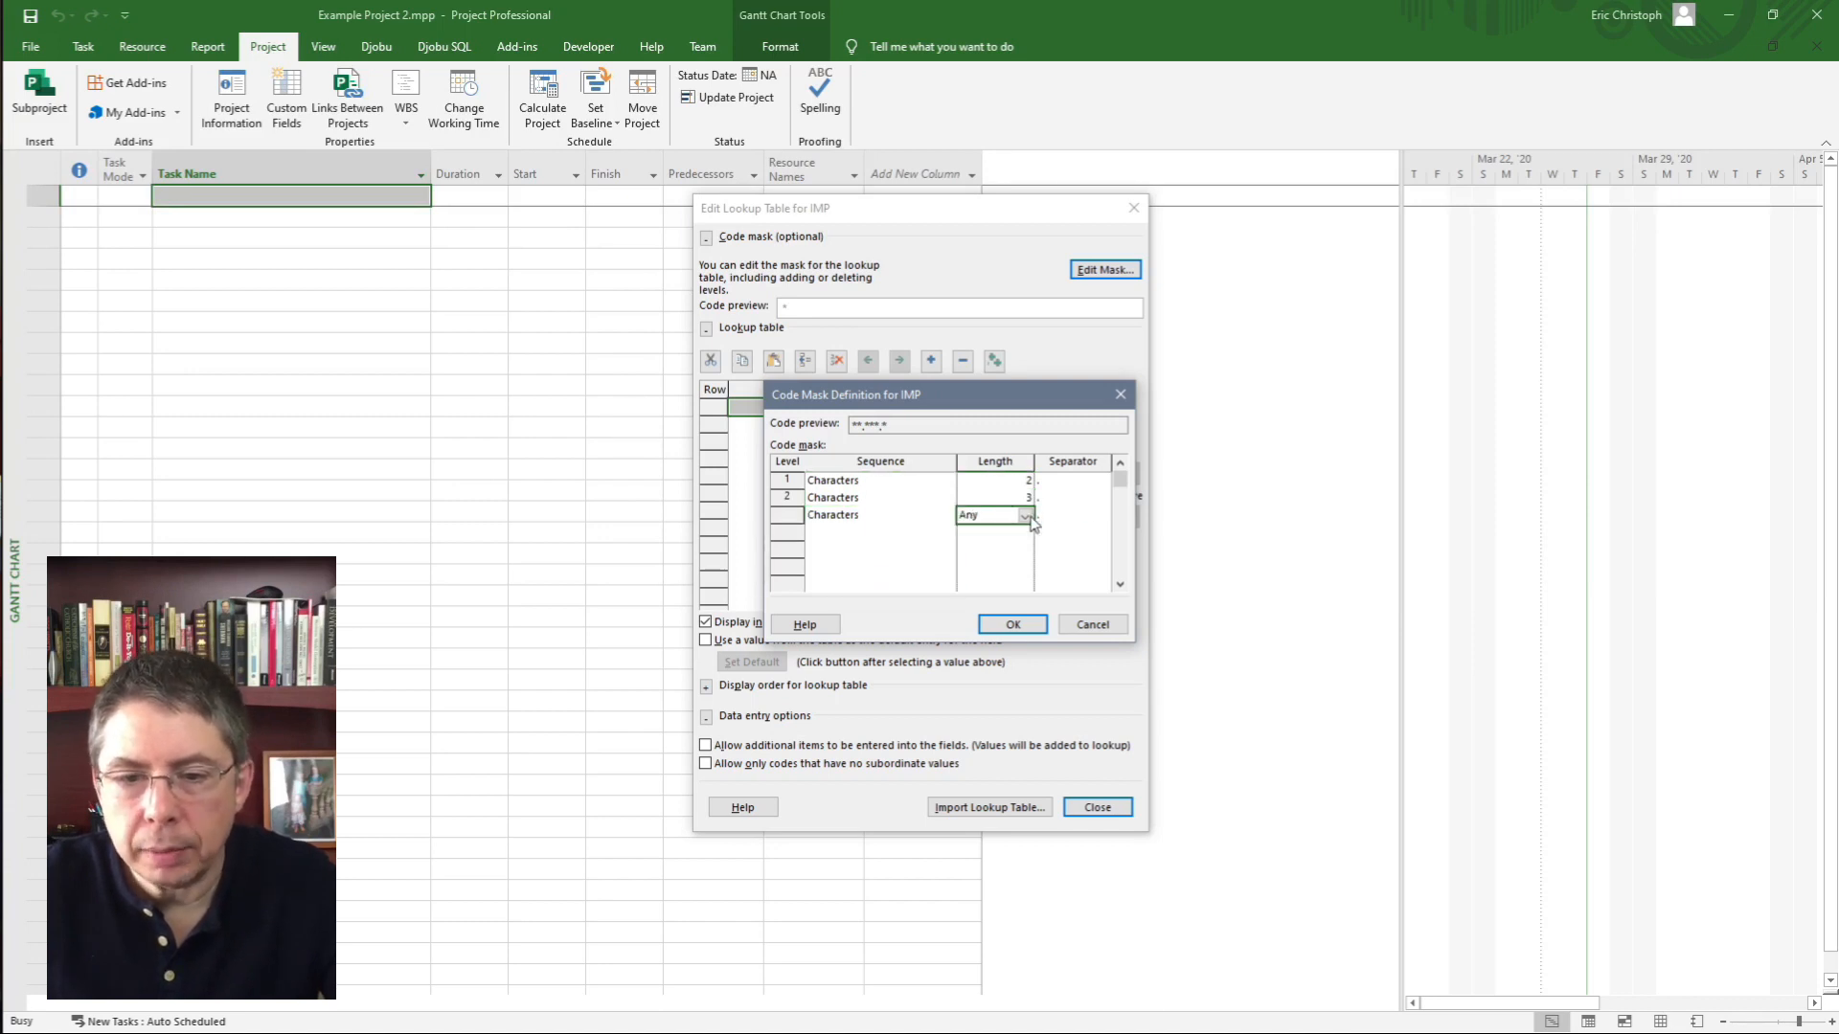
pyautogui.click(1024, 515)
pyautogui.click(982, 574)
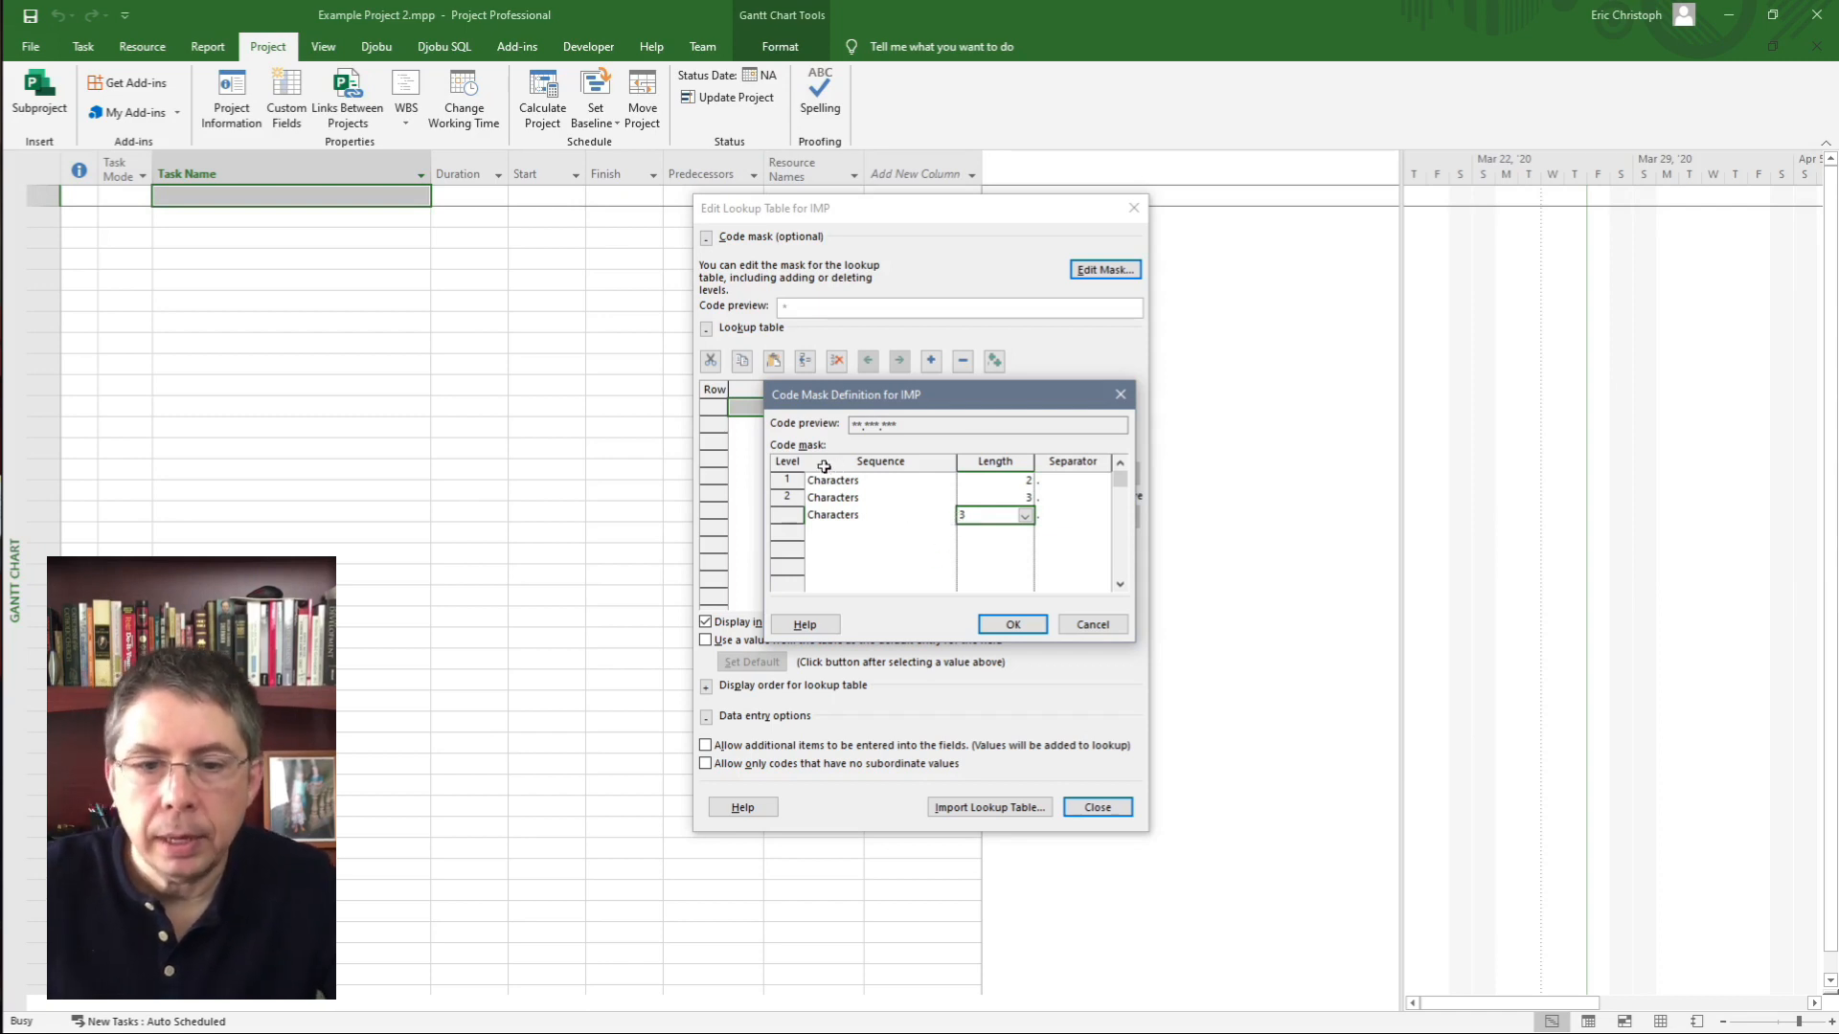
pyautogui.click(998, 624)
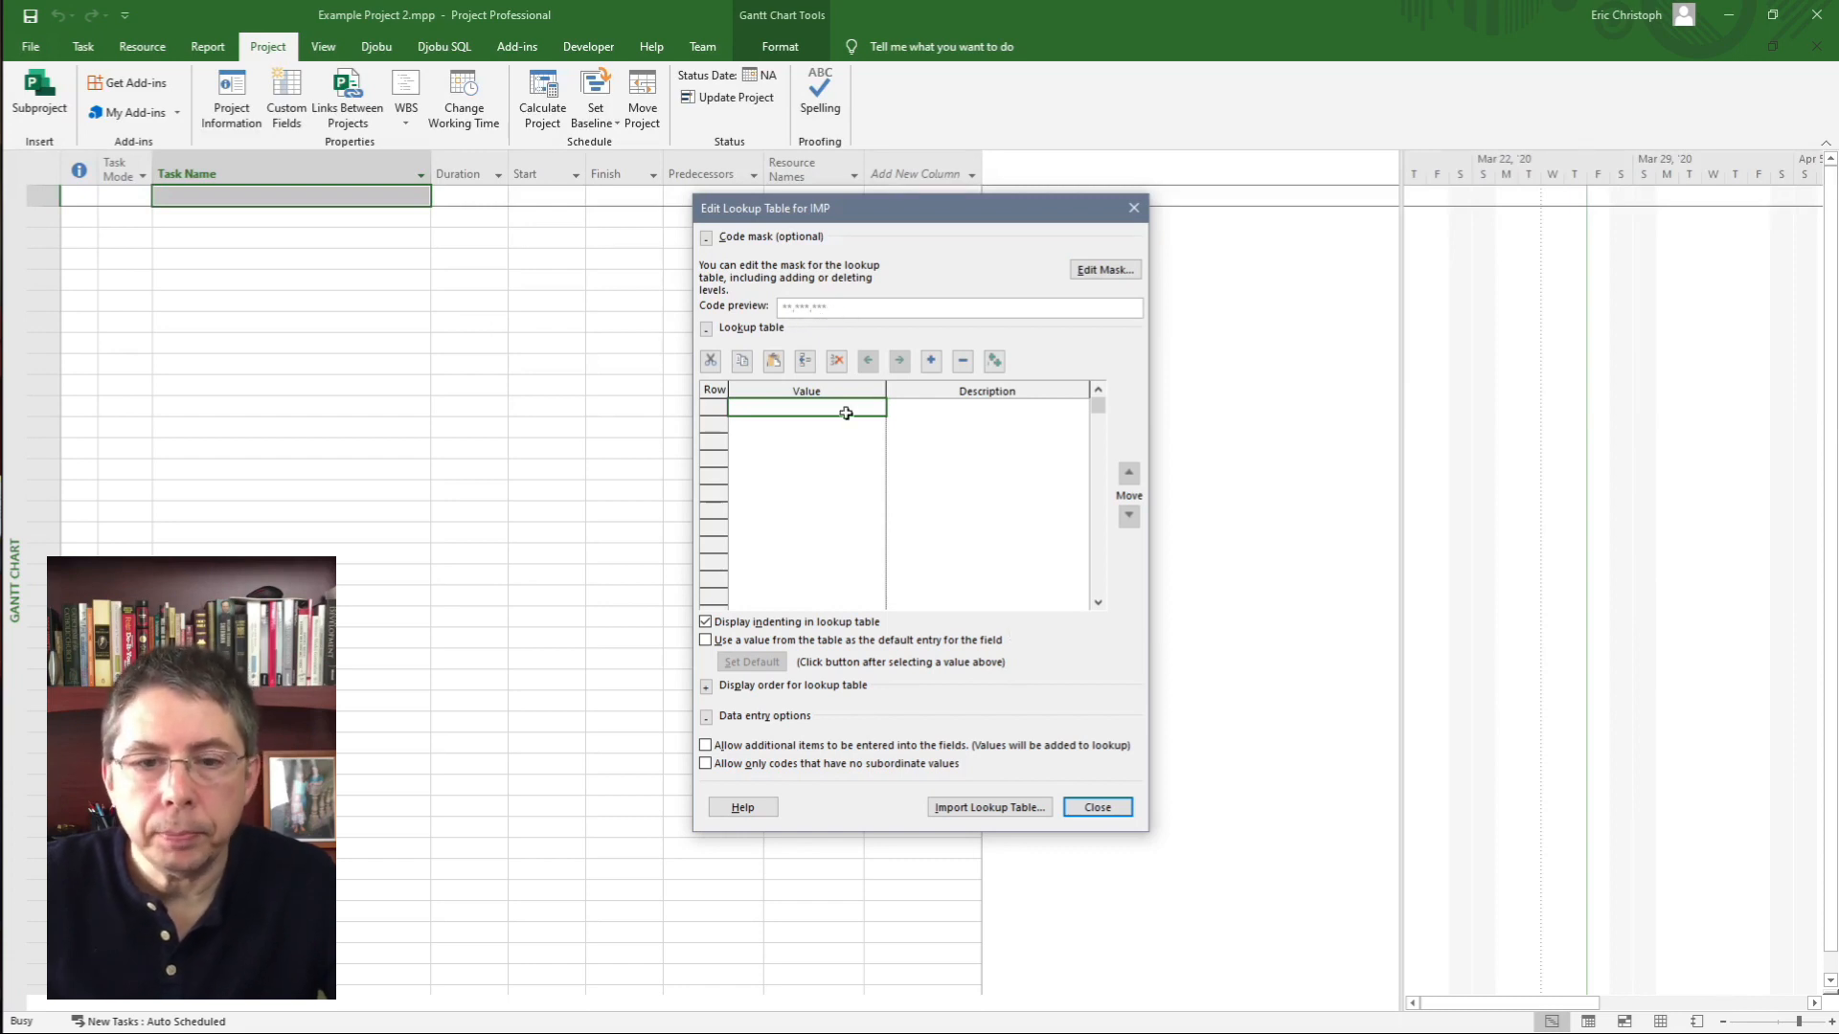
# - Enter the value E1 with the description "Event 1" in the first row of the lookup table
pyautogui.write('E')
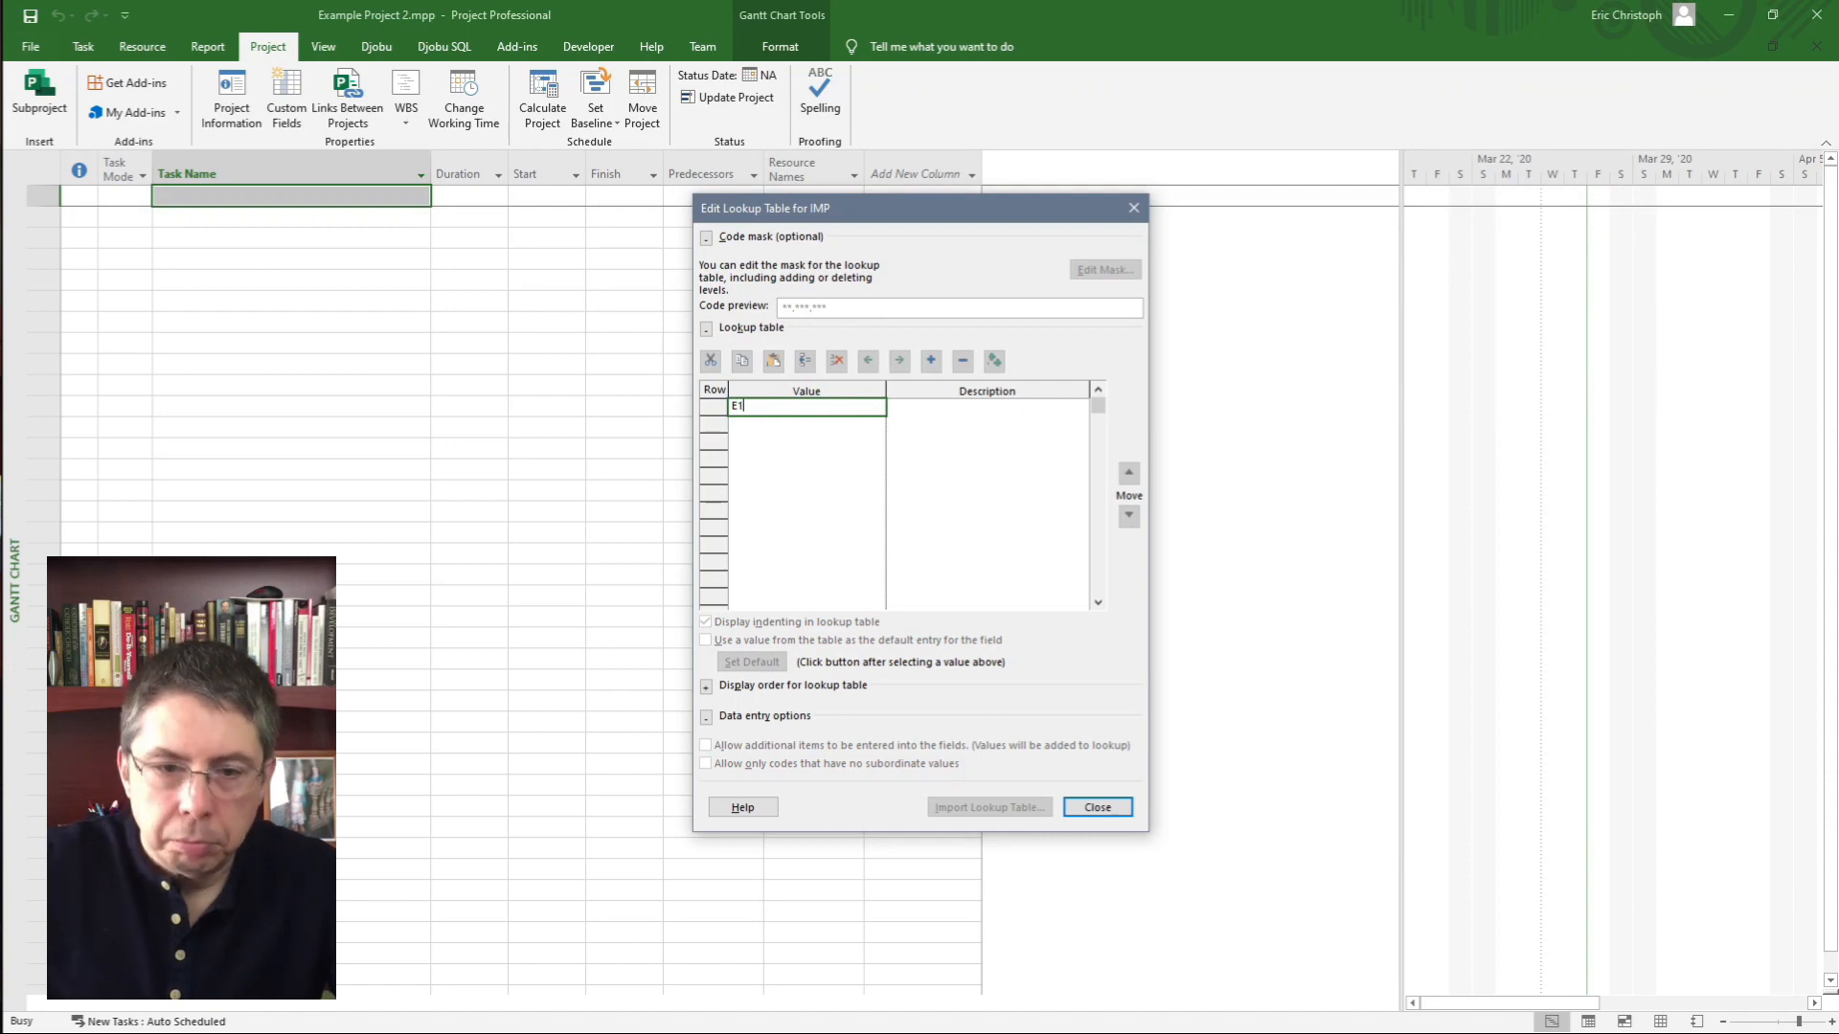
pyautogui.write('1')
pyautogui.click(946, 411)
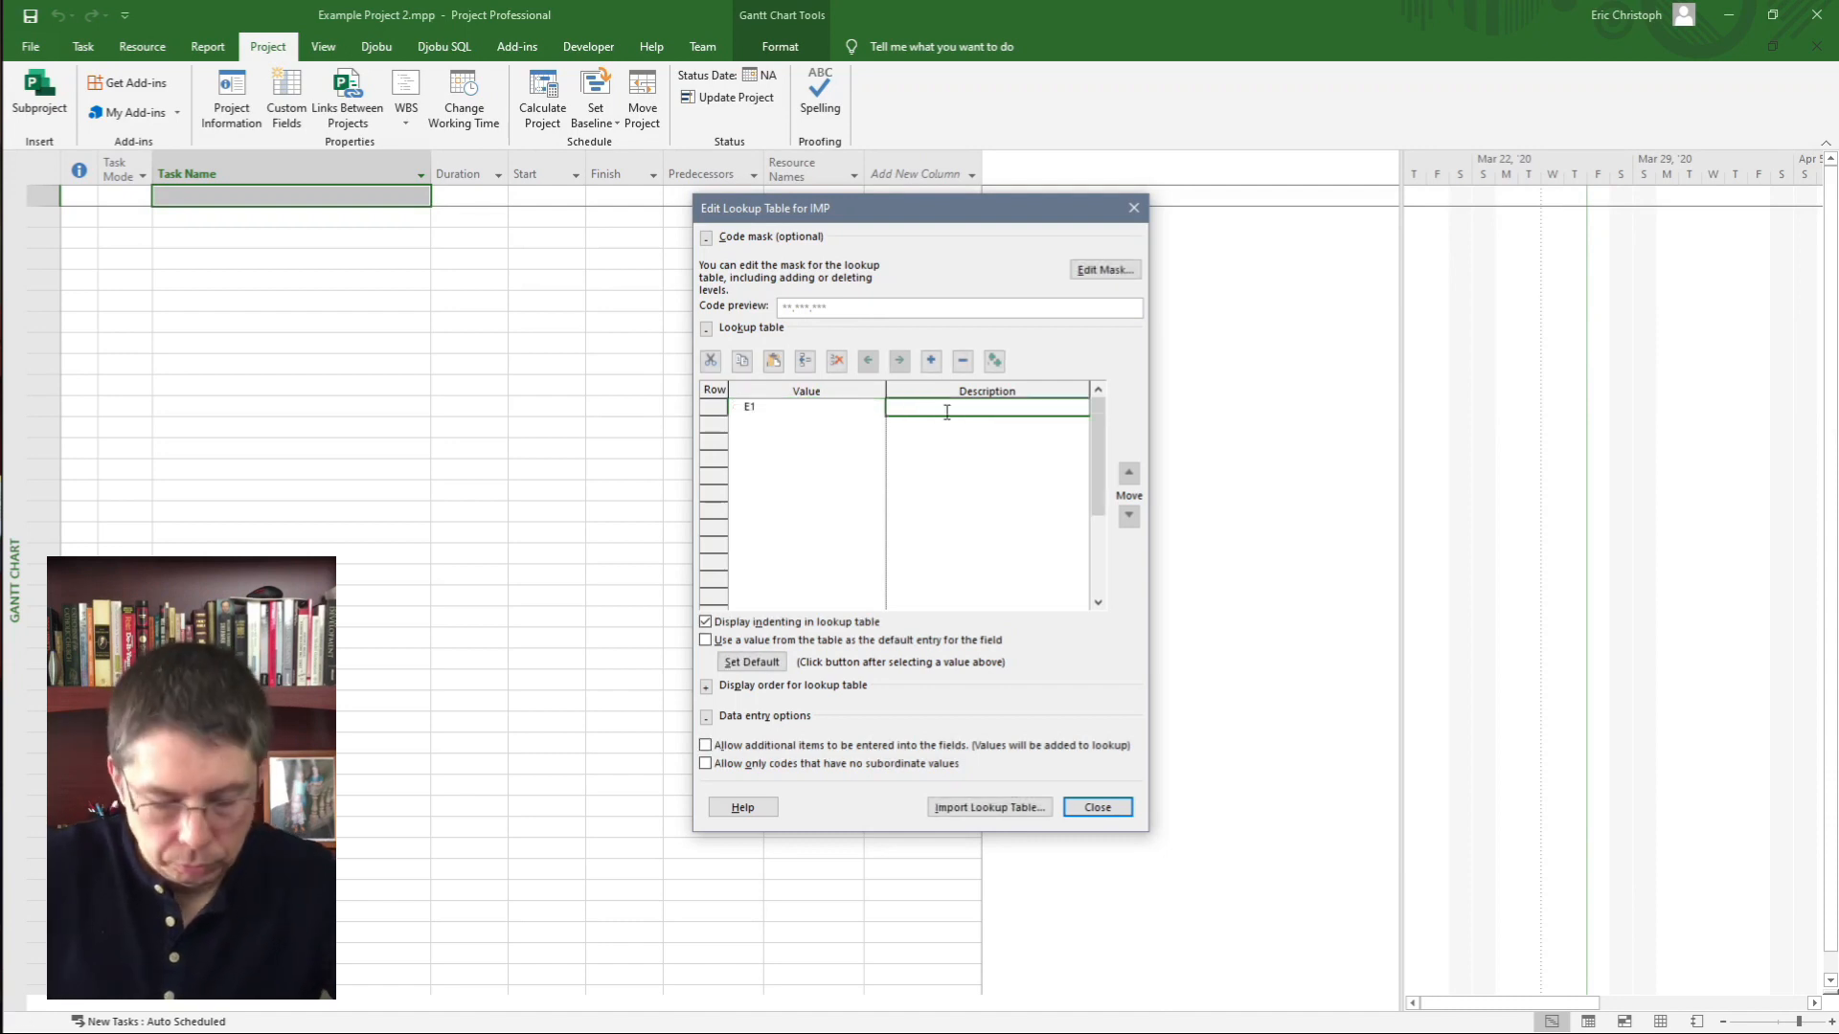
pyautogui.write('Event')
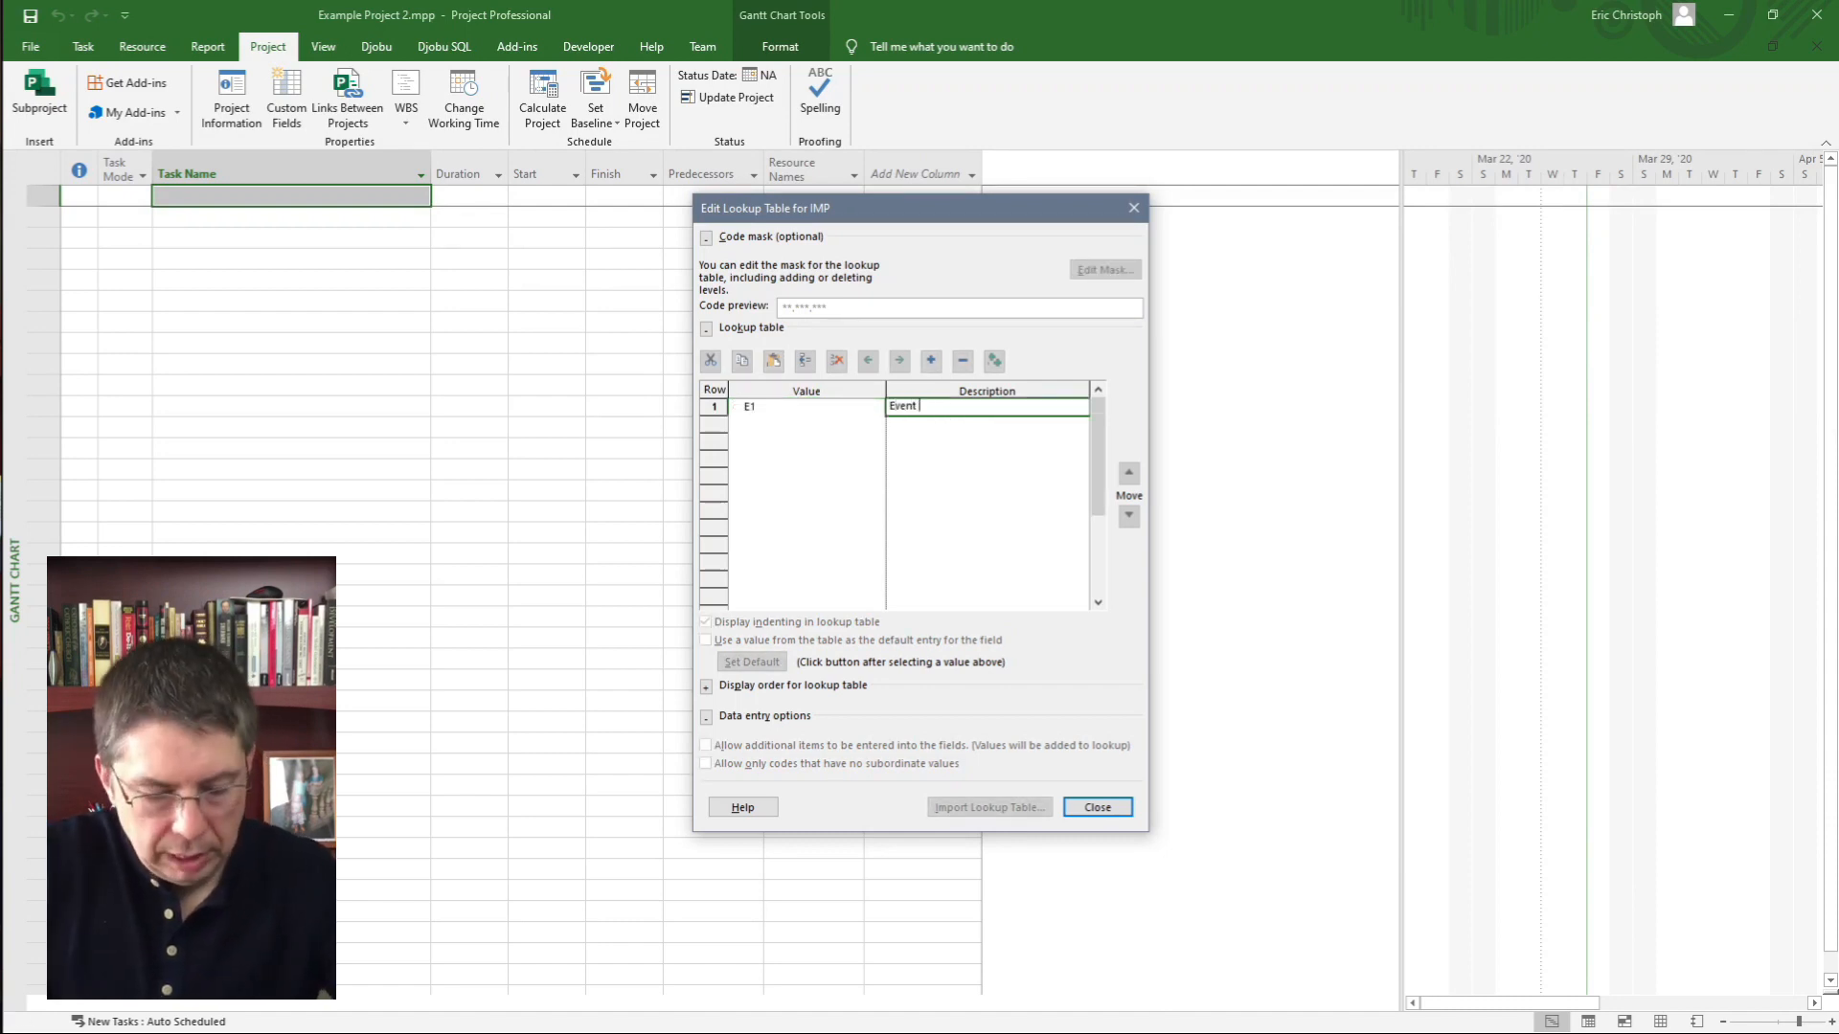
pyautogui.write(' 1')
# - Enter the value A01 with the description "Accomplishment 1" in the second row of the lookup table
pyautogui.click(805, 424)
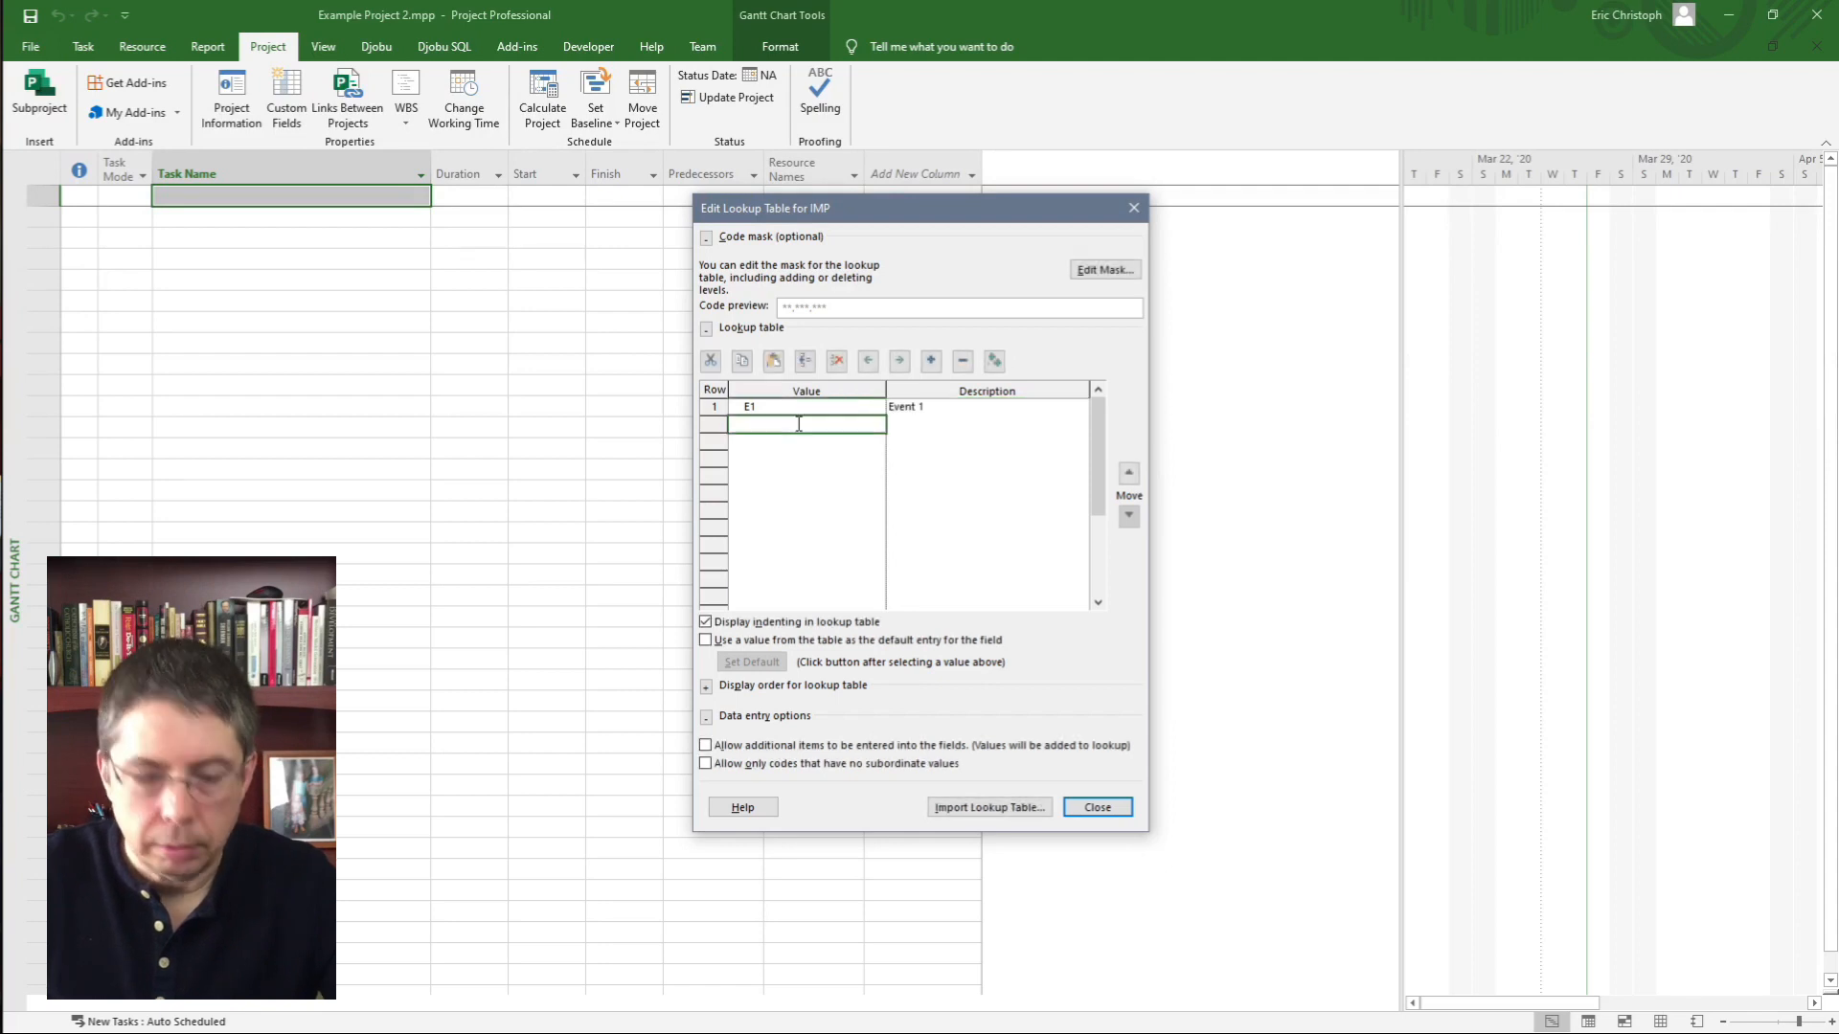
pyautogui.write('A01')
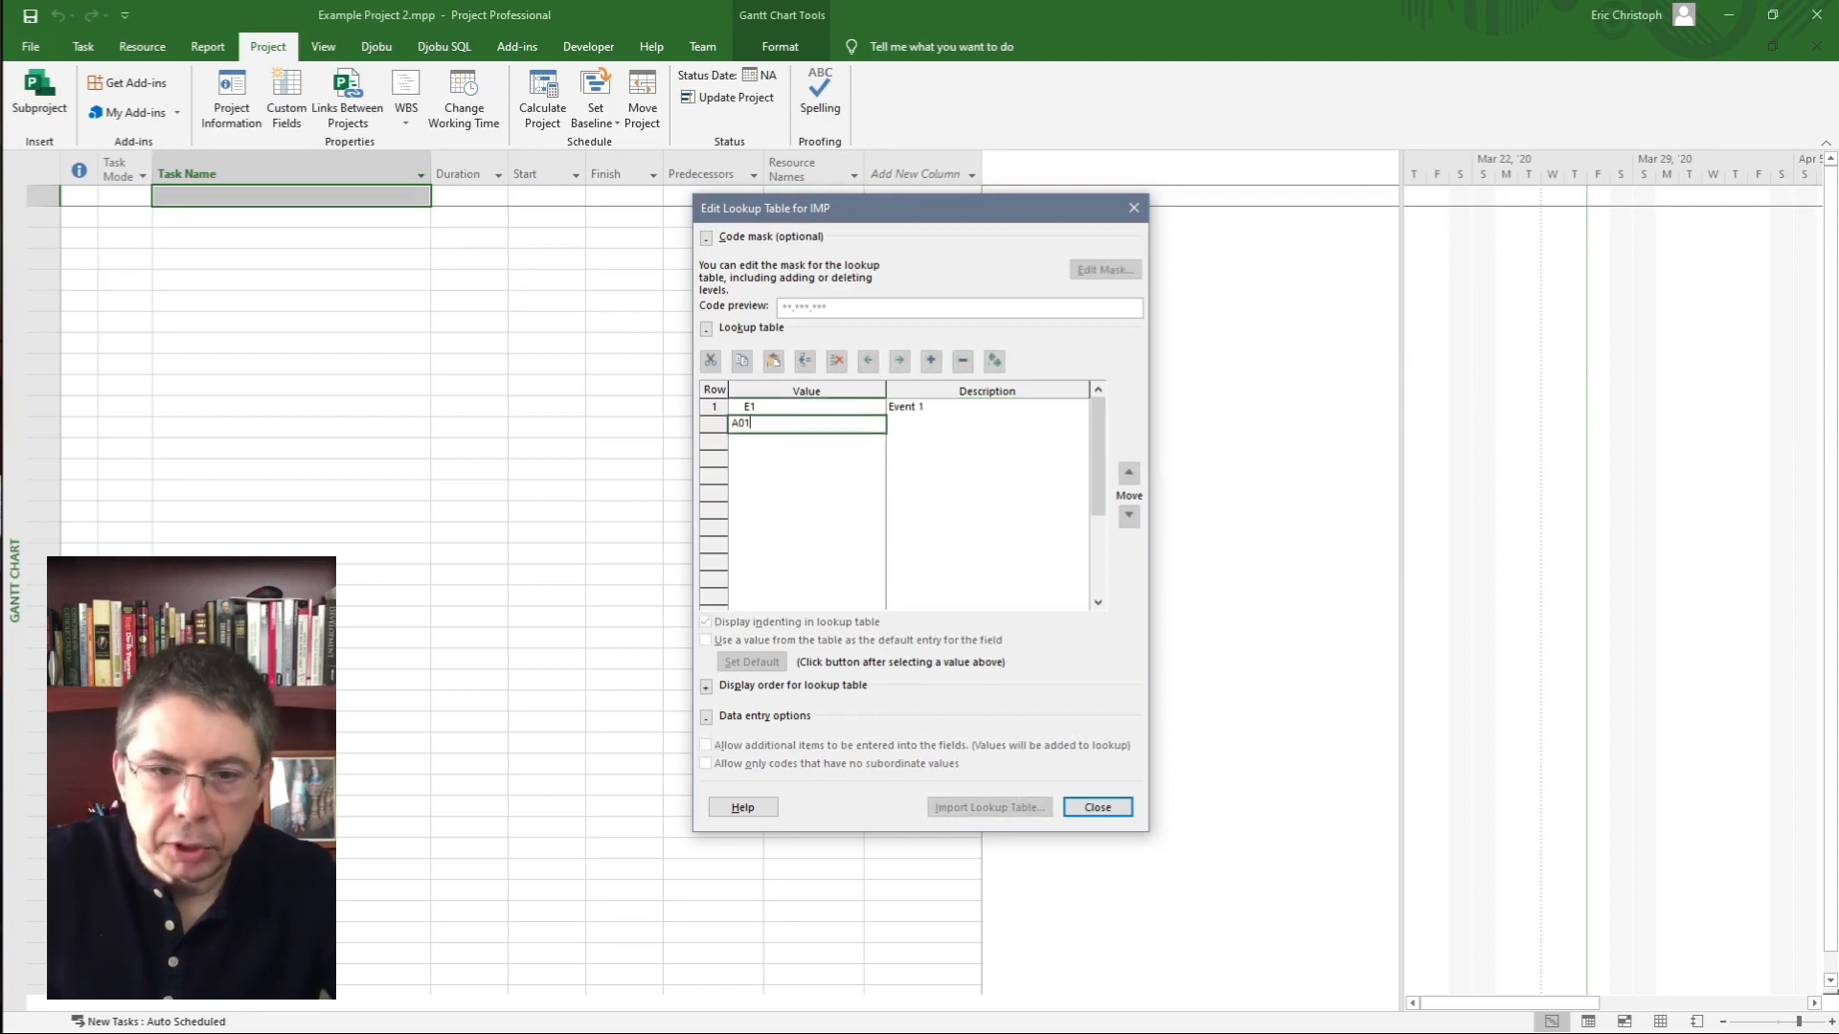
pyautogui.click(930, 428)
pyautogui.write('Accomp')
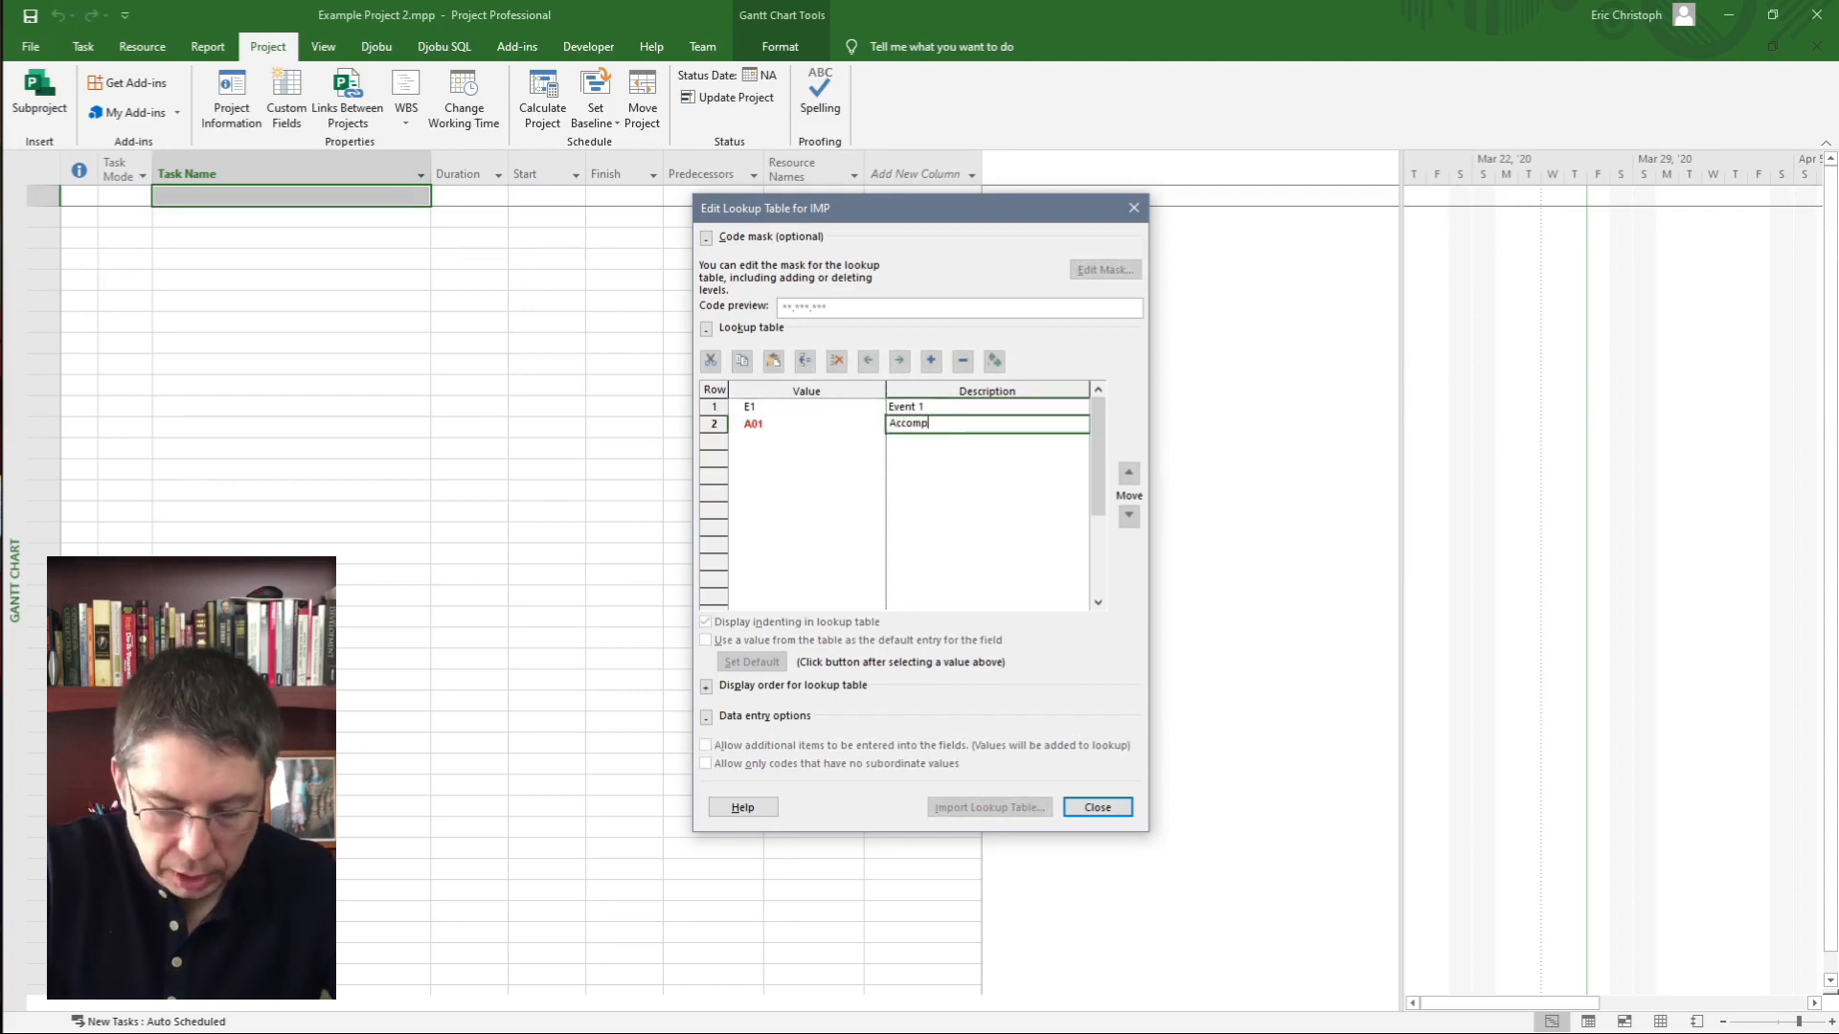
pyautogui.write('lishment 1')
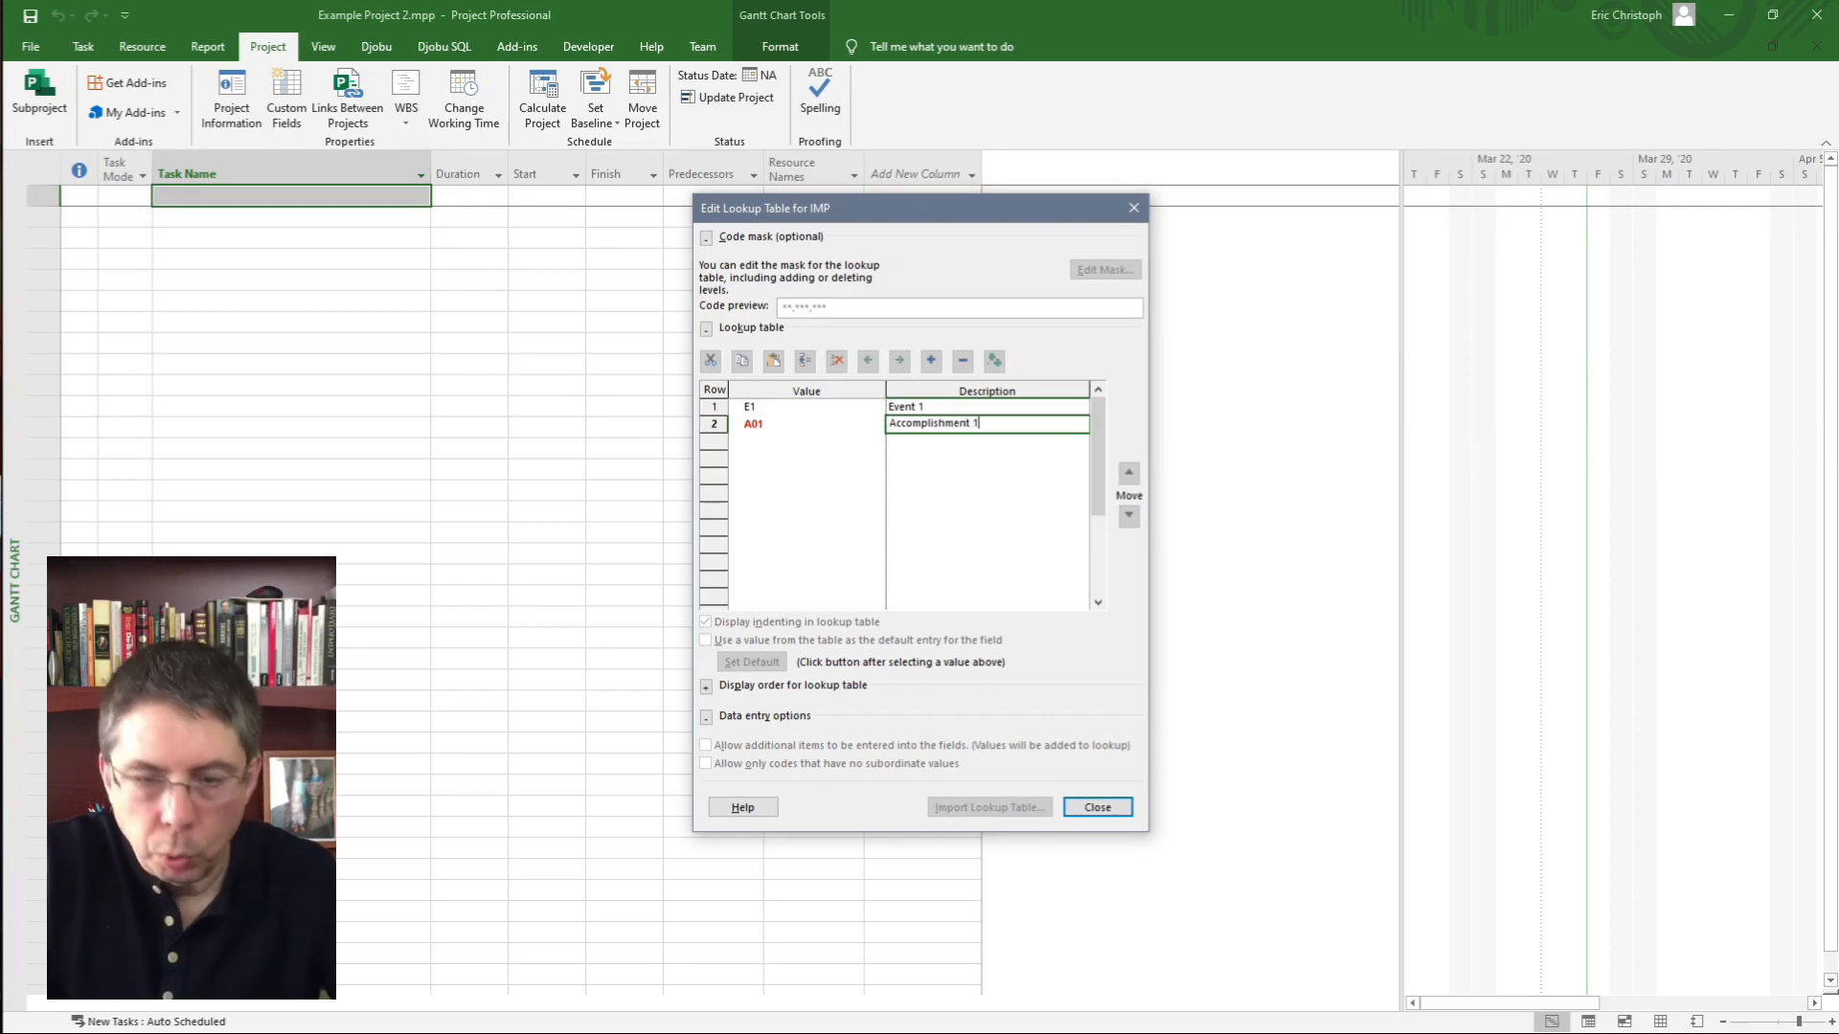
# - Indent the A01 value one level so it sits beneath E1 in the lookup table
pyautogui.click(816, 424)
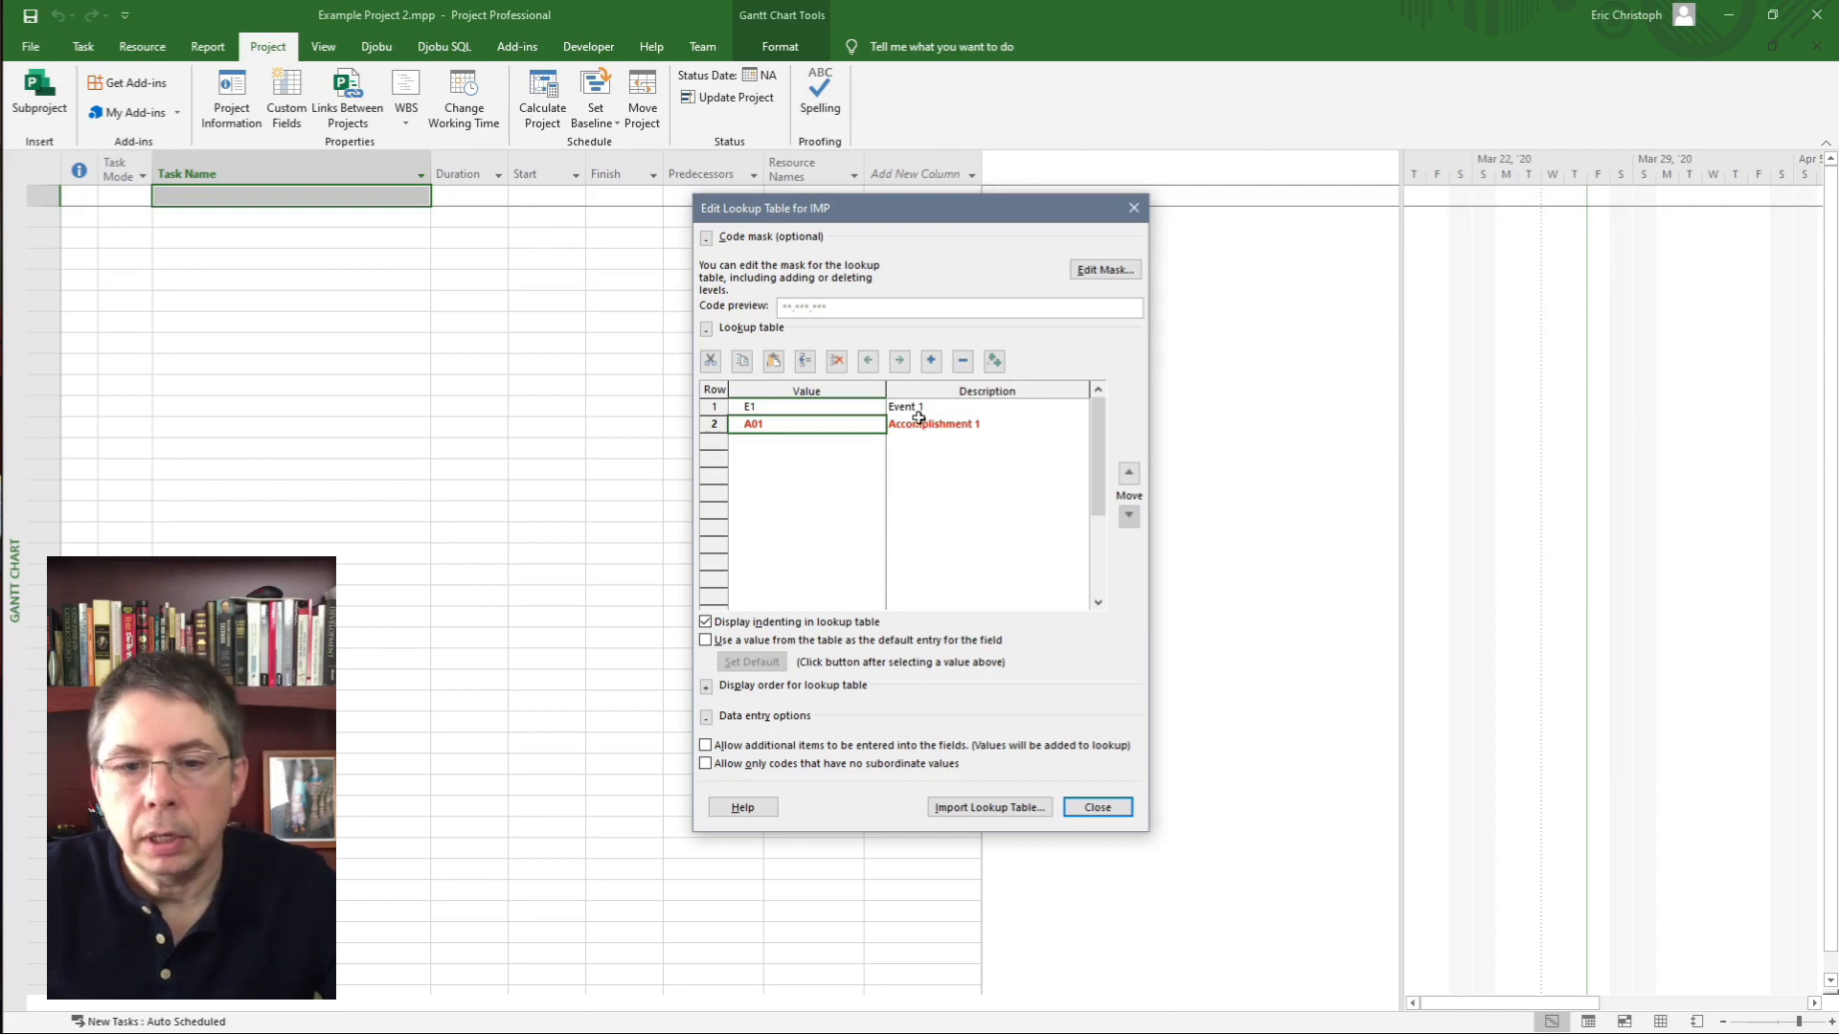
pyautogui.click(824, 428)
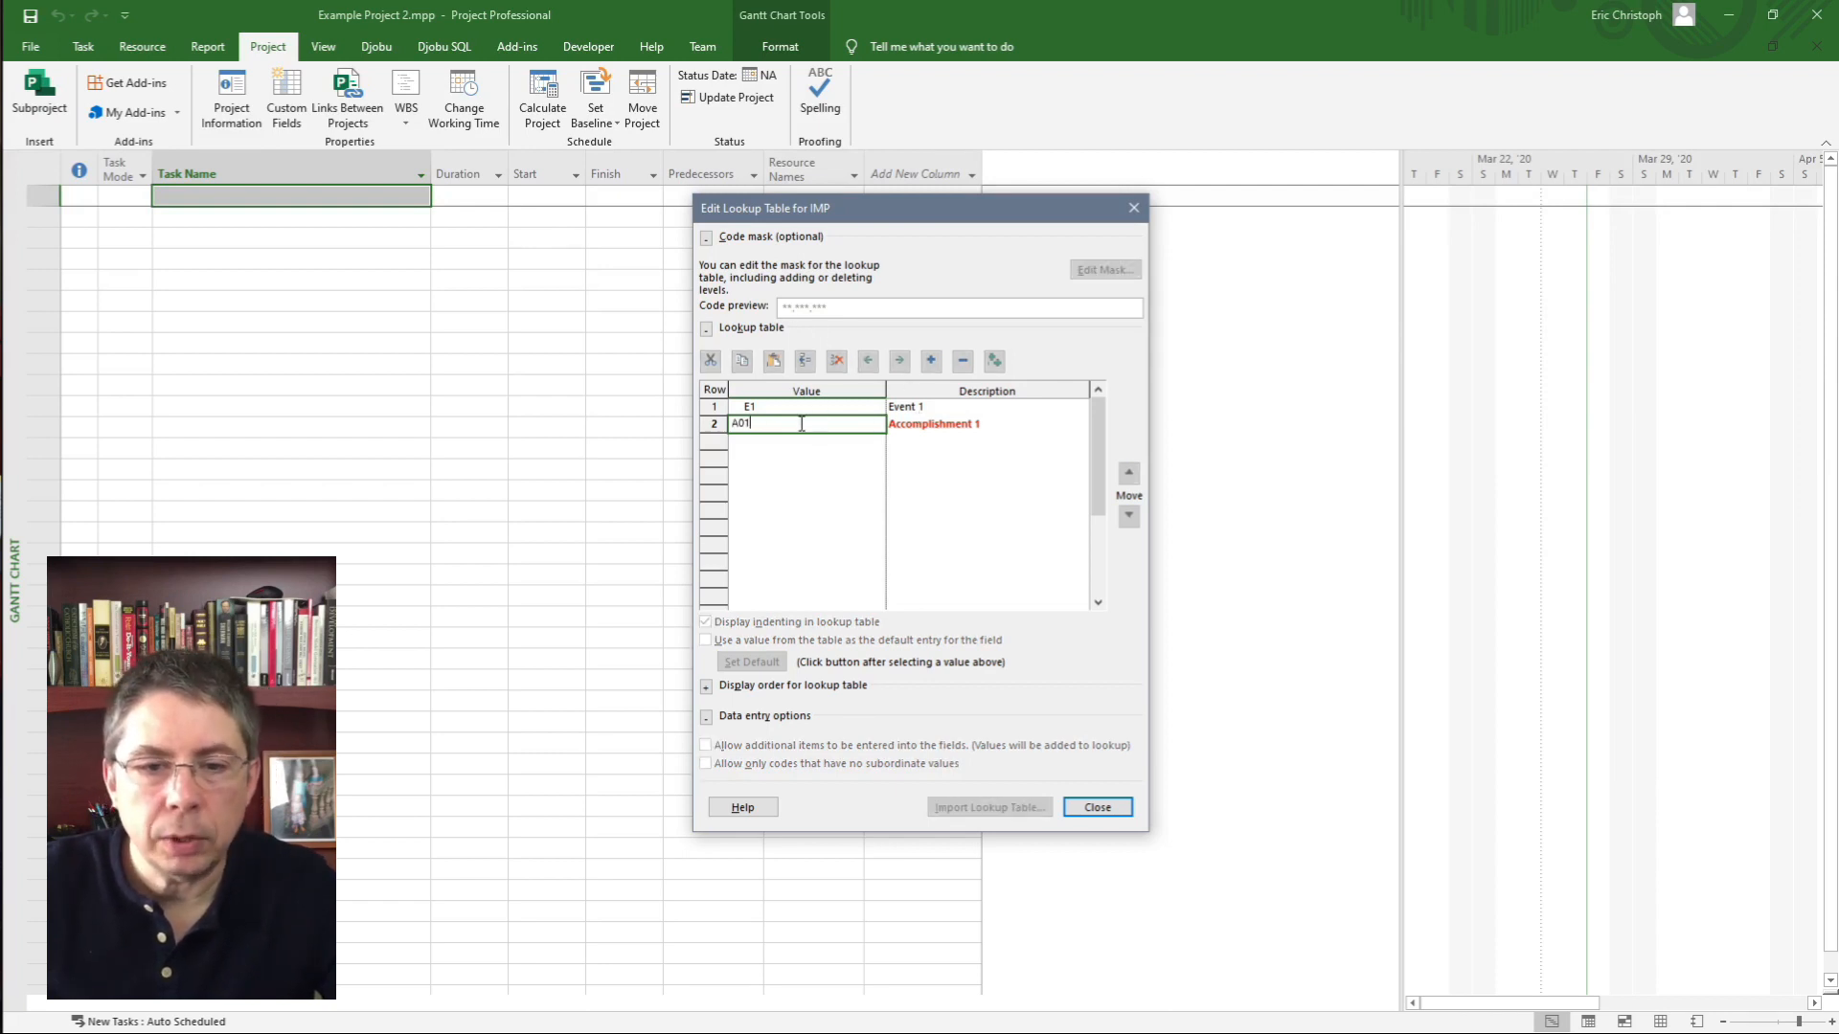
pyautogui.click(901, 361)
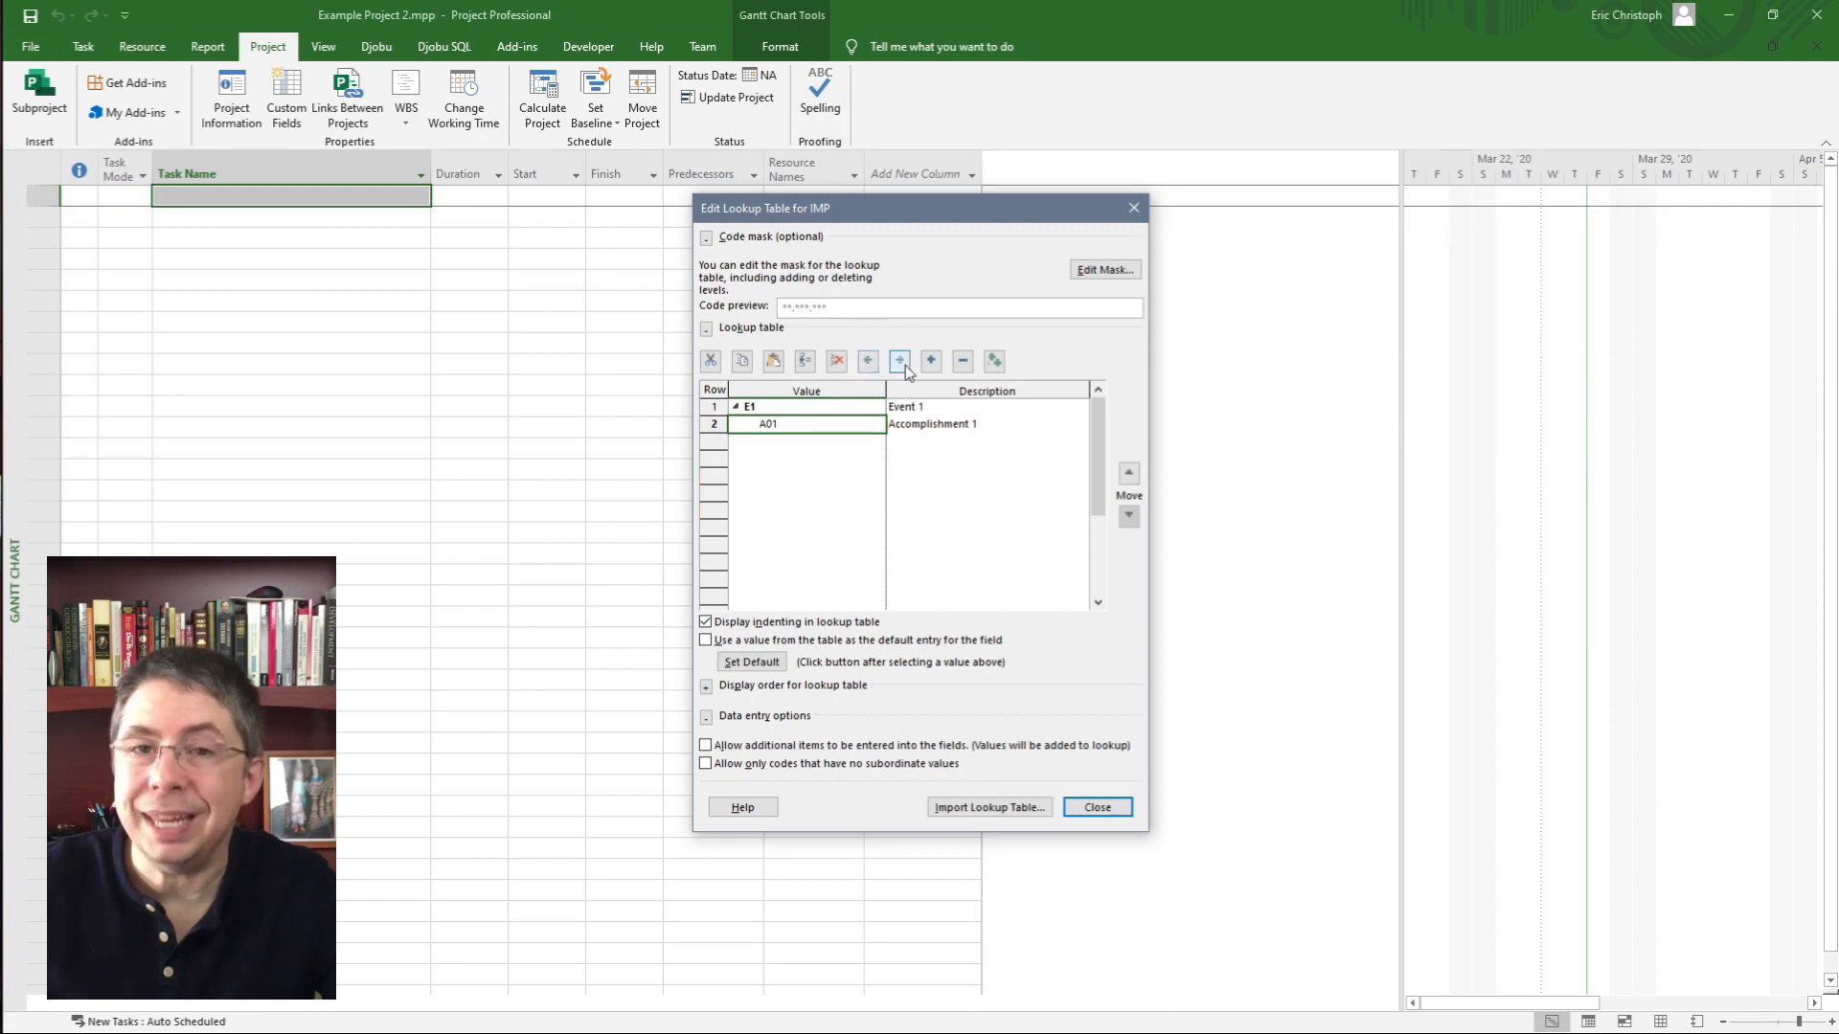
# - Enter the value C01 with the description "Criteria 1" in the third lookup table row and indent it beneath A01
pyautogui.click(807, 412)
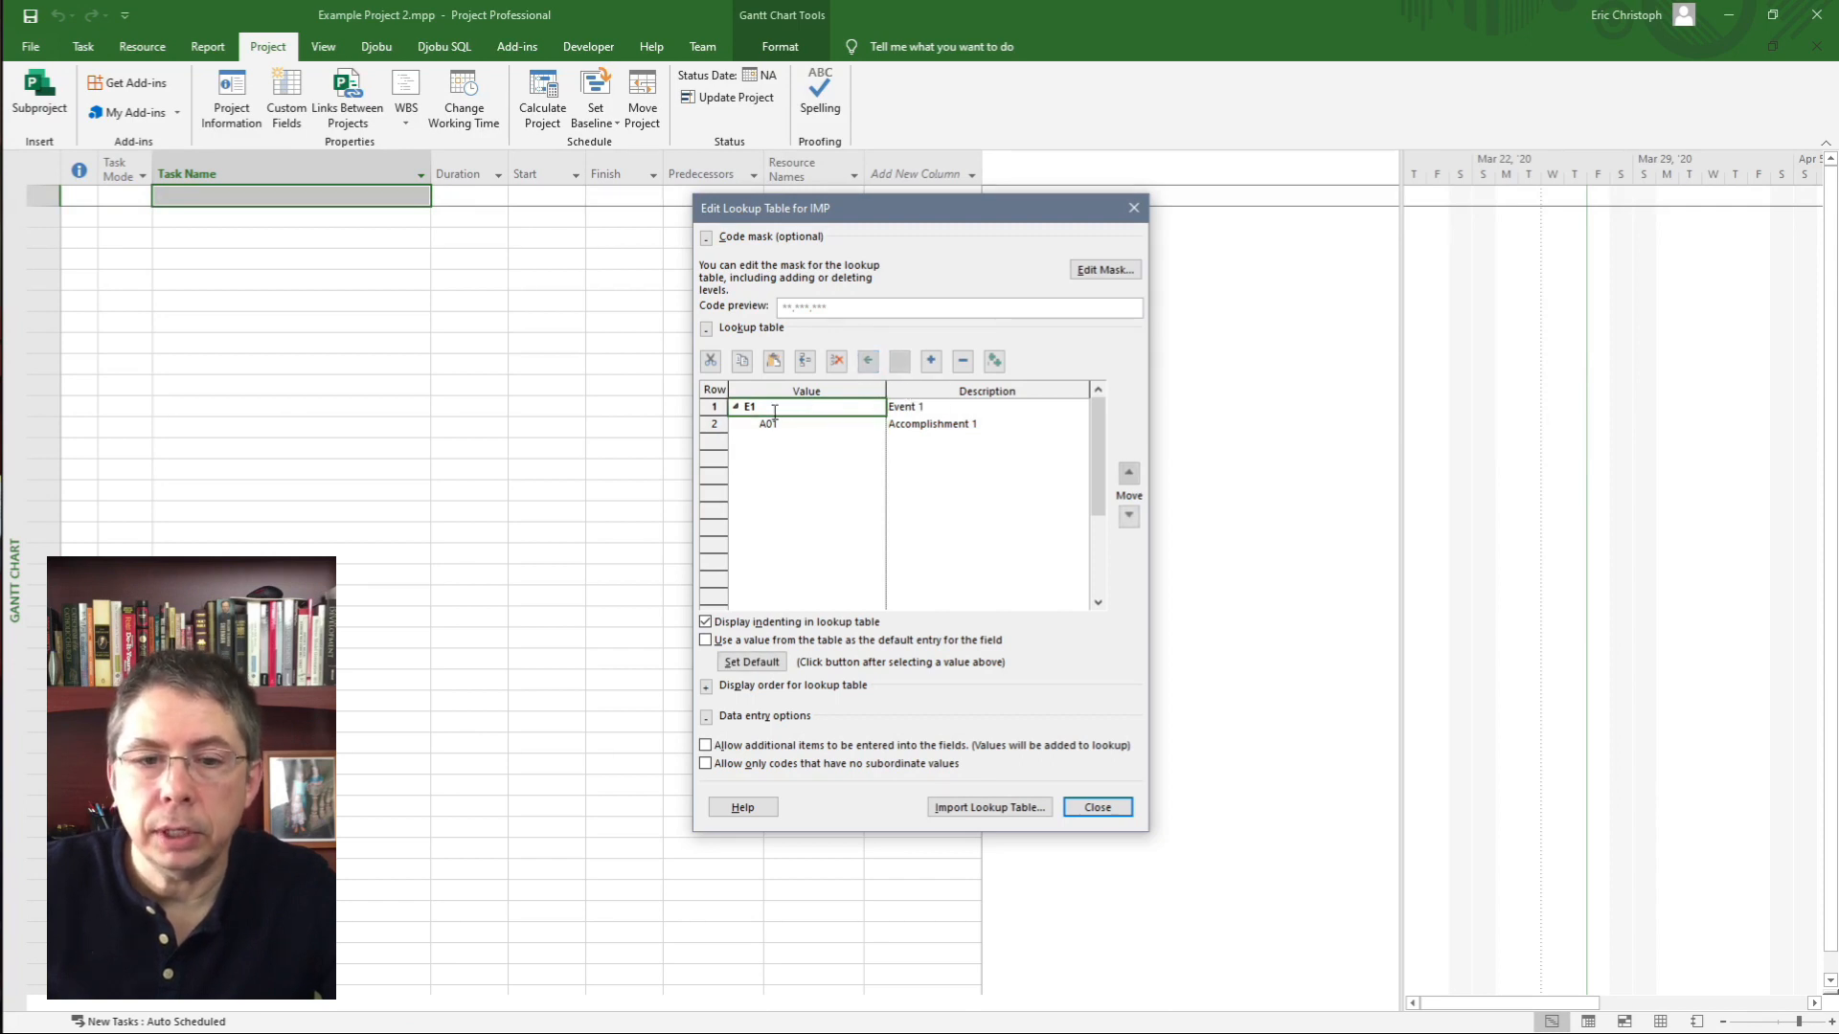
pyautogui.click(821, 442)
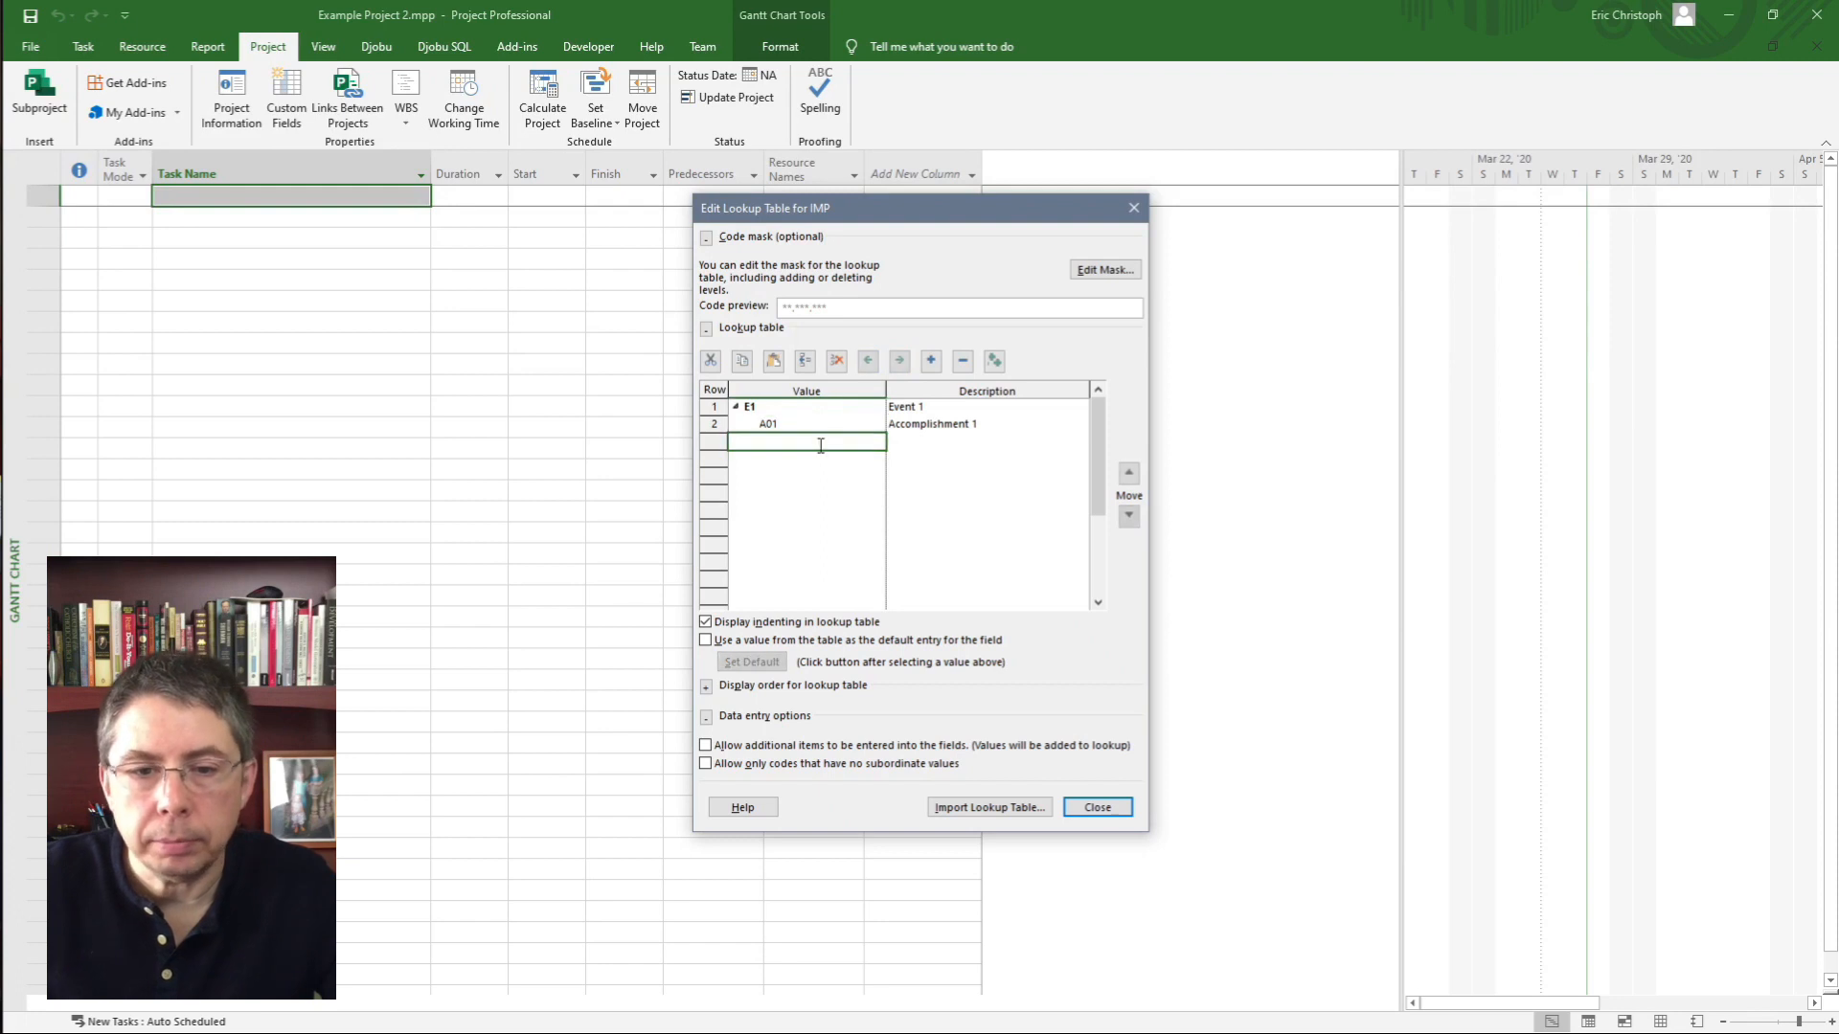
pyautogui.write('C01')
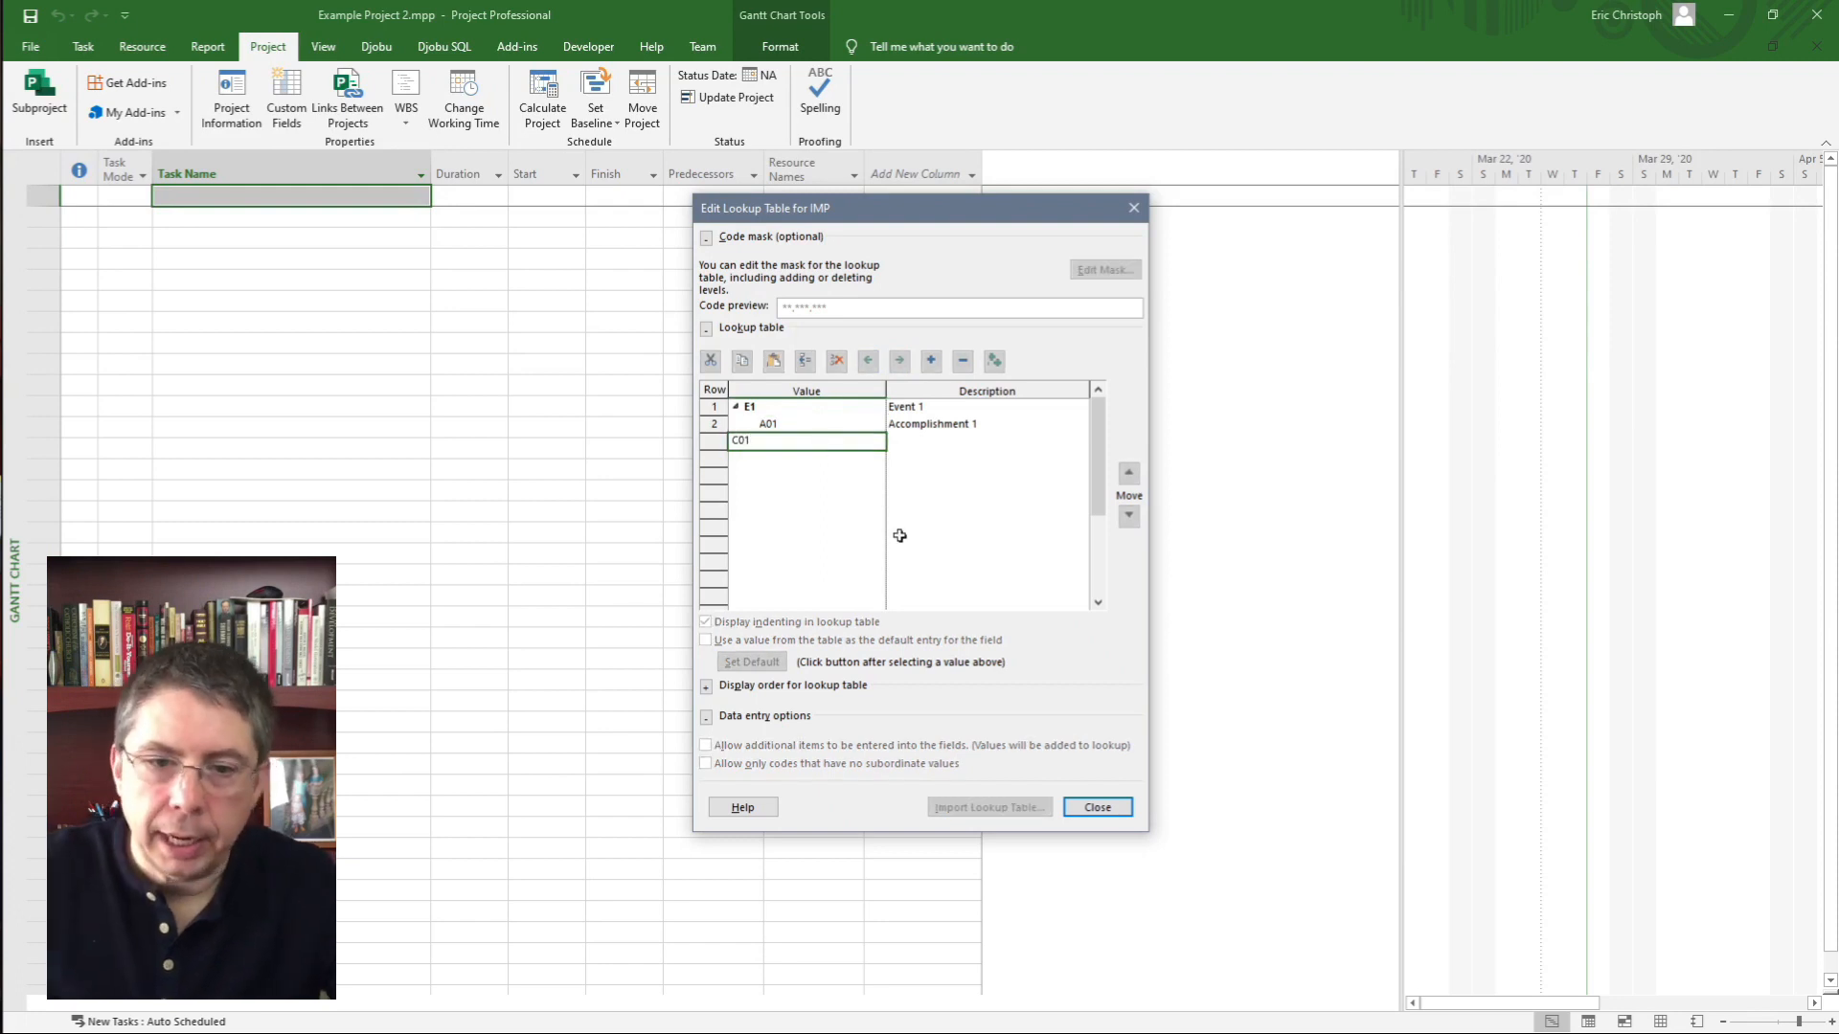
pyautogui.click(937, 441)
pyautogui.write('Crit')
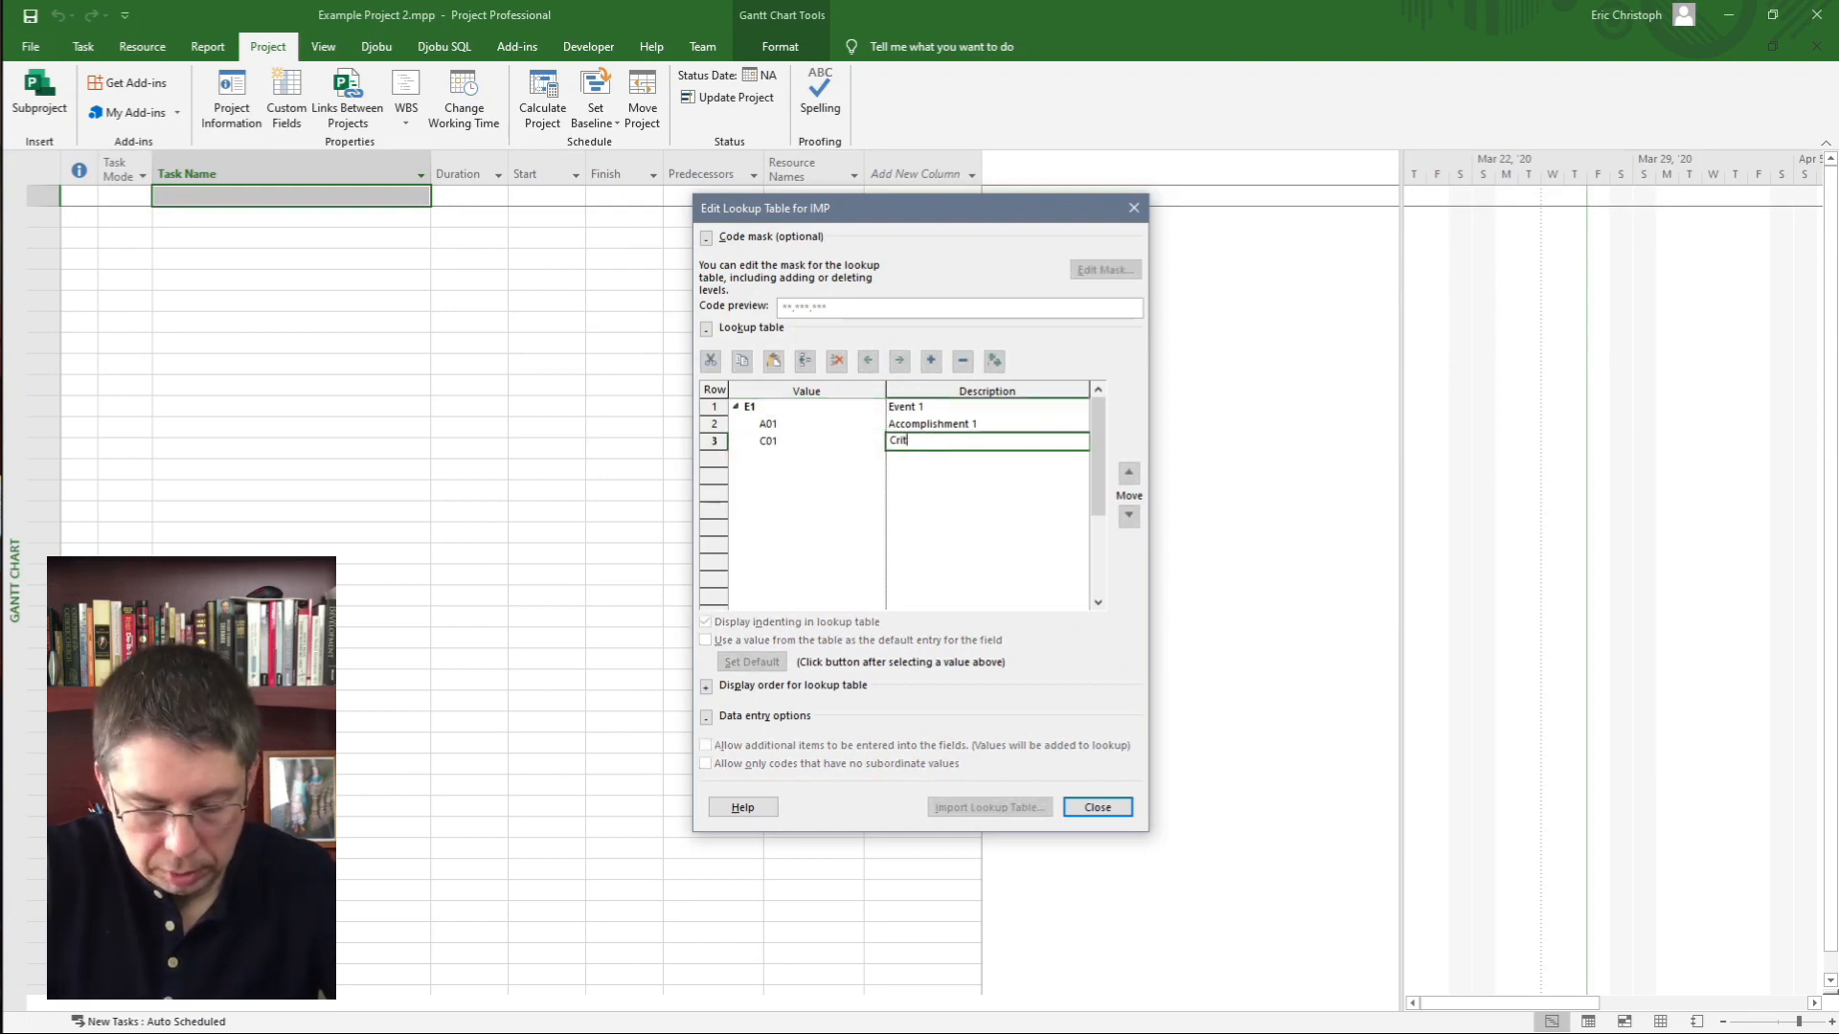
pyautogui.write('eria 1')
pyautogui.press('Return')
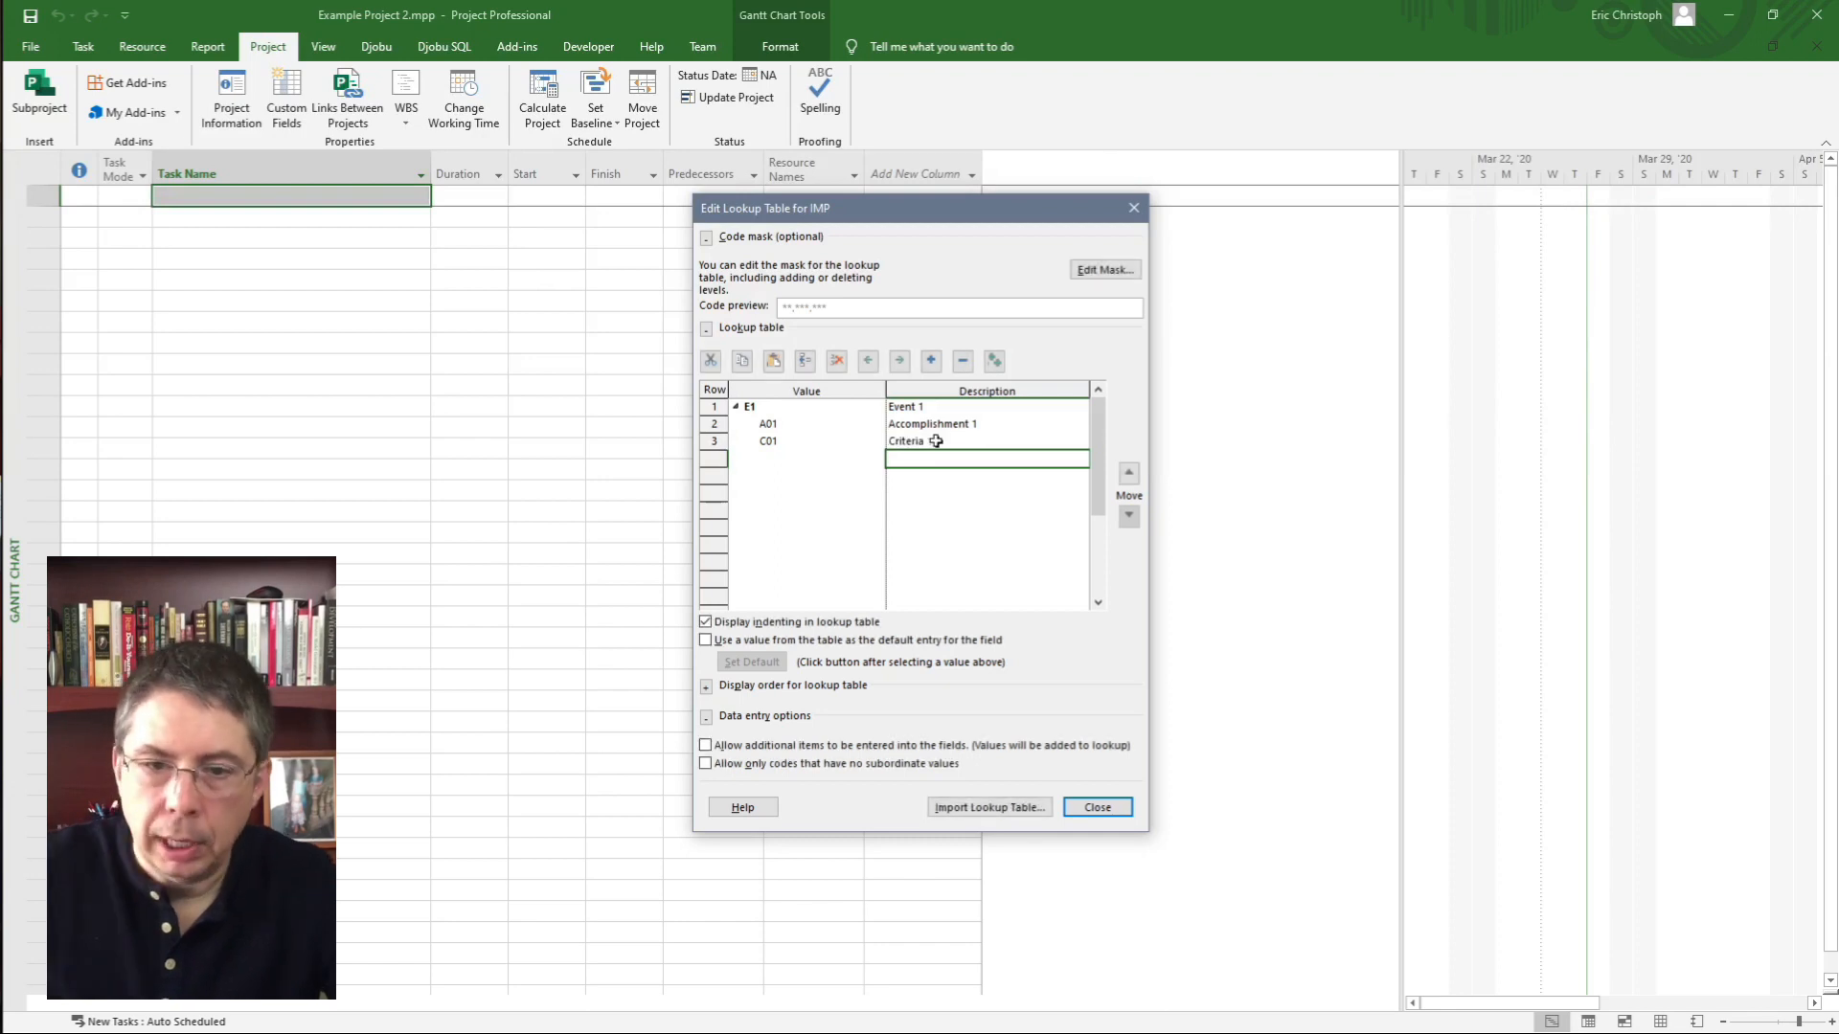
pyautogui.click(819, 444)
pyautogui.click(899, 365)
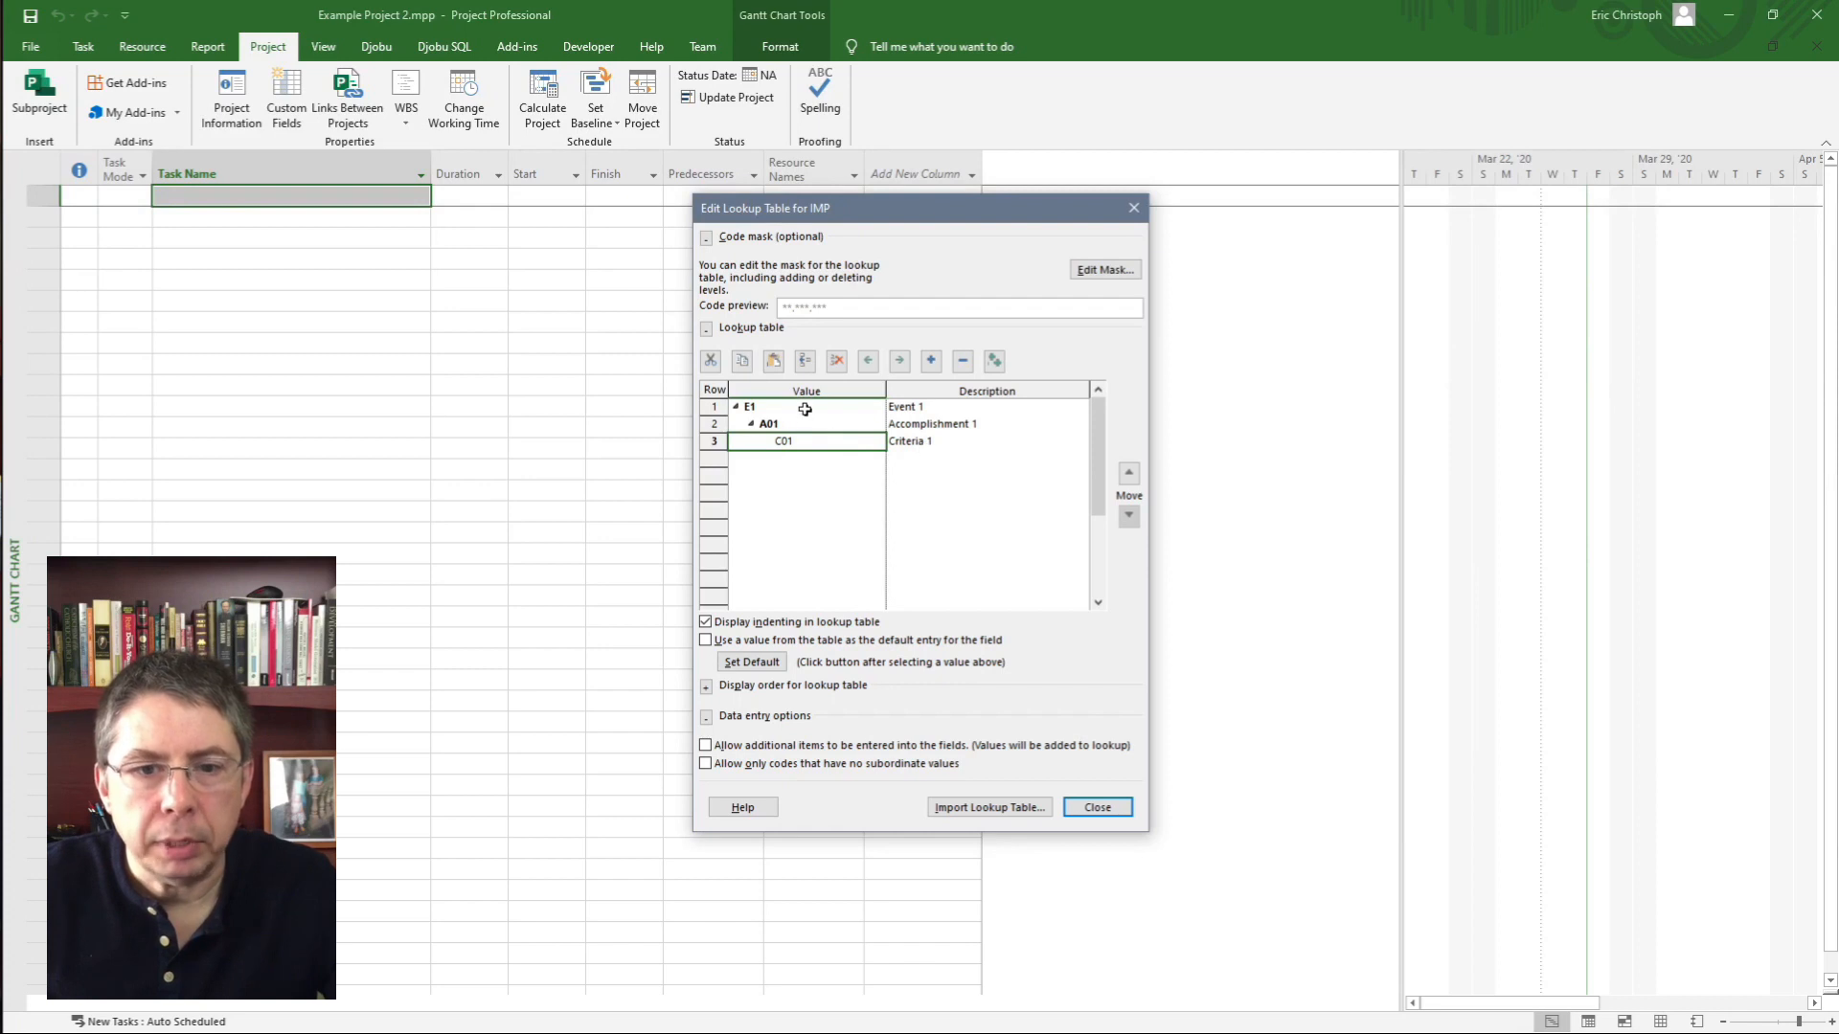
# - Copy the E1, A01 and C01 rows with their descriptions and paste them starting at row 4 of the lookup table
pyautogui.moveTo(804, 407); pyautogui.dragTo(909, 448)
pyautogui.hotkey('ctrl', 'c')
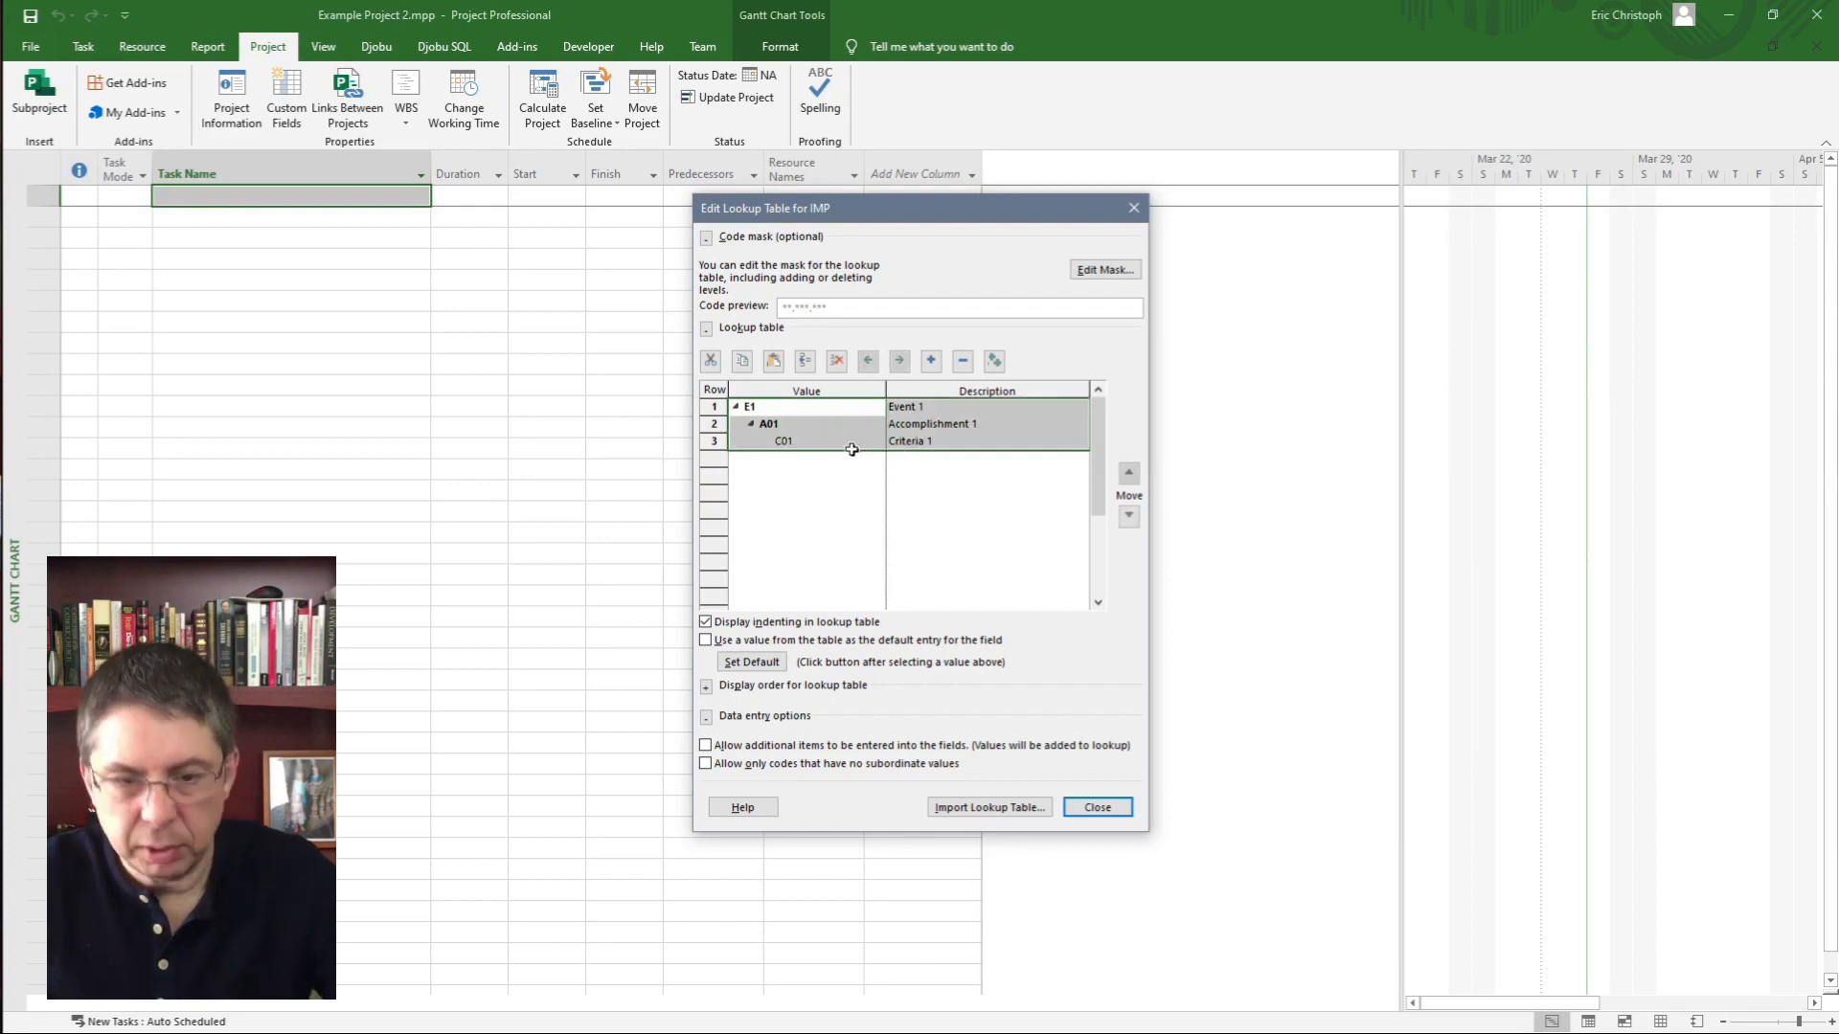
pyautogui.click(790, 458)
pyautogui.hotkey('ctrl', 'v')
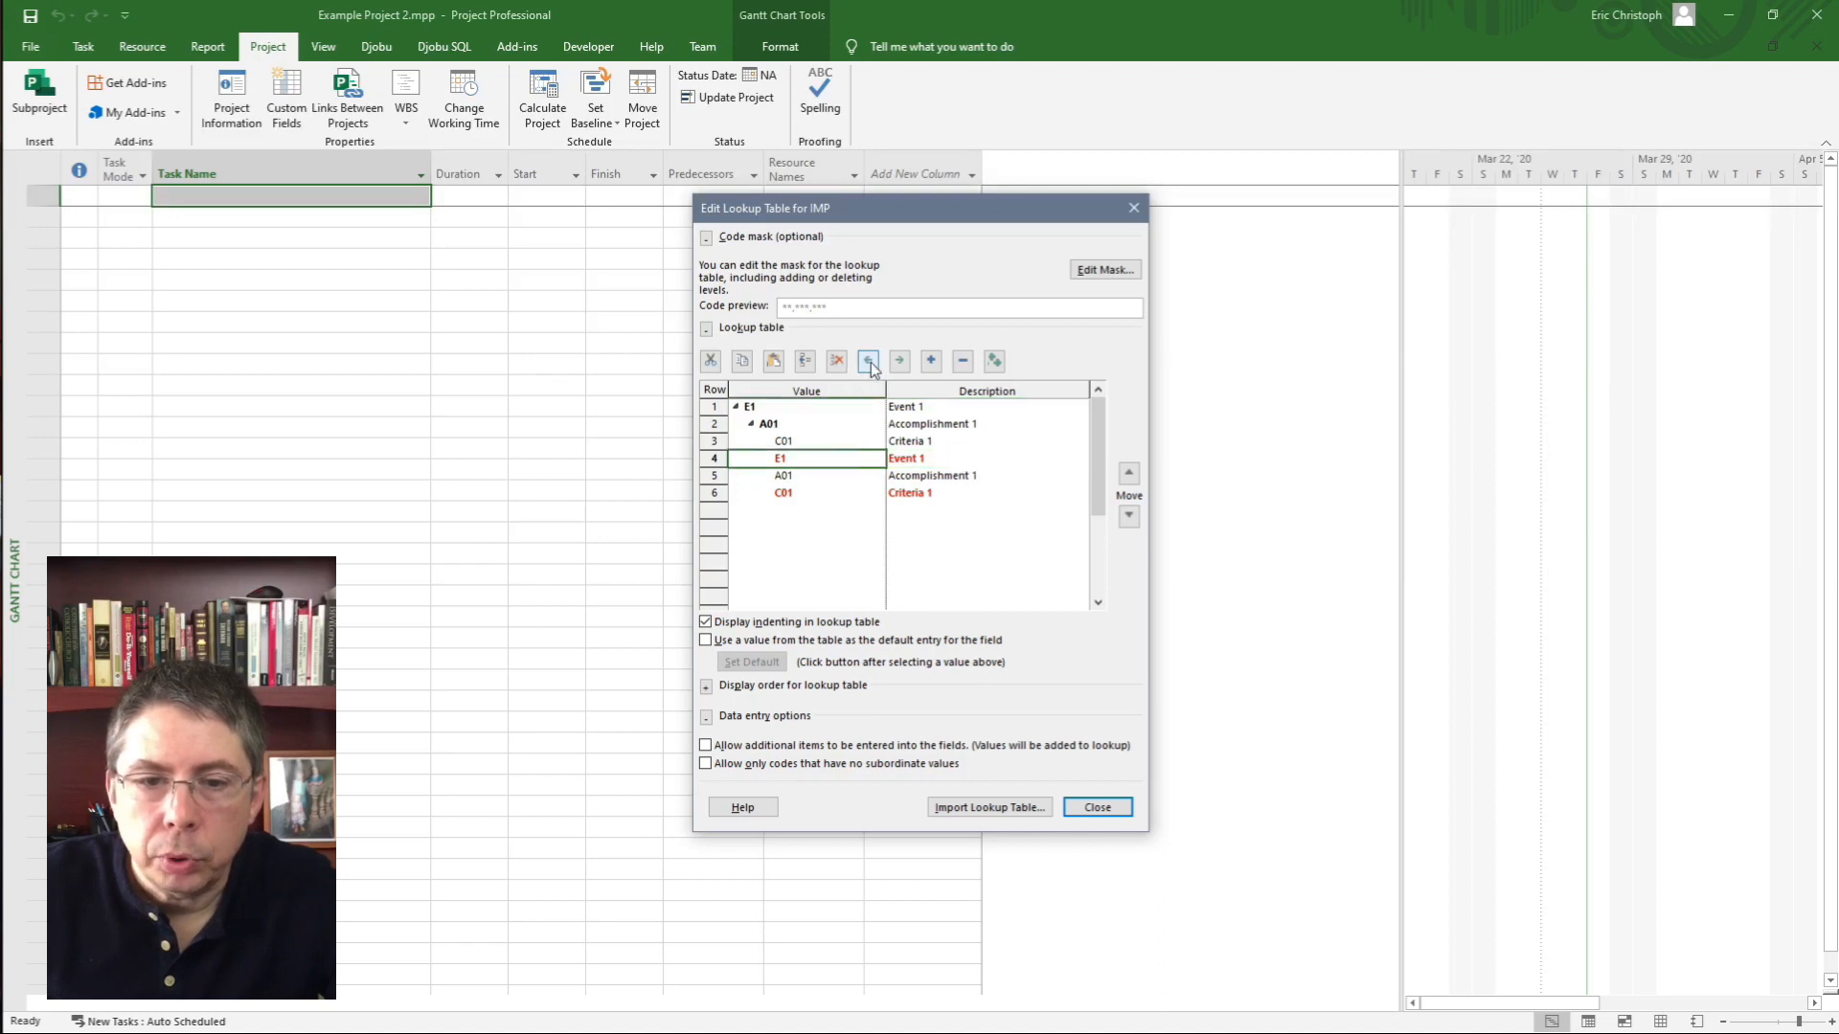
# - Outdent the pasted E1 in row 4 to the top level and indent the C01 in row 6 beneath its A01
pyautogui.click(870, 361)
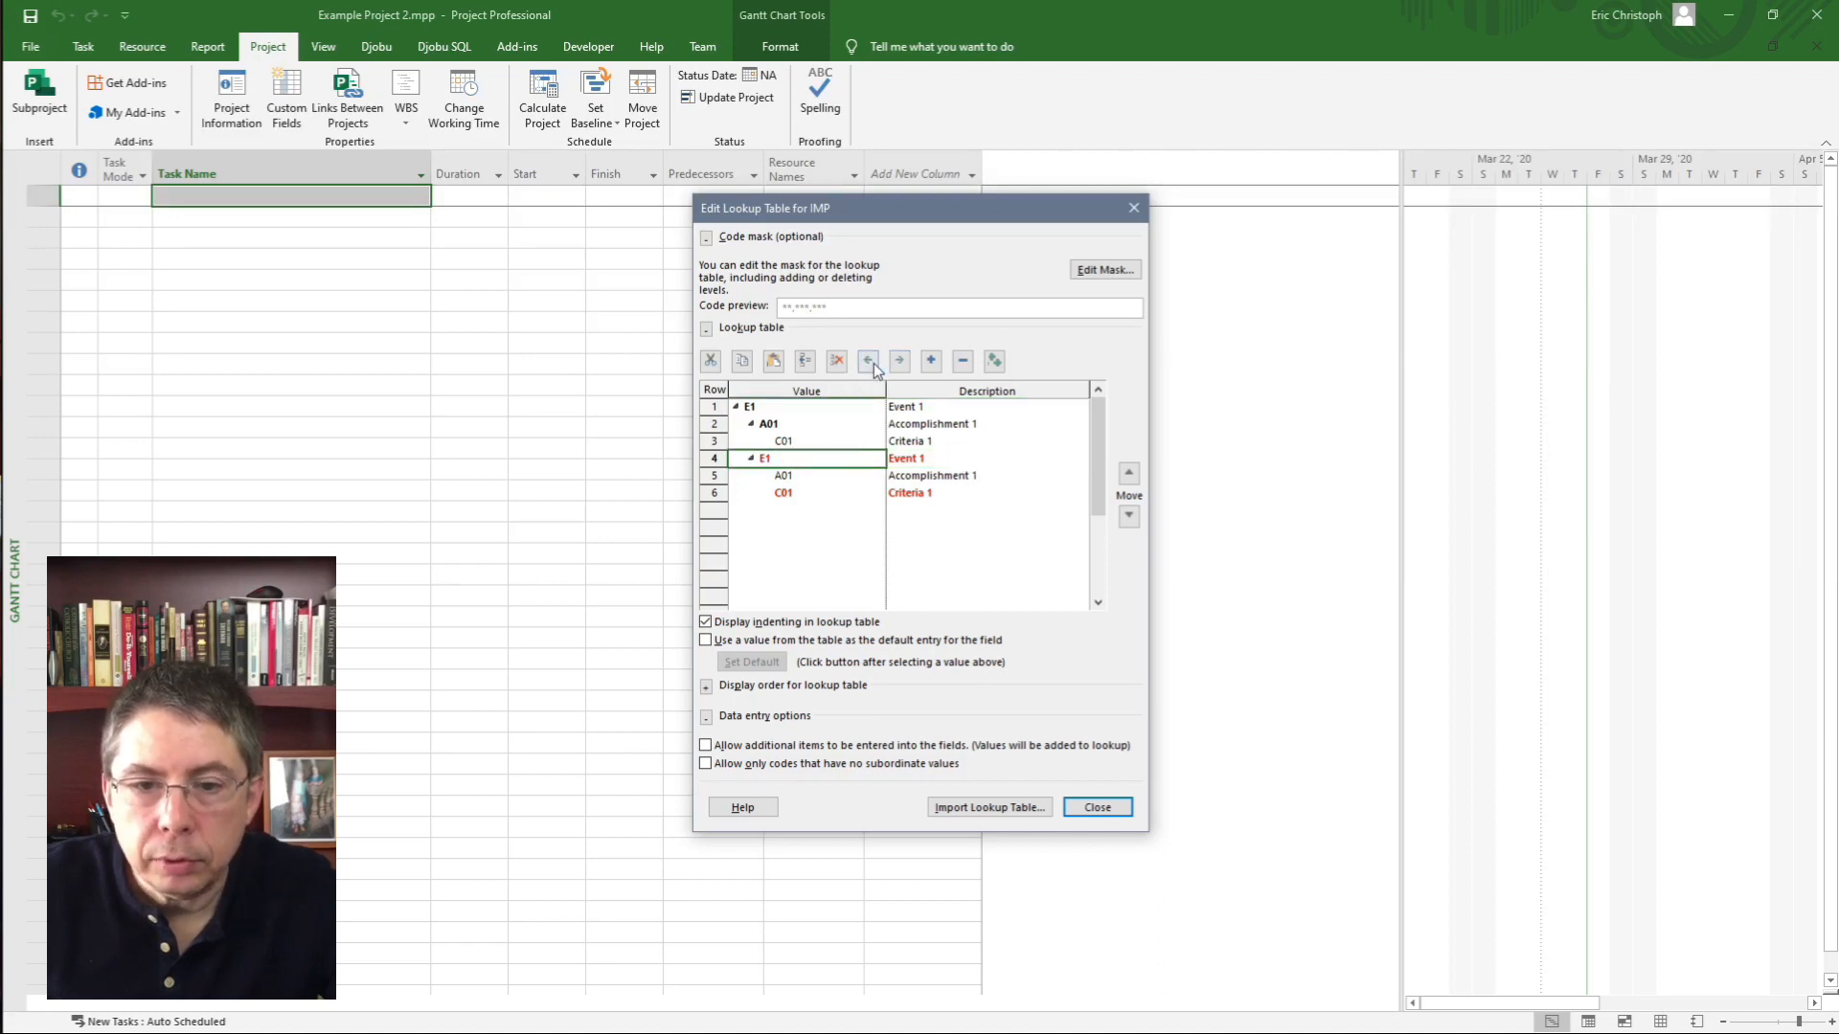
pyautogui.click(867, 361)
pyautogui.click(814, 492)
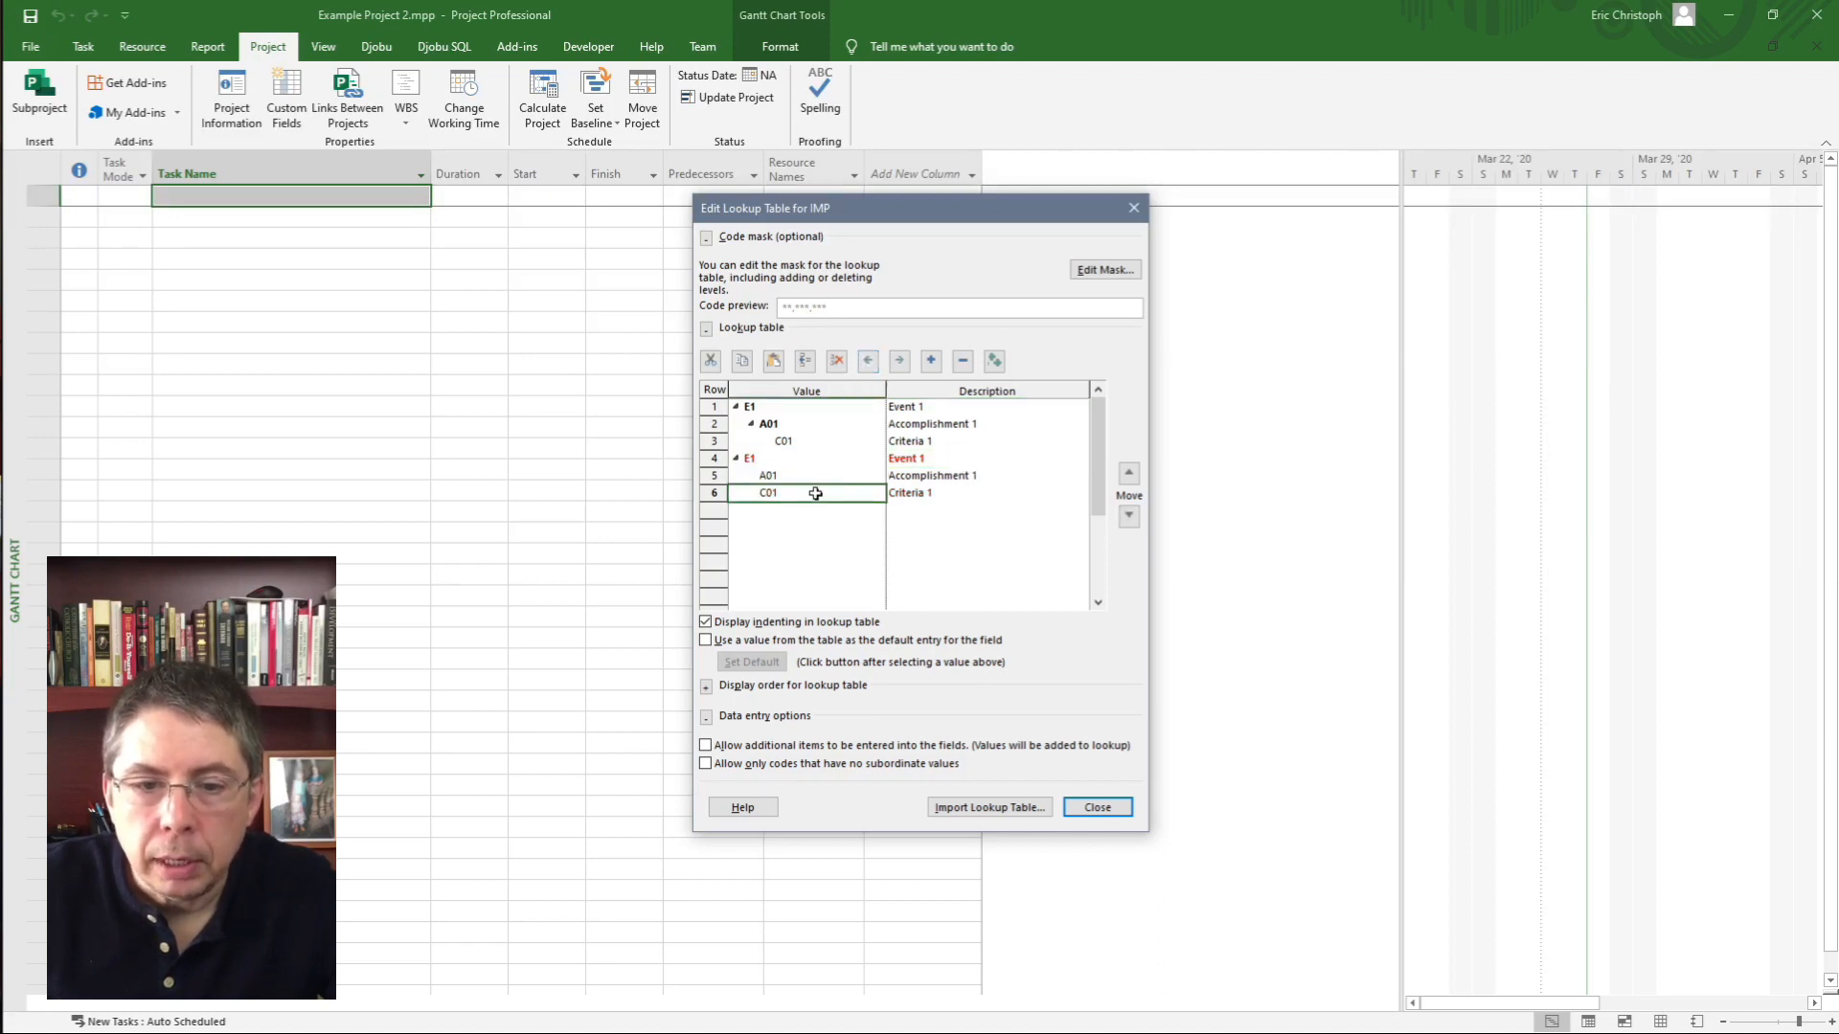
pyautogui.click(904, 364)
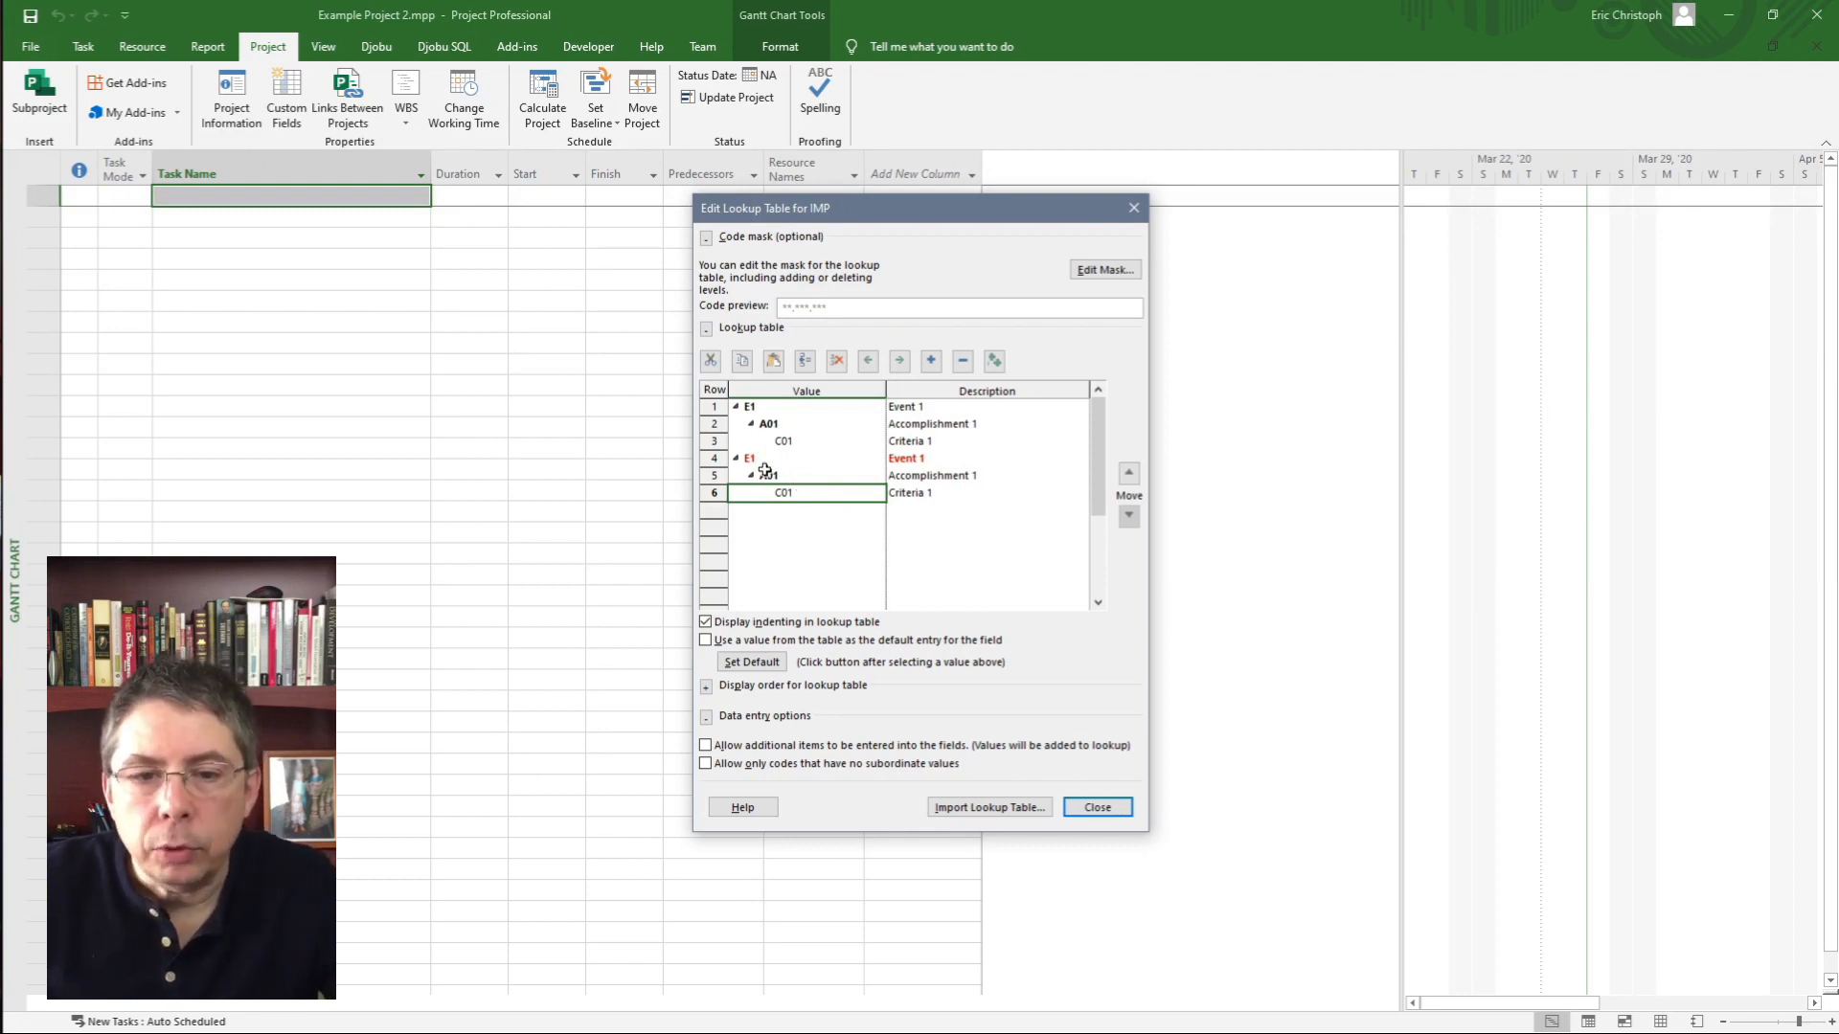
# - Change the value in row 4 to E2 and allow only codes that have no subordinate values
pyautogui.click(767, 407)
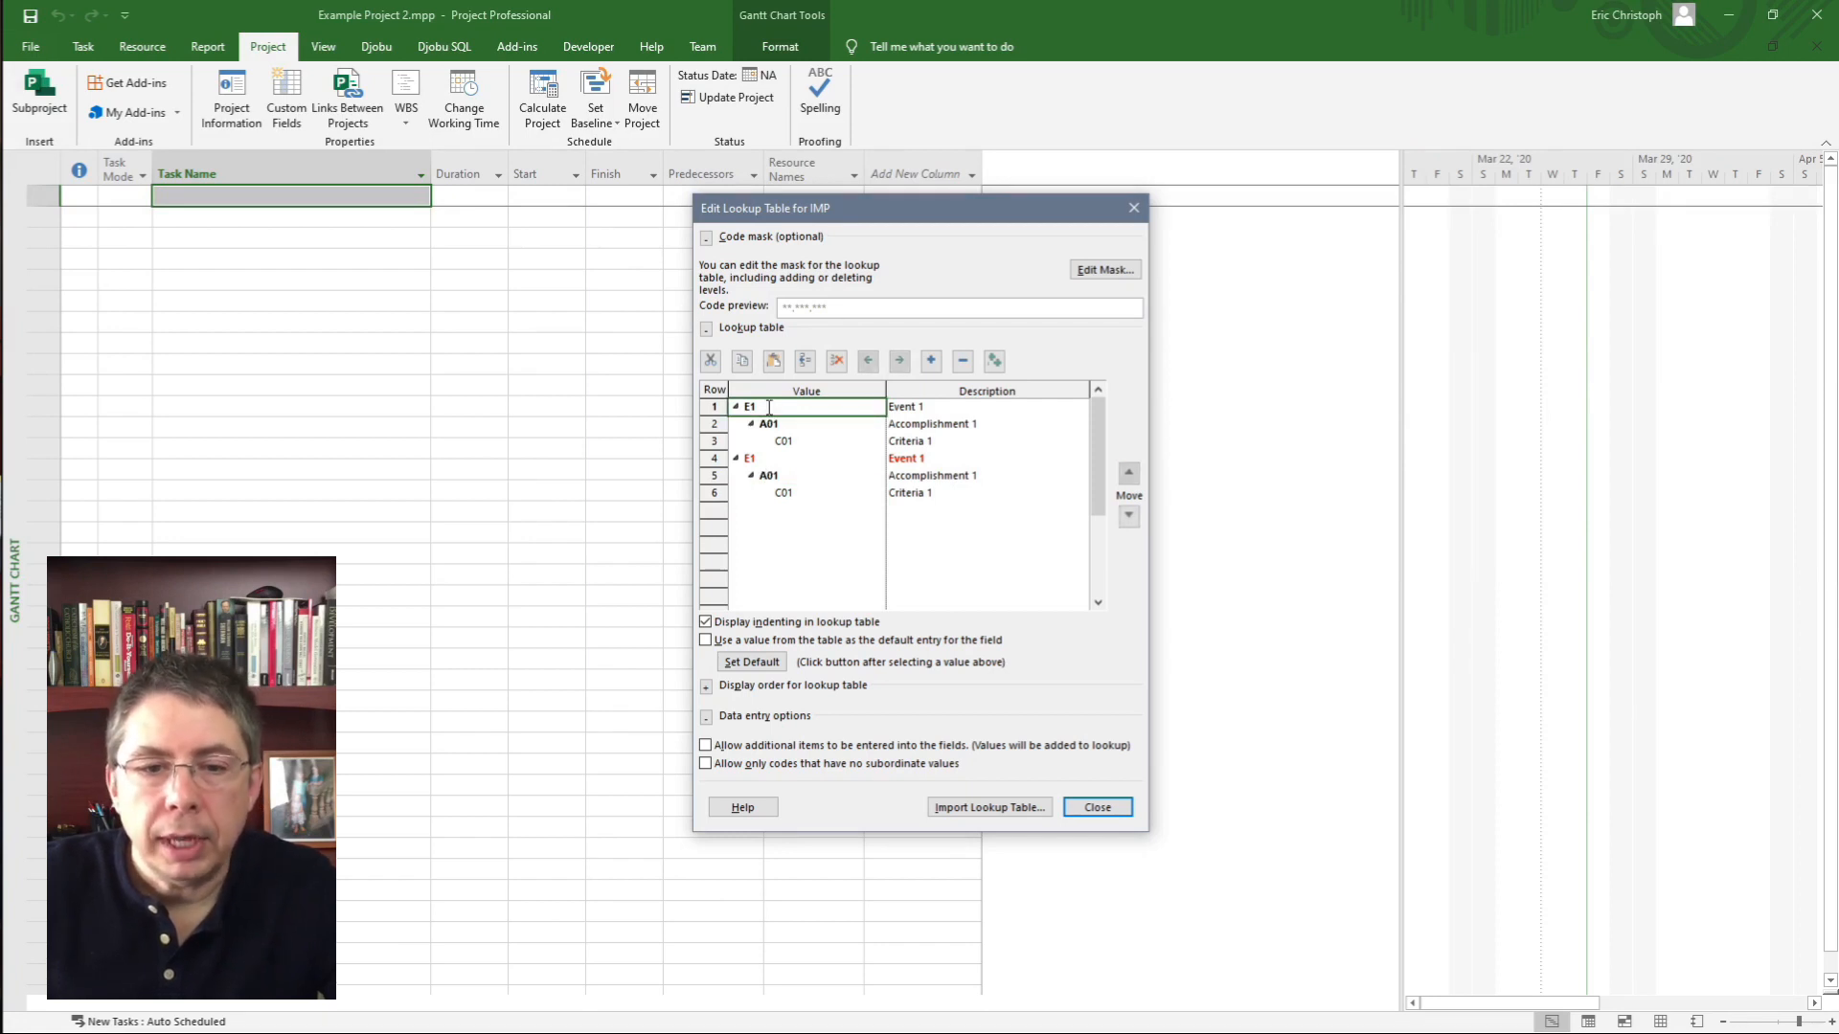
pyautogui.click(773, 459)
pyautogui.write('E2')
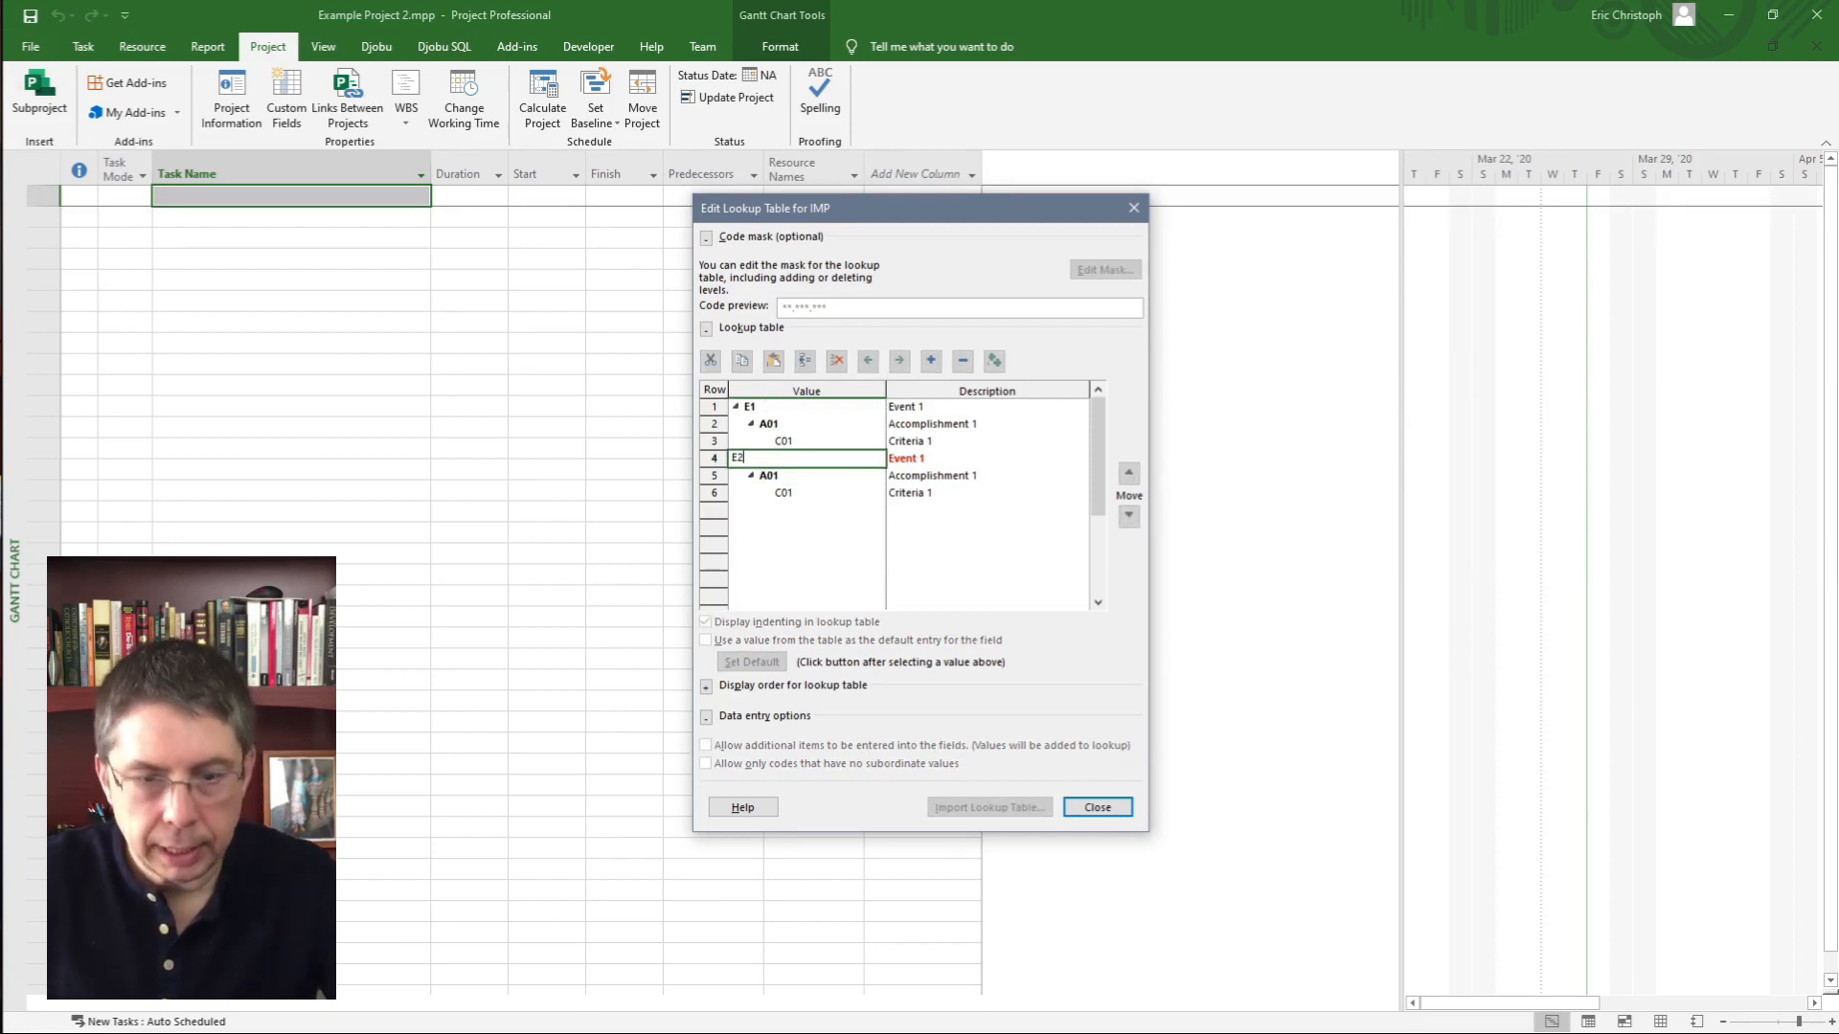
pyautogui.press('Return')
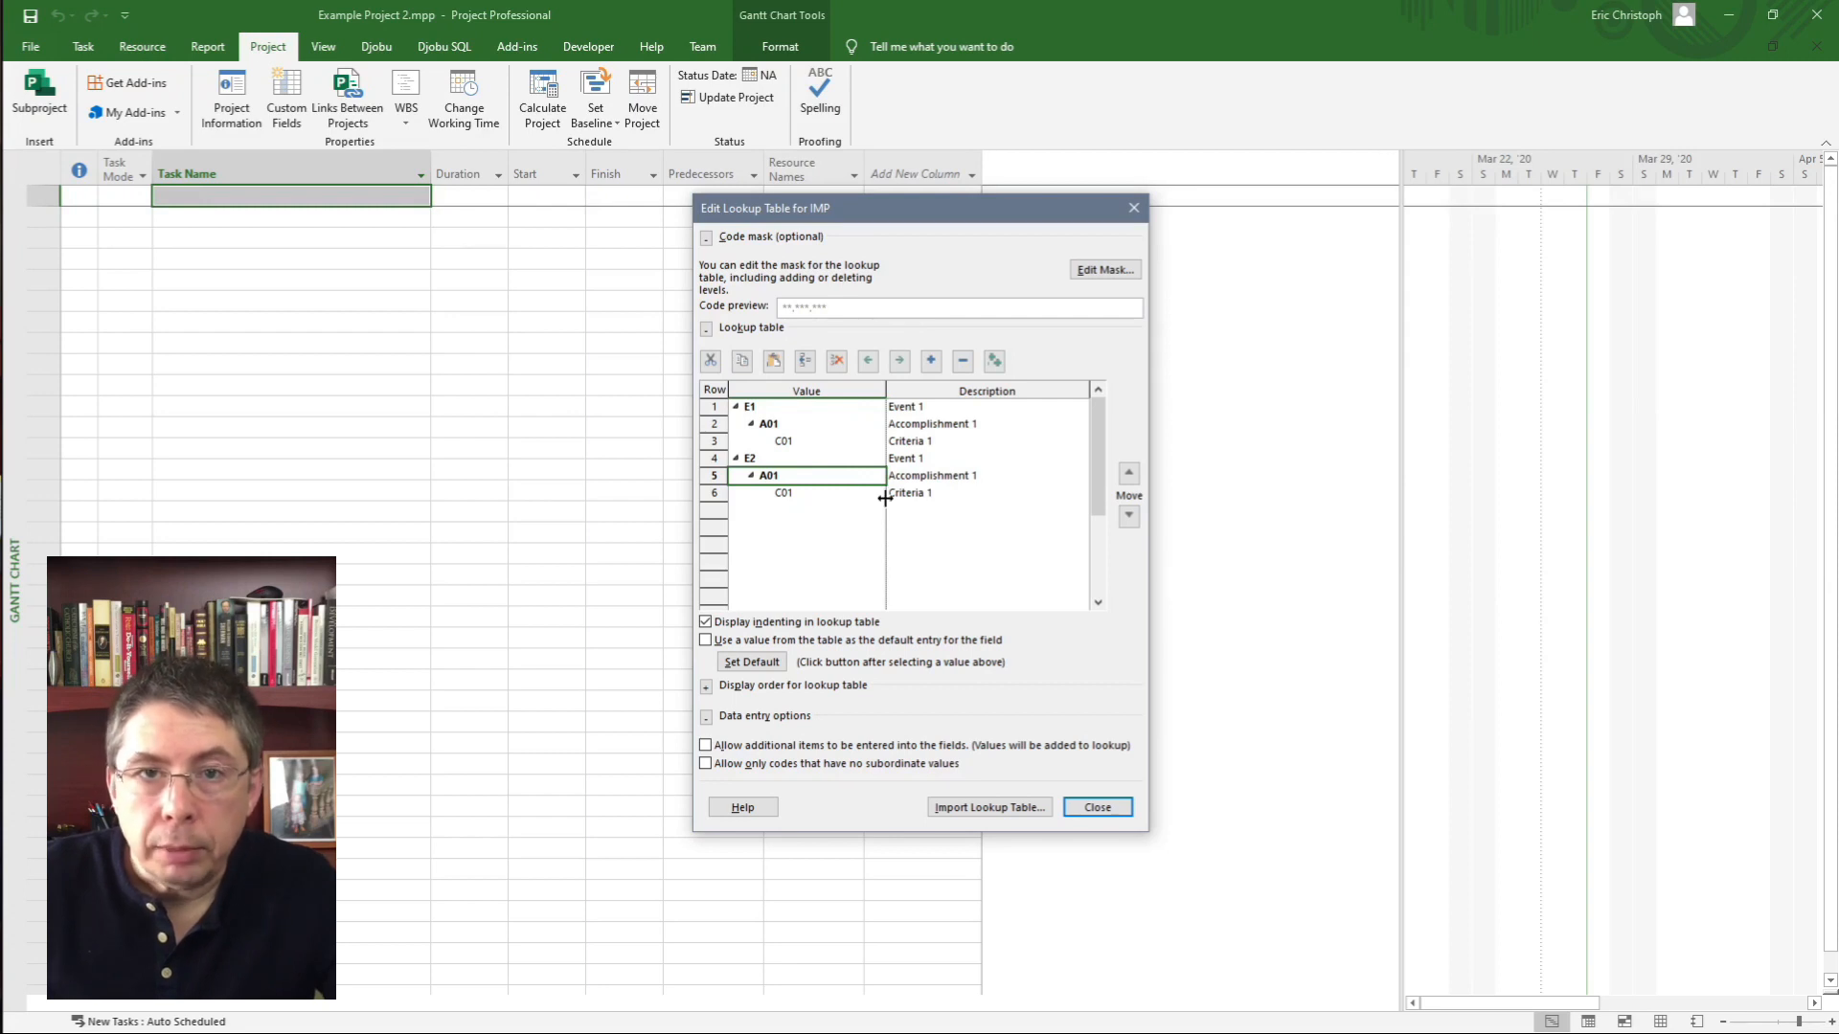
pyautogui.click(705, 764)
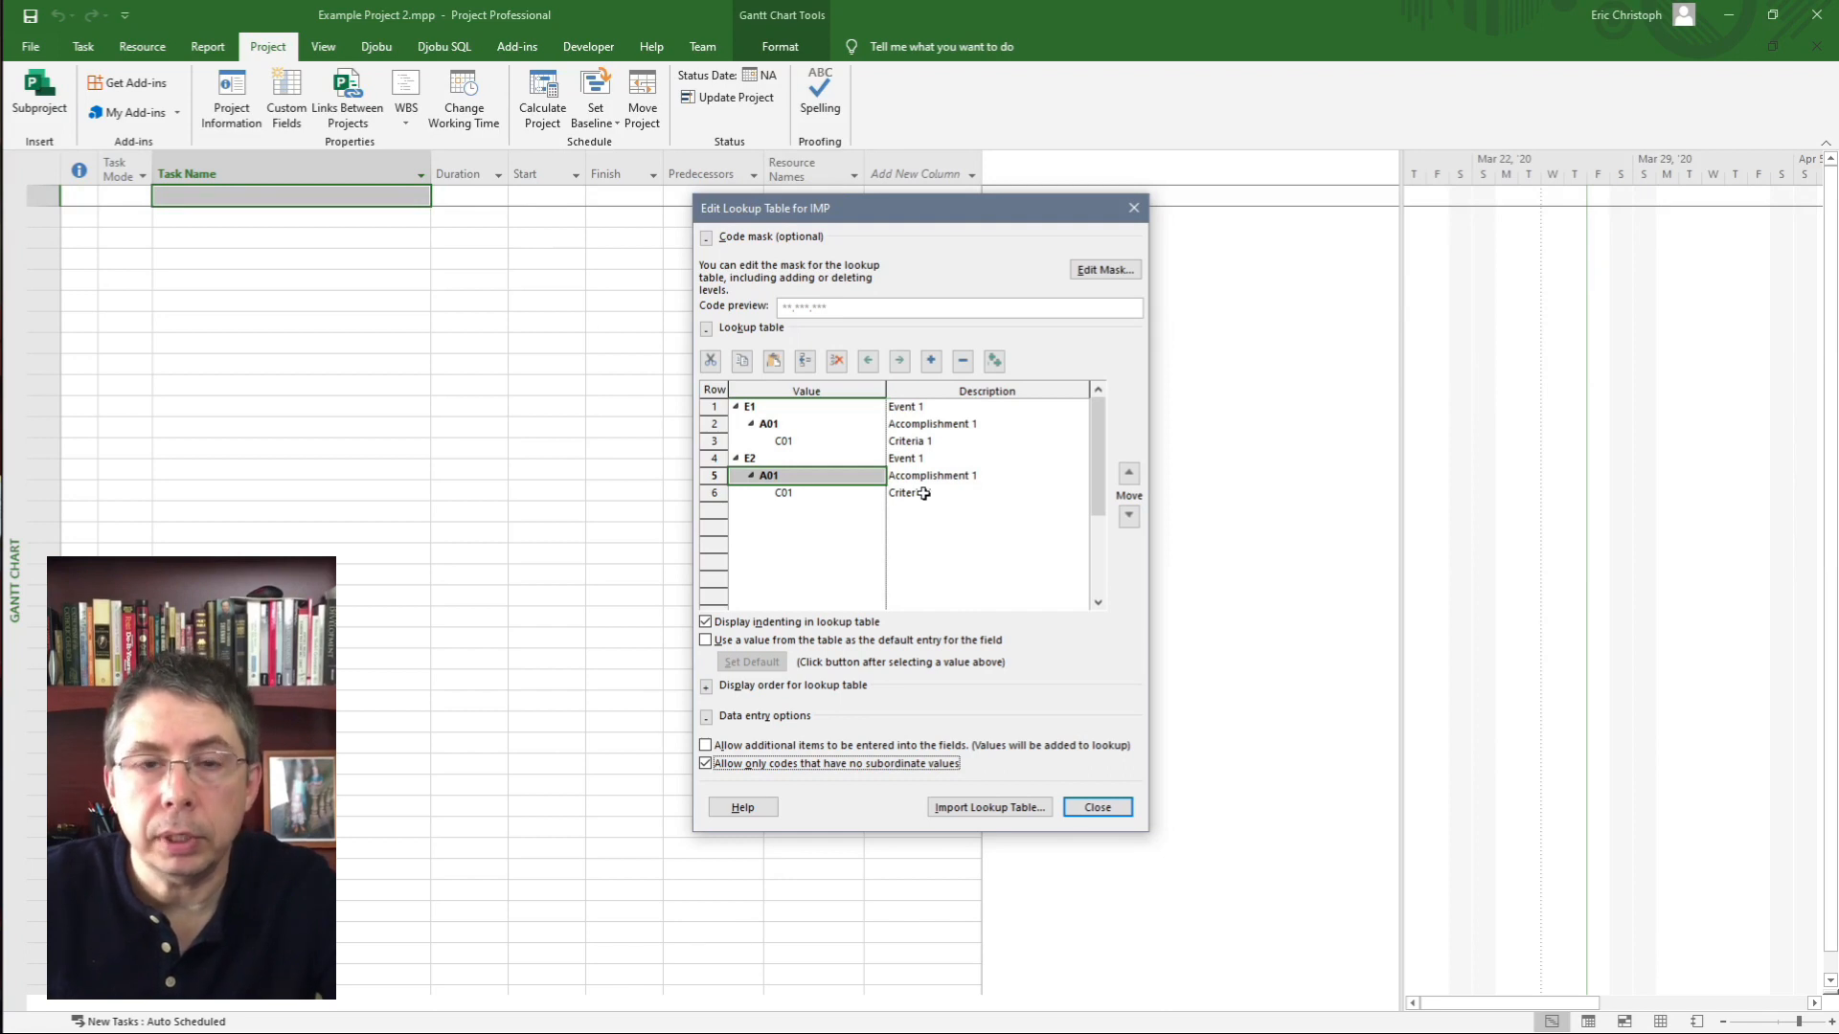
# - Examine the values and descriptions in the PWBS outline code's lookup table
pyautogui.click(847, 411)
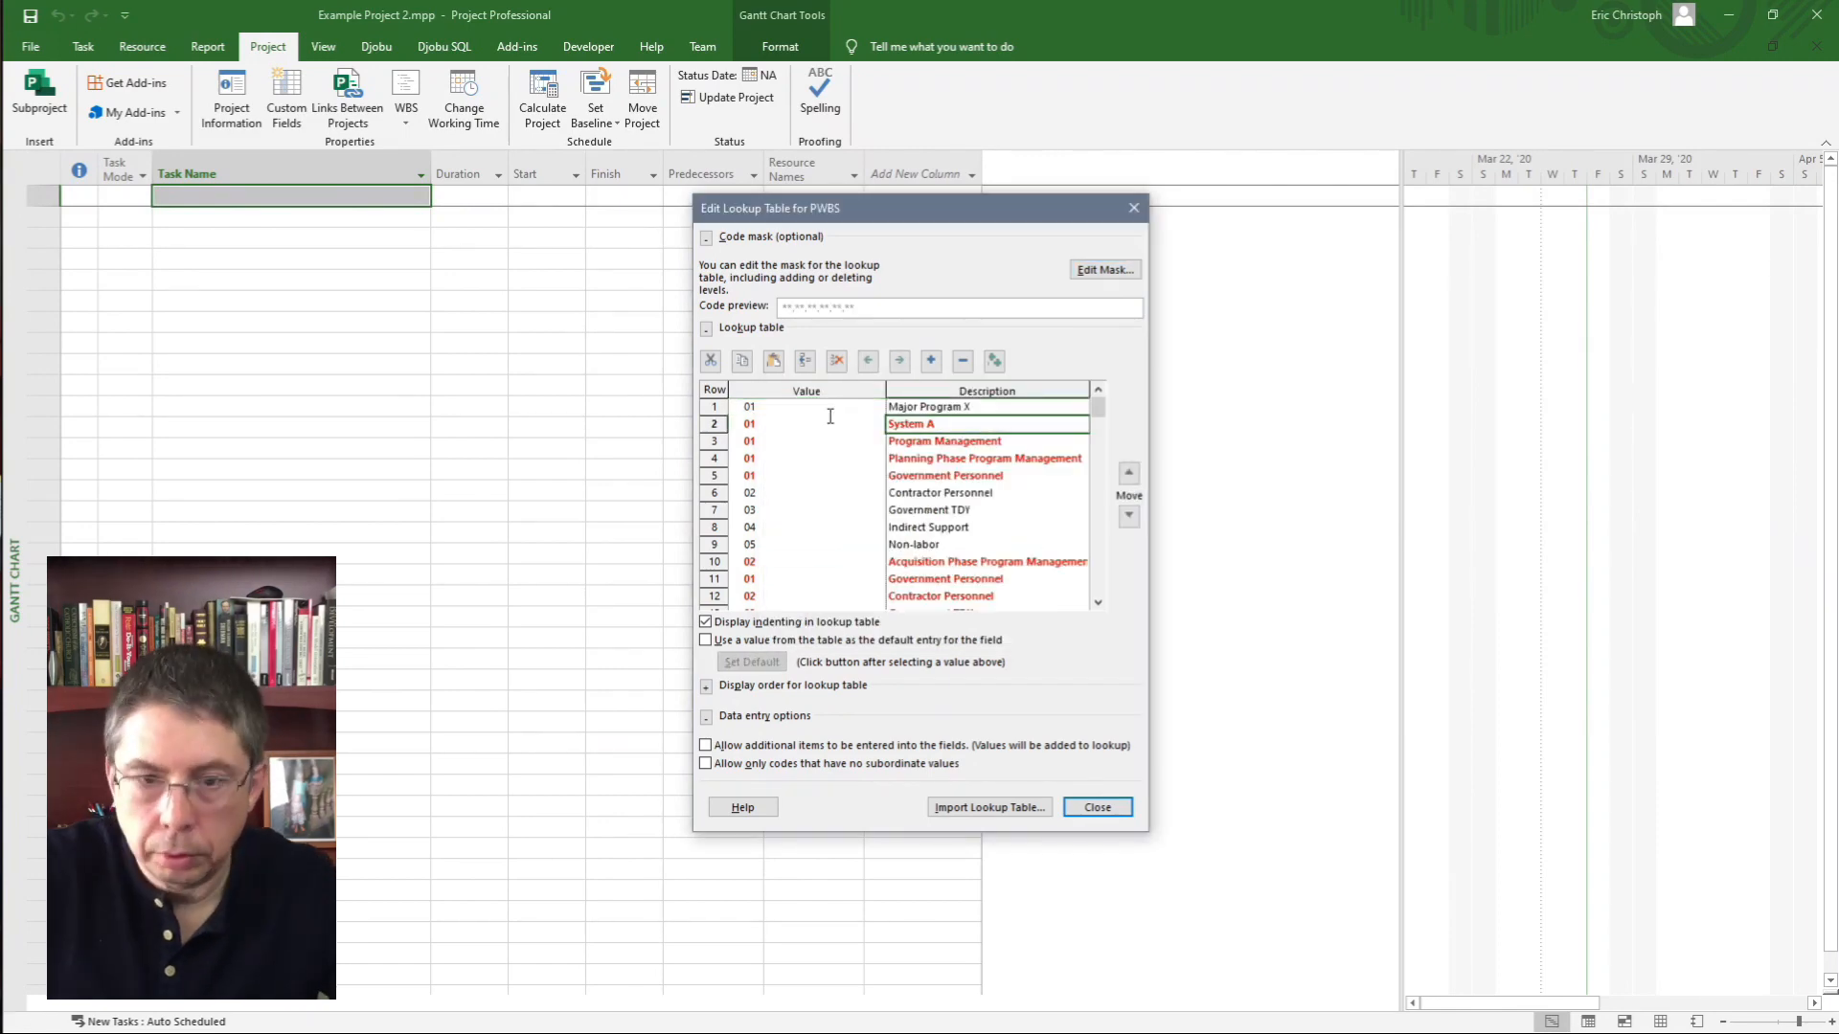
pyautogui.moveTo(1098, 408); pyautogui.dragTo(1107, 538)
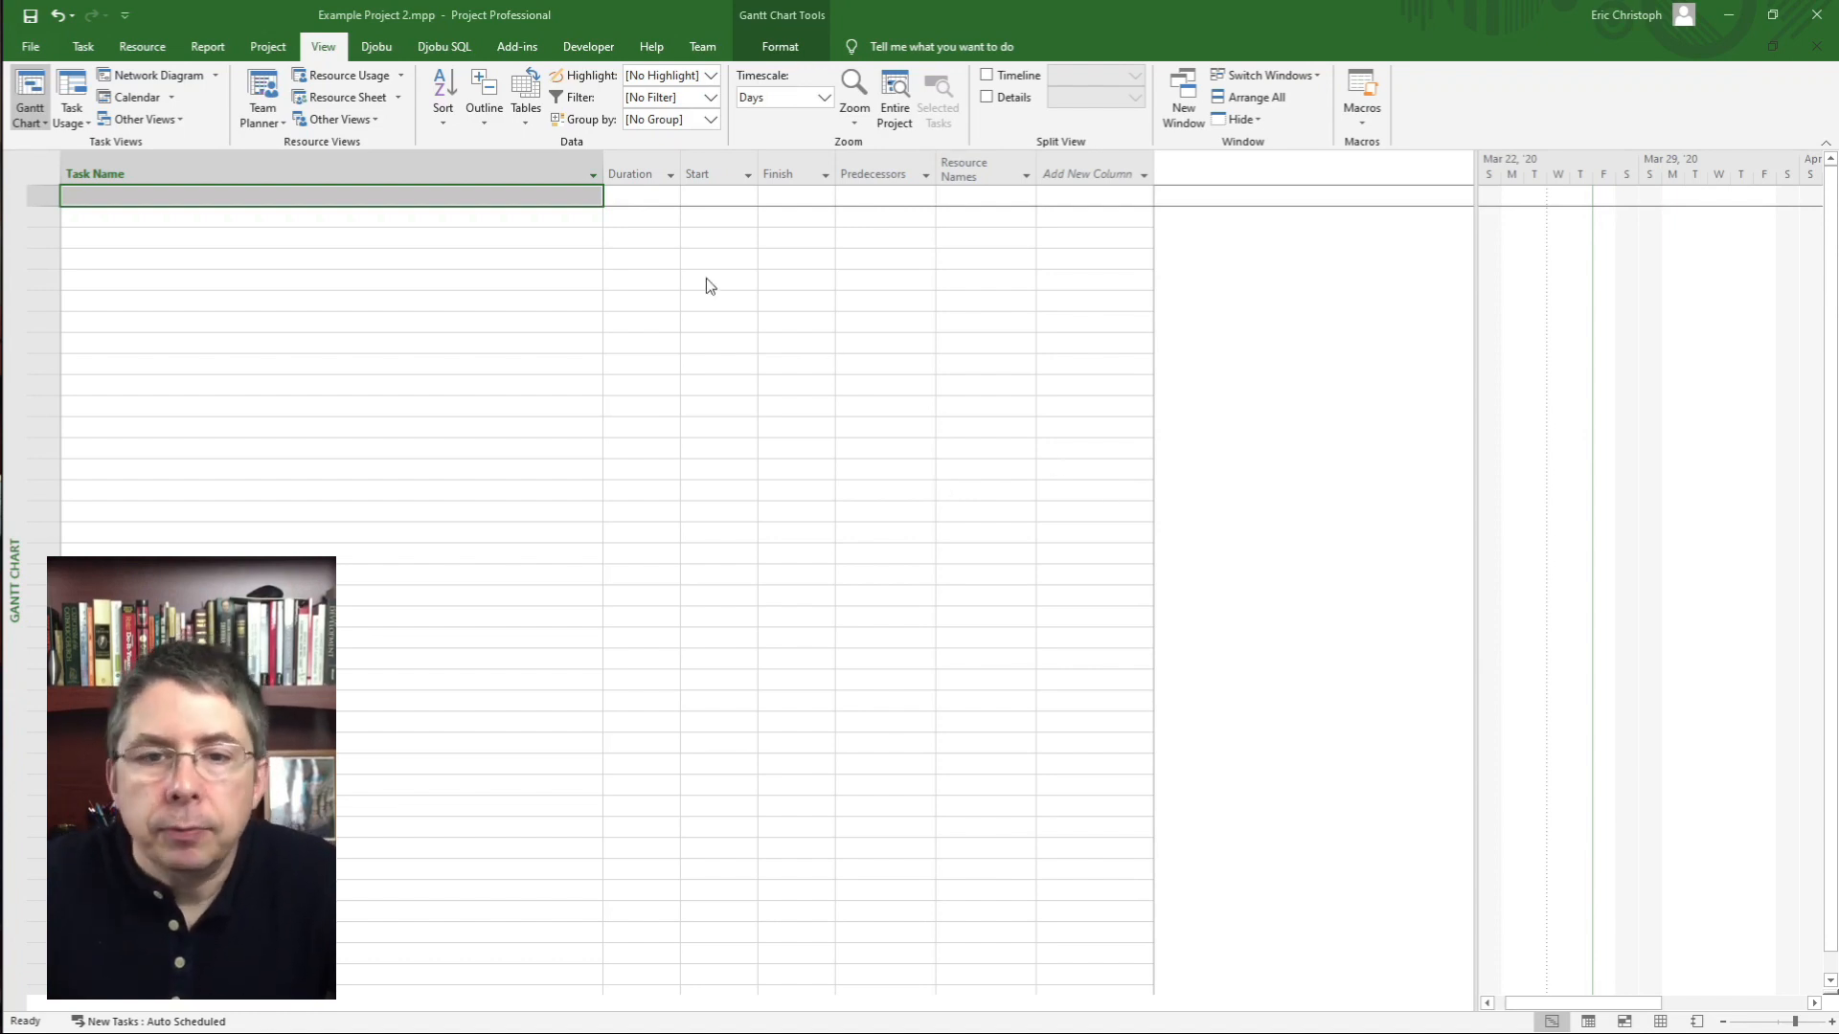
# - Insert a column for IMP (Outline Code2) before the Duration column in the task table
pyautogui.click(640, 175)
pyautogui.rightClick(641, 171)
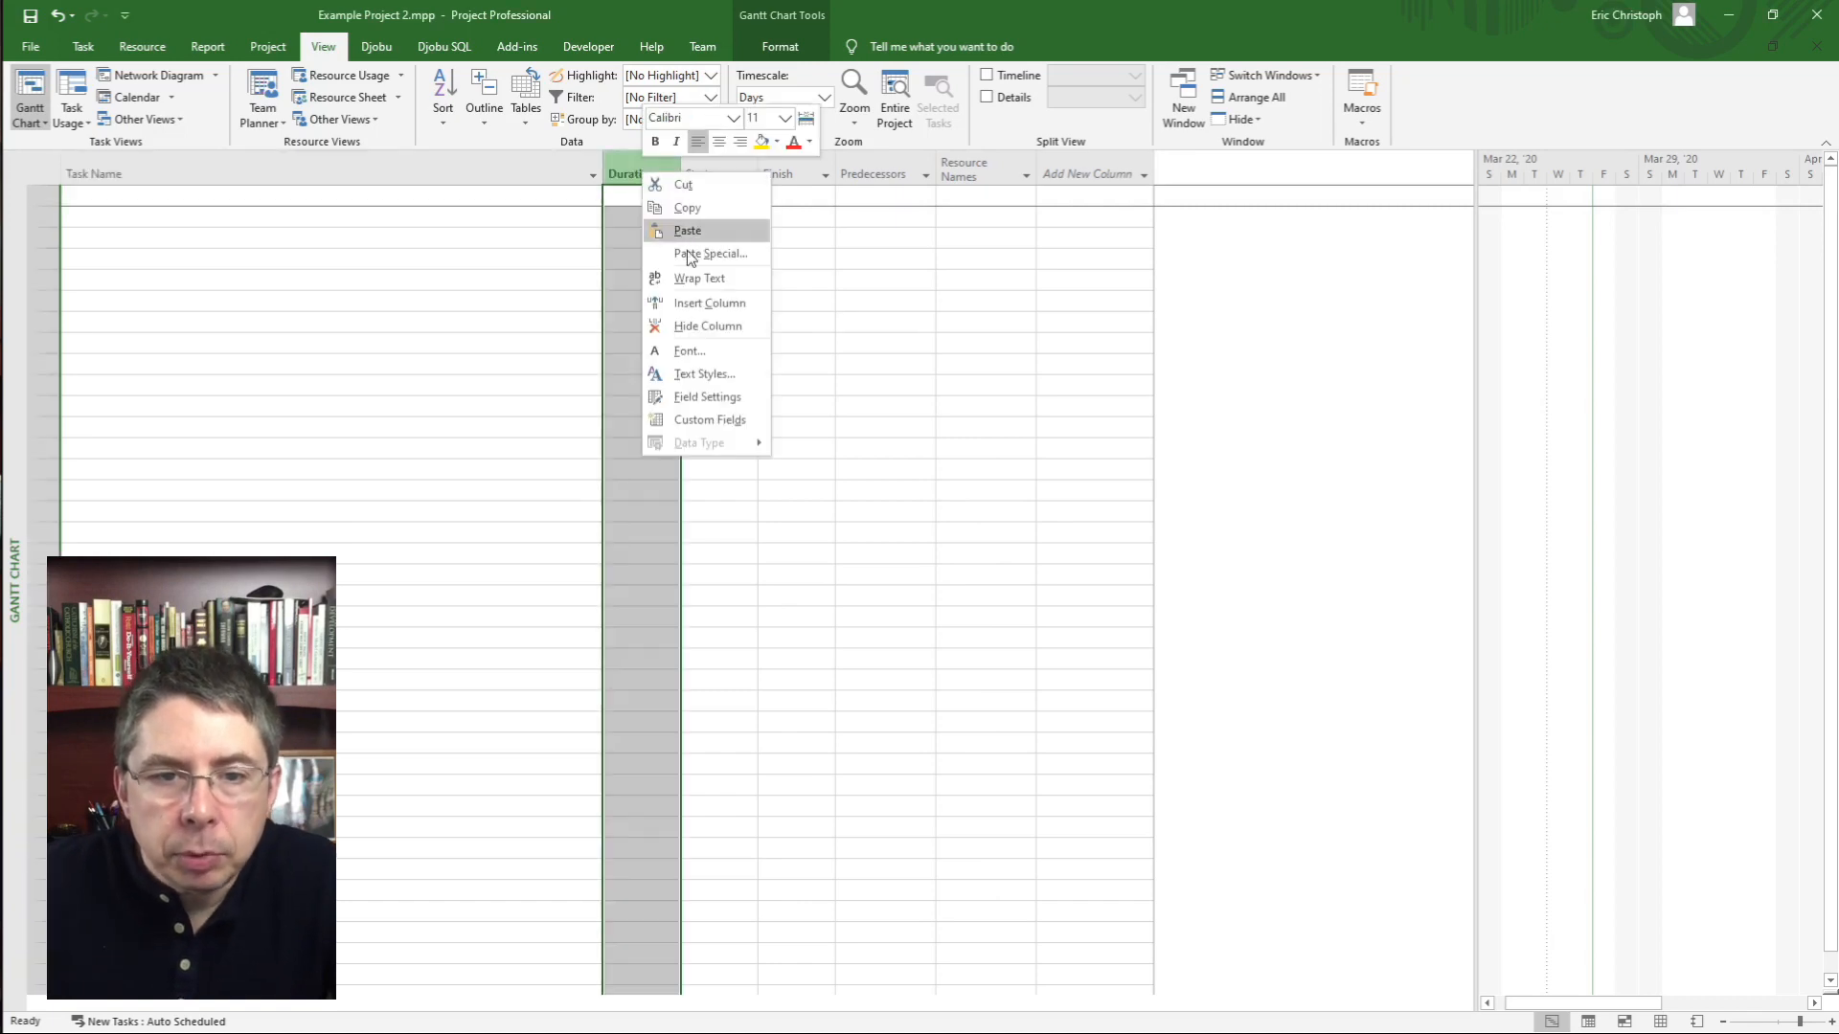
pyautogui.click(716, 304)
pyautogui.write('IMP ( Outline Code2')
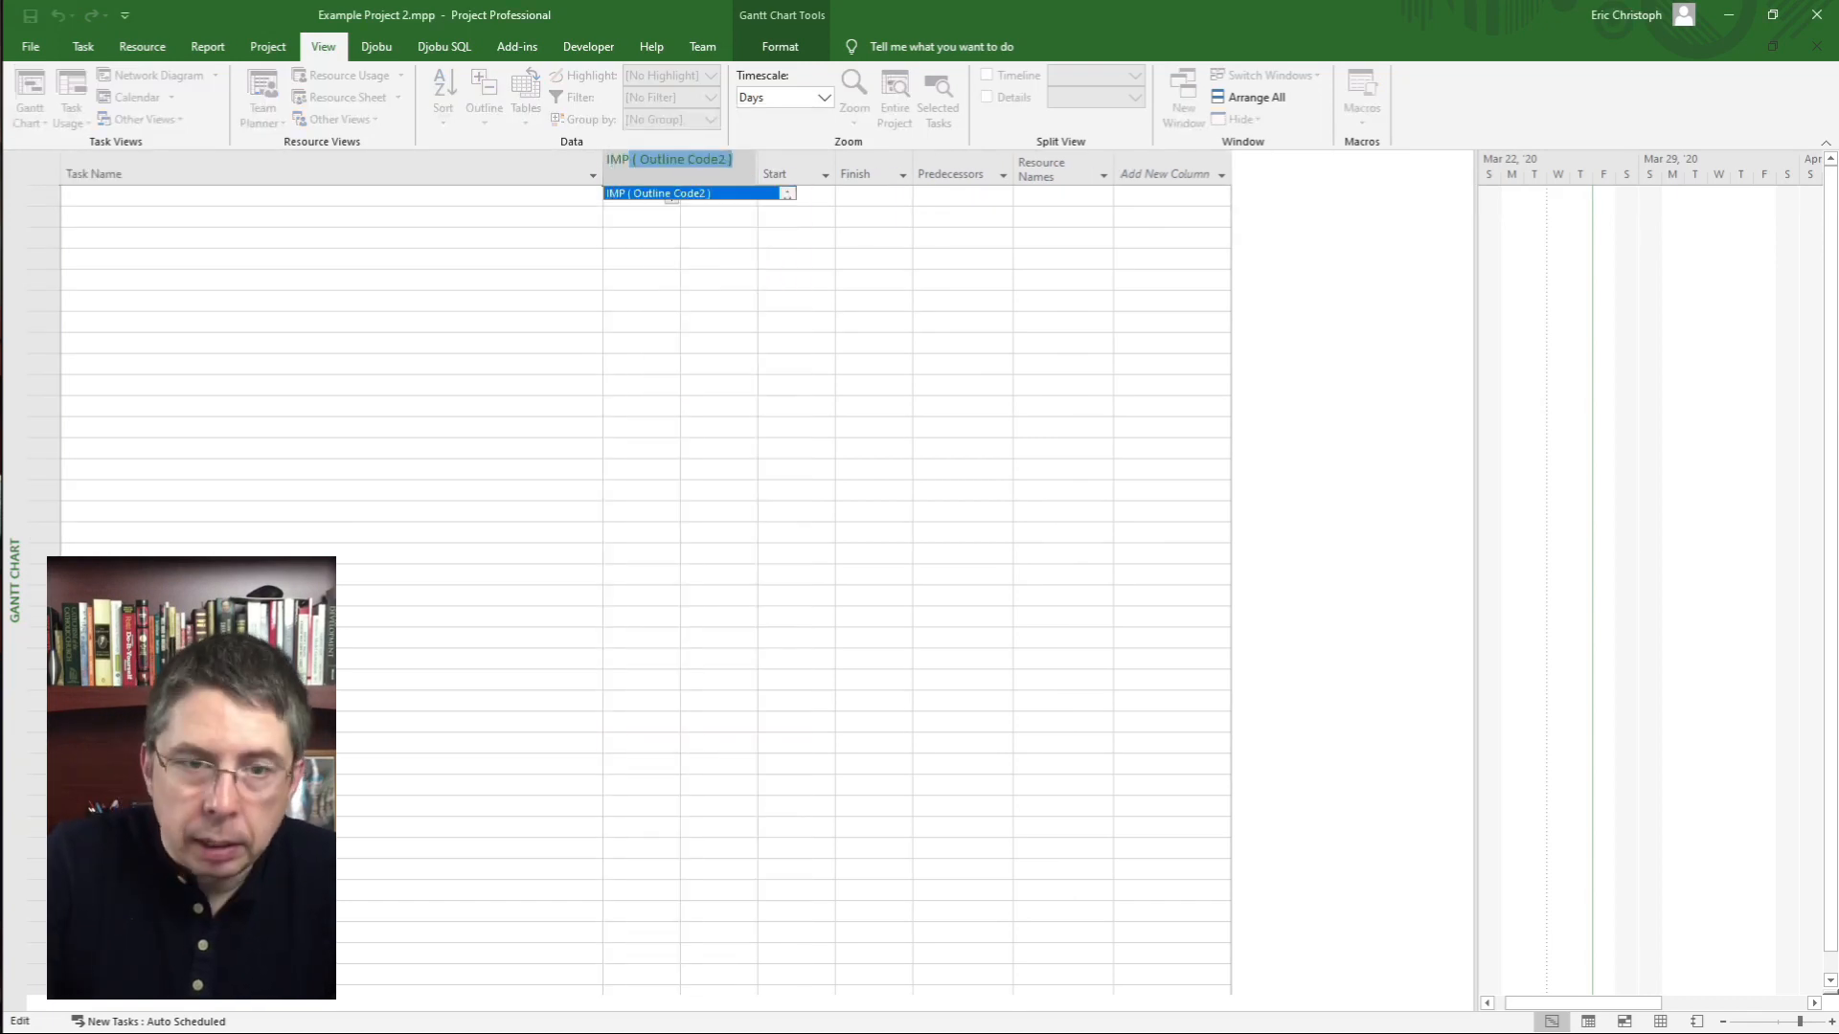
pyautogui.press('Return')
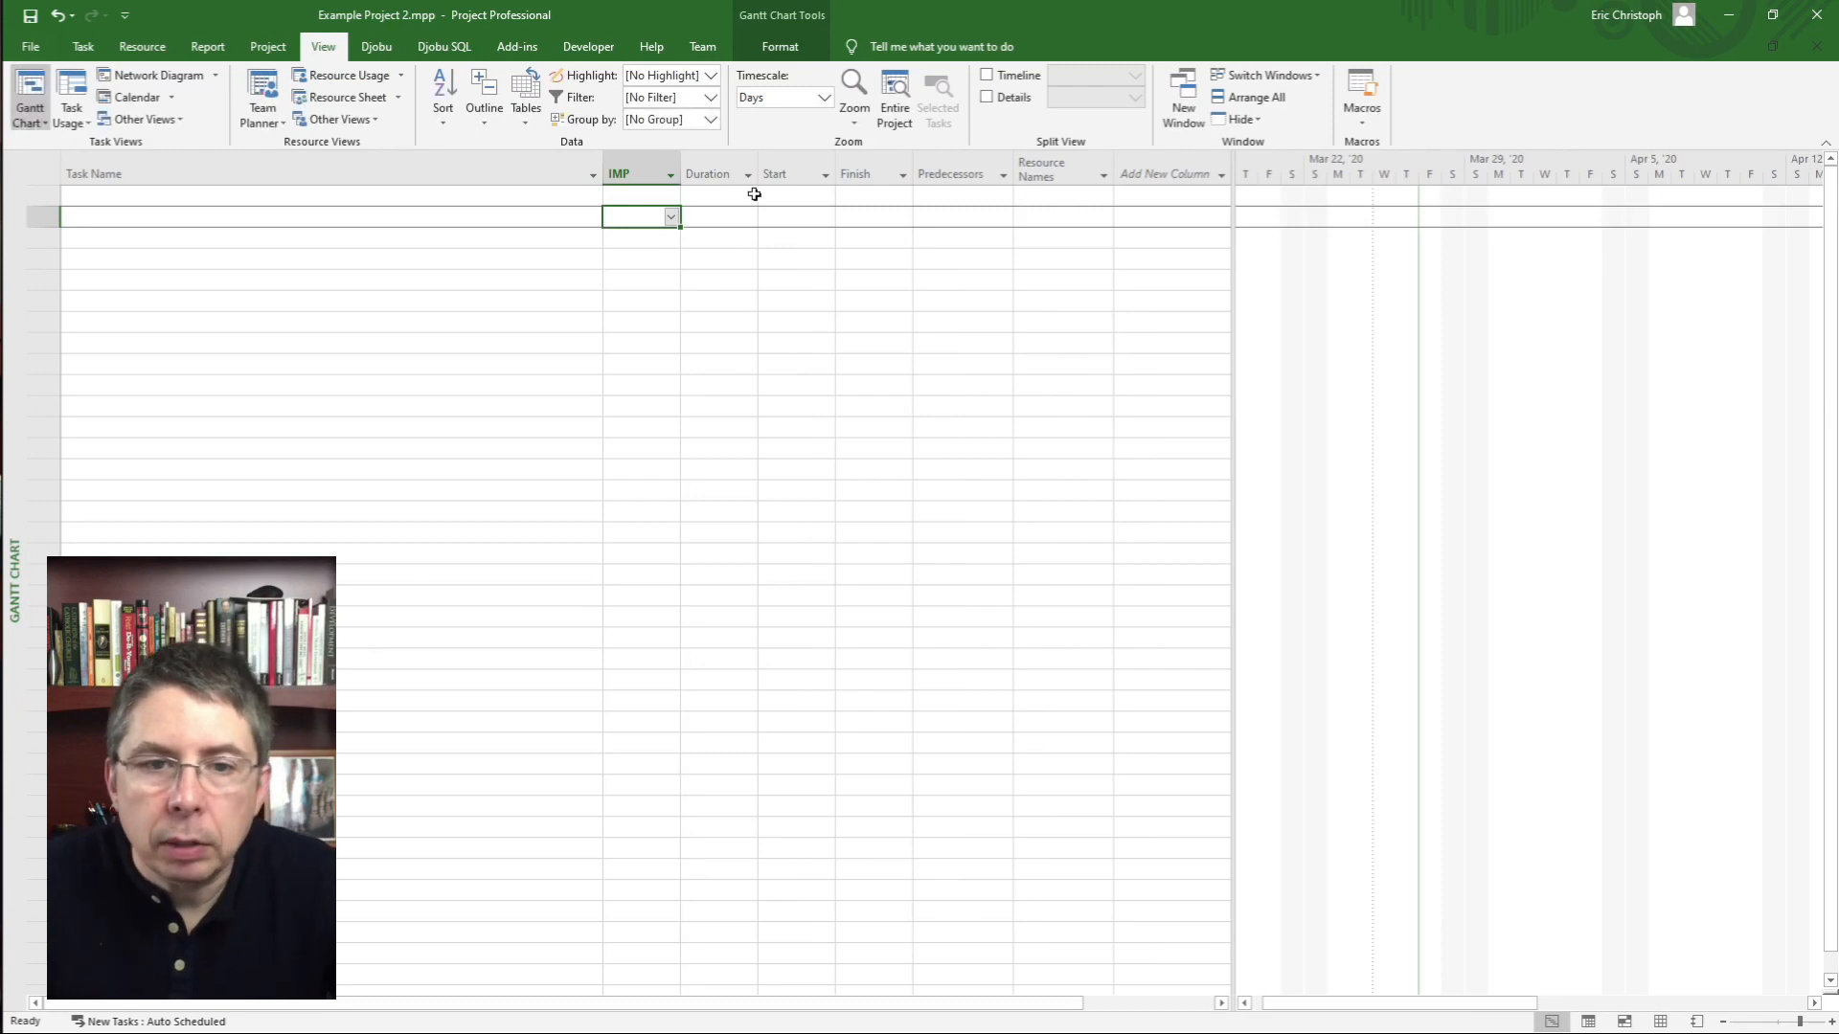
# - Insert a column for PWBS (Outline Code1) between the IMP and Duration columns
pyautogui.click(730, 166)
pyautogui.rightClick(731, 168)
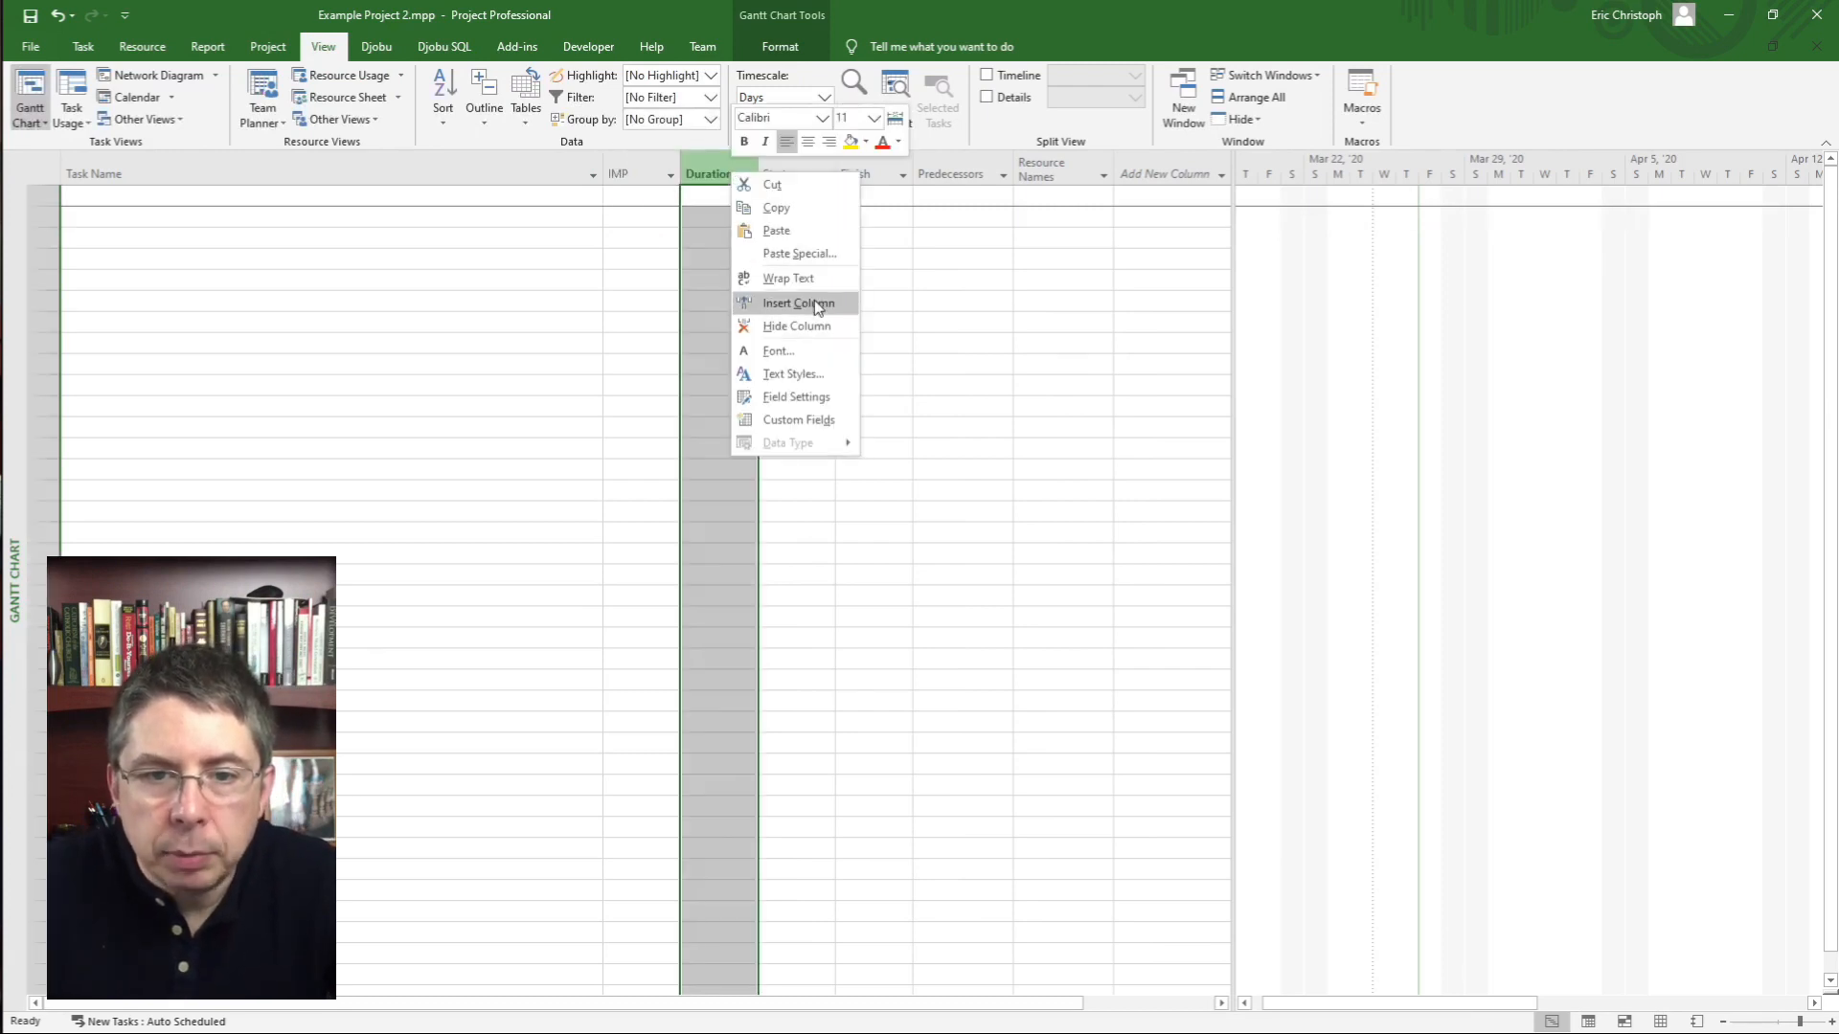
pyautogui.click(814, 300)
pyautogui.write('CWBS')
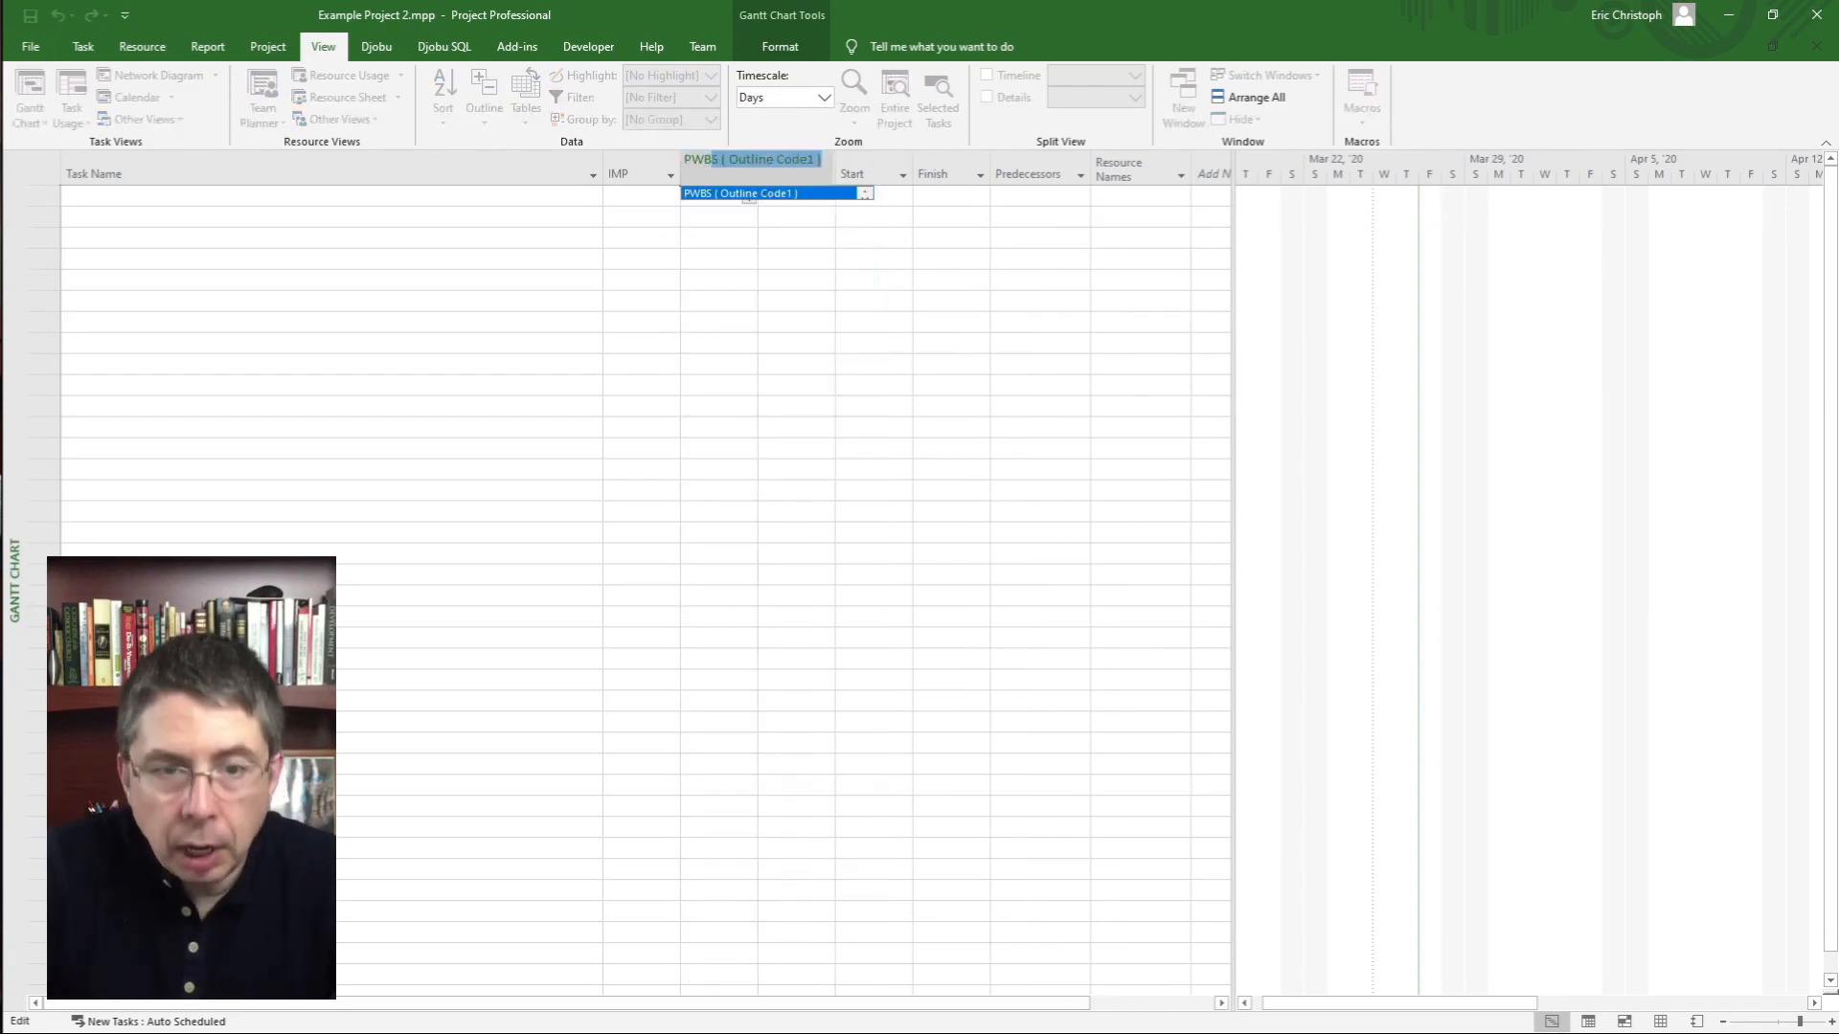
pyautogui.press('Return')
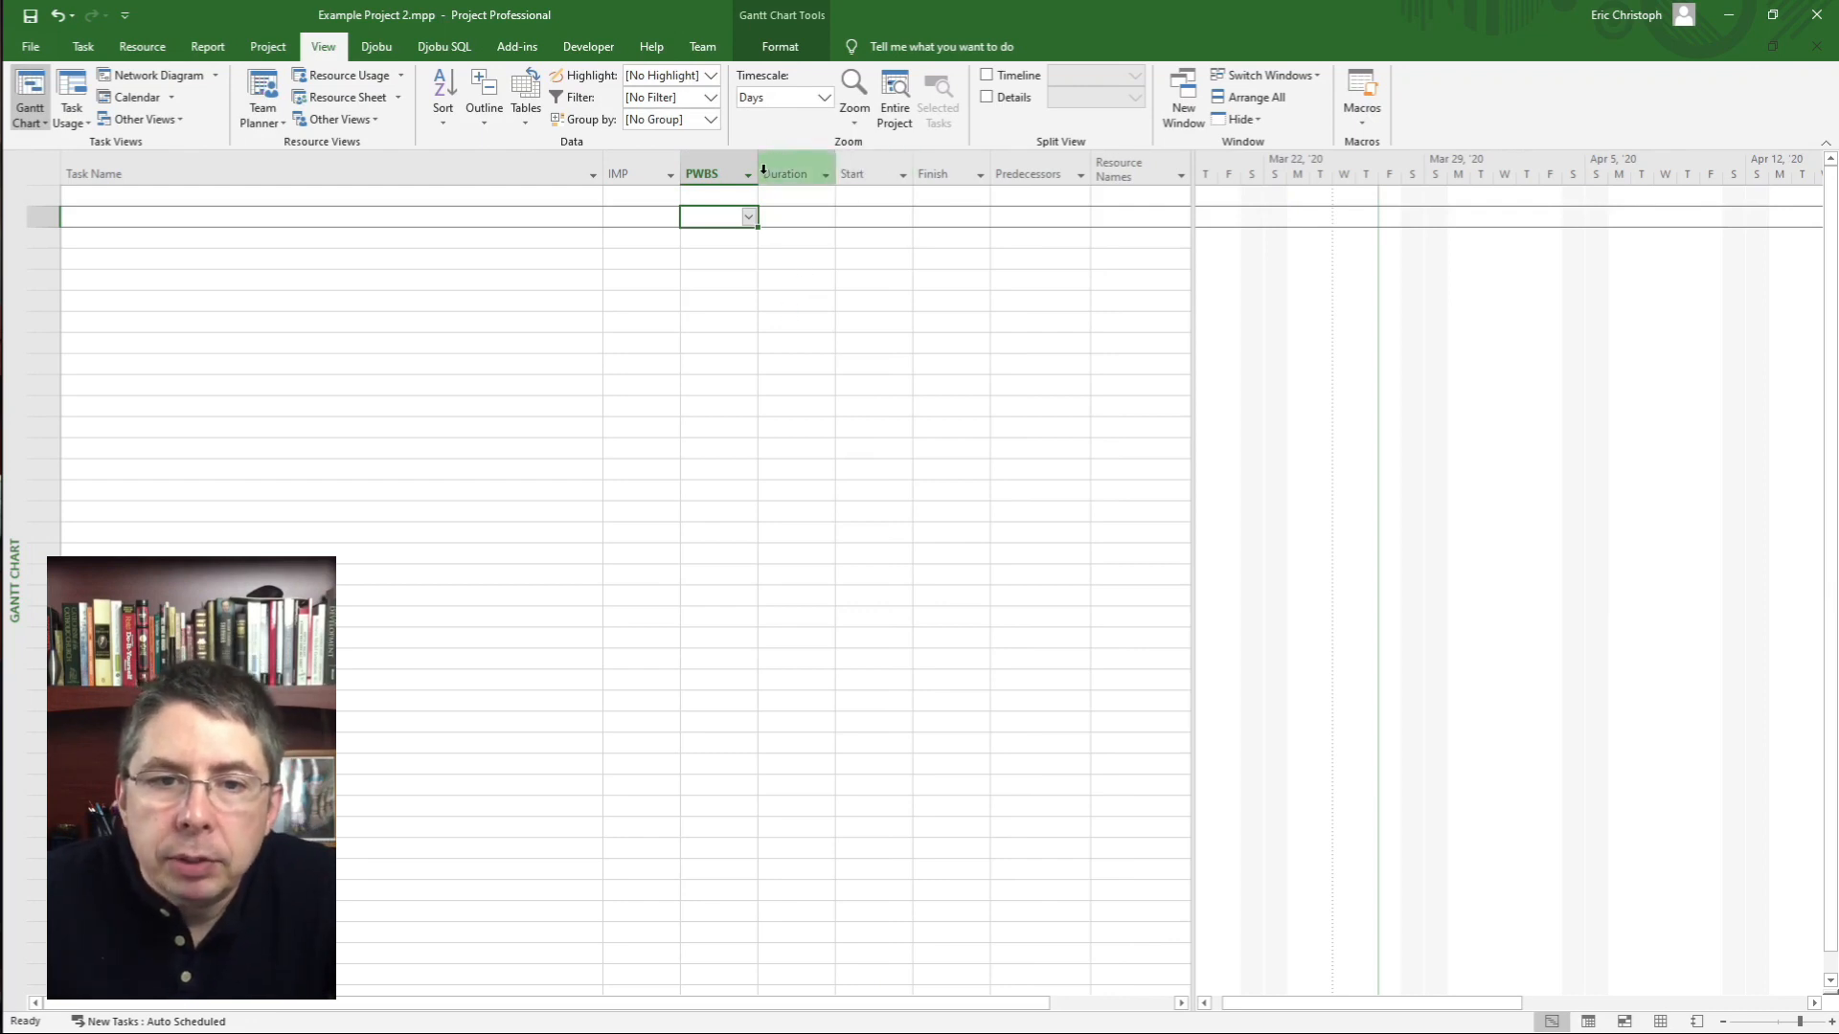
# - Widen the PWBS and IMP columns and move the chart divider to the outer edge of the PWBS column
pyautogui.moveTo(759, 174); pyautogui.dragTo(969, 174)
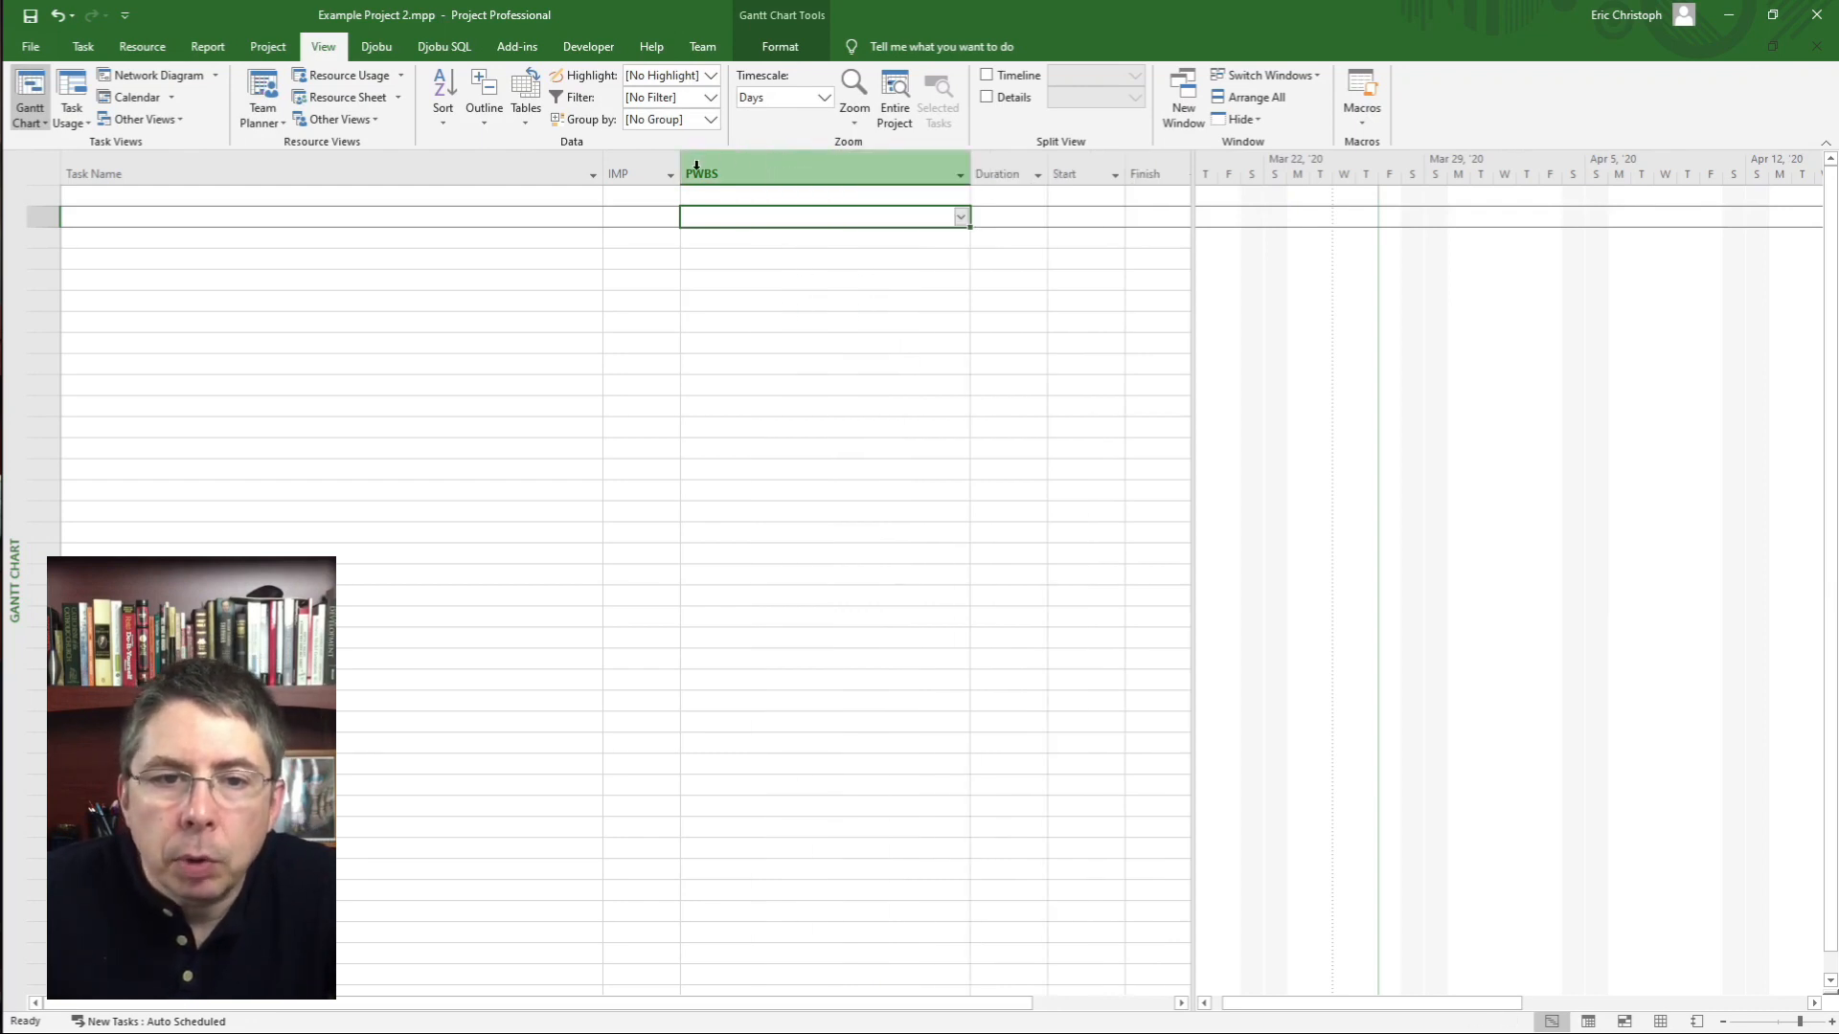
pyautogui.moveTo(681, 174); pyautogui.dragTo(869, 174)
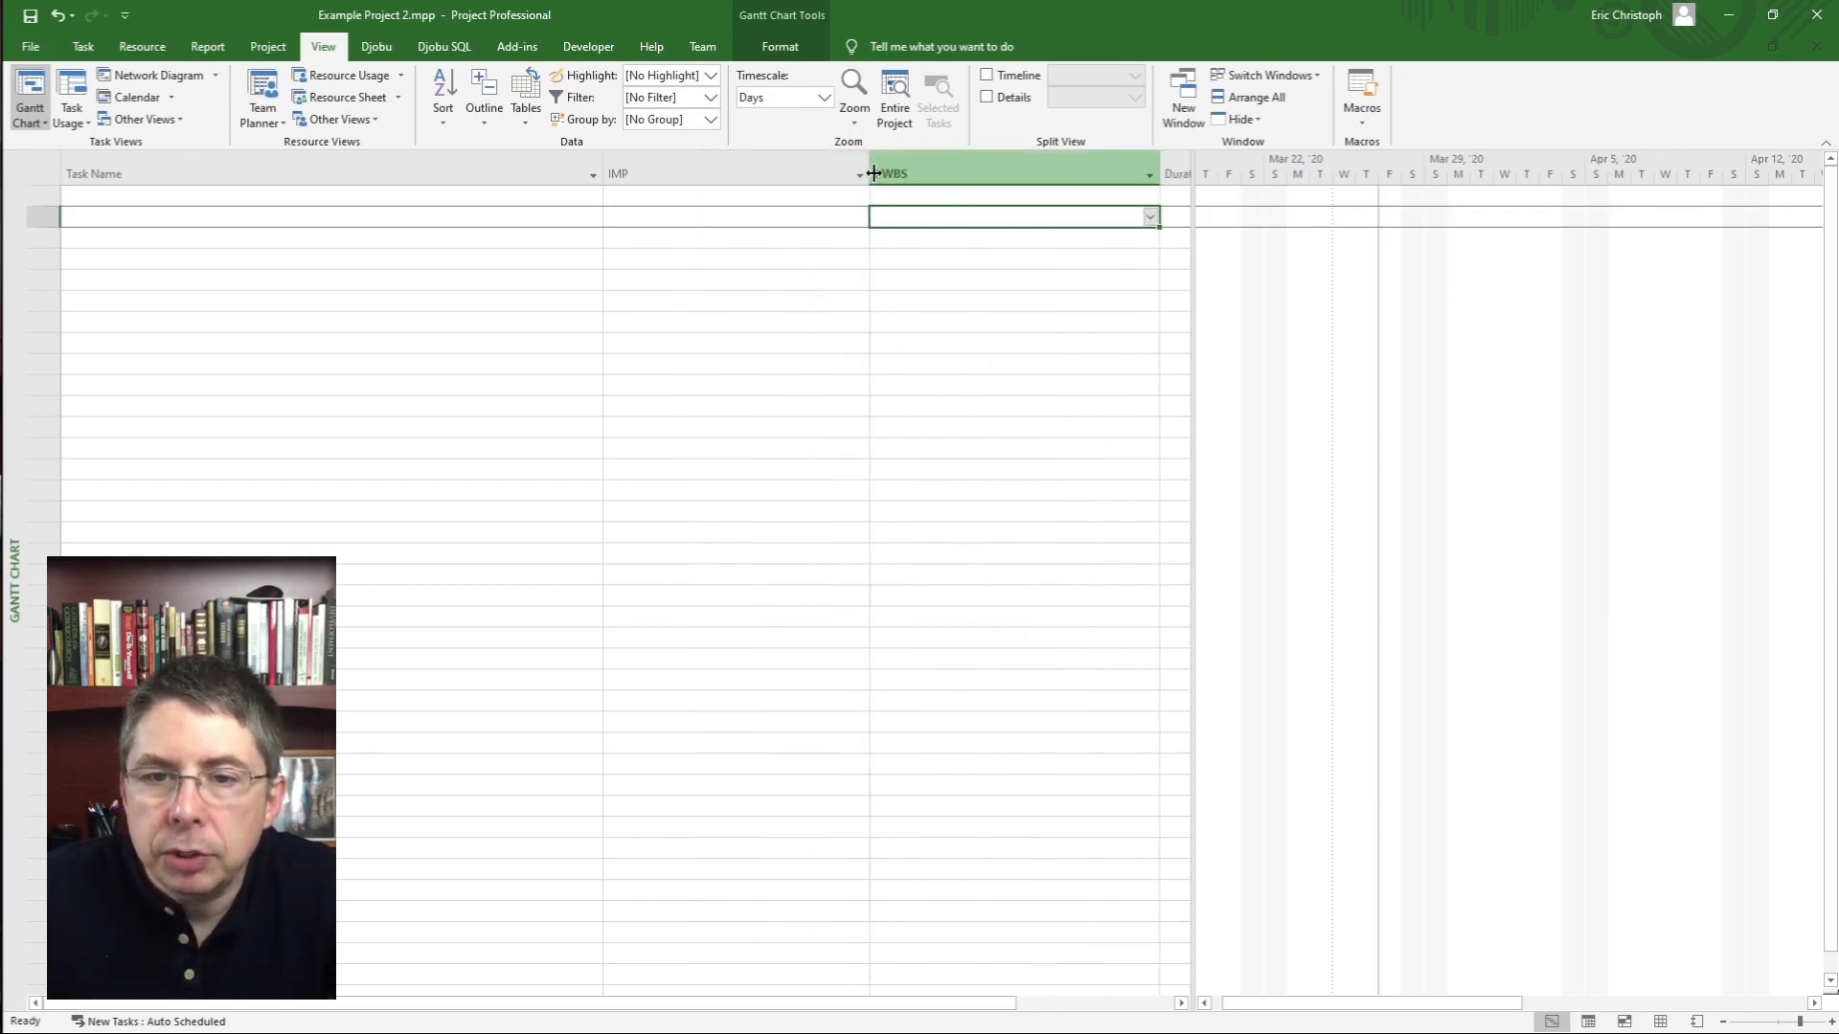
pyautogui.moveTo(1188, 266); pyautogui.dragTo(1164, 264)
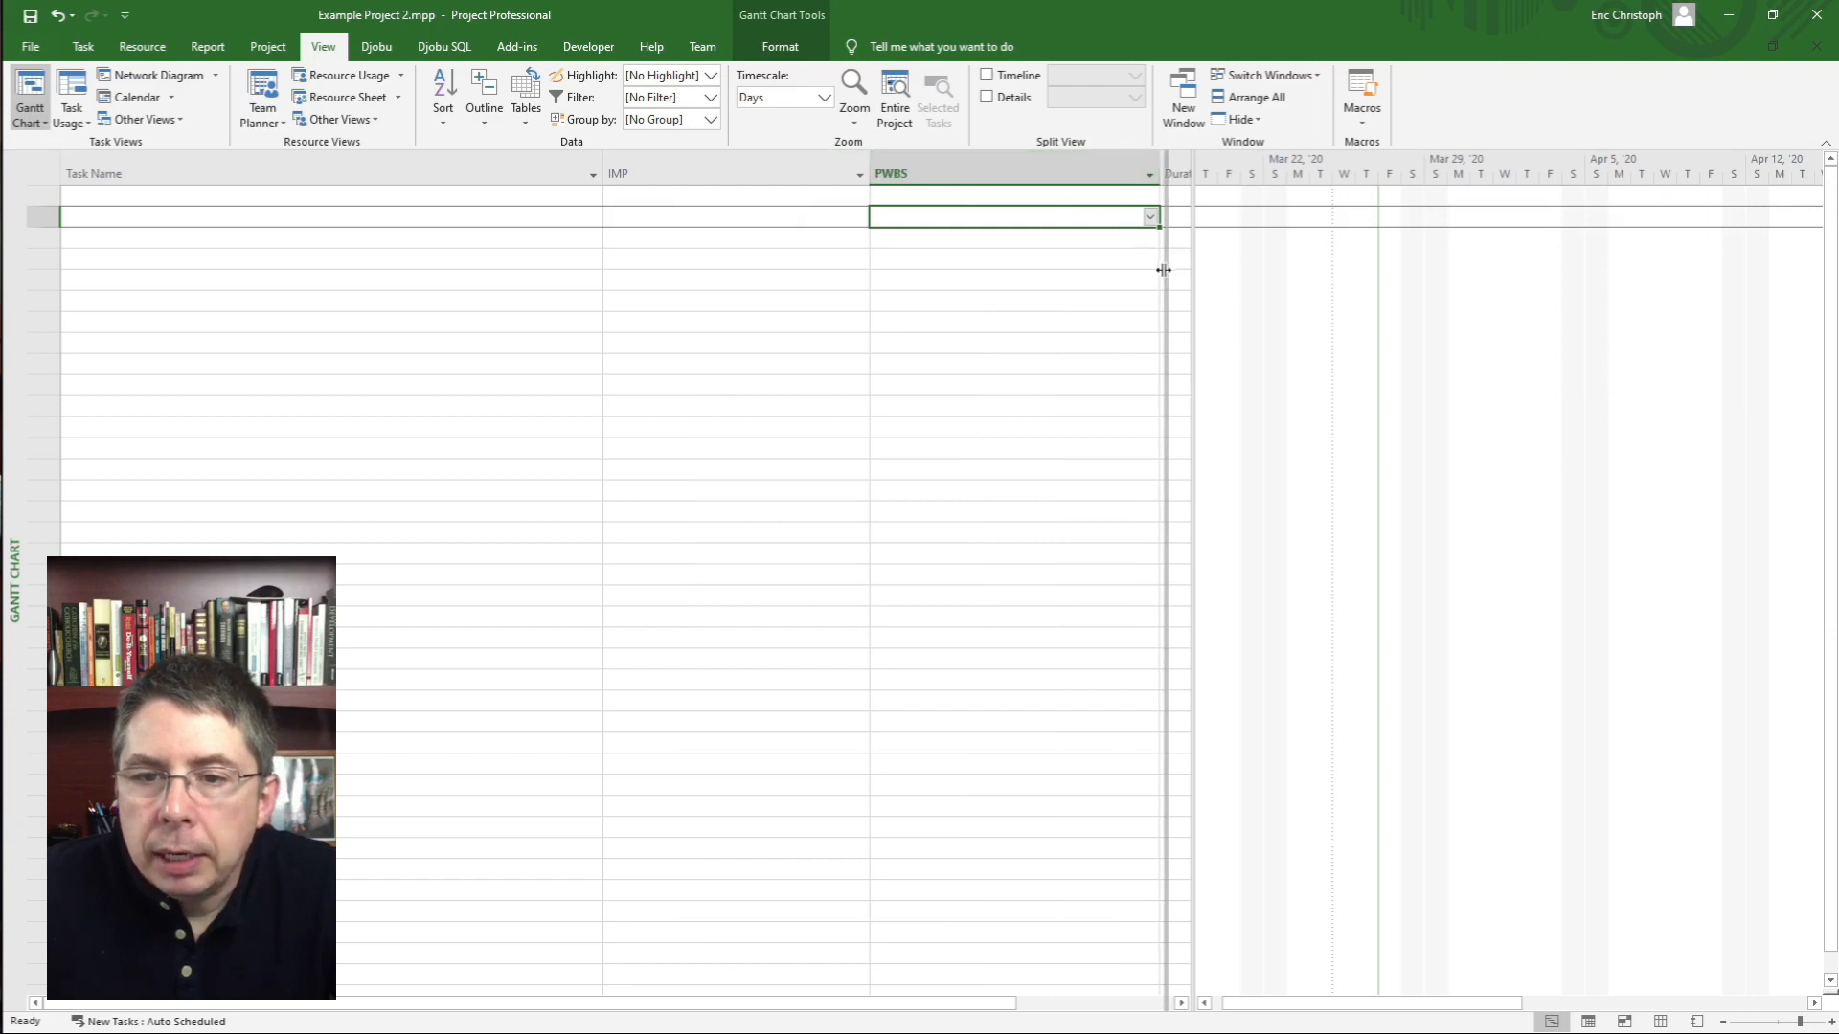
# - Browse the IMP code list for the first task row, collapsing the A02 Initial Technical Review (ITR) and E2 branches
pyautogui.click(738, 194)
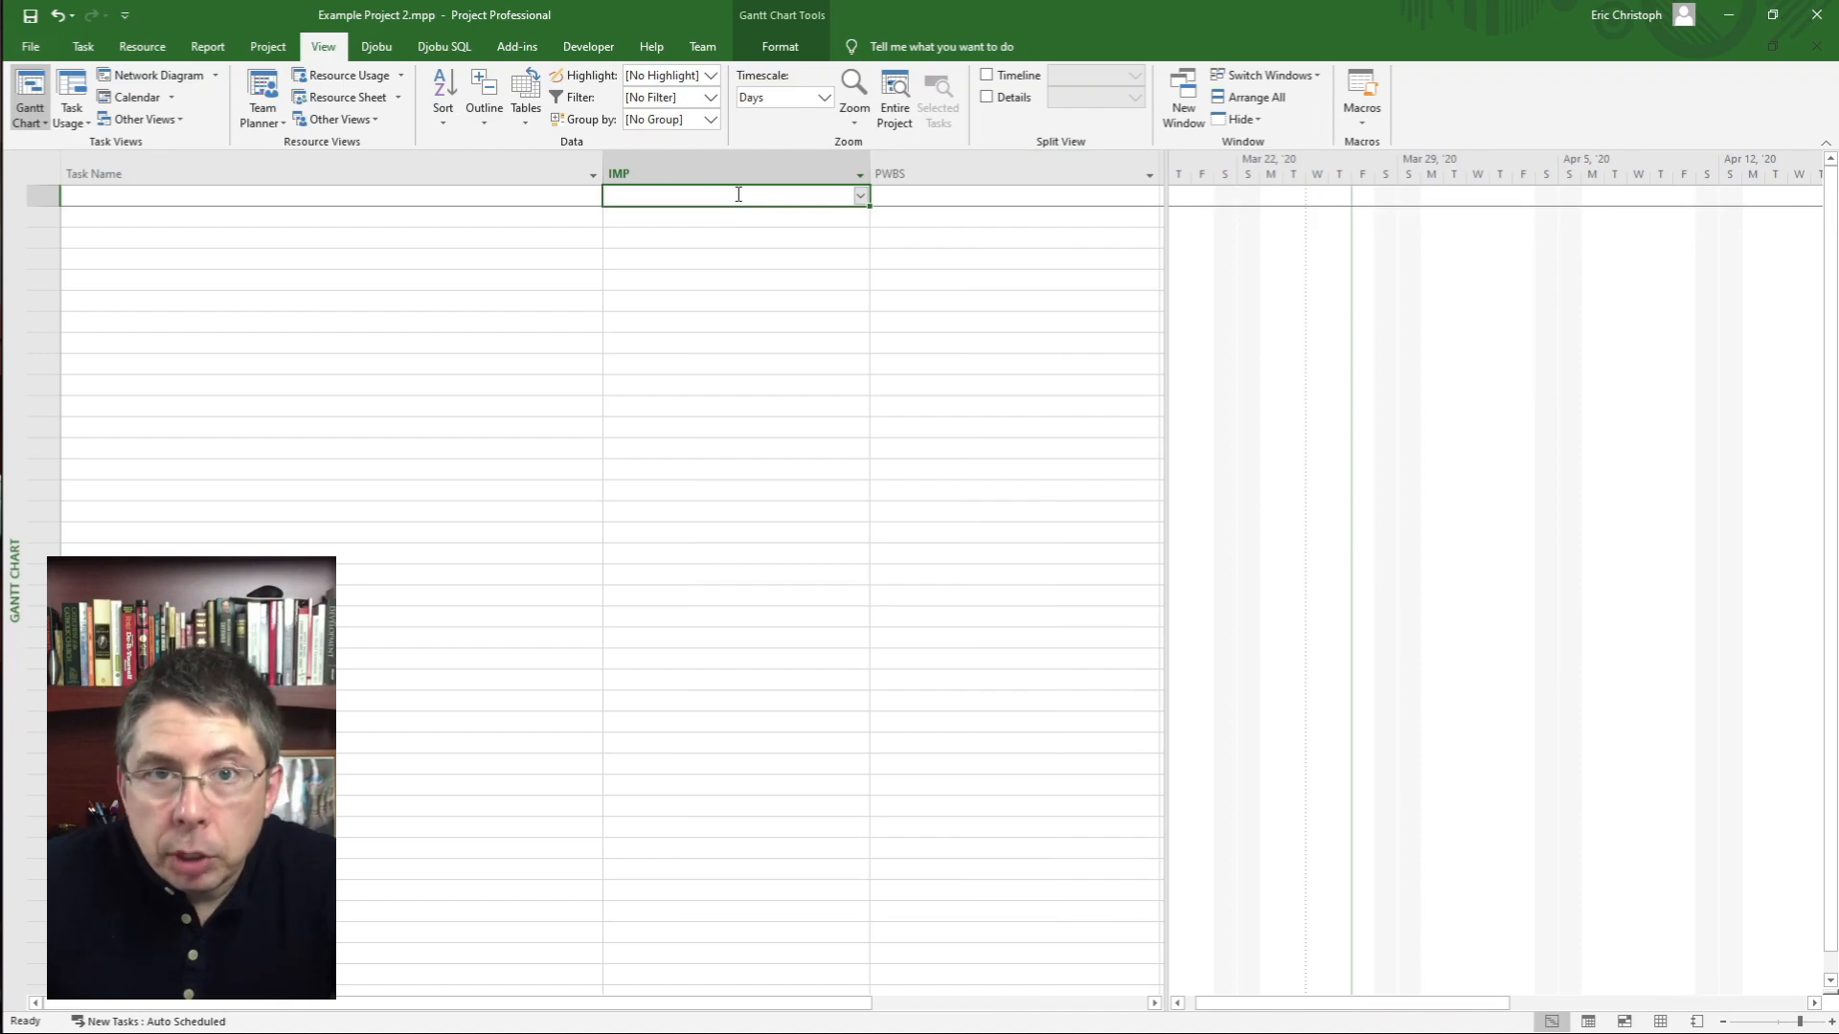
pyautogui.click(861, 198)
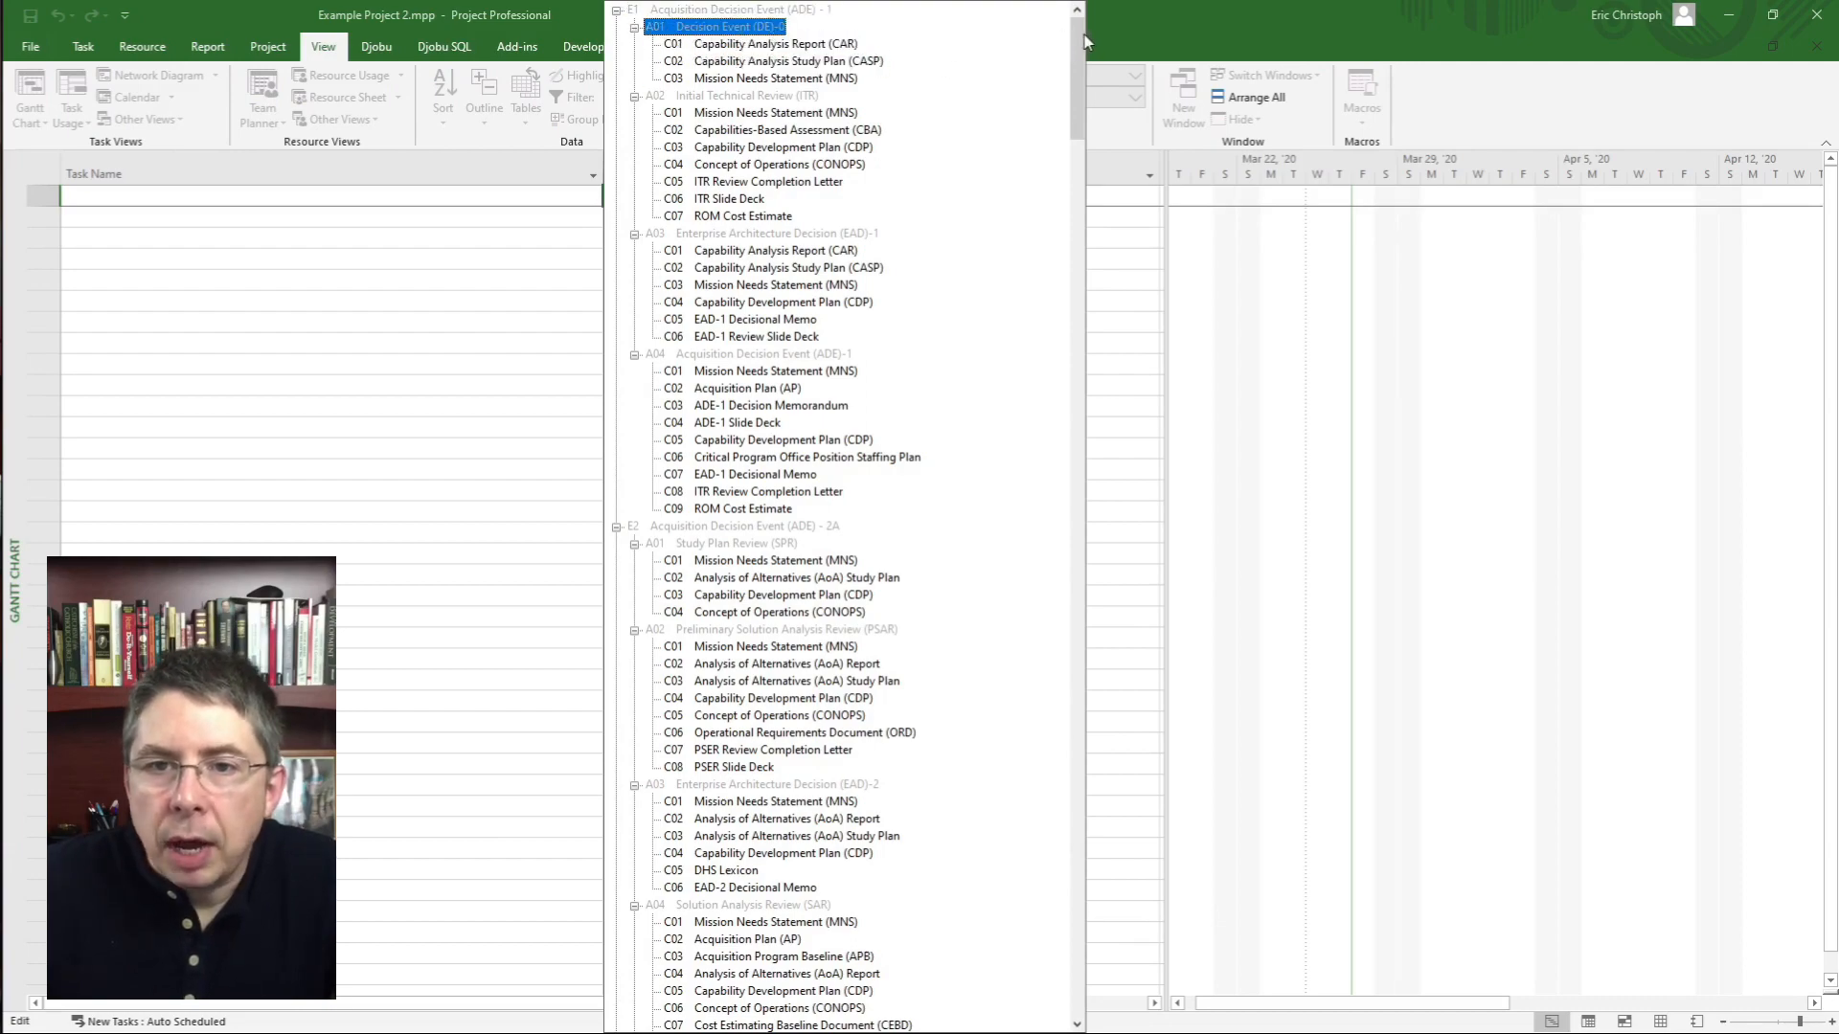
pyautogui.moveTo(1077, 42); pyautogui.dragTo(1118, 55)
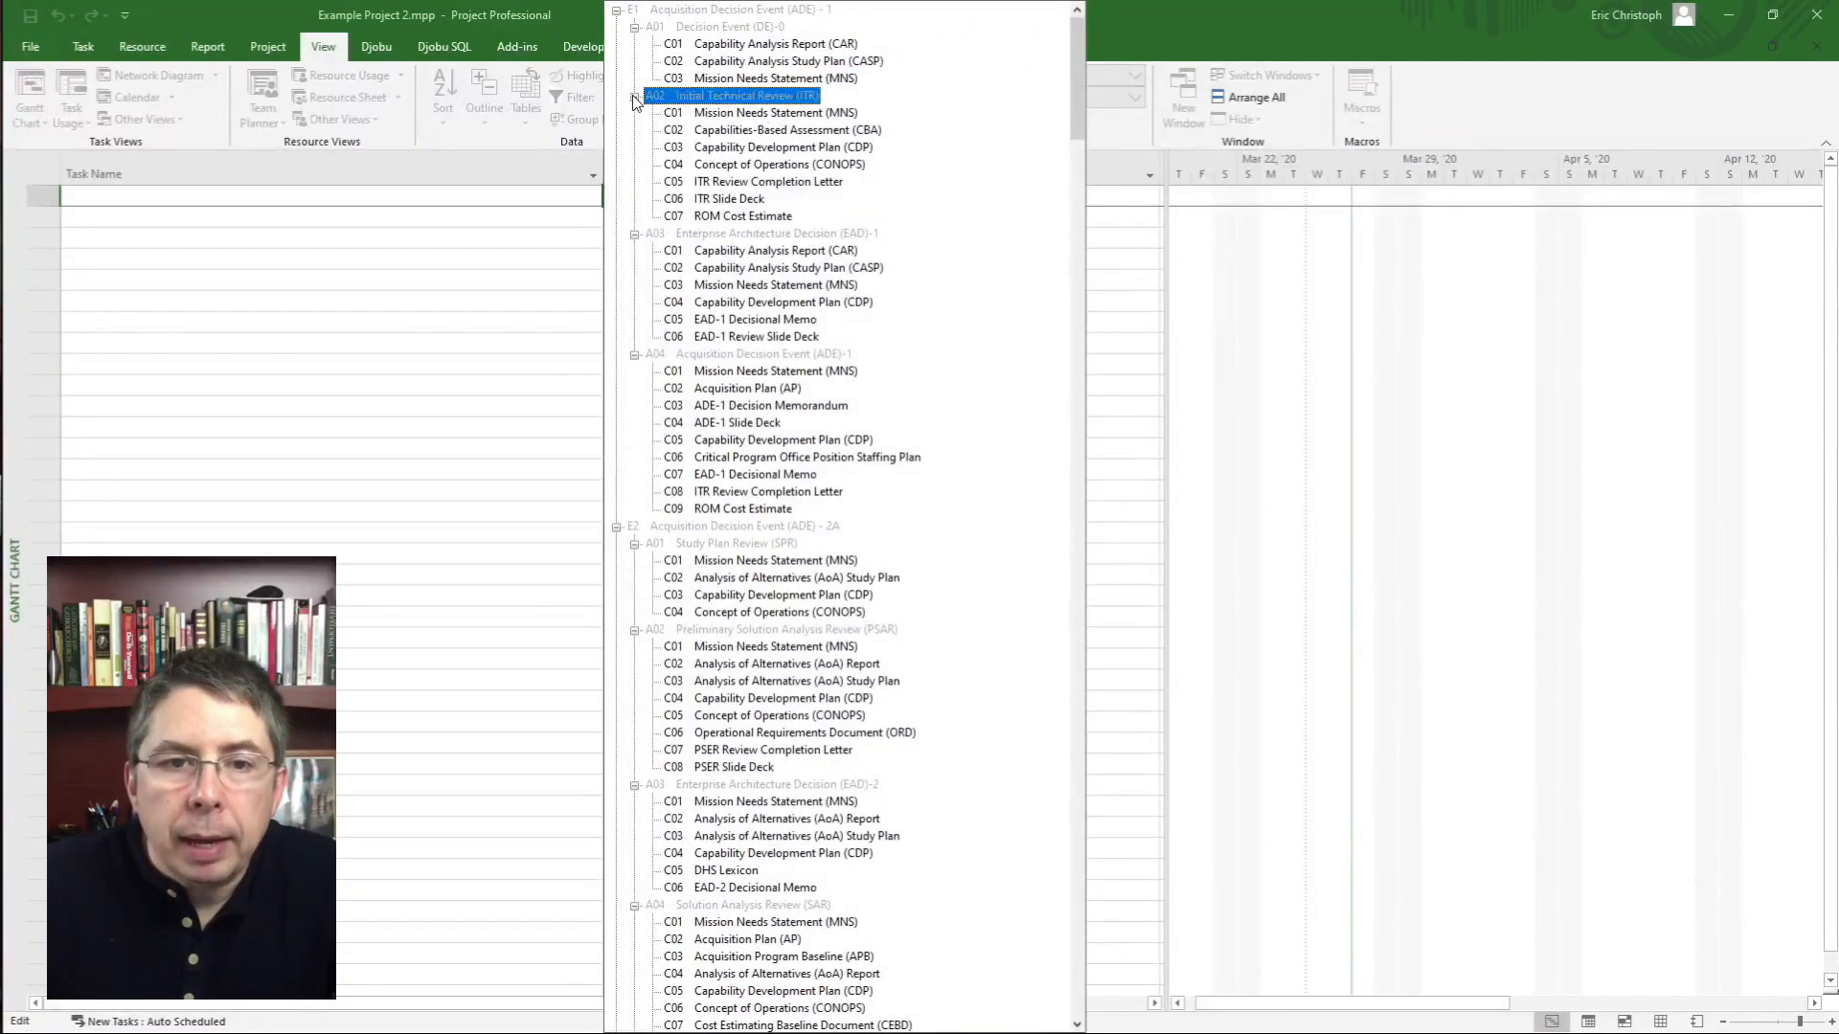
pyautogui.click(633, 95)
pyautogui.click(616, 406)
pyautogui.click(616, 406)
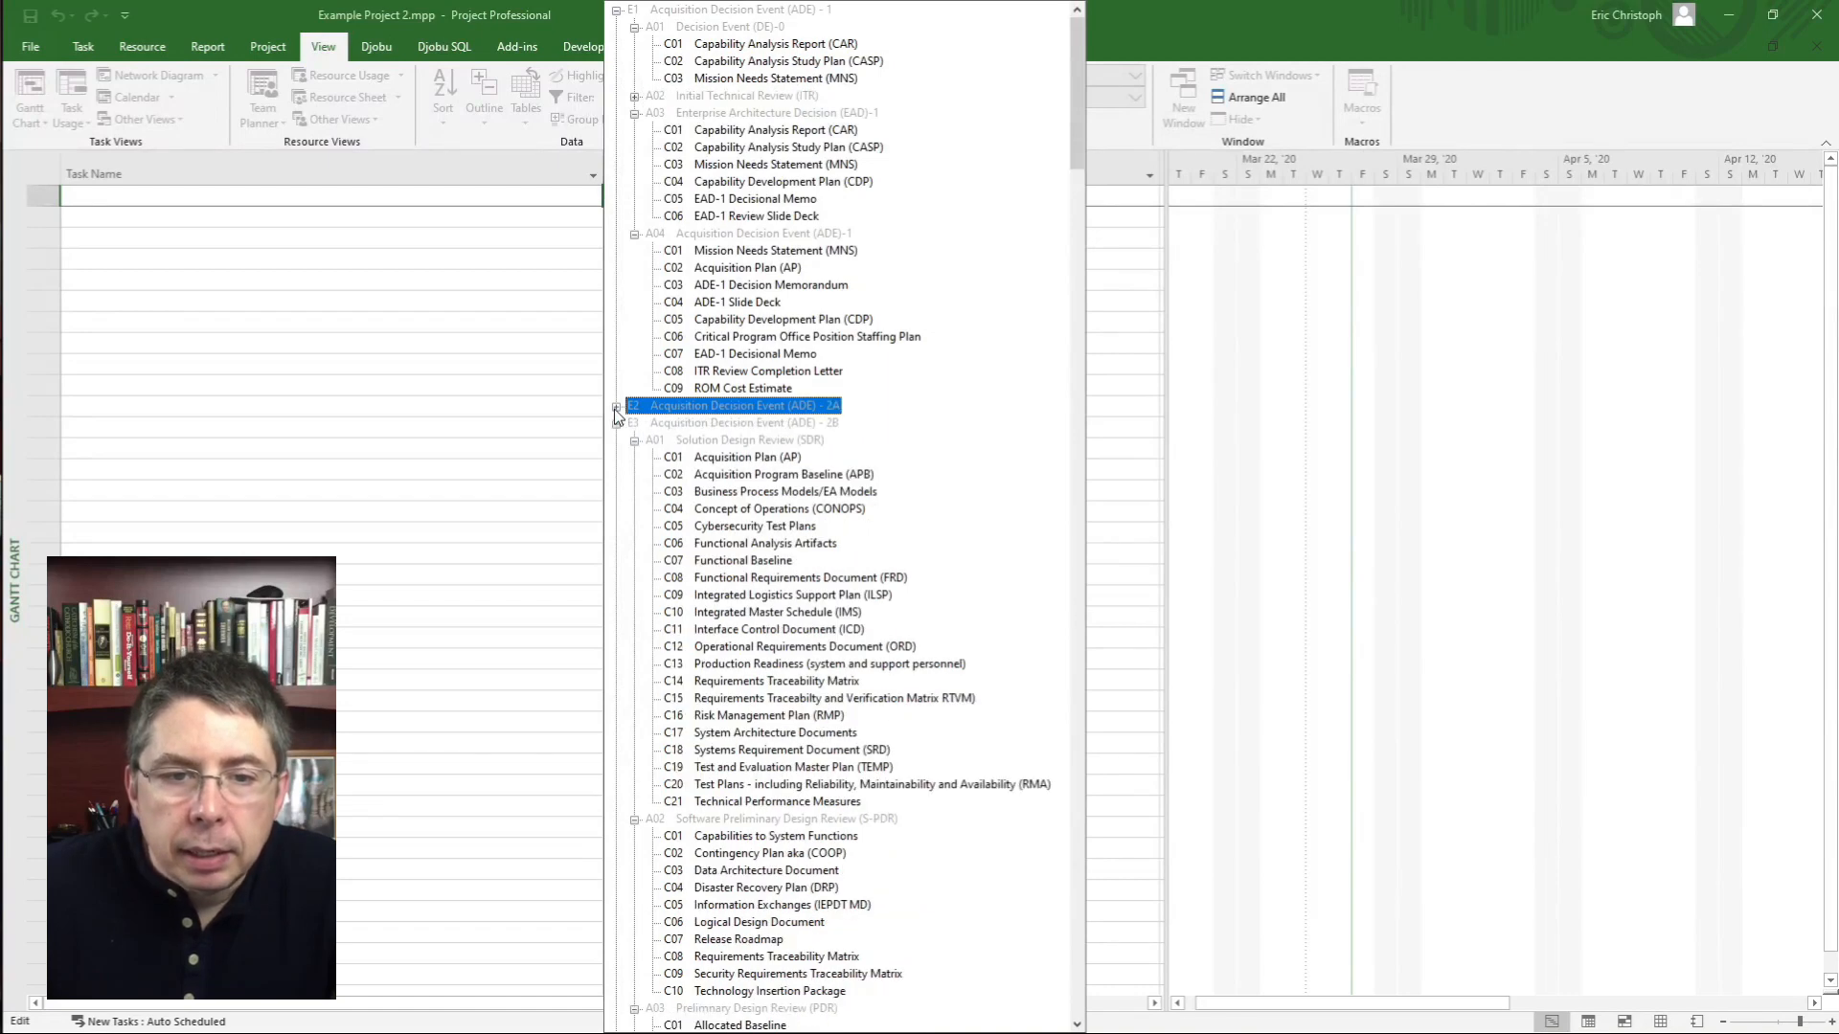
# - Assign C01 Capability Analysis Report (CAR) under E1, A01 Decision Event (DE)-0 as the first row's IMP code
pyautogui.click(799, 164)
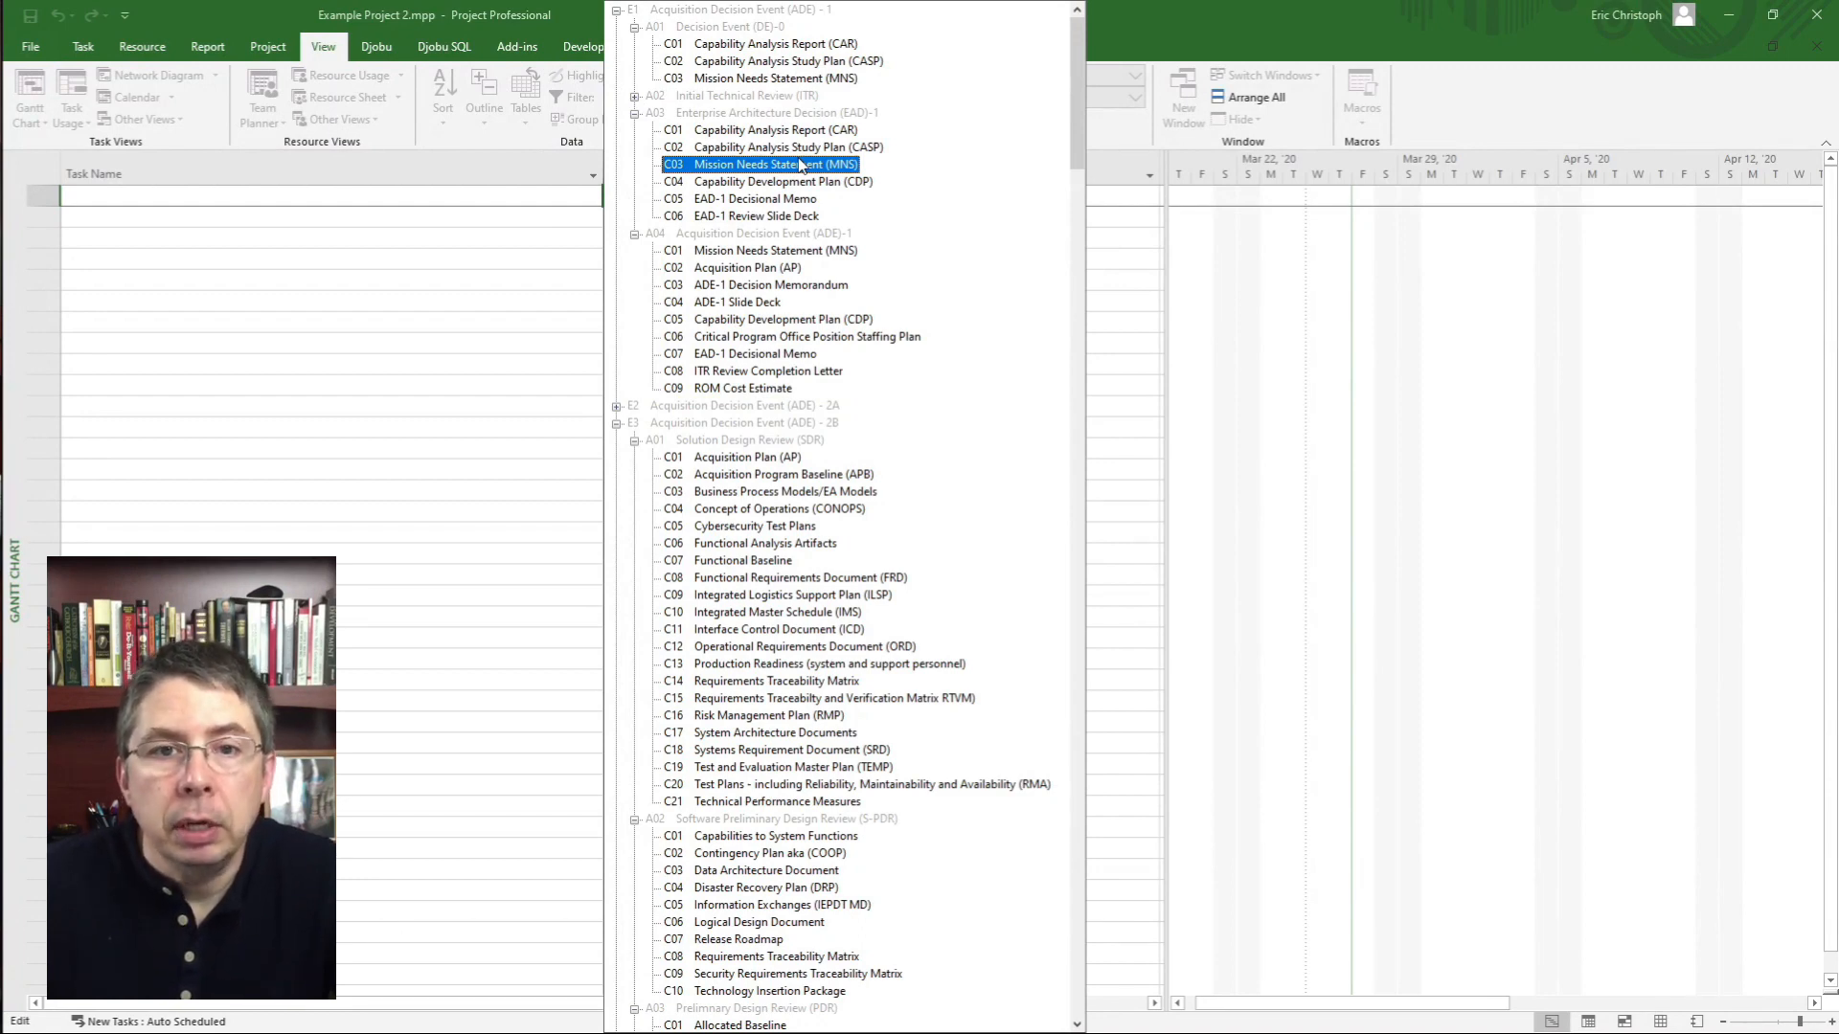
pyautogui.click(738, 95)
pyautogui.click(755, 61)
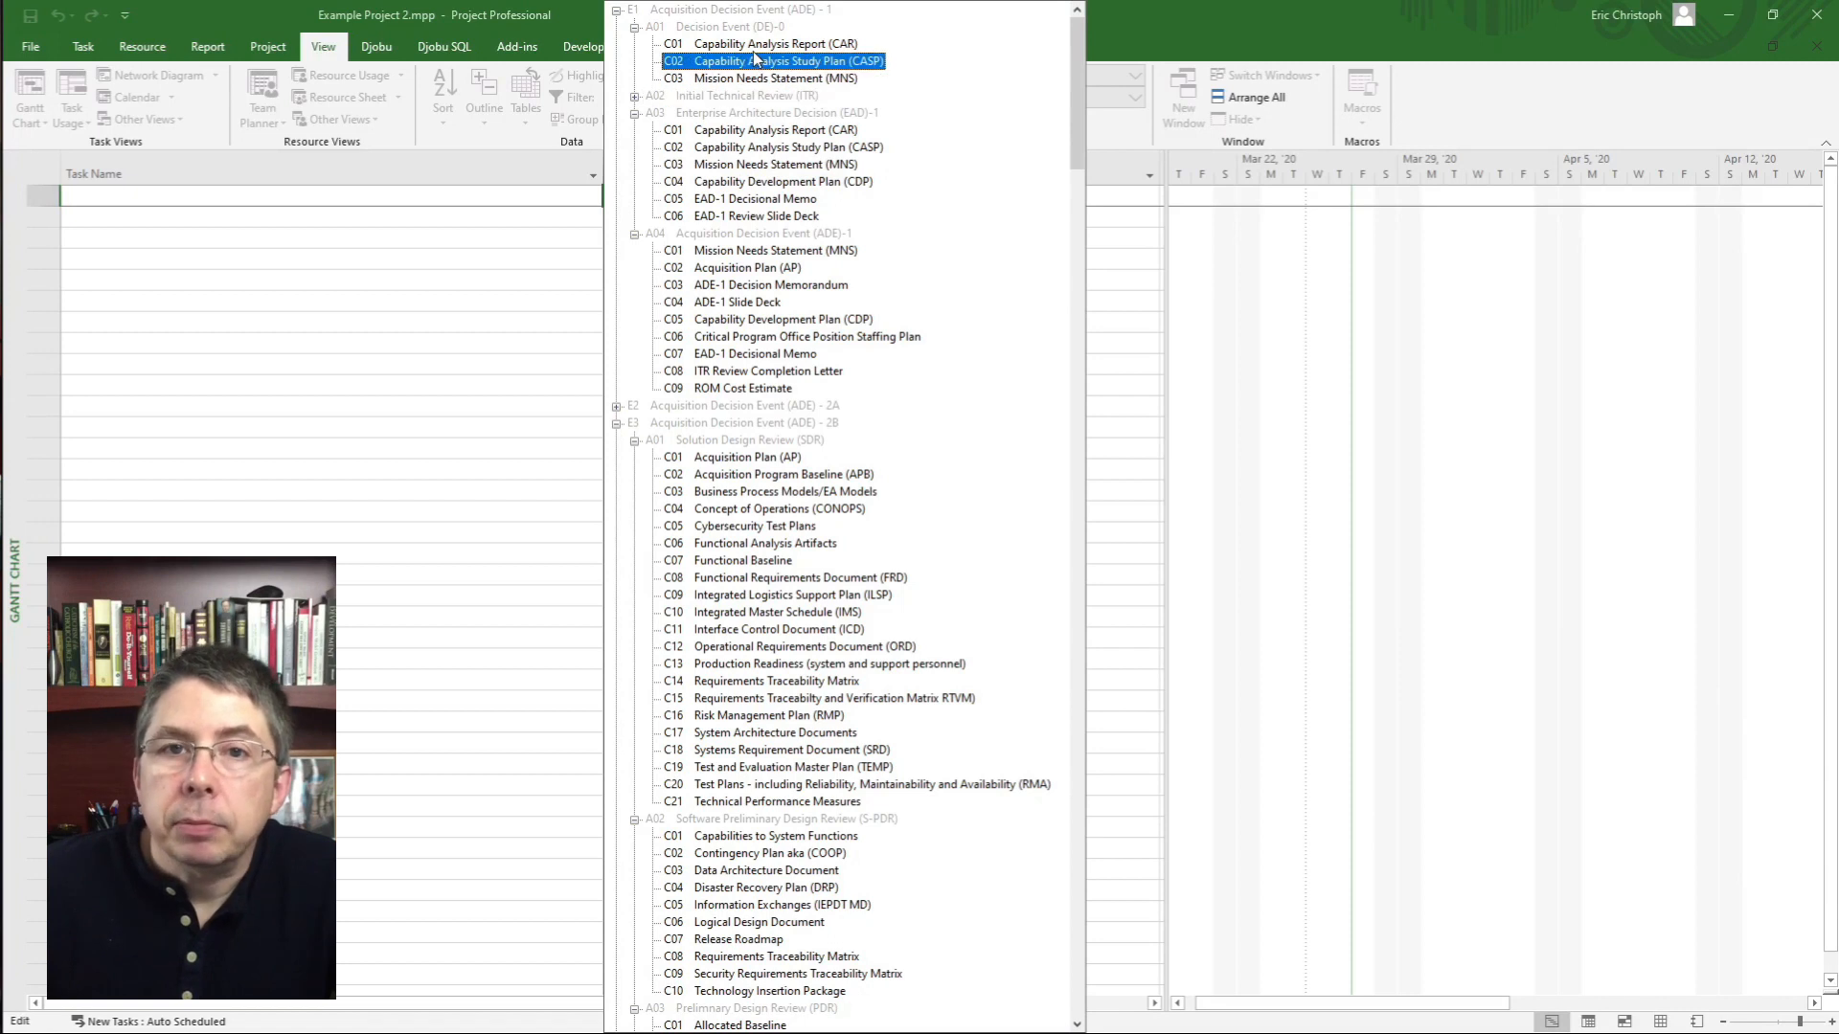
pyautogui.click(753, 43)
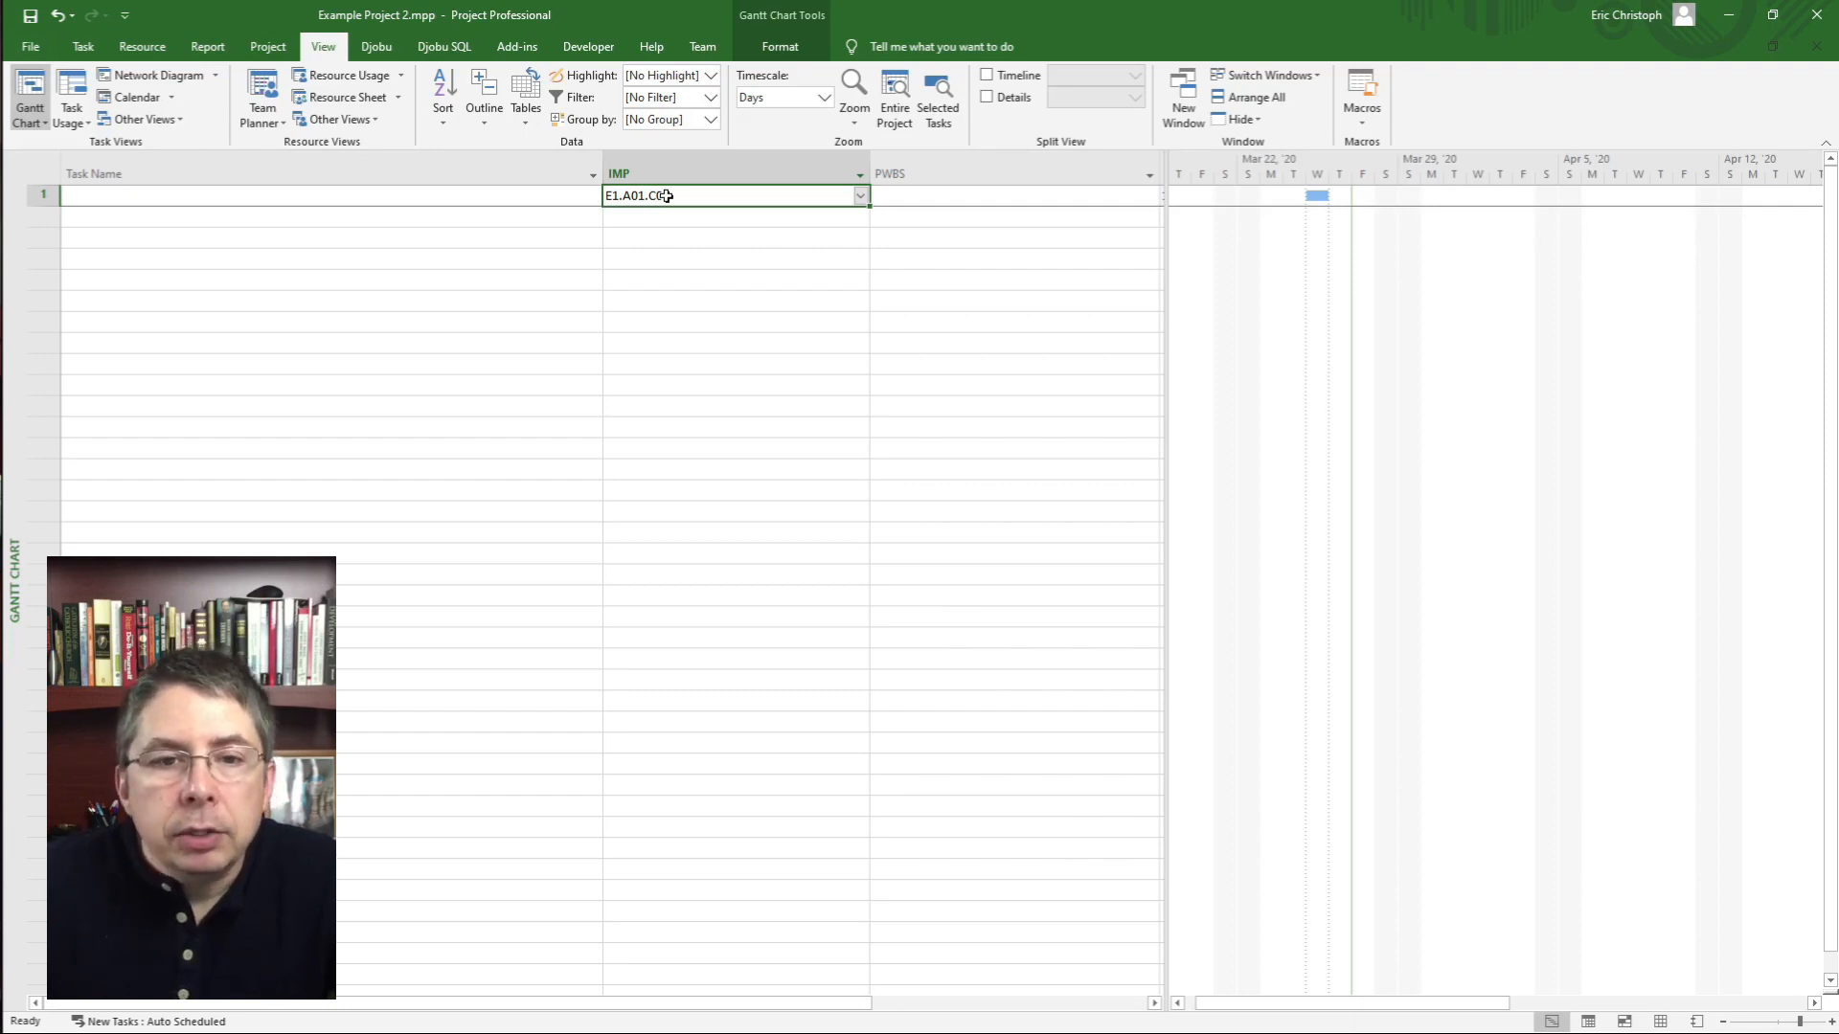
# - Assign 01 Government Personnel under Program Management, Planning Phase Program Management as the first row's PWBS code
pyautogui.click(1138, 200)
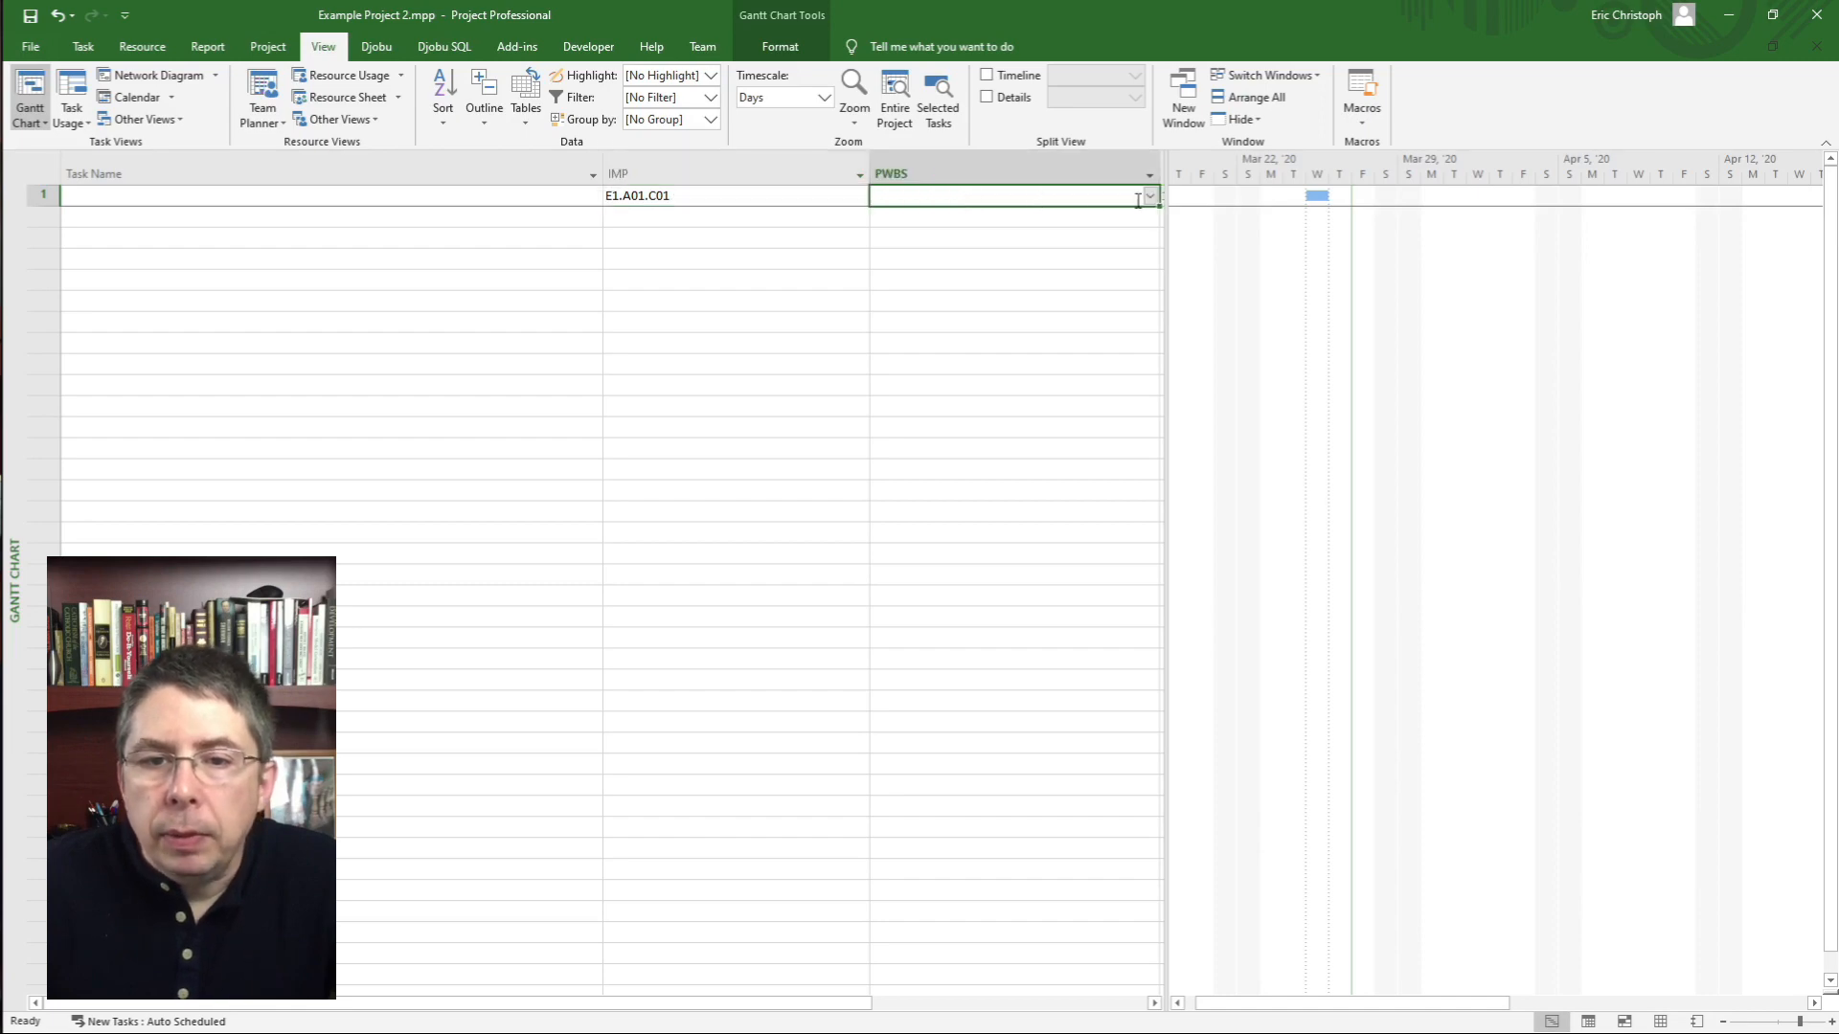
pyautogui.click(1150, 196)
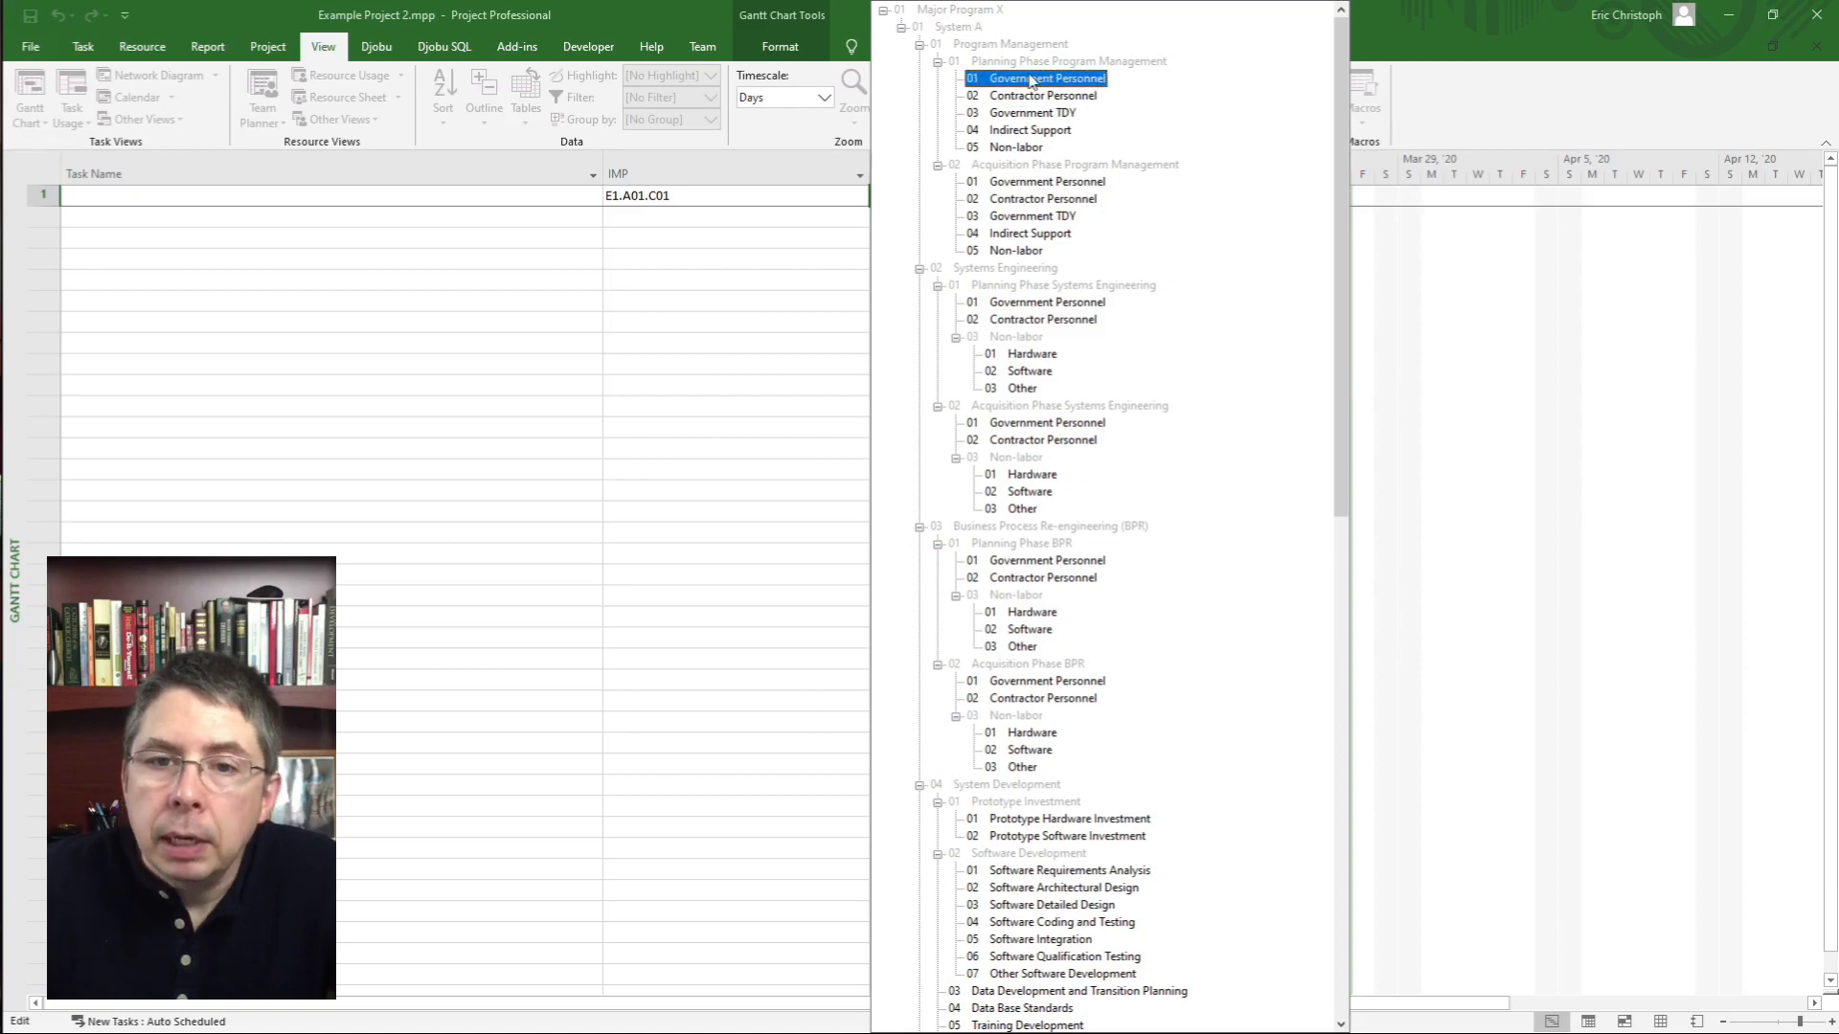
pyautogui.scroll(-1, 919, 54)
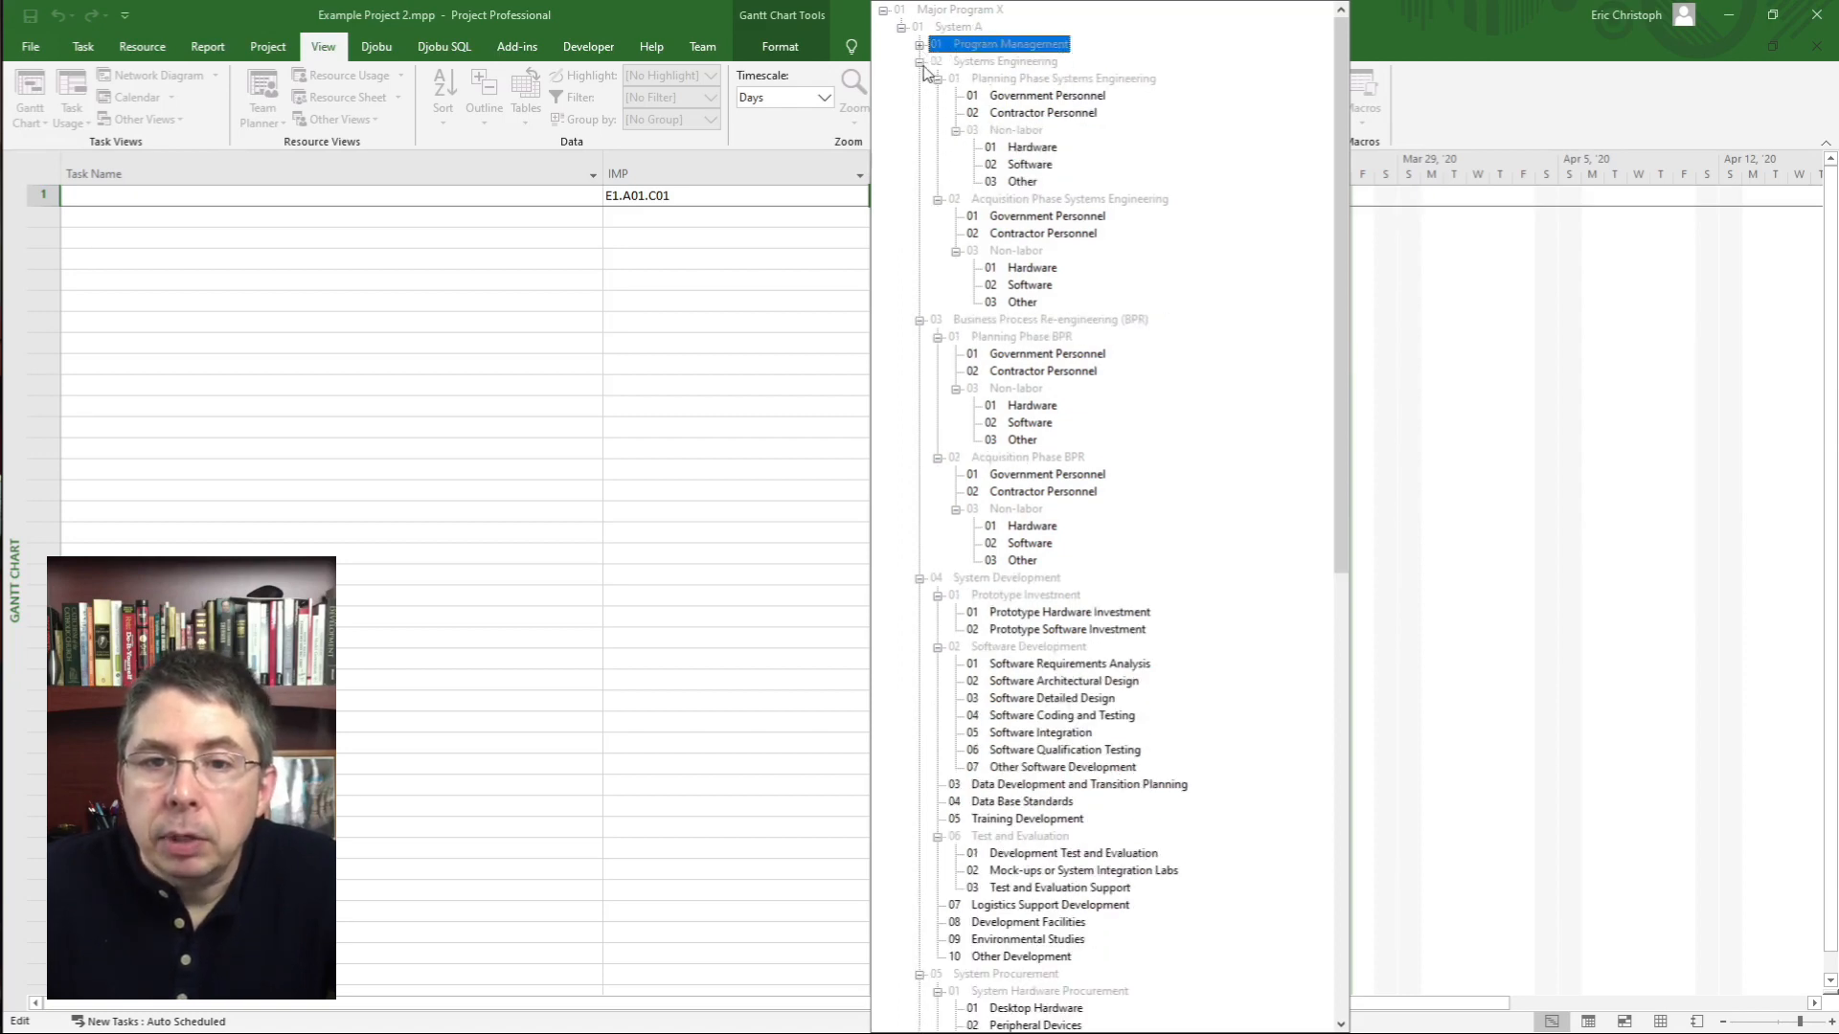
pyautogui.click(919, 61)
pyautogui.click(919, 79)
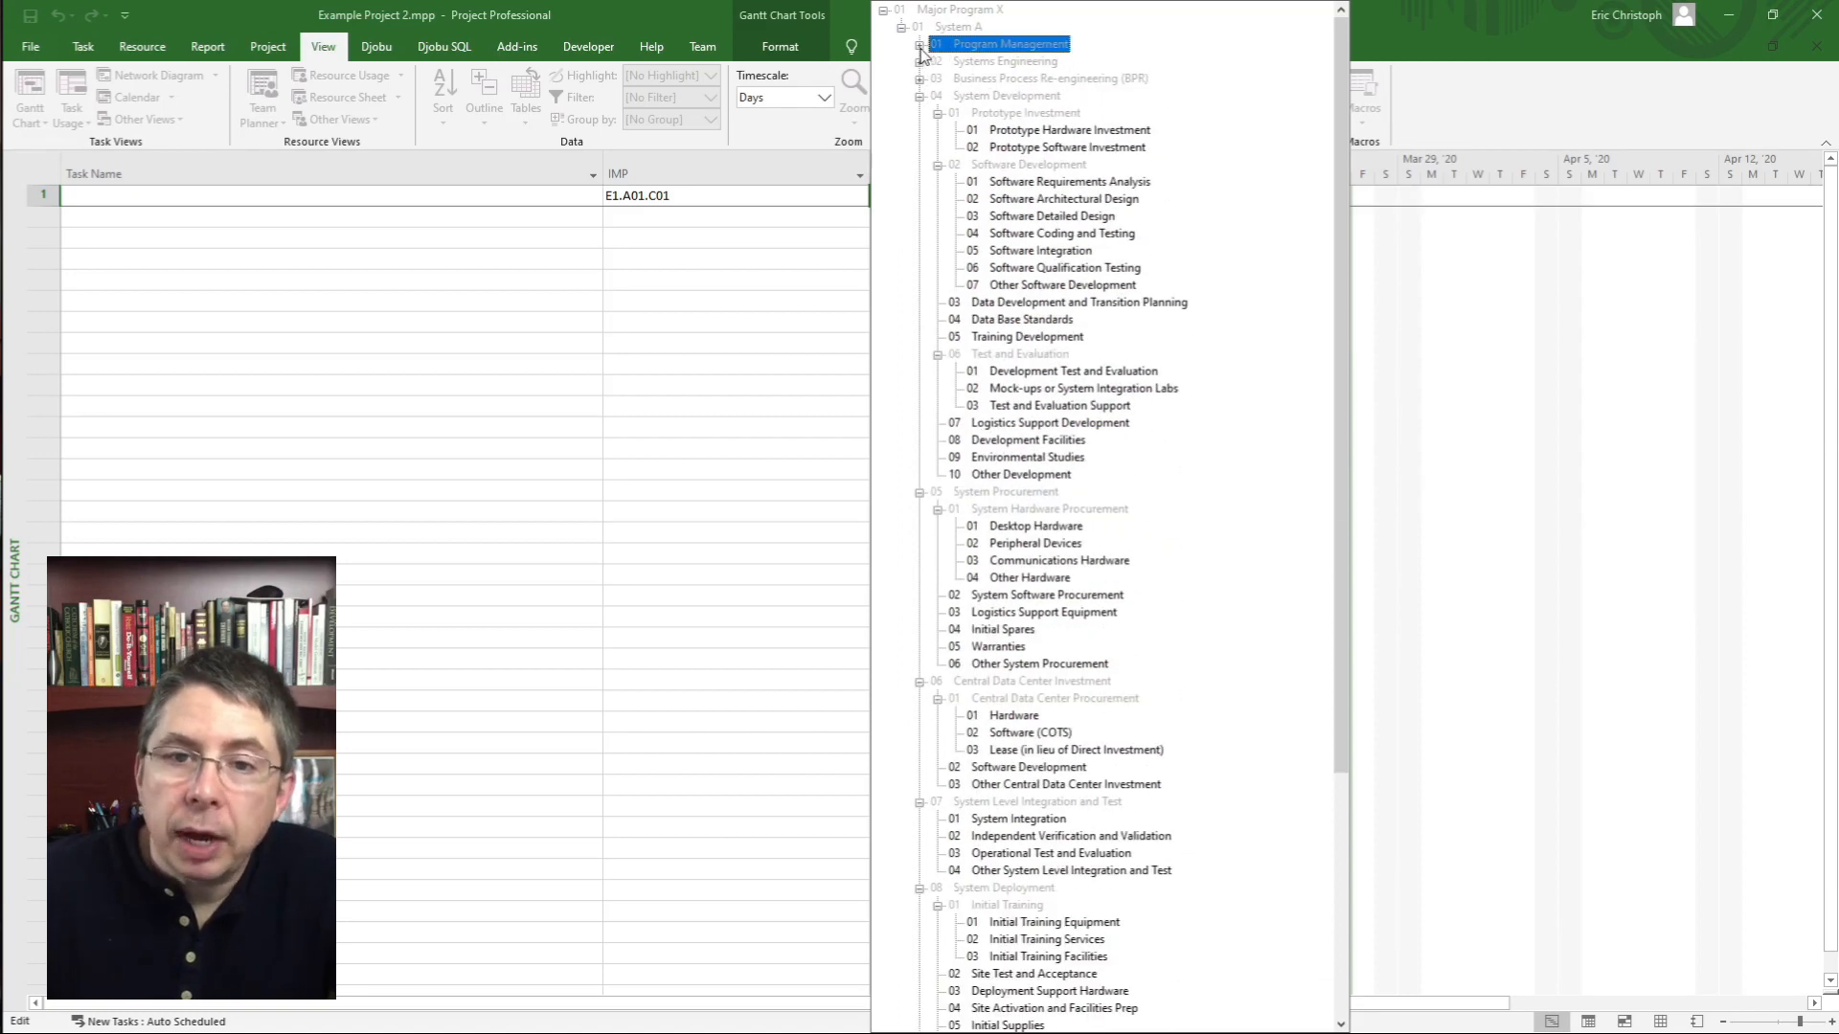
pyautogui.click(919, 44)
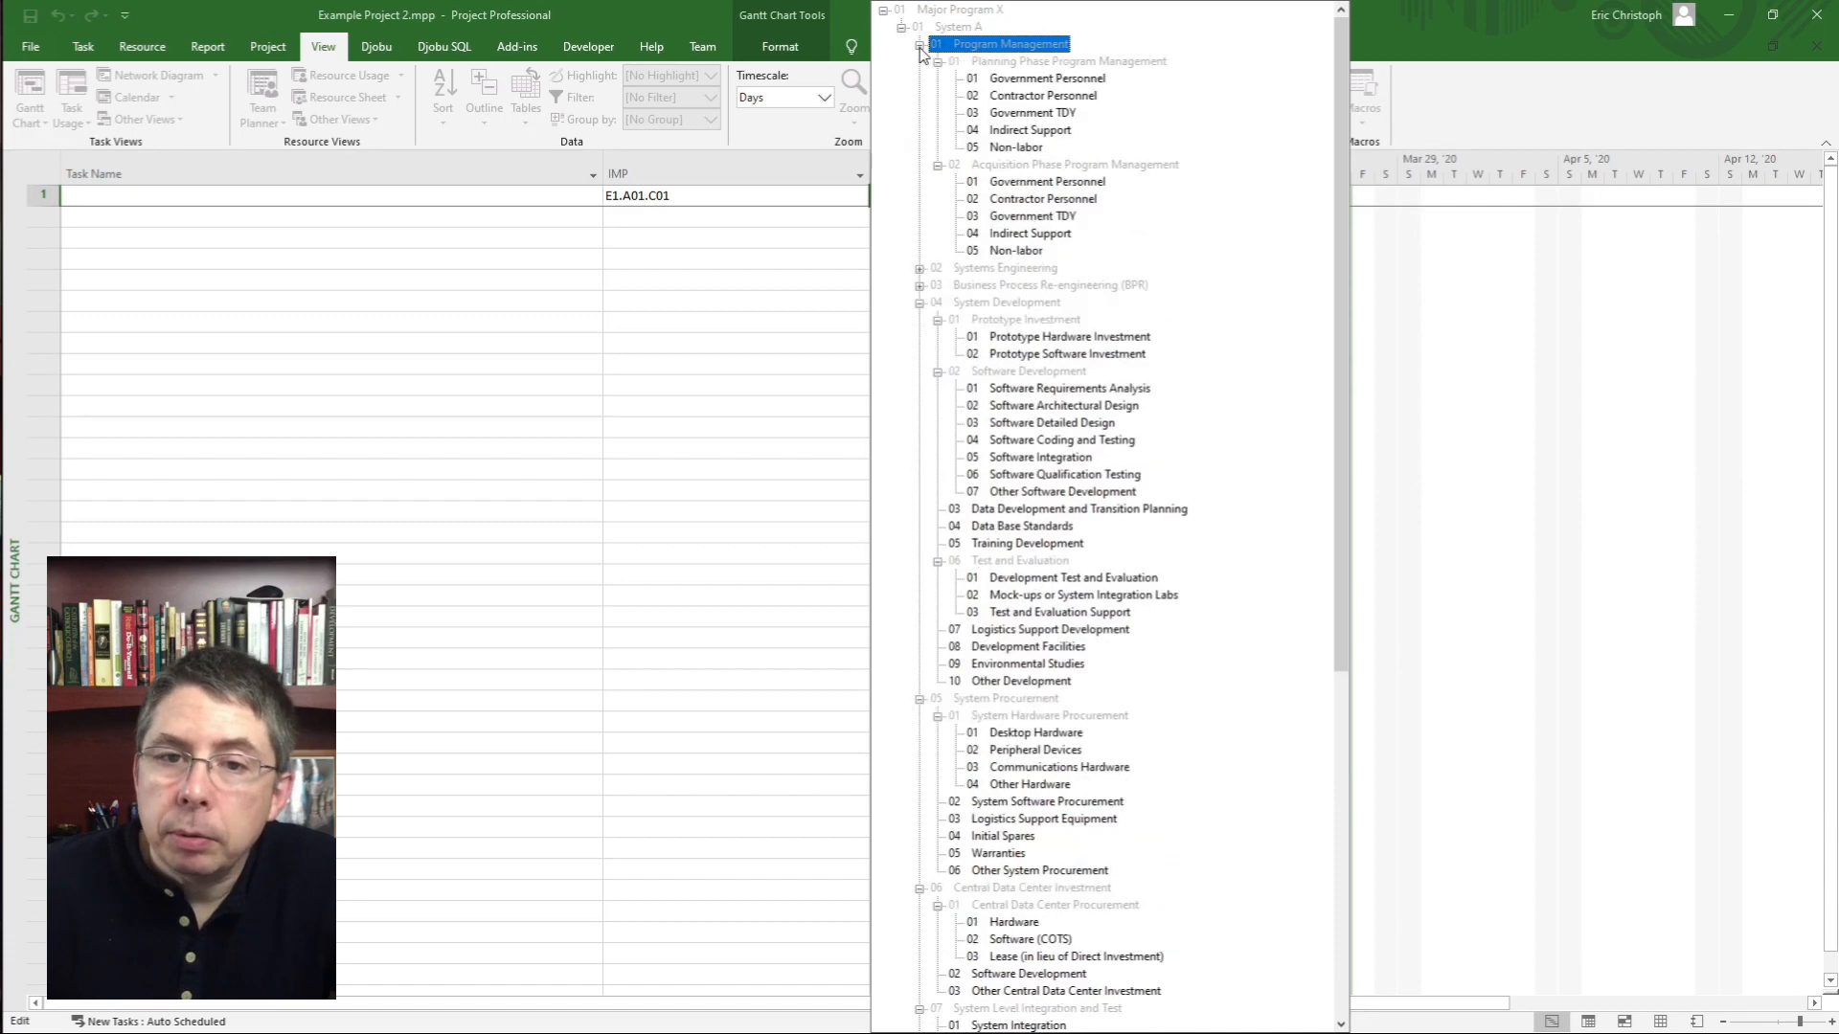
pyautogui.click(1008, 84)
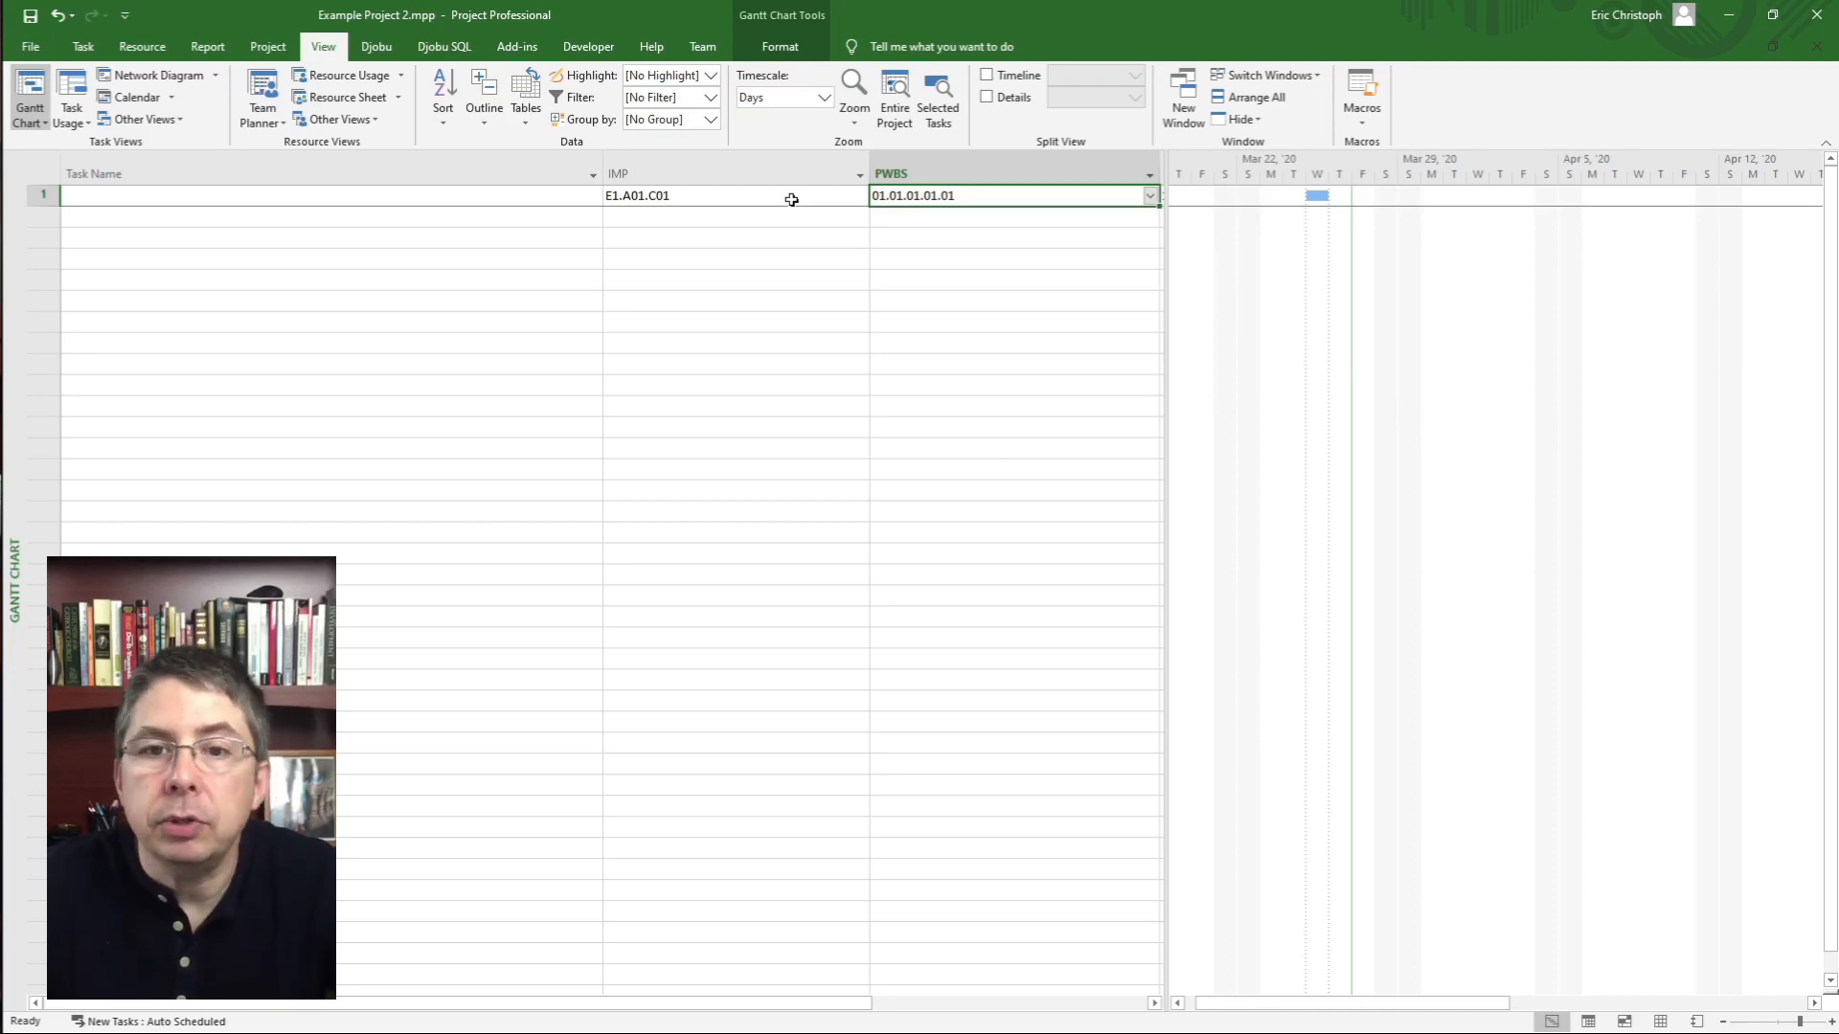
# - Review the first row's IMP code list and keep C01 Capability Analysis Report (CAR) under A01 selected
pyautogui.click(785, 199)
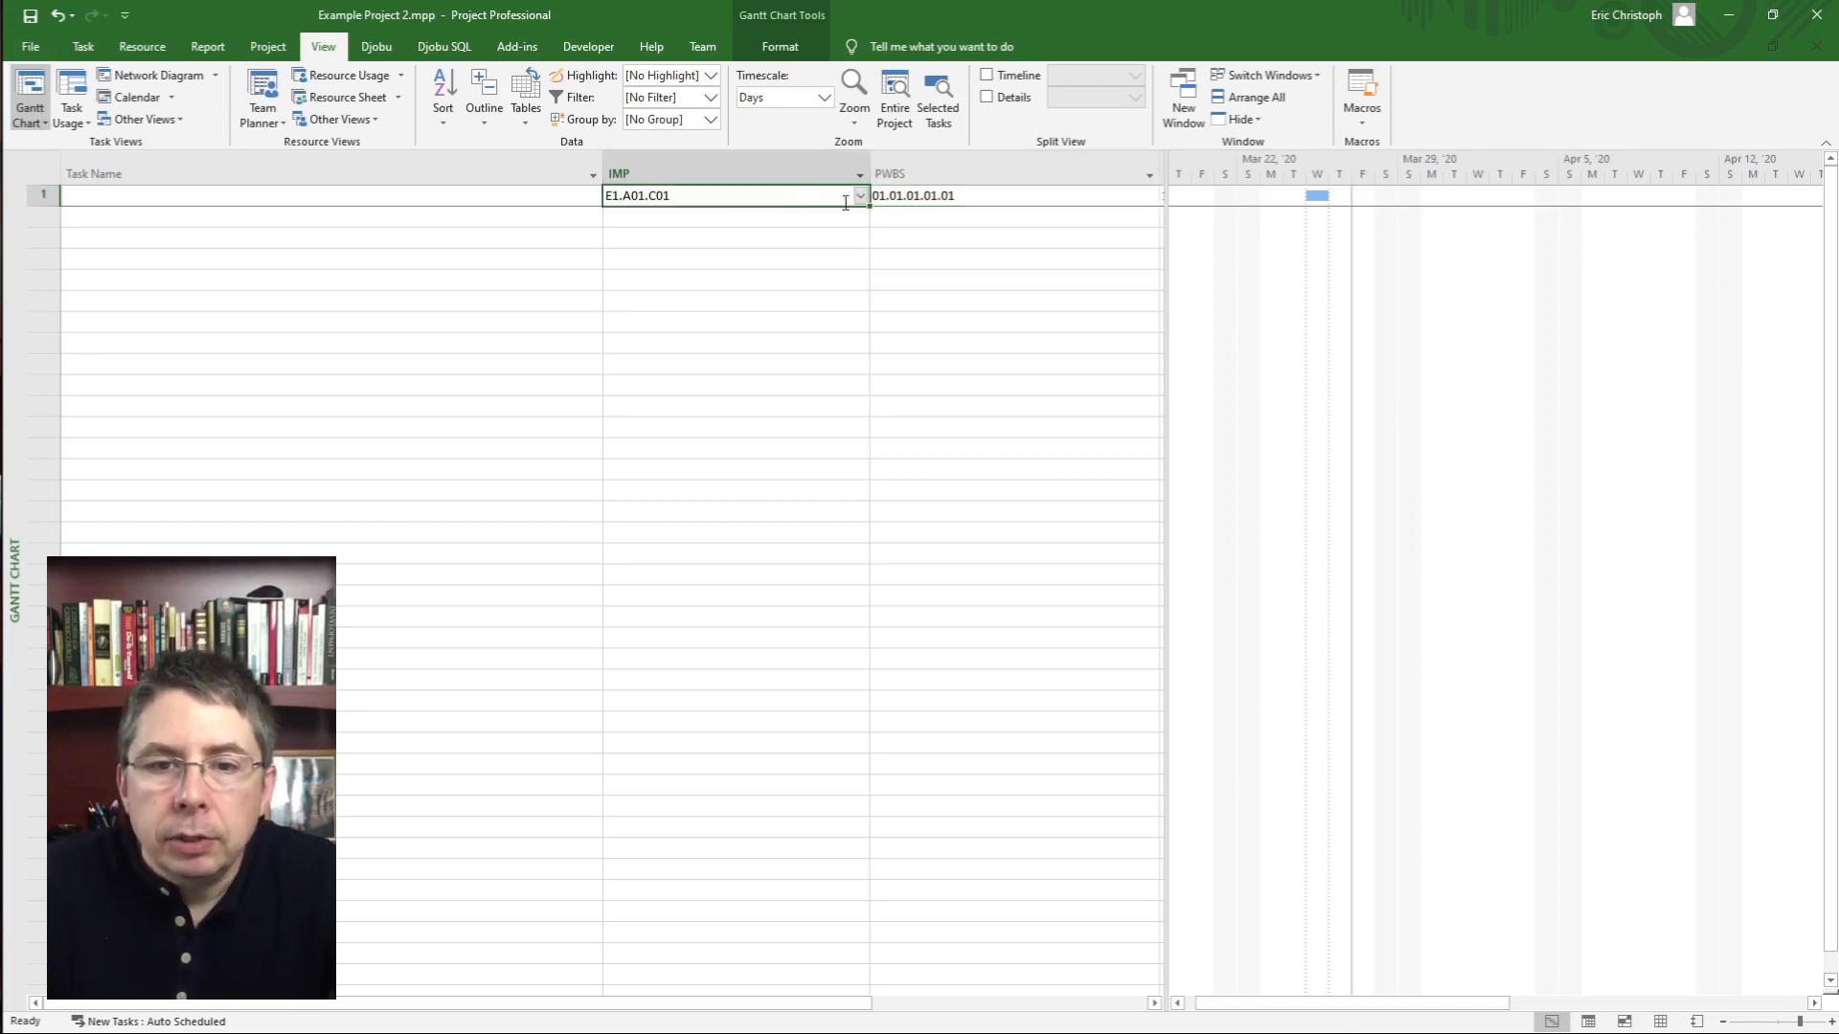
pyautogui.click(863, 205)
pyautogui.click(862, 198)
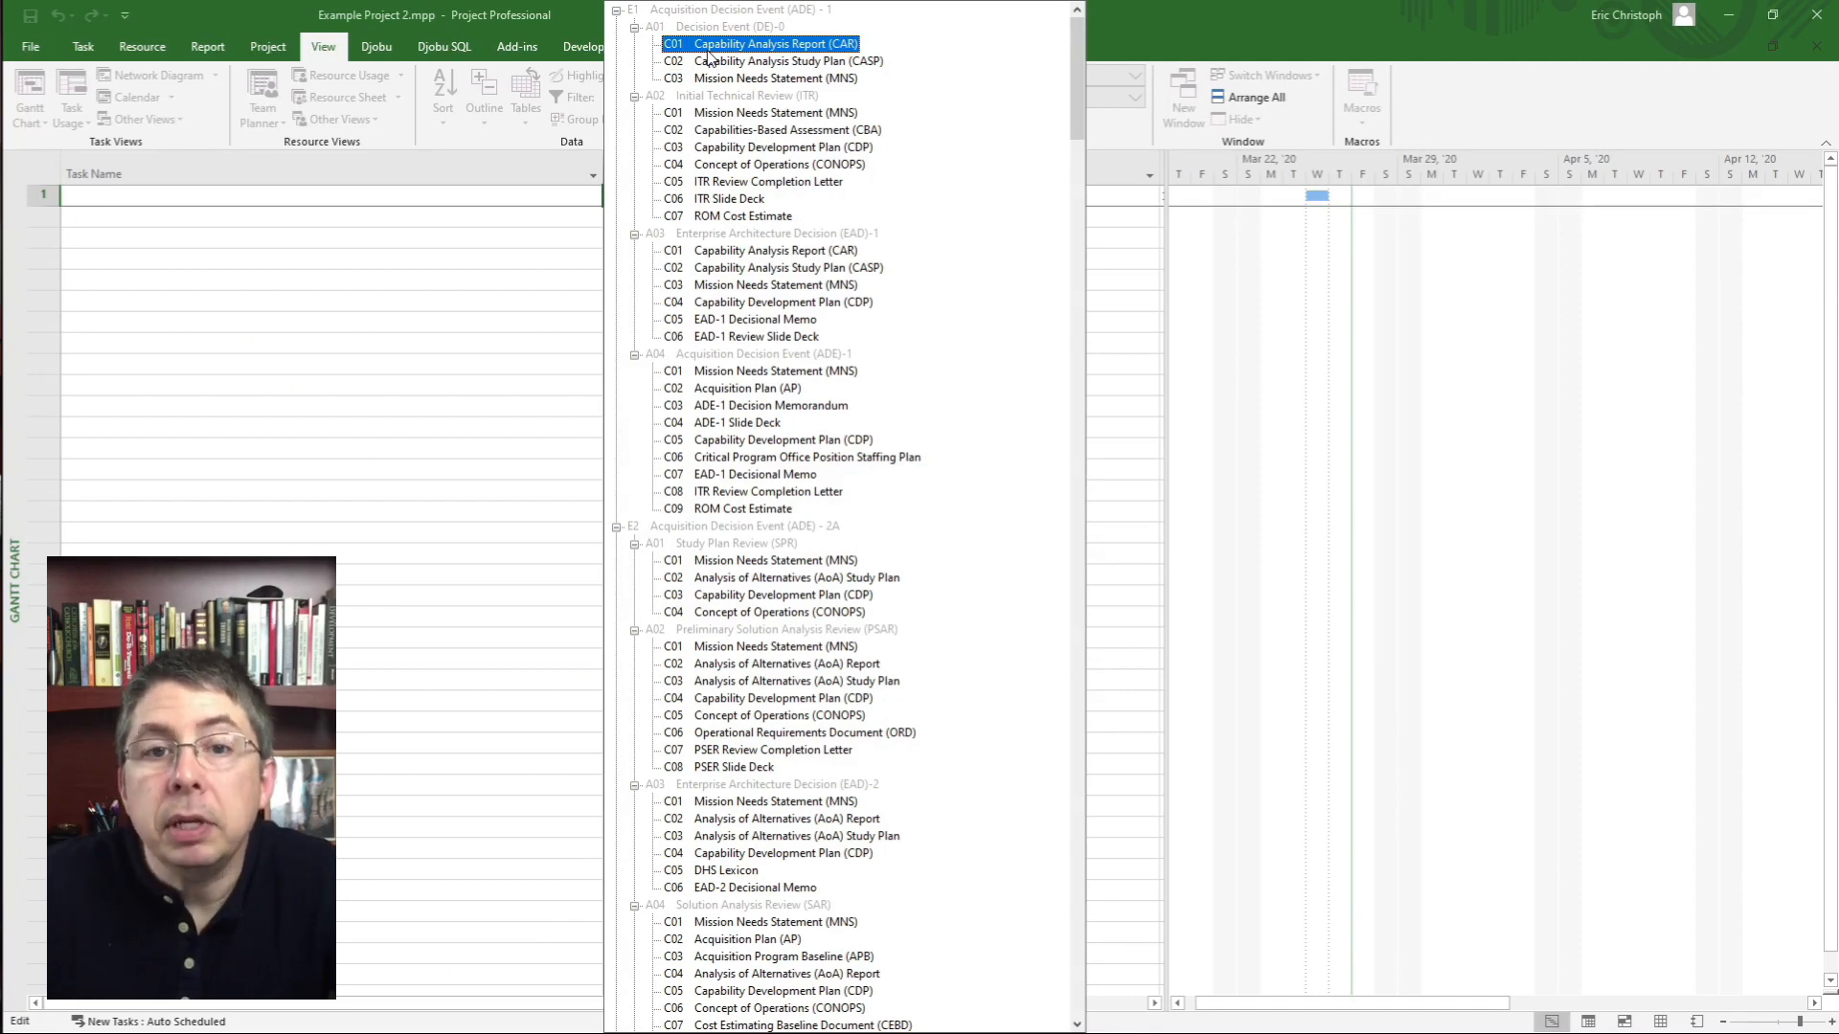
pyautogui.click(708, 49)
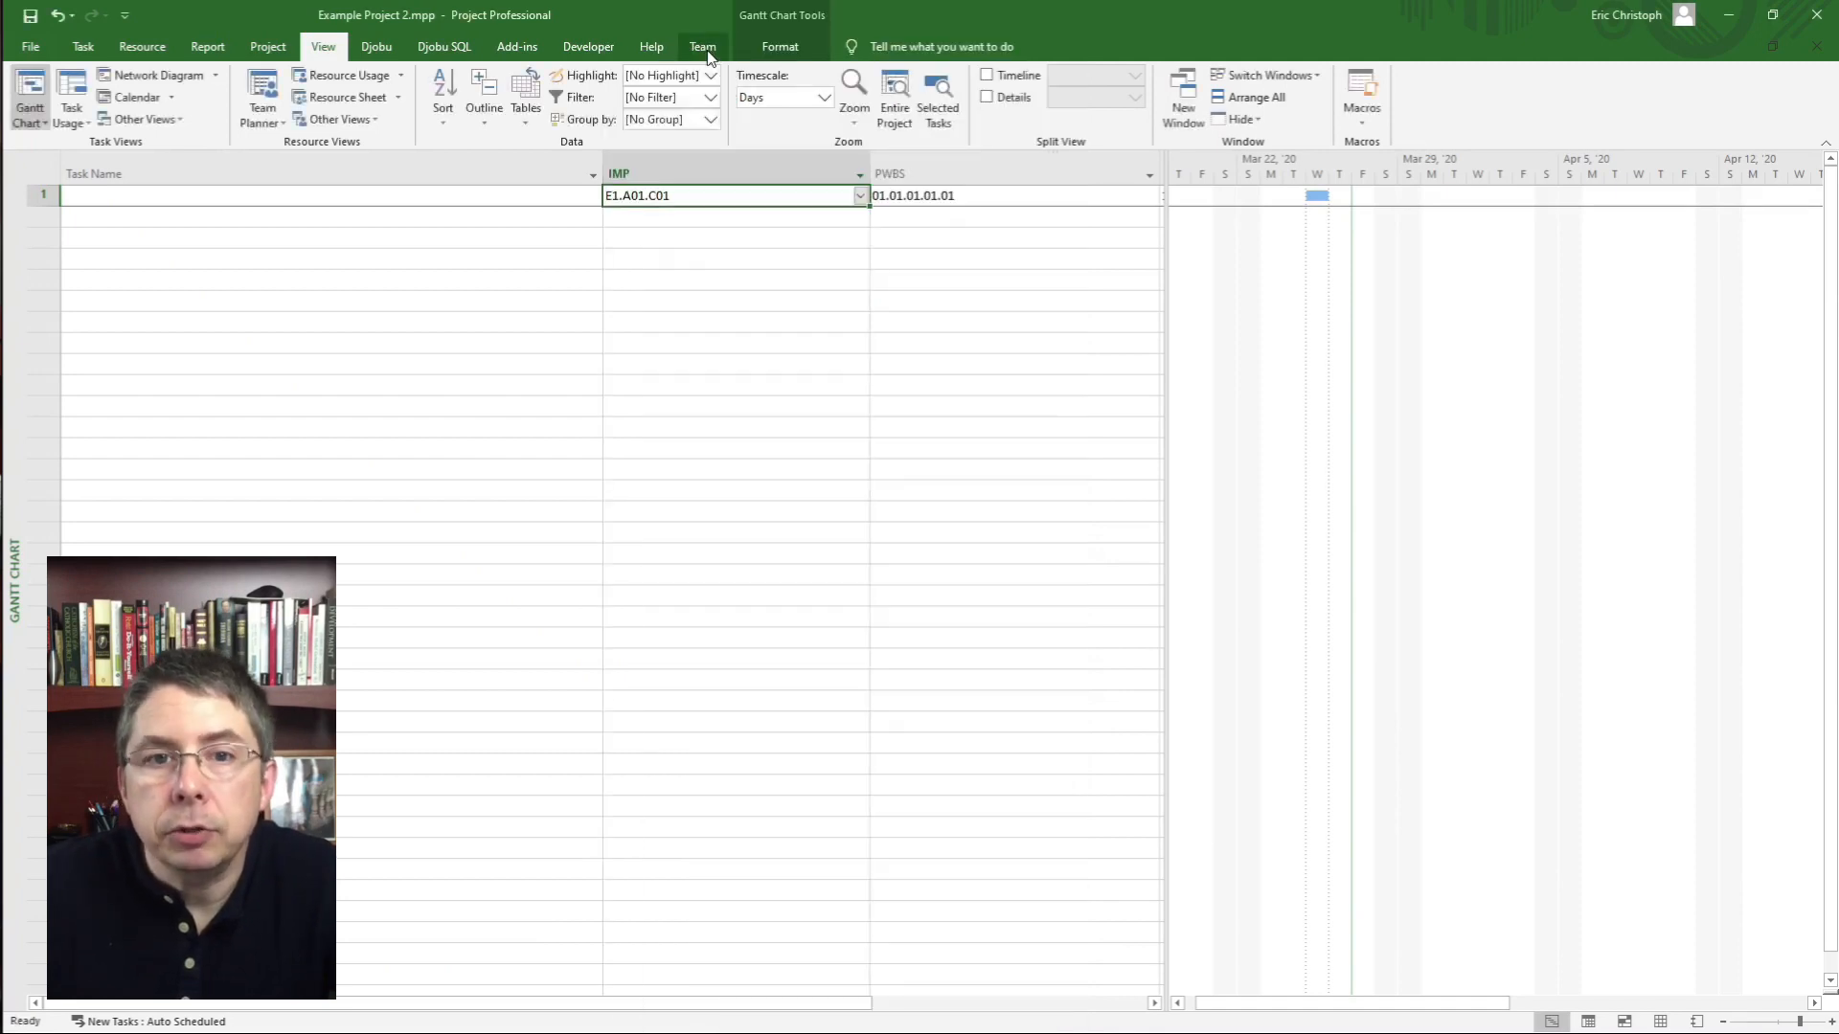
# - Set the first row's PWBS code to 02 Contractor Personnel under Planning Phase Program Management
pyautogui.click(1000, 196)
pyautogui.click(1154, 206)
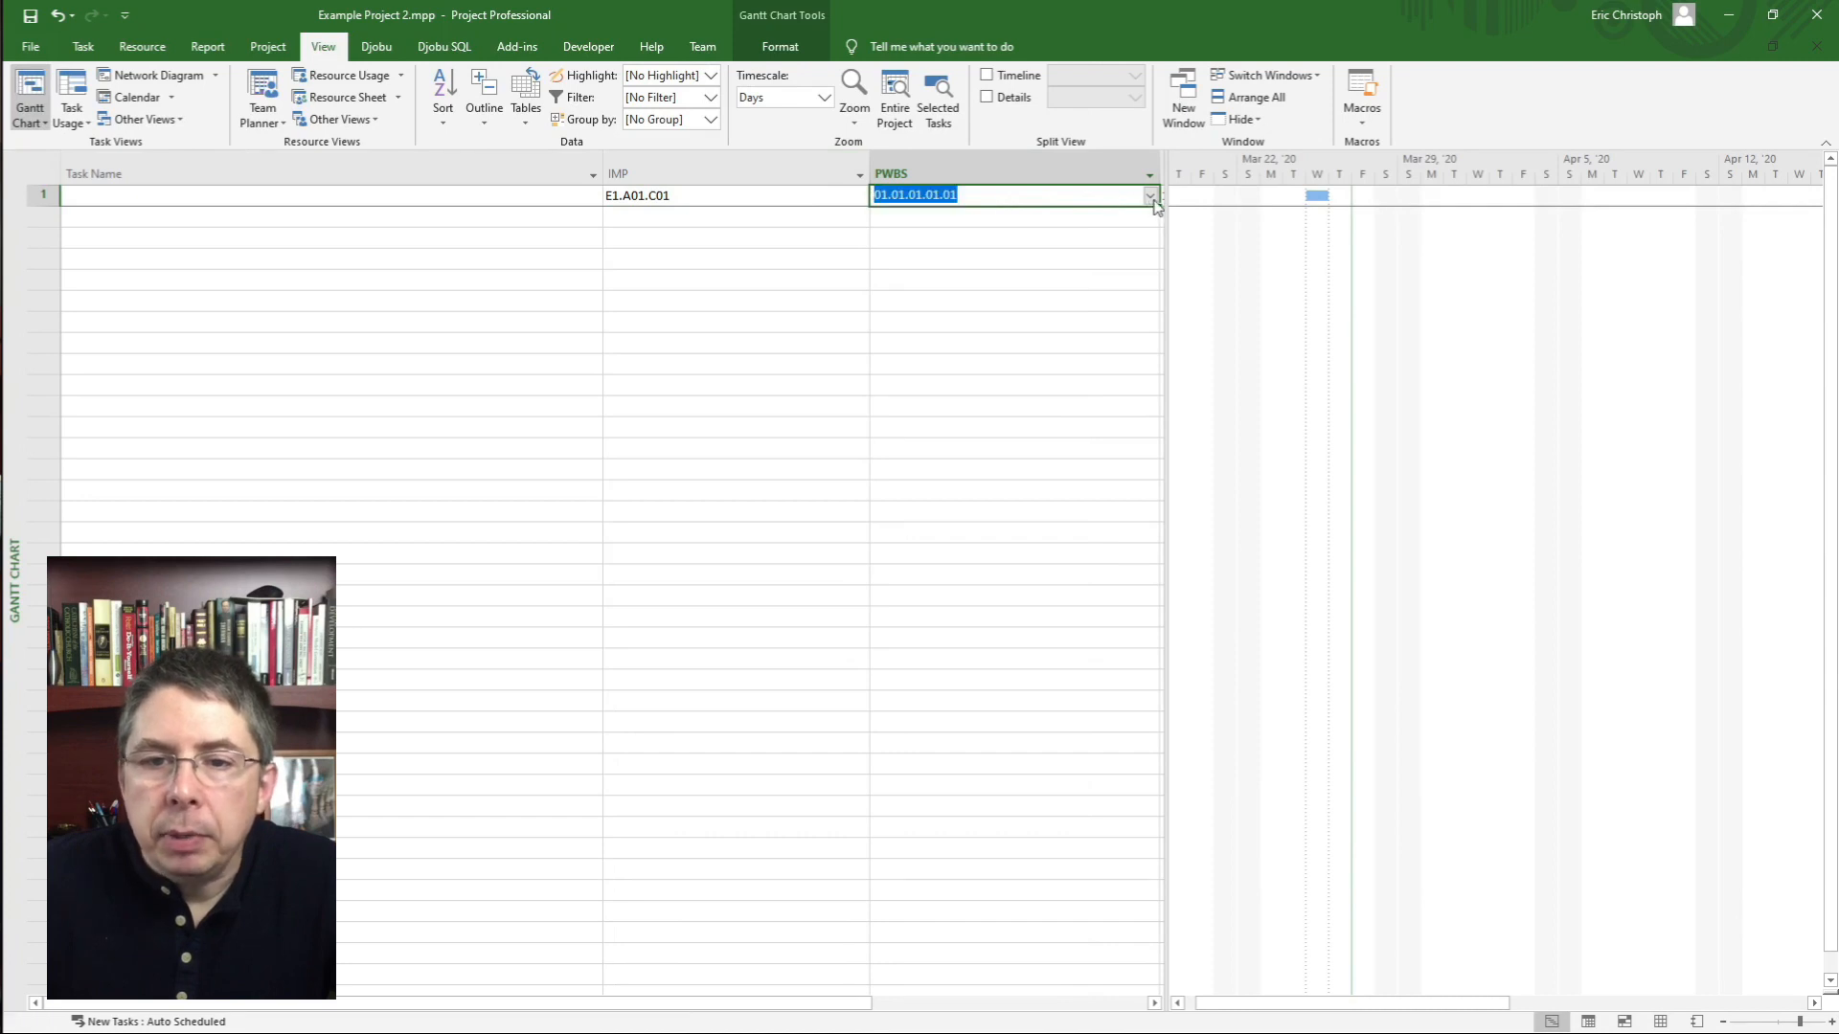
pyautogui.click(1152, 202)
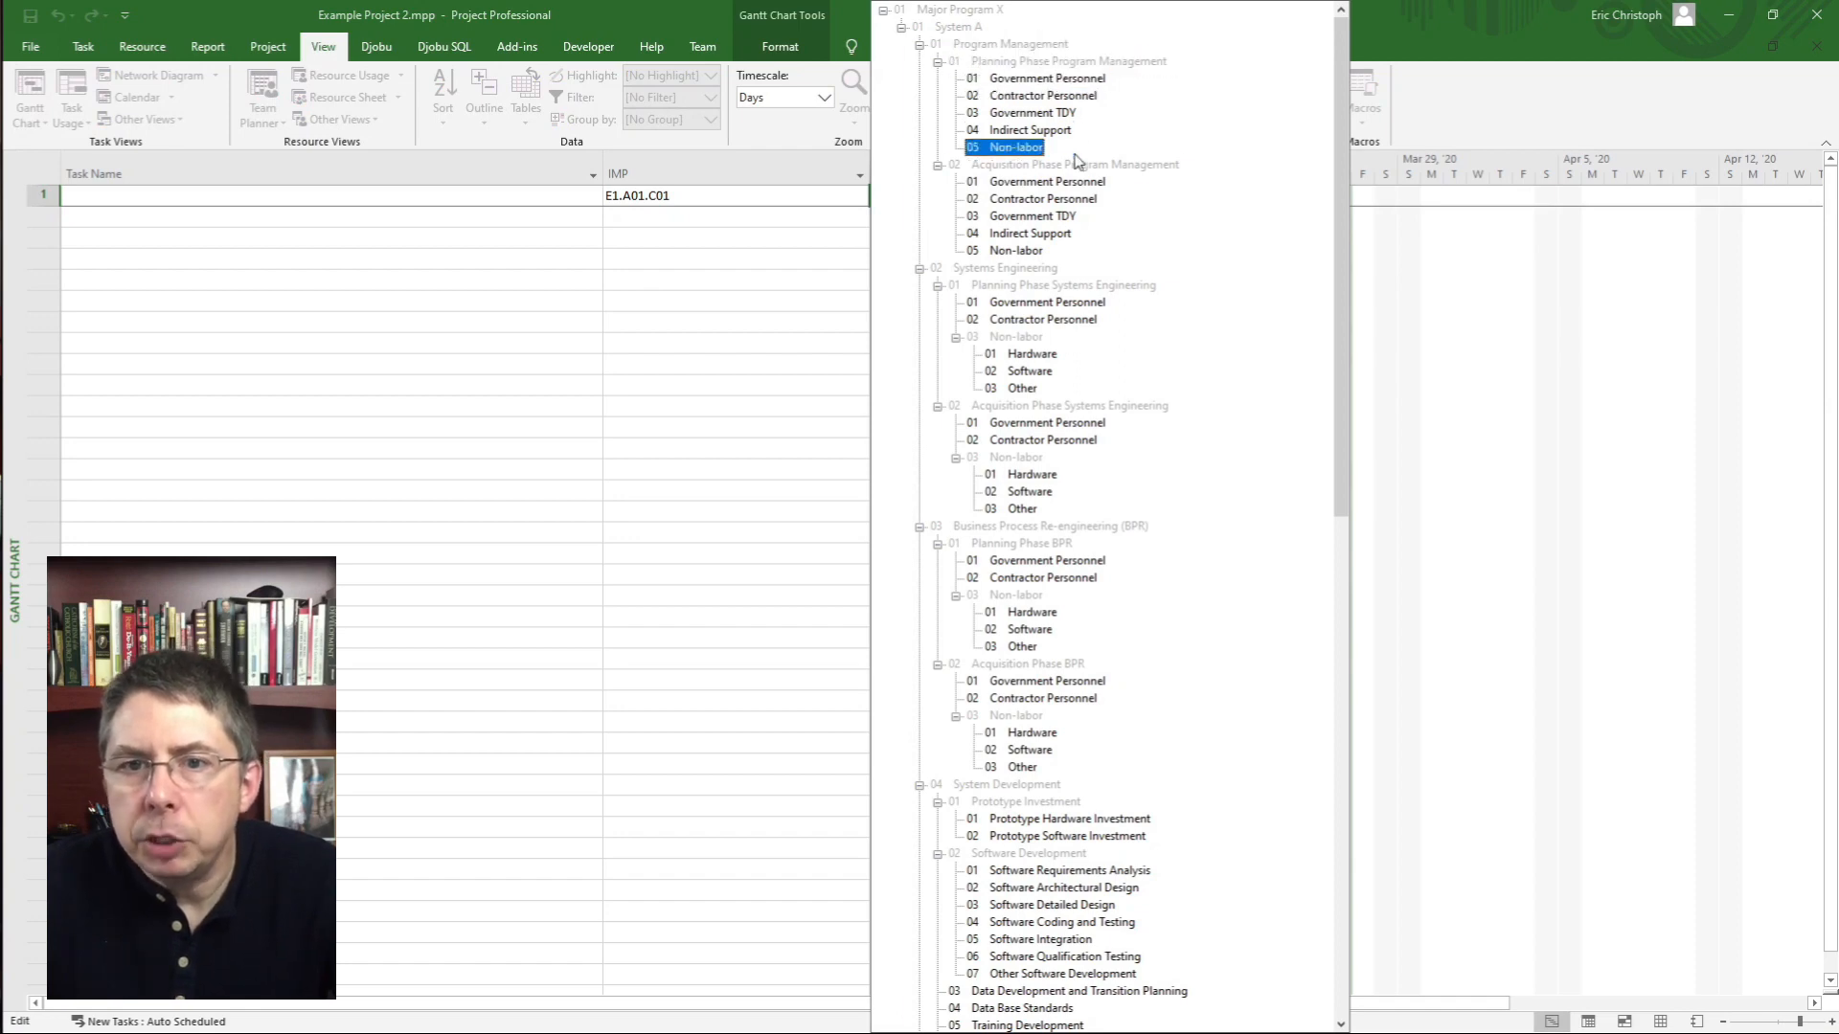
pyautogui.click(1050, 100)
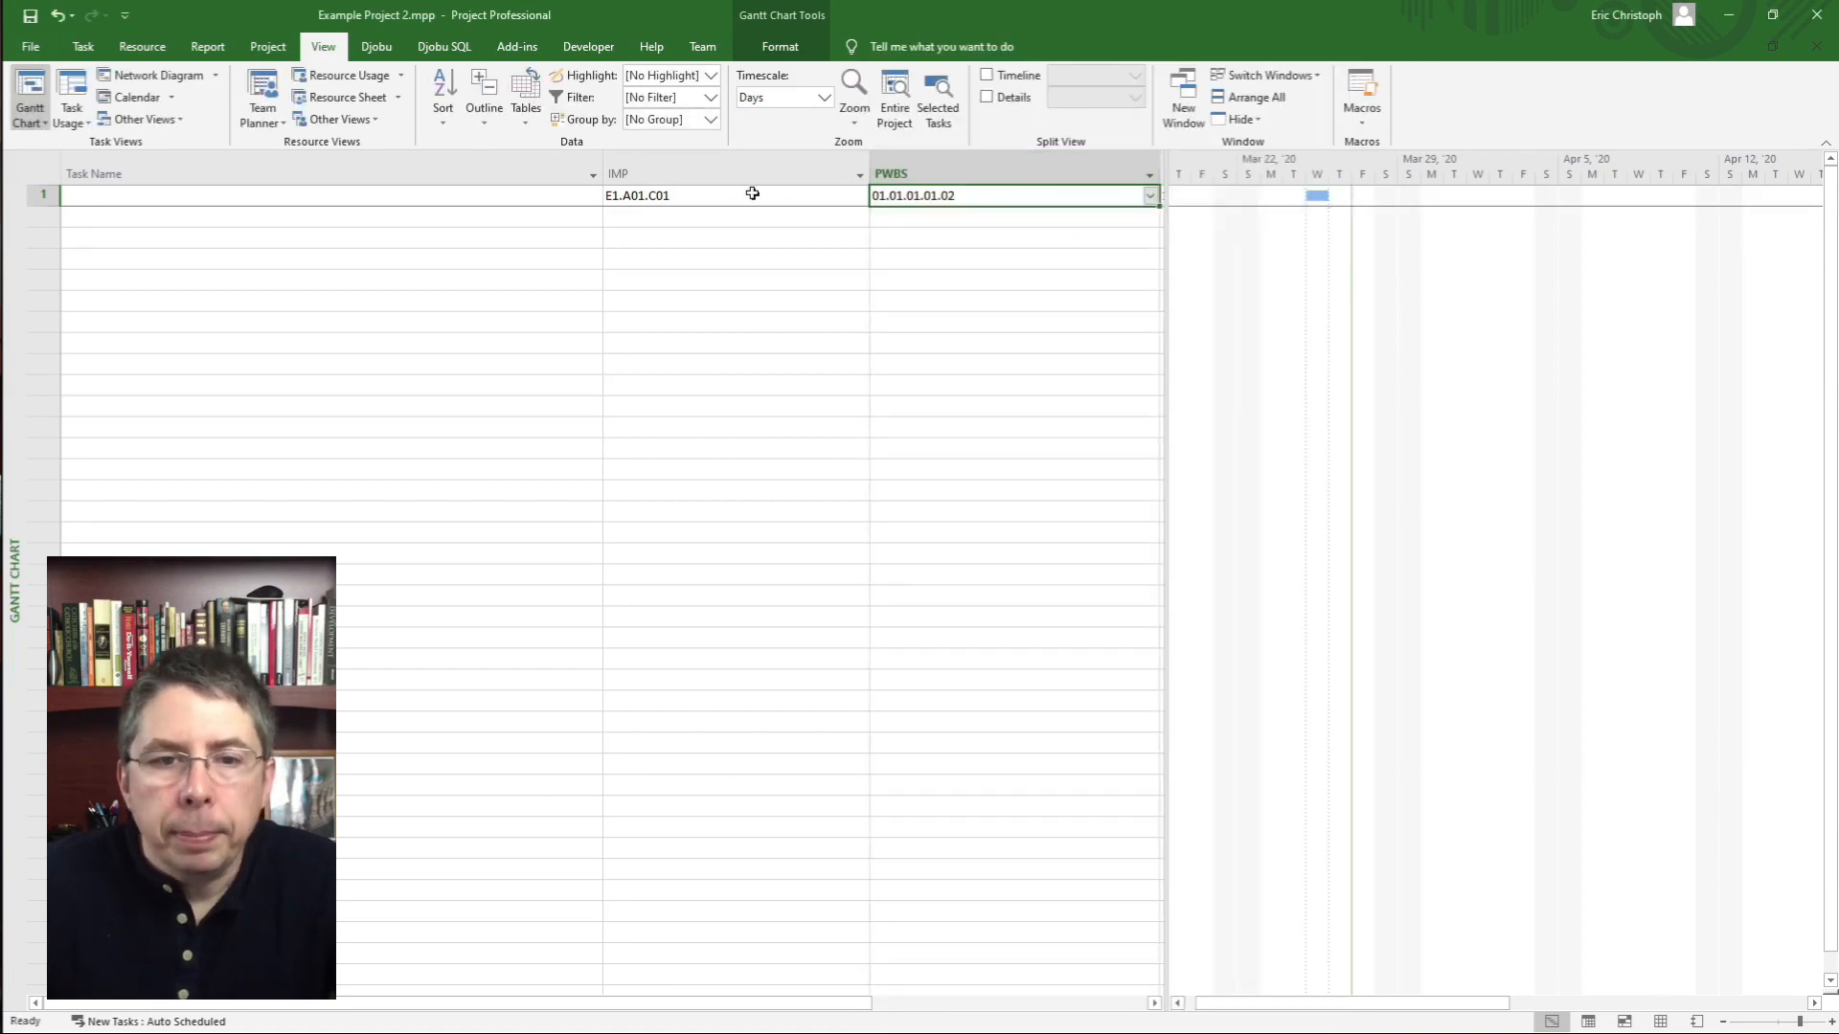
# - Name the first task "Develop draft Capability Analysis Report (CAR) - contractor inputs"
pyautogui.click(348, 195)
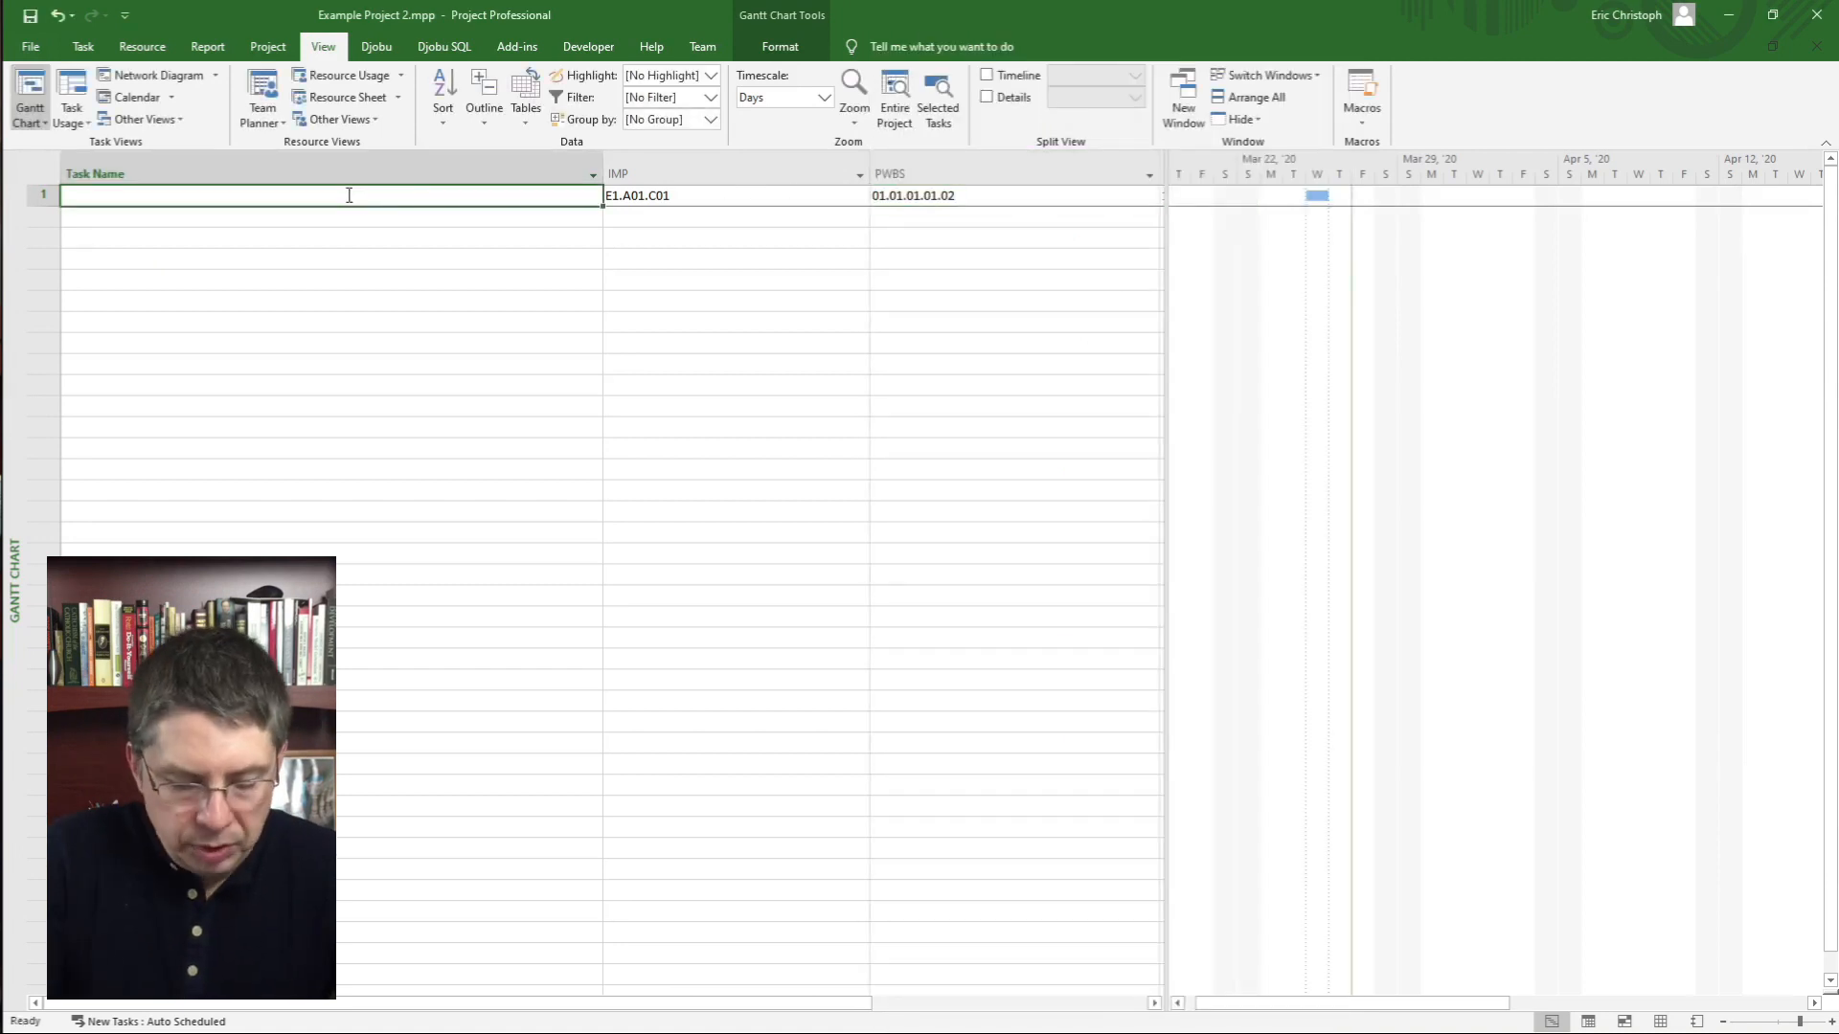
pyautogui.write('Dev')
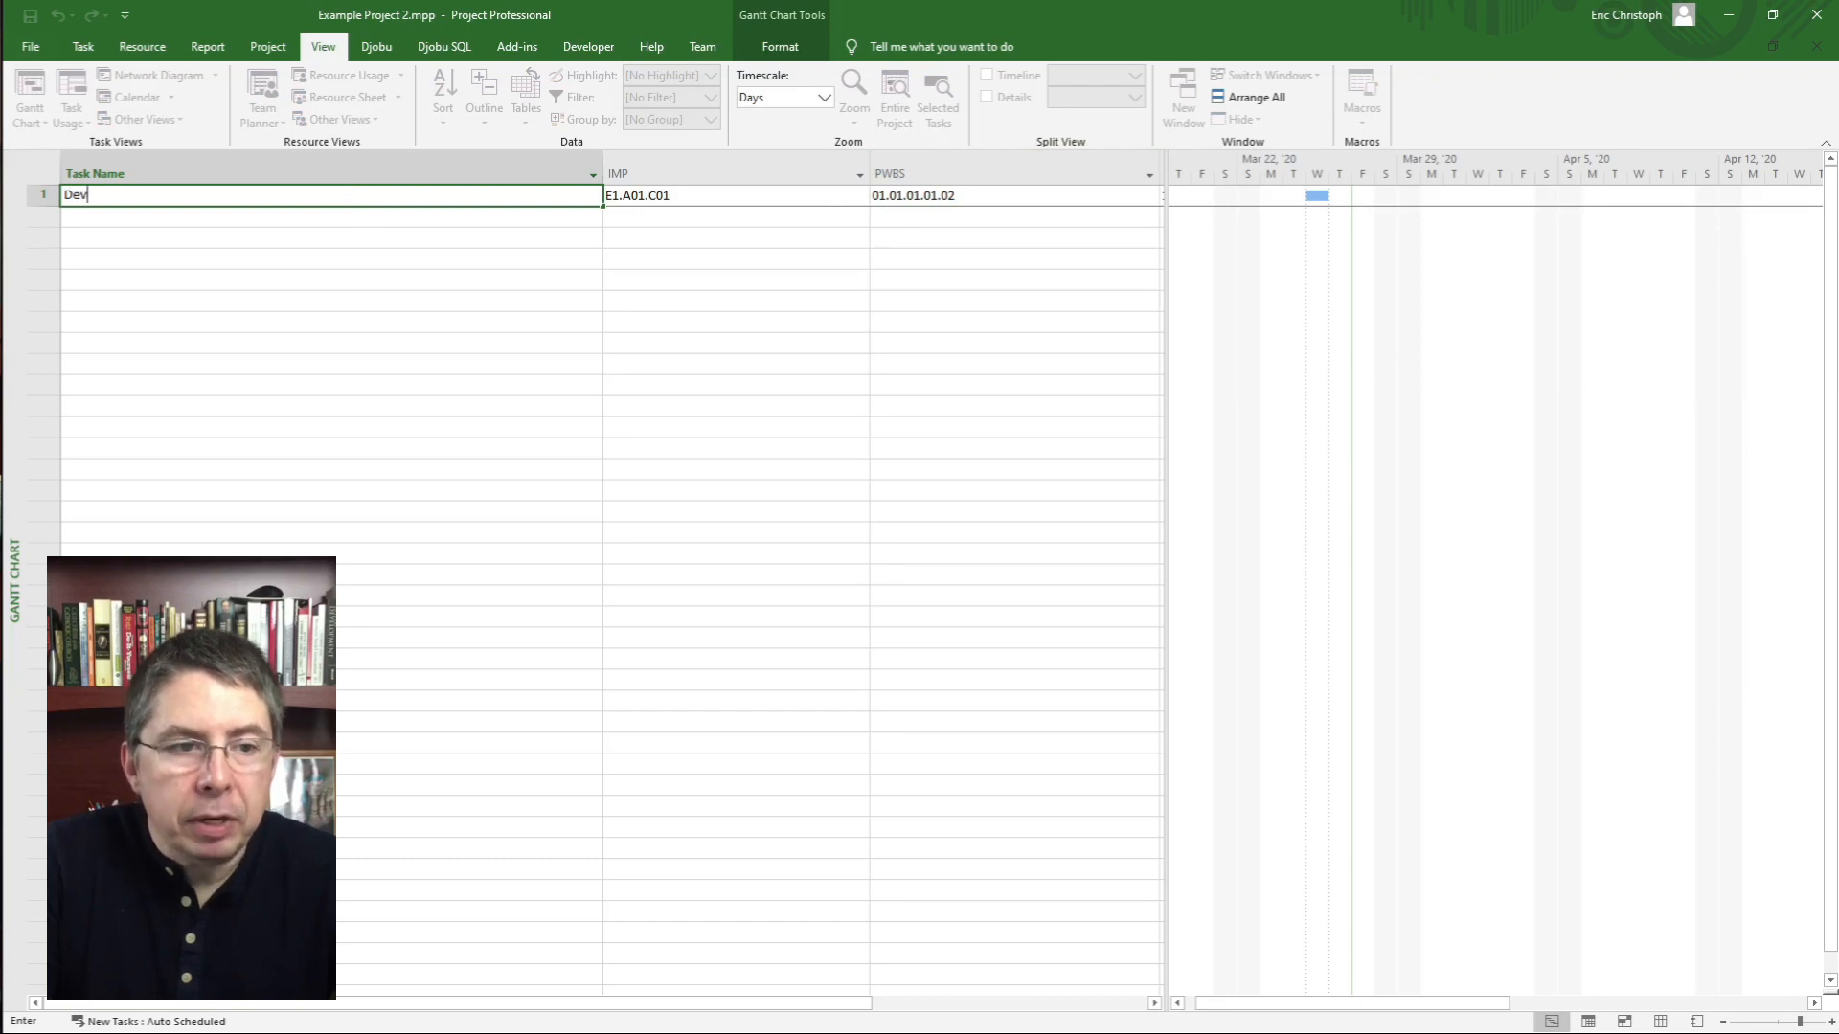
pyautogui.write('elop d')
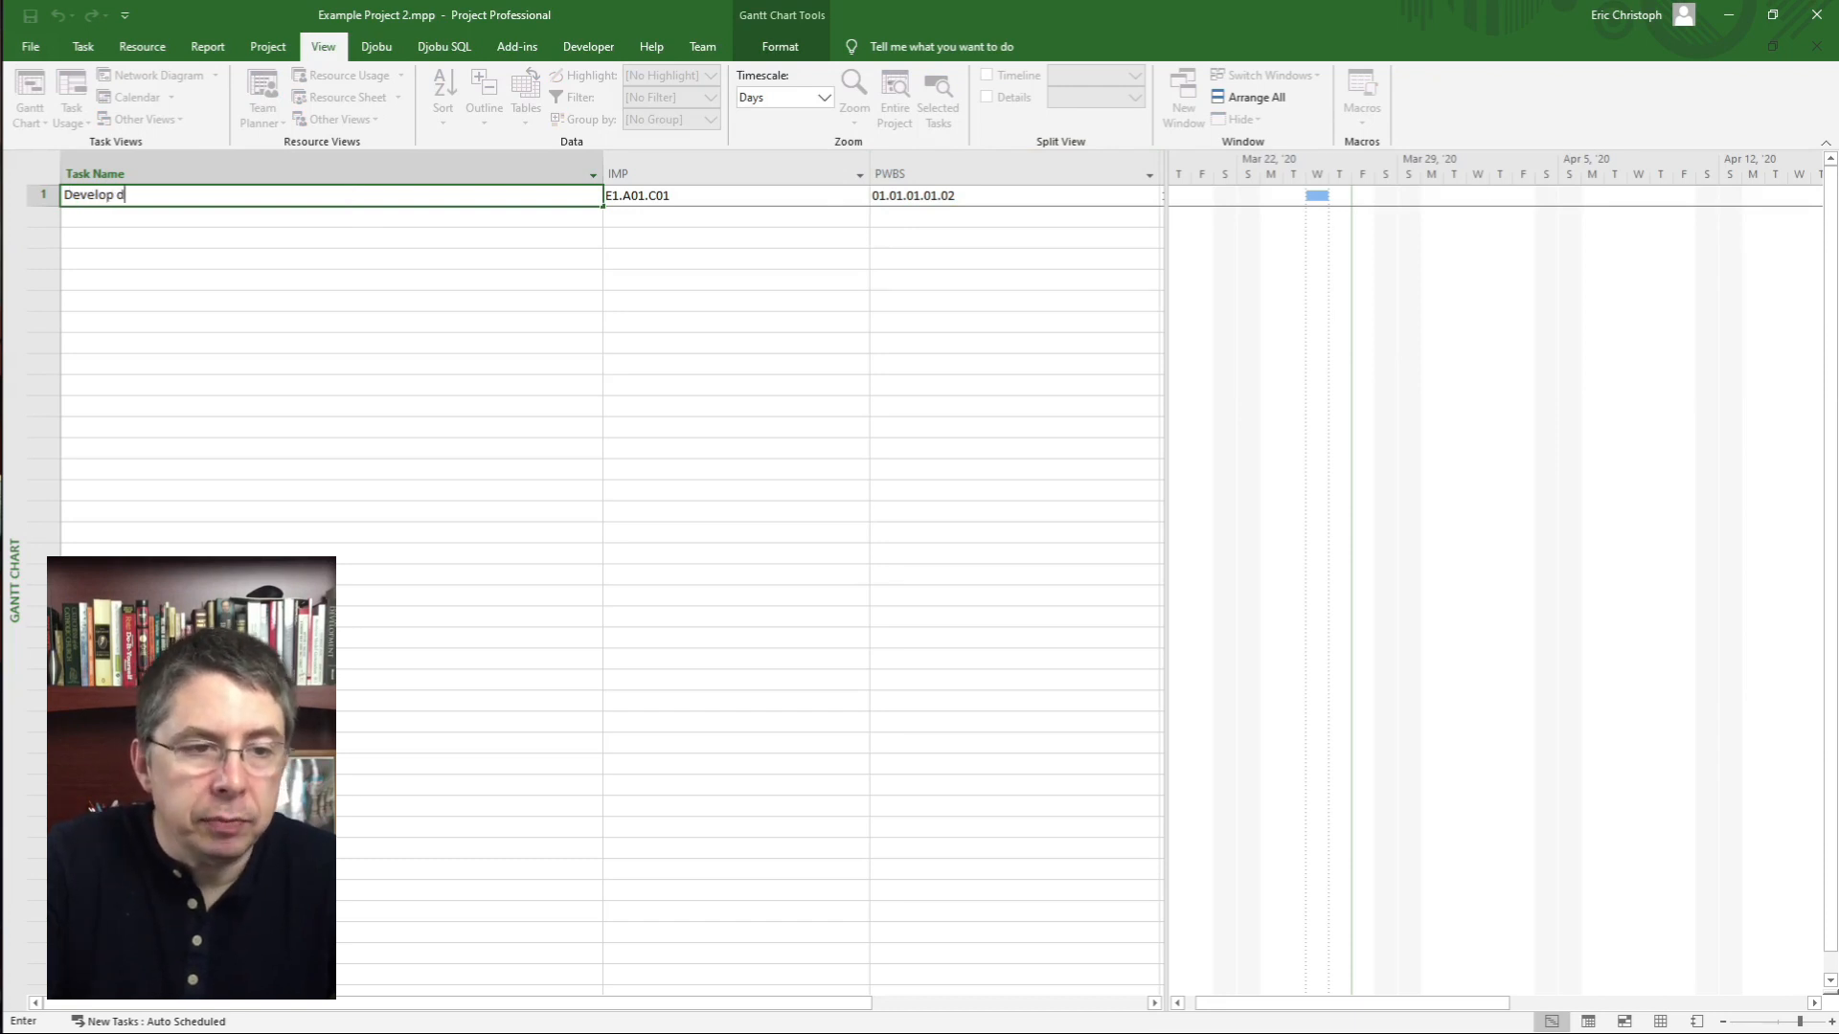
pyautogui.write('raft Capabi')
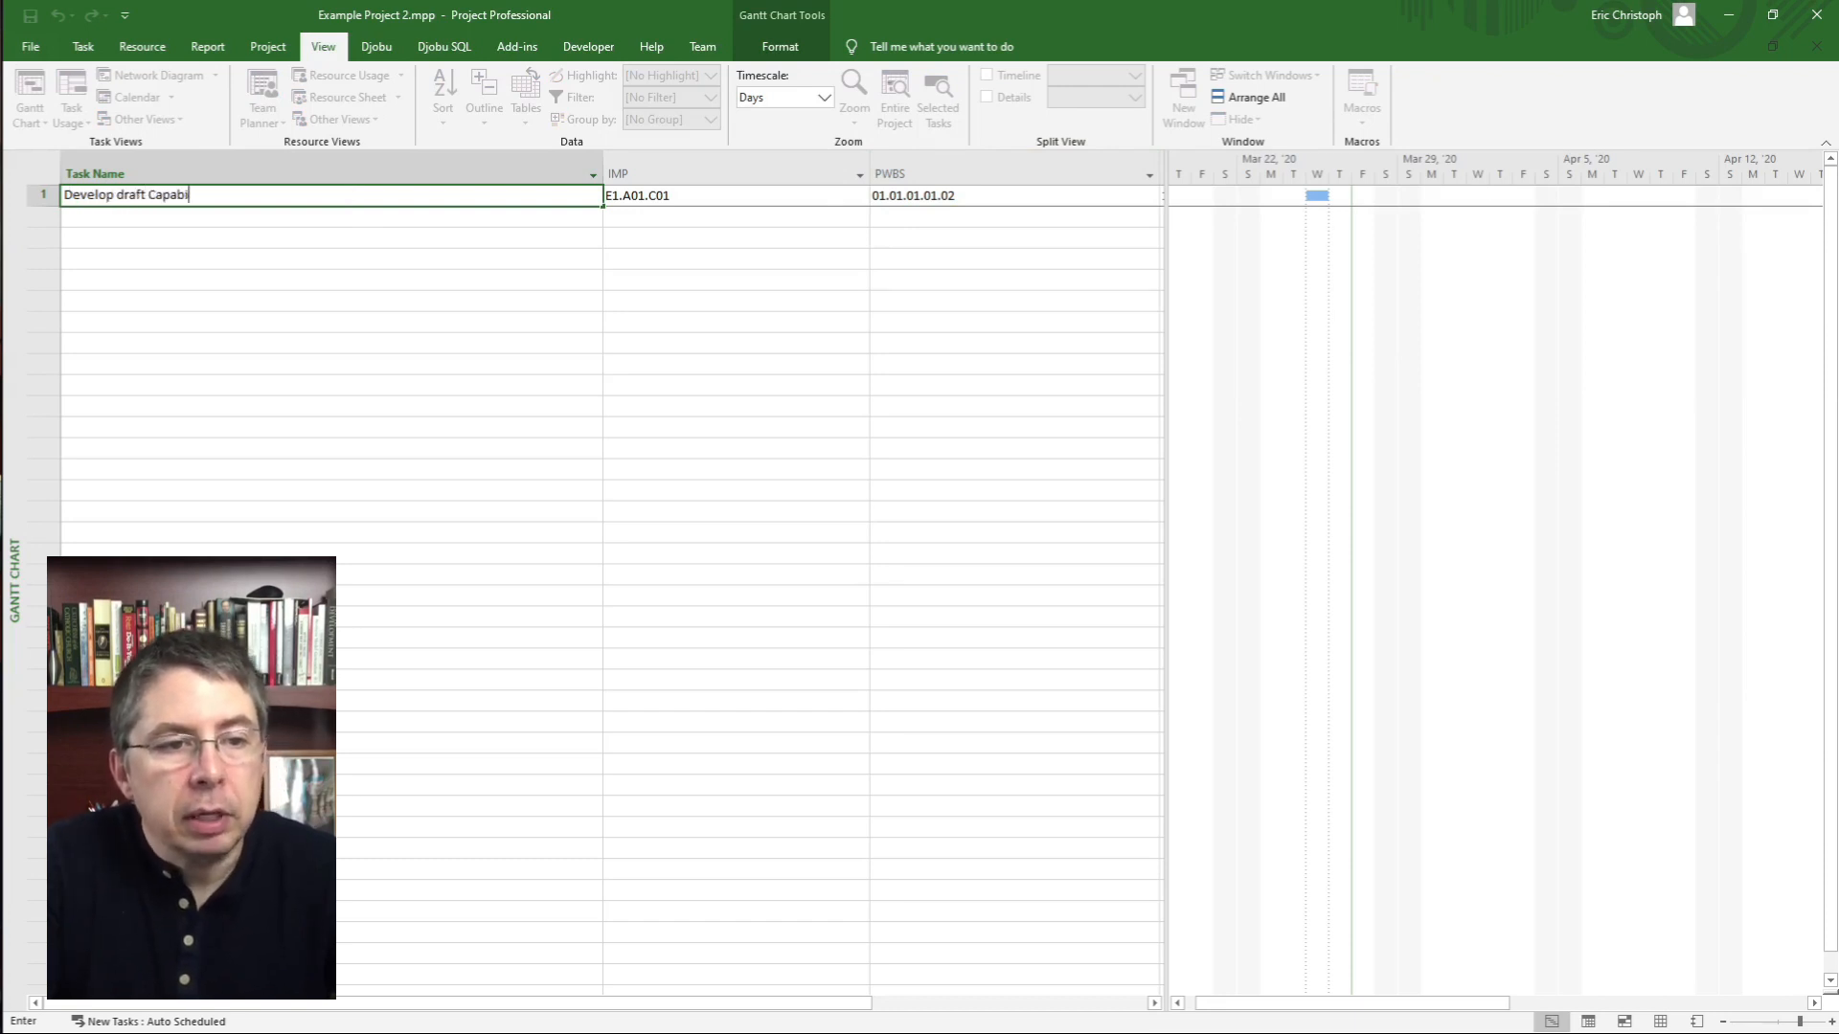
pyautogui.write('lity Analysis ')
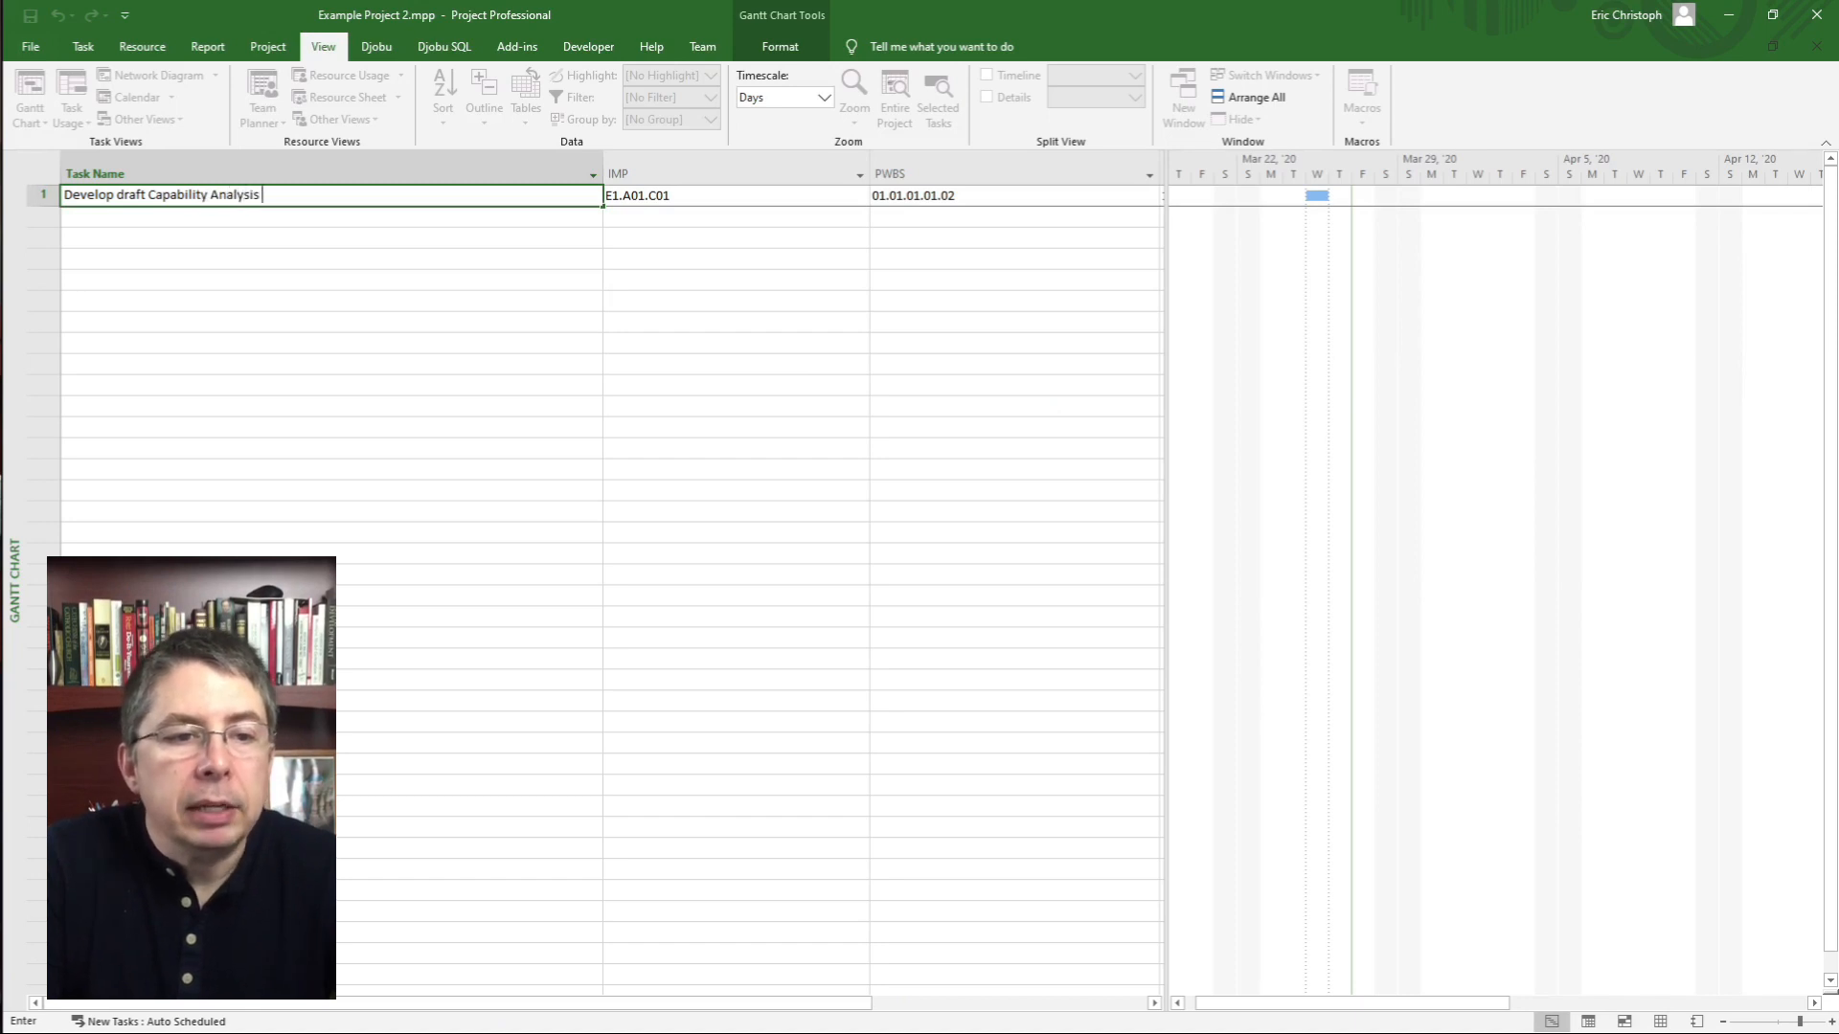
pyautogui.write('Report (CAR')
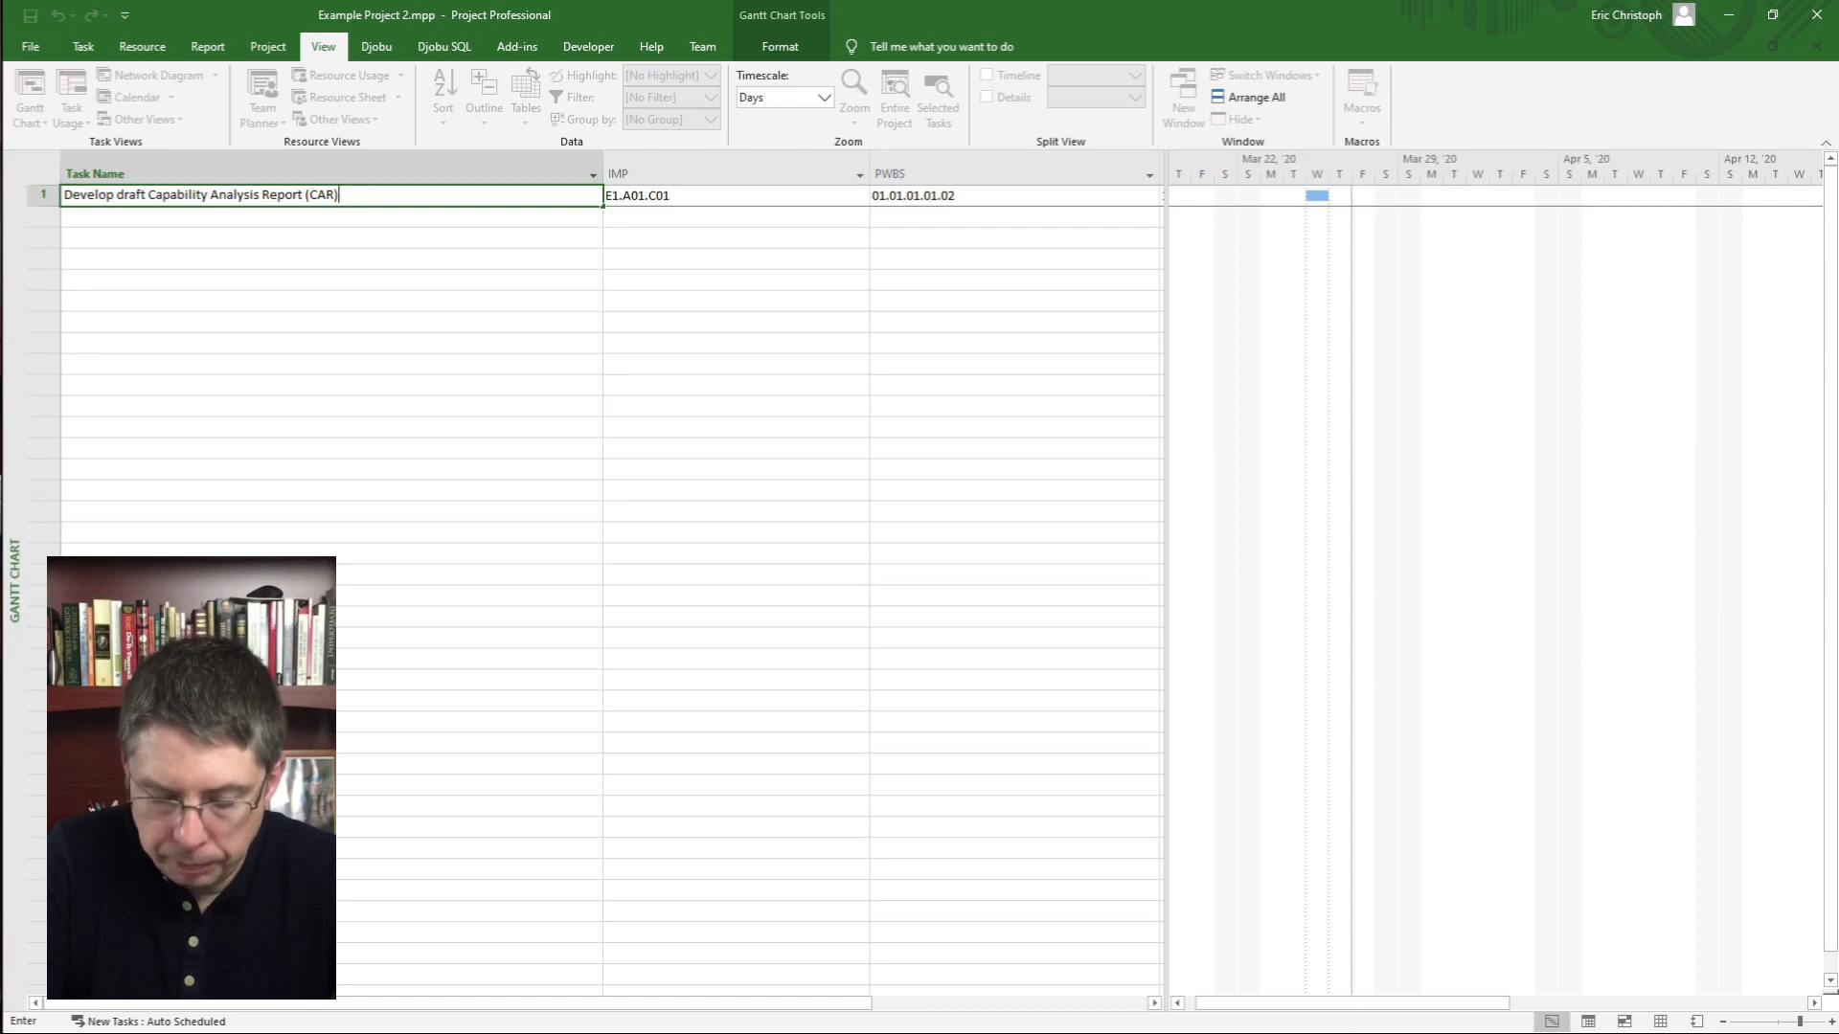
pyautogui.write(') - contract')
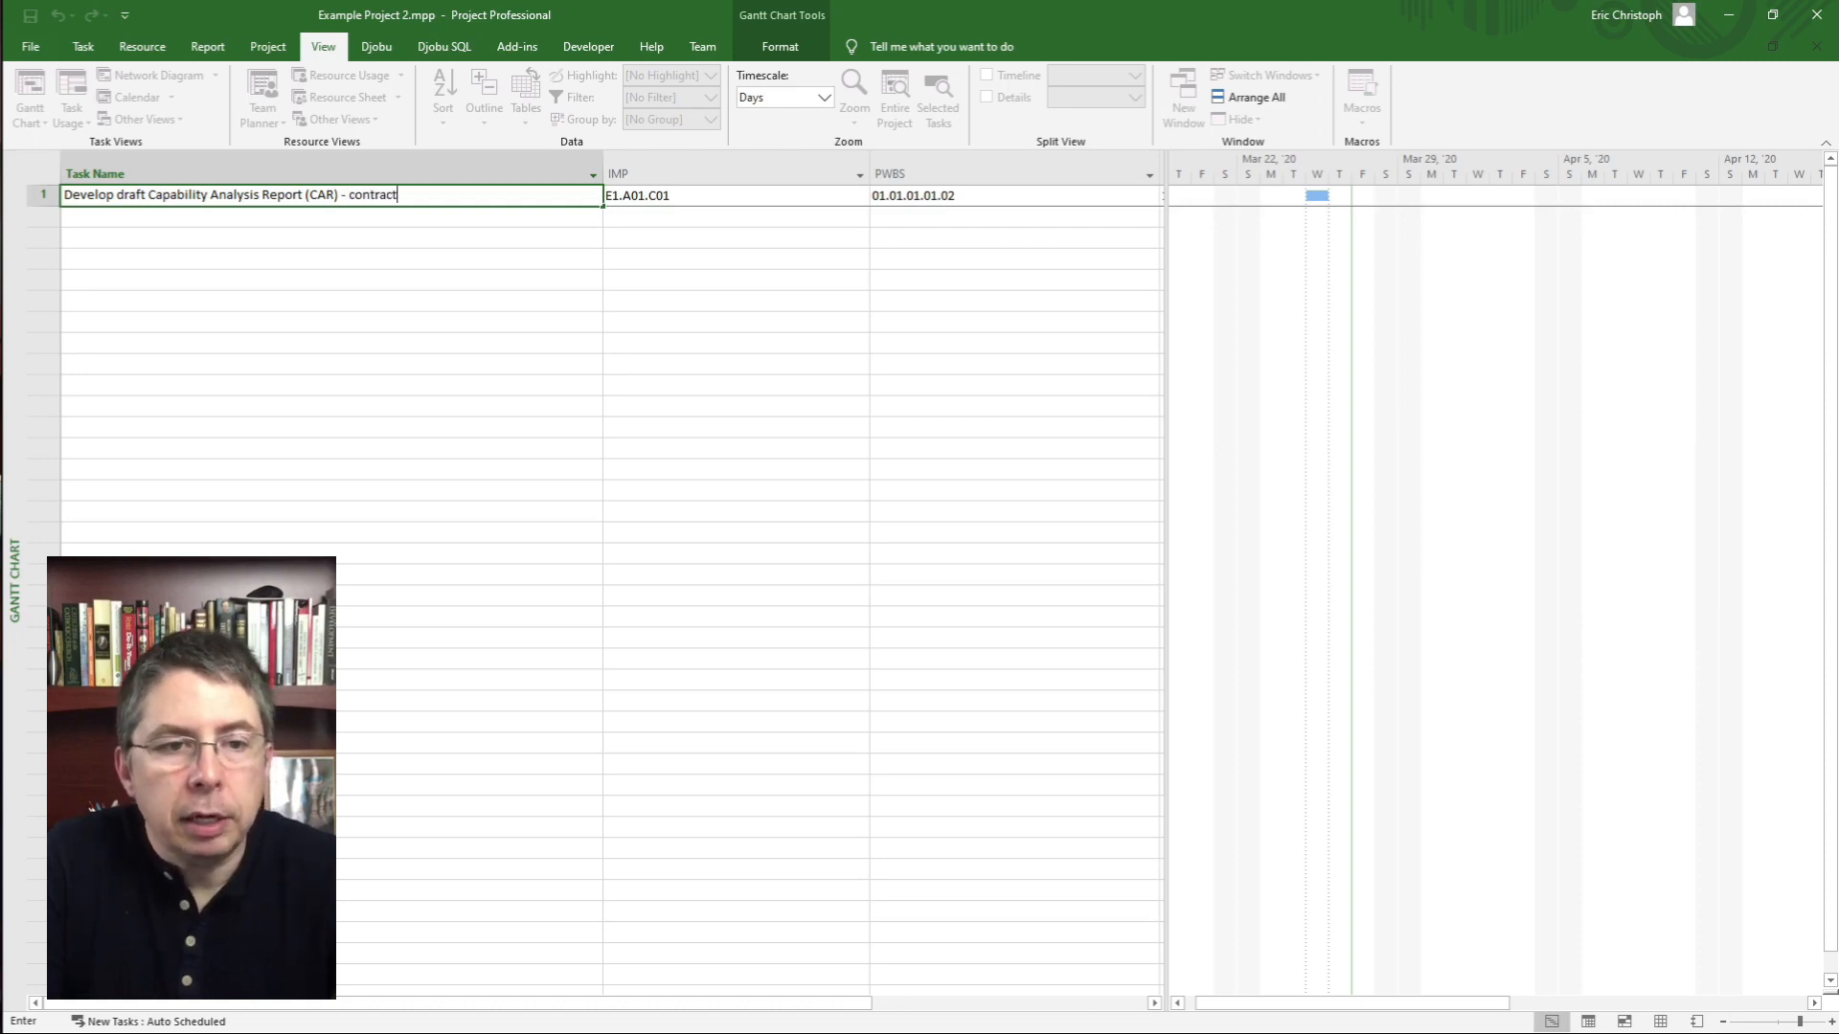
pyautogui.write('or inputs')
pyautogui.press('Return')
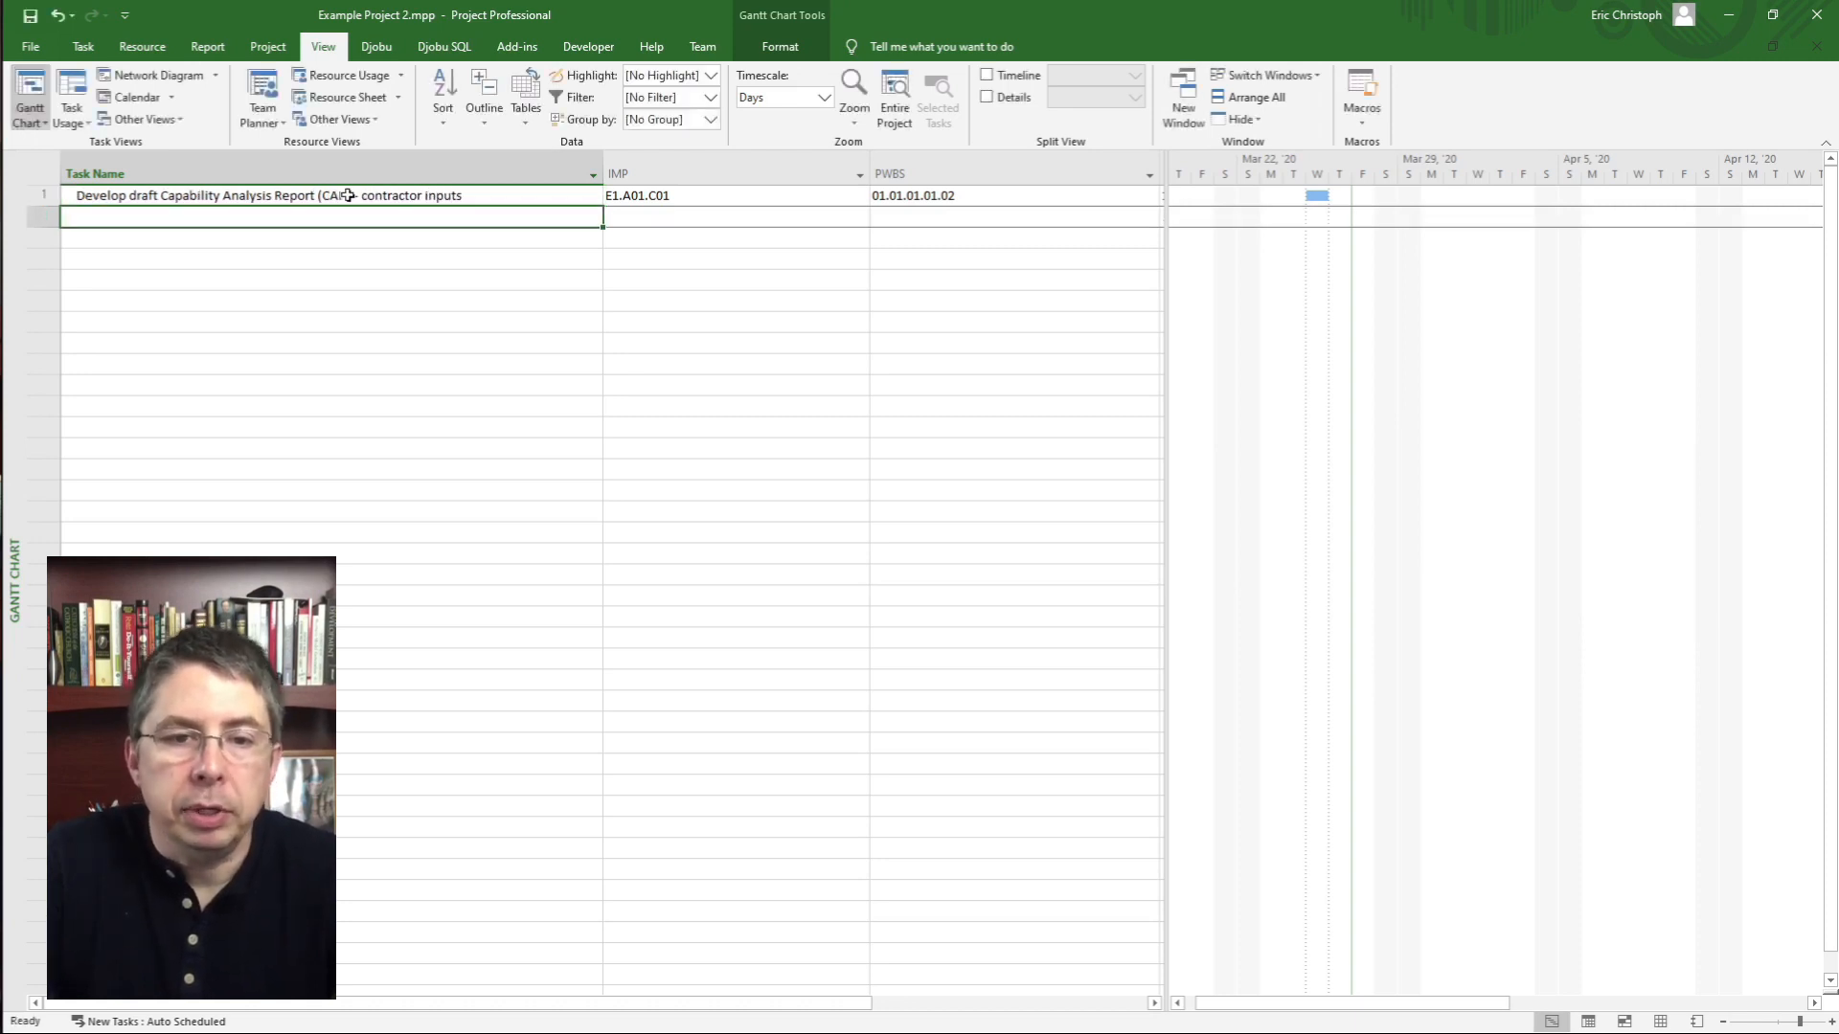
# - Check the first task's codes against both lists, keeping C01 Capability Analysis Report (CAR) for IMP and planning-phase 02 Contractor Personnel for PWBS
pyautogui.click(791, 203)
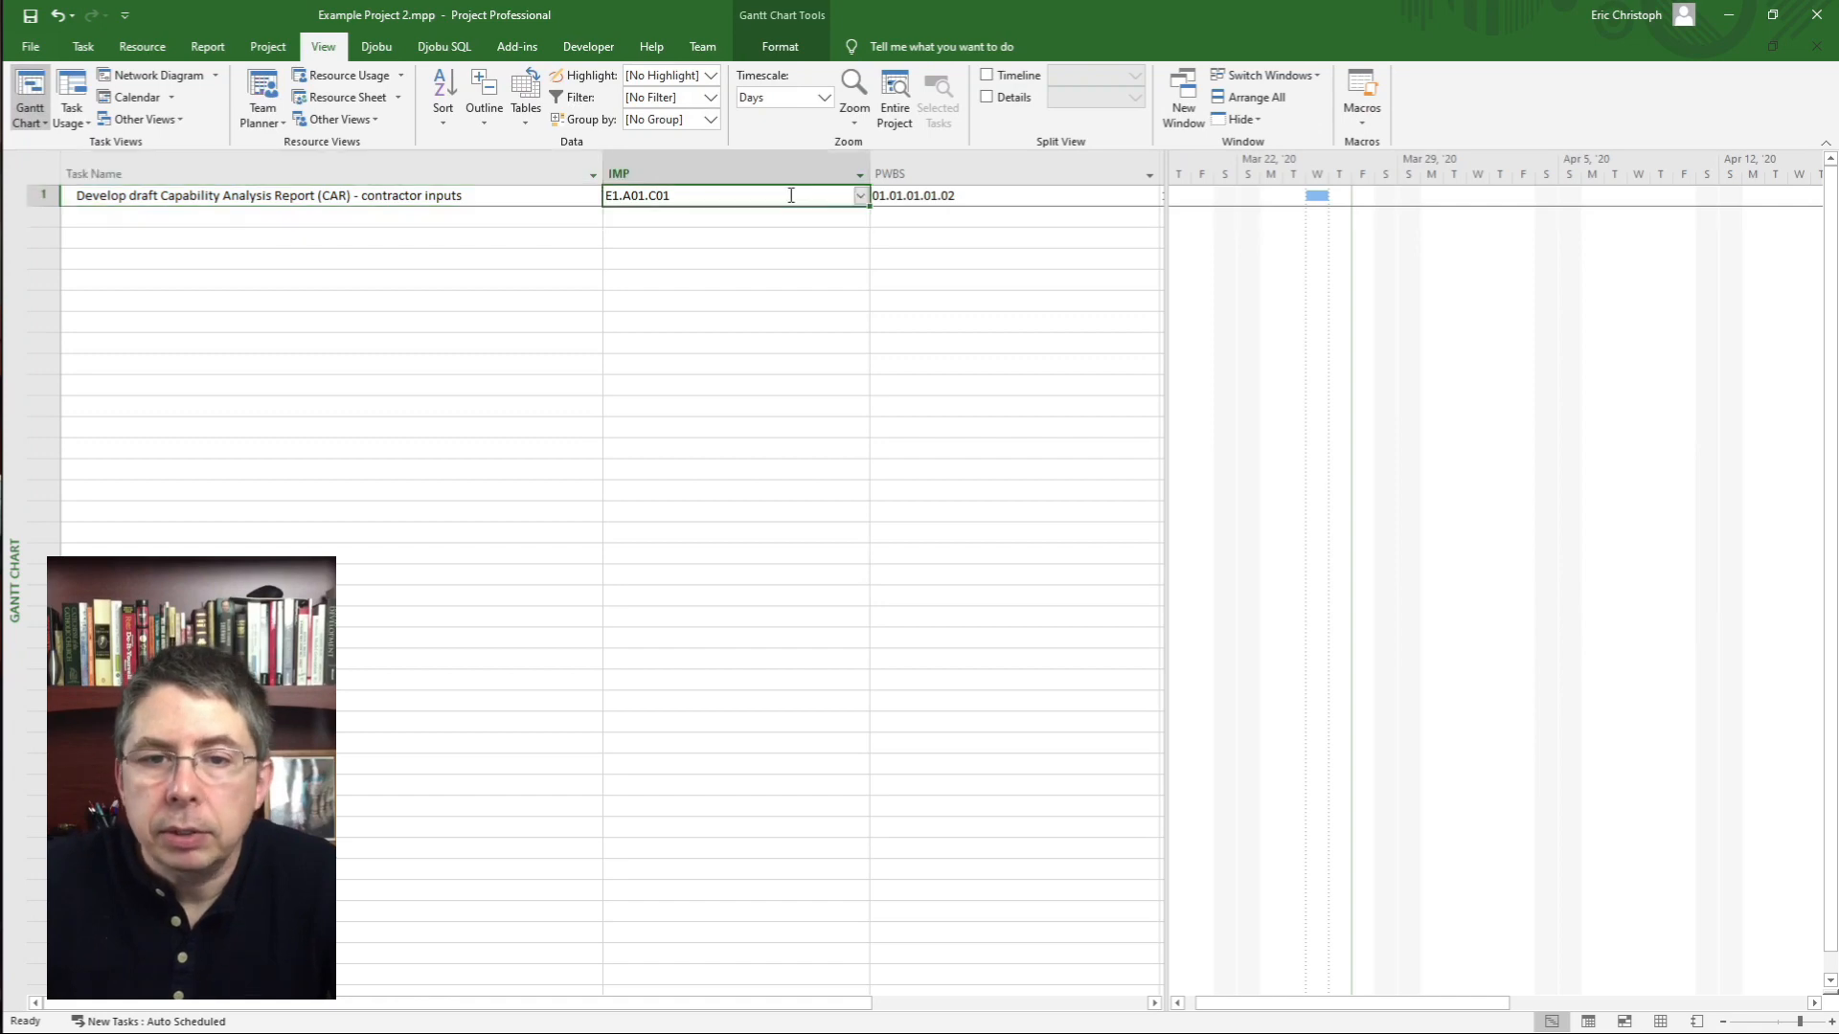
pyautogui.click(864, 201)
pyautogui.click(862, 196)
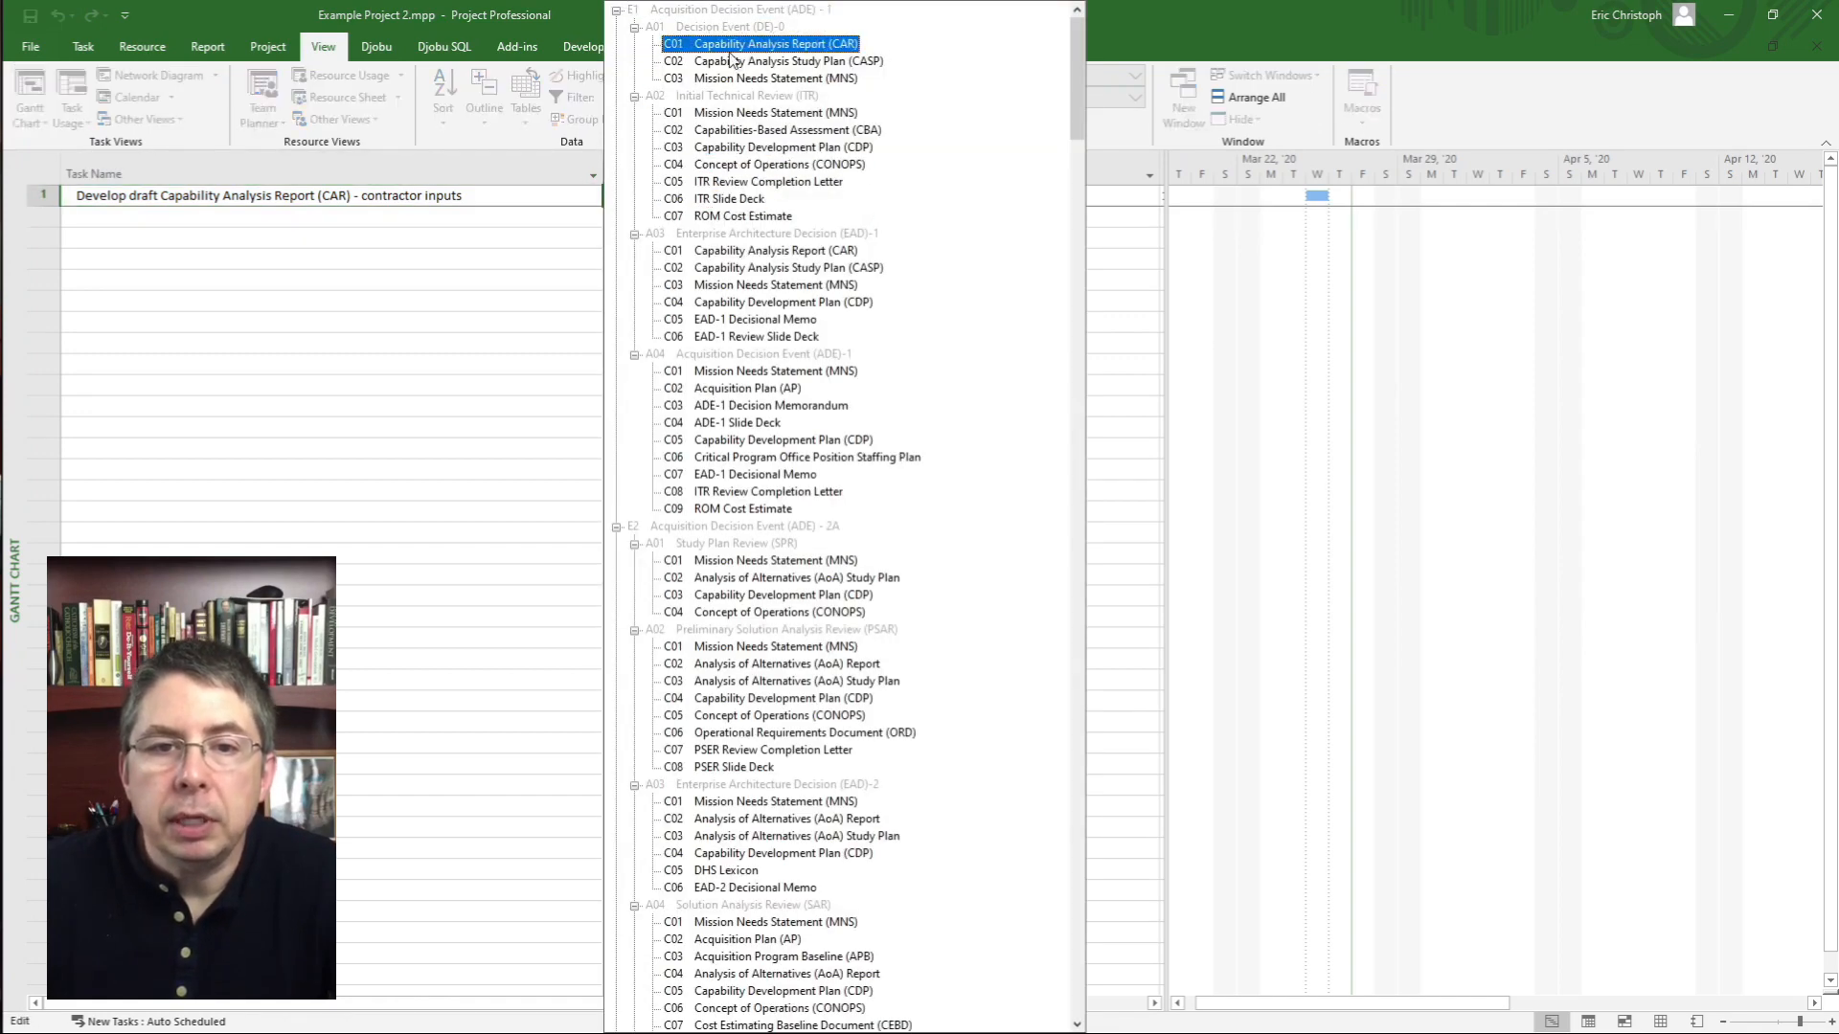
pyautogui.click(745, 45)
pyautogui.click(1015, 195)
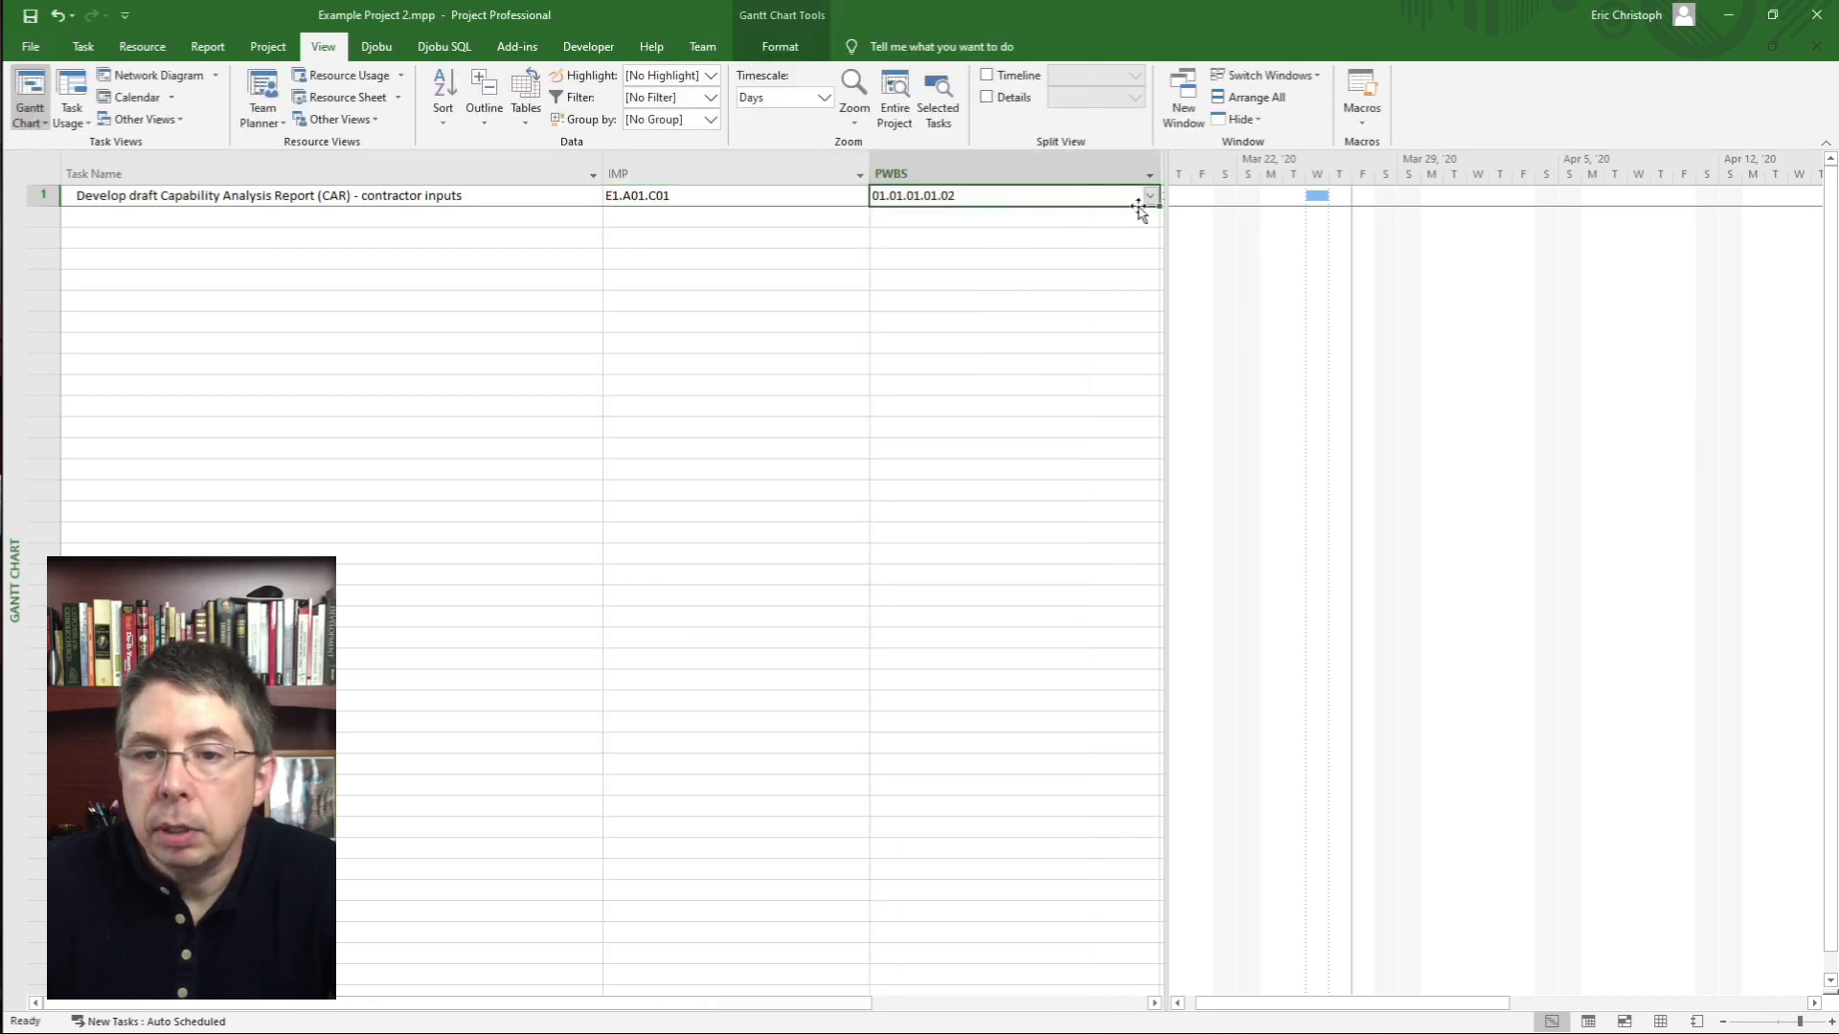
pyautogui.click(1148, 196)
pyautogui.click(1148, 196)
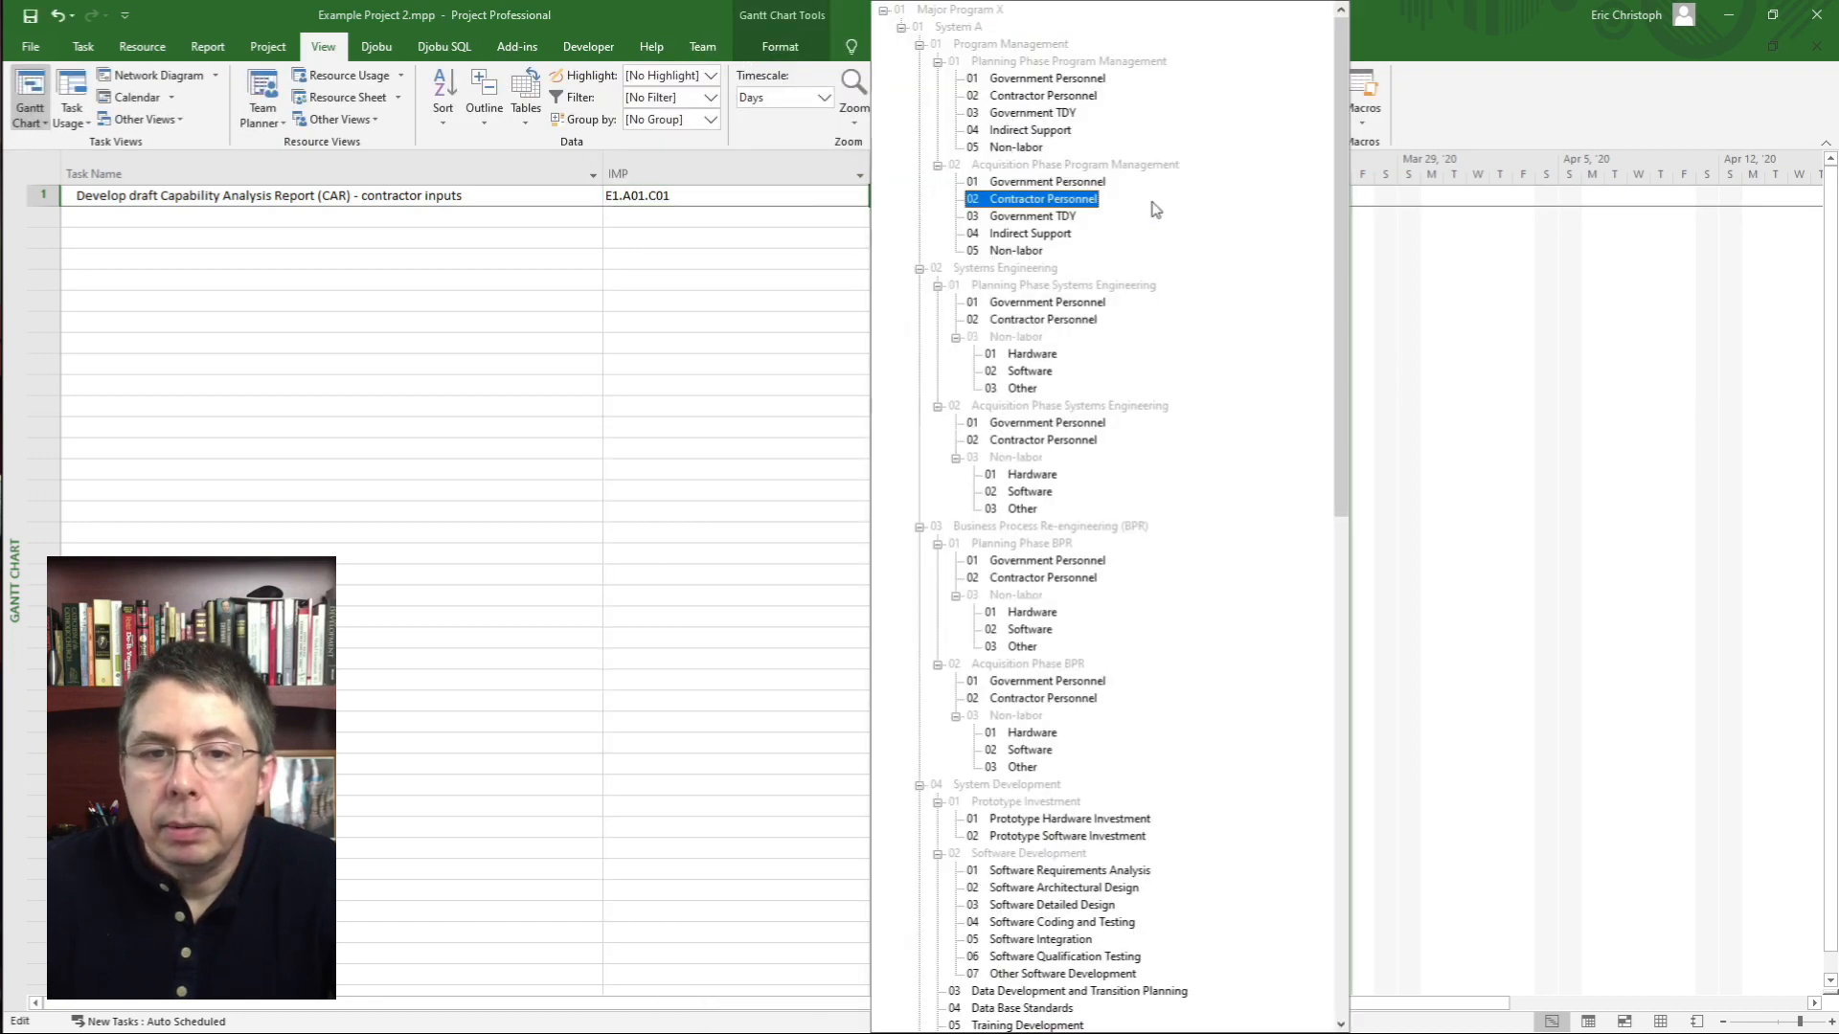
pyautogui.click(1024, 95)
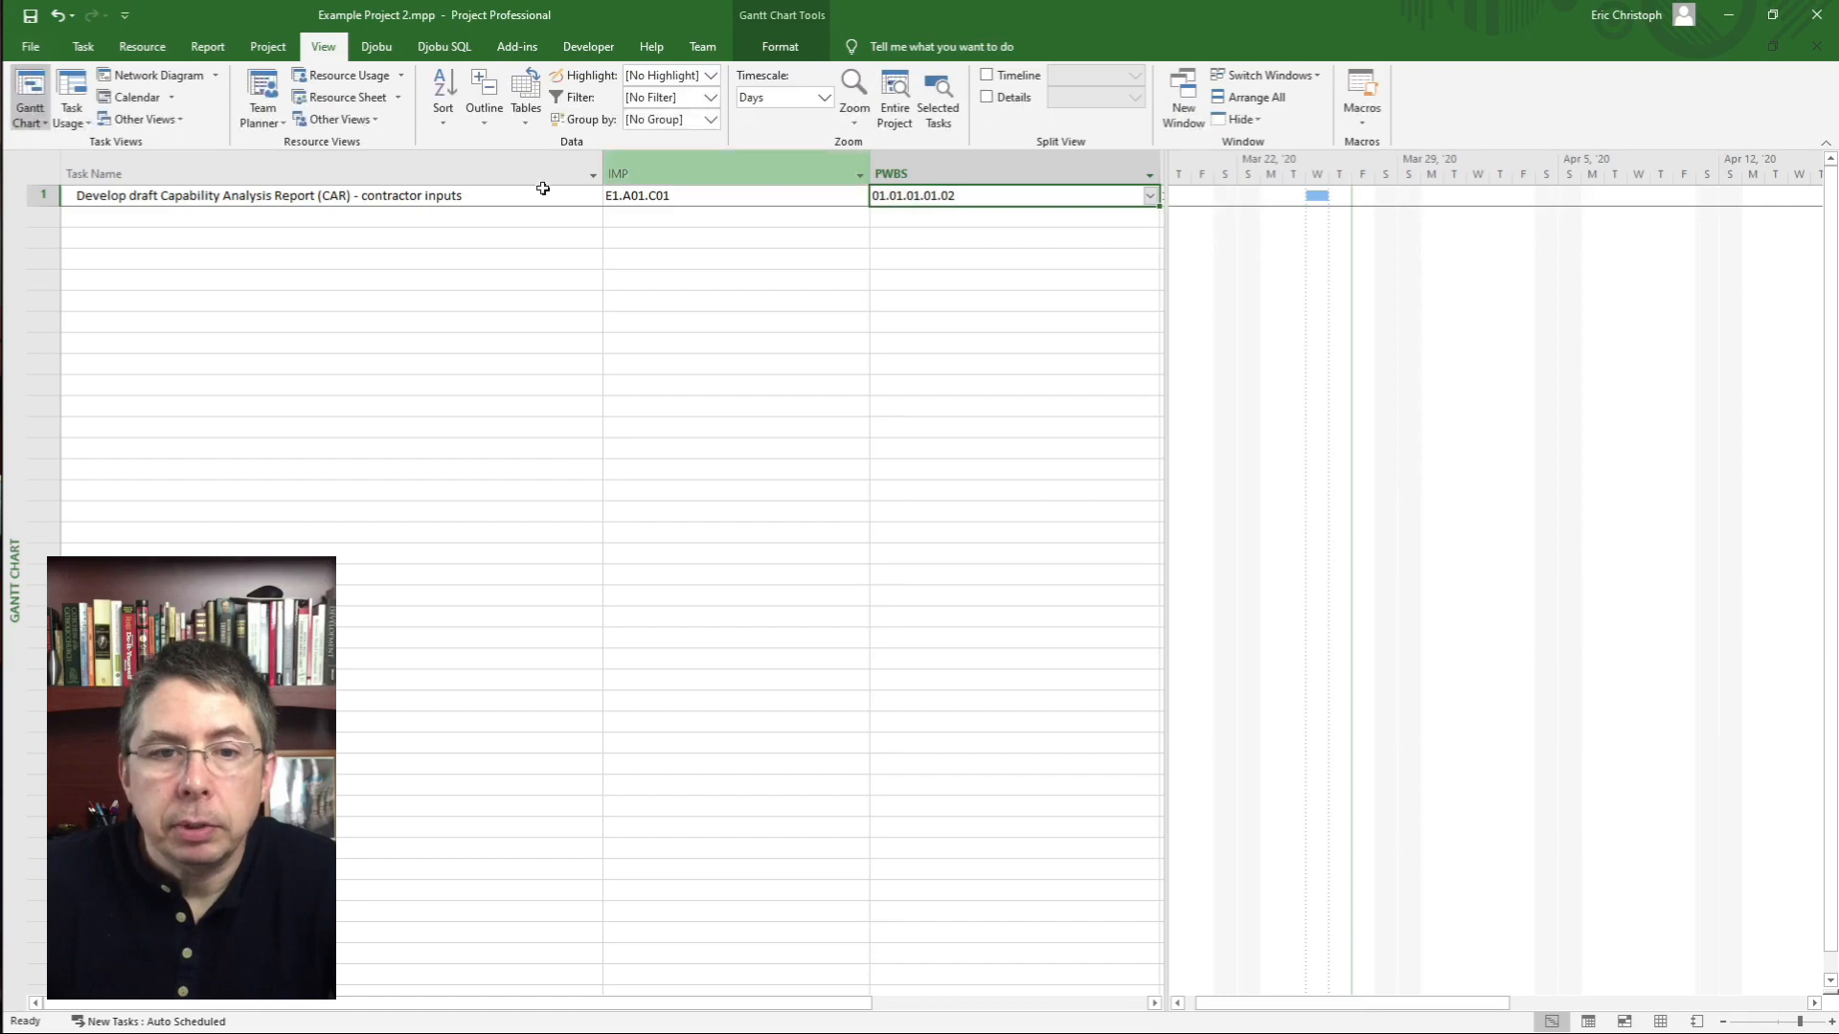
# - Copy the first task's name down into the second row
pyautogui.click(657, 218)
pyautogui.click(517, 200)
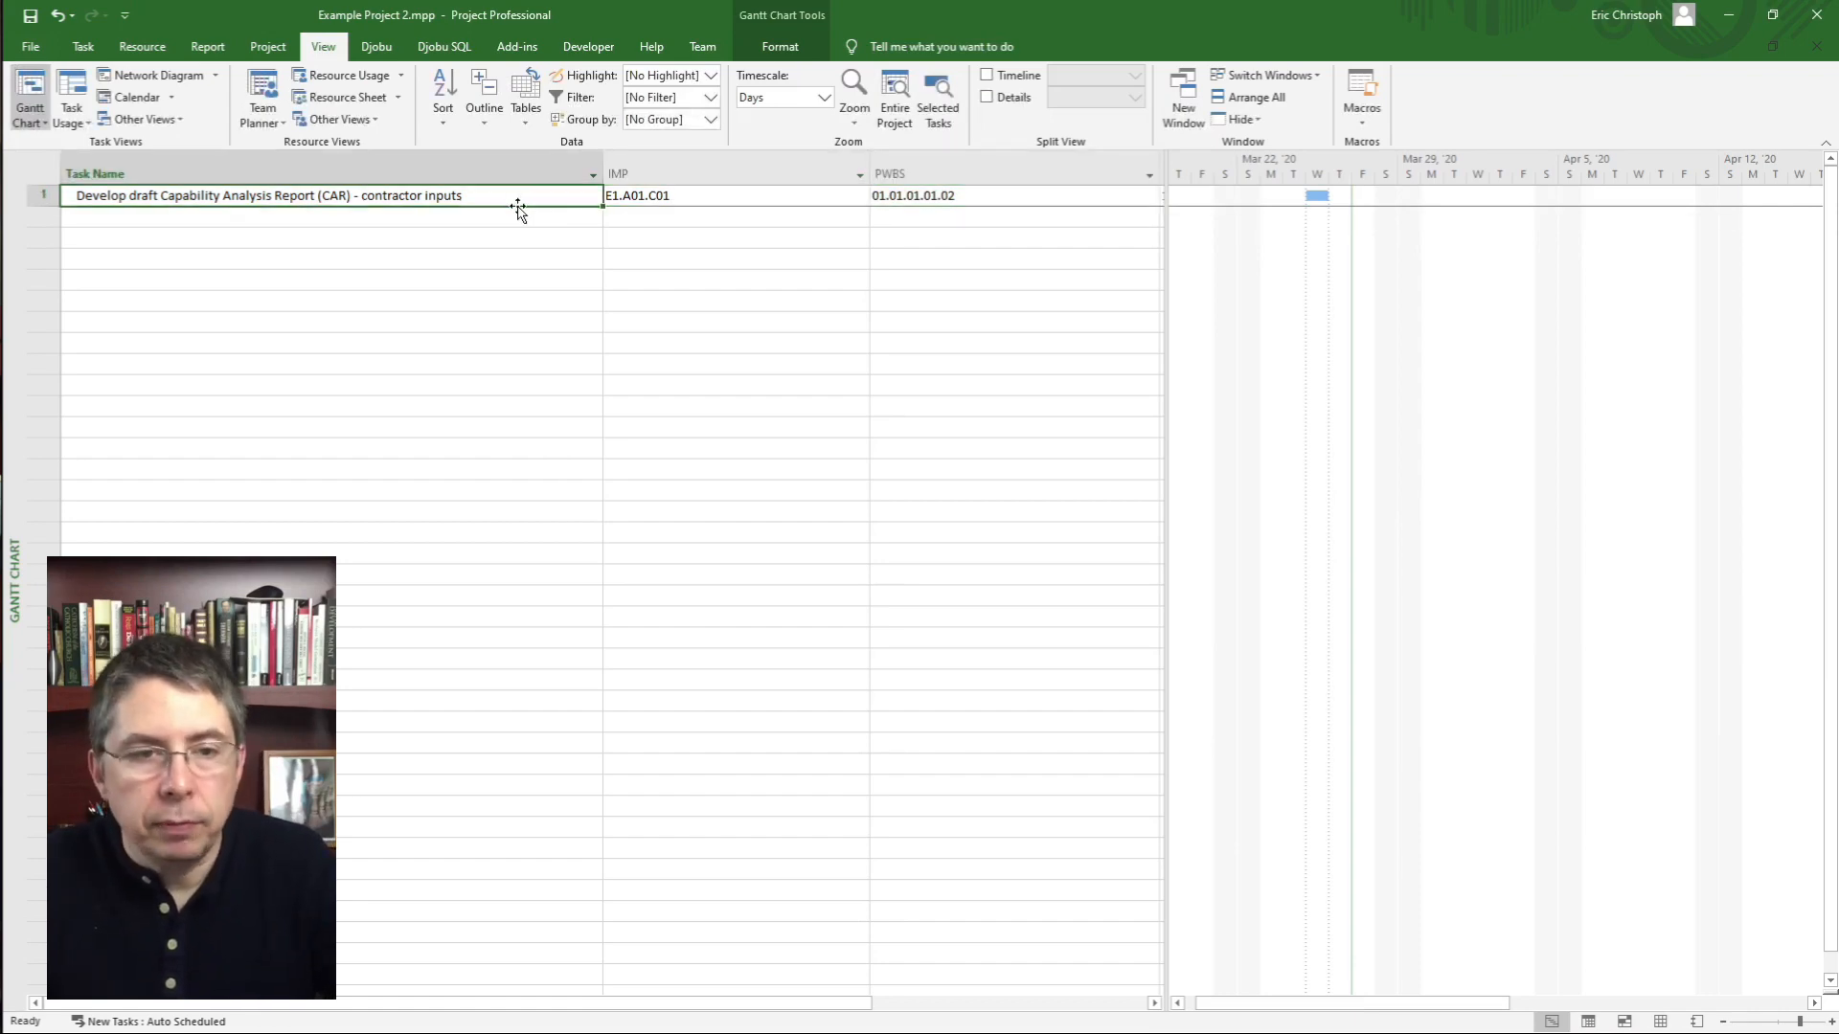
pyautogui.moveTo(517, 208); pyautogui.dragTo(518, 219)
# - Assign the second task IMP code C01 Capability Analysis Report (CAR) under A01 and PWBS code 01 Government Personnel under Planning Phase Program Management
pyautogui.click(655, 226)
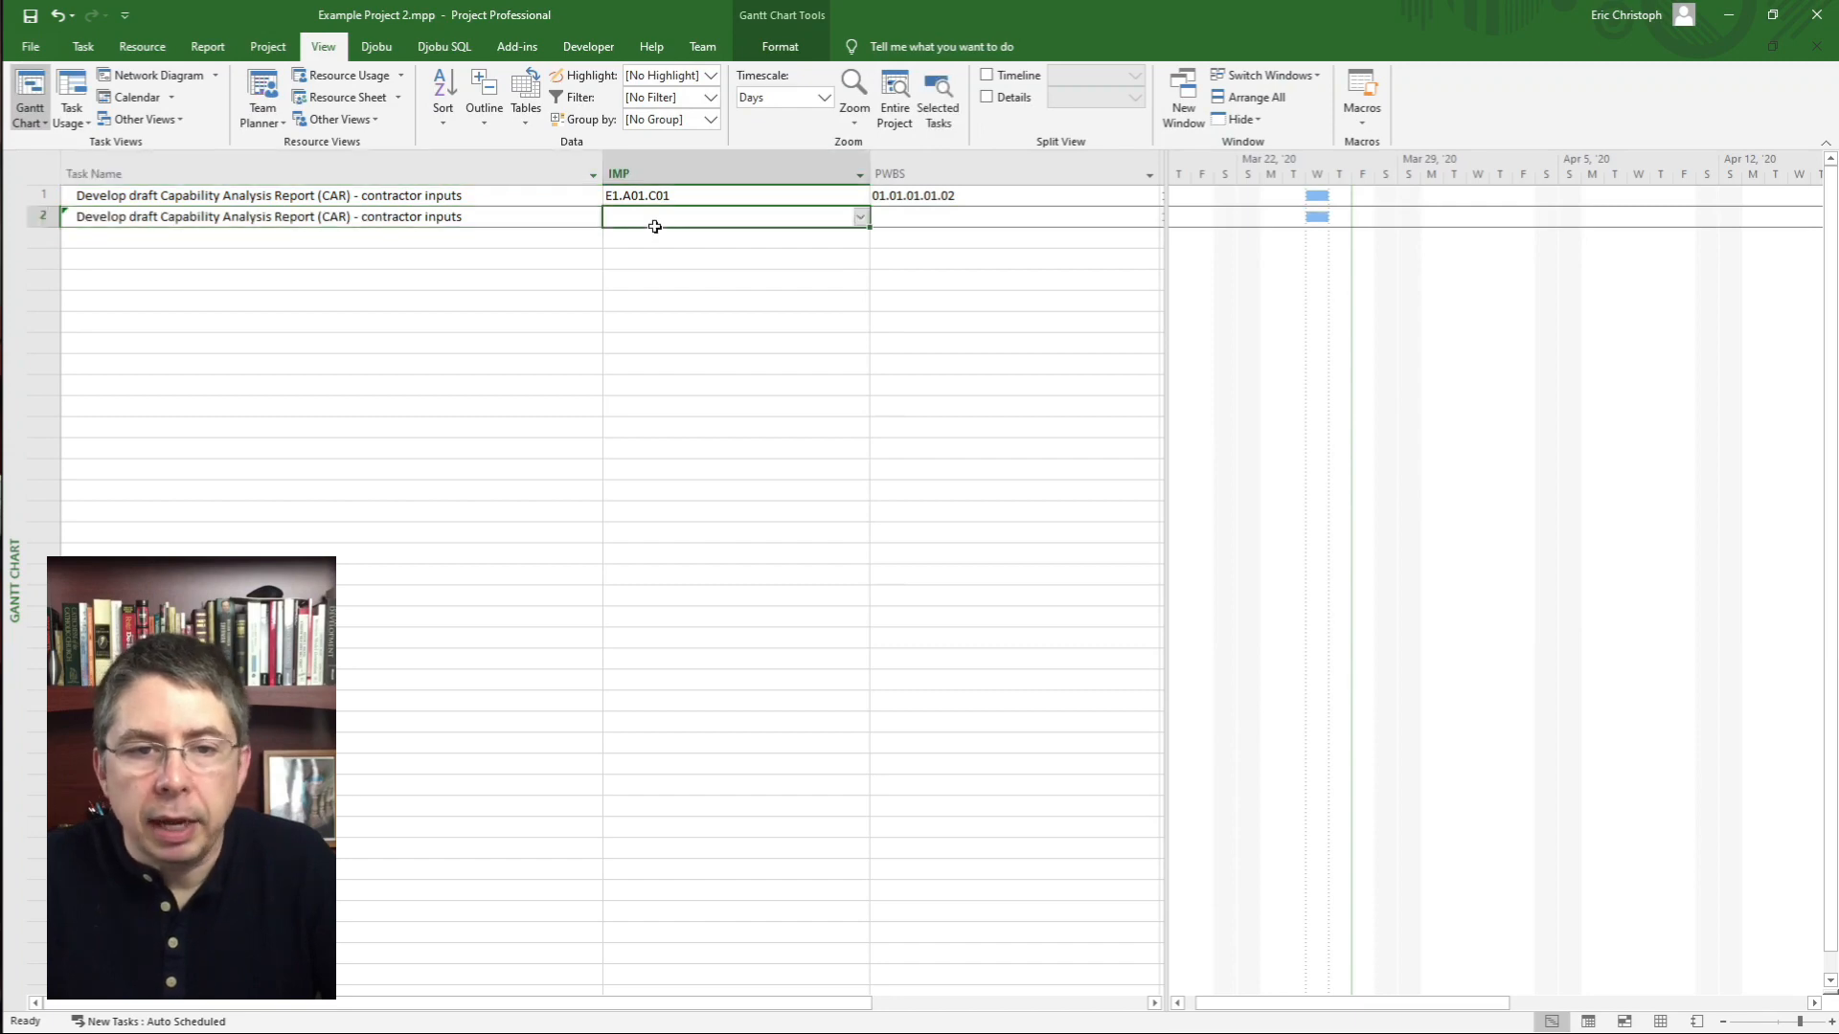
pyautogui.click(860, 217)
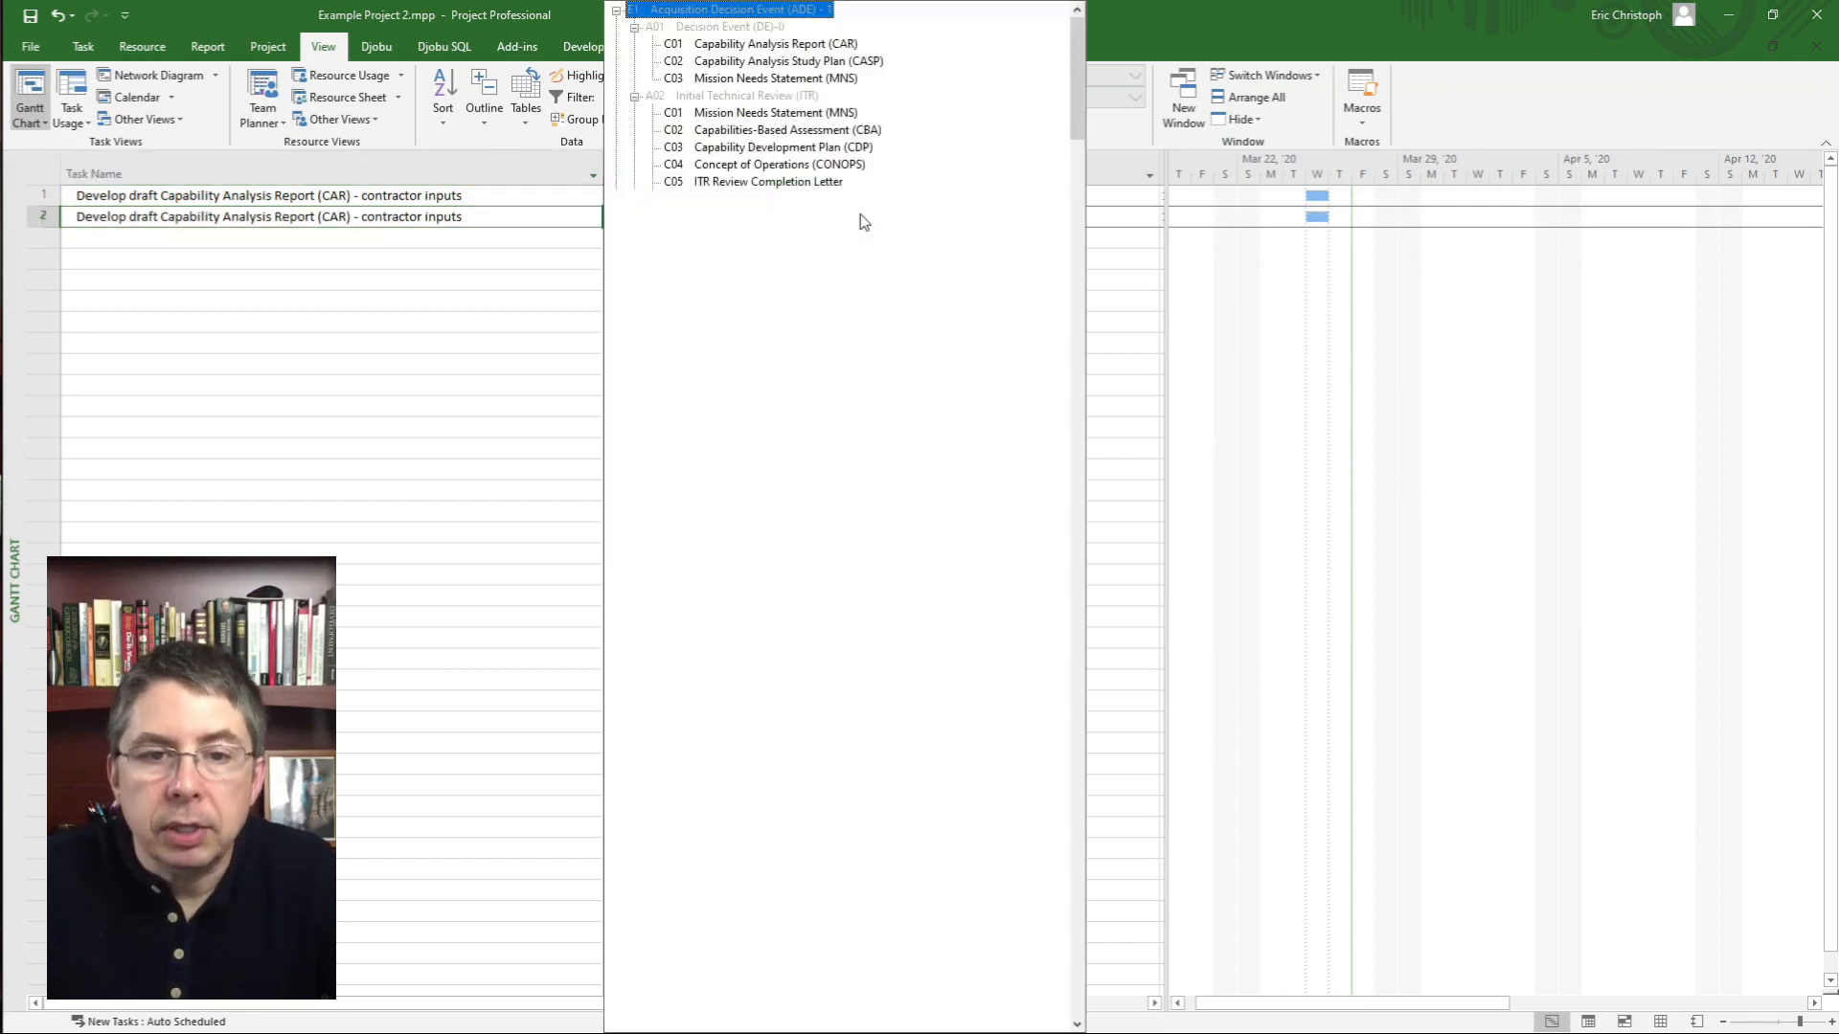
pyautogui.click(774, 43)
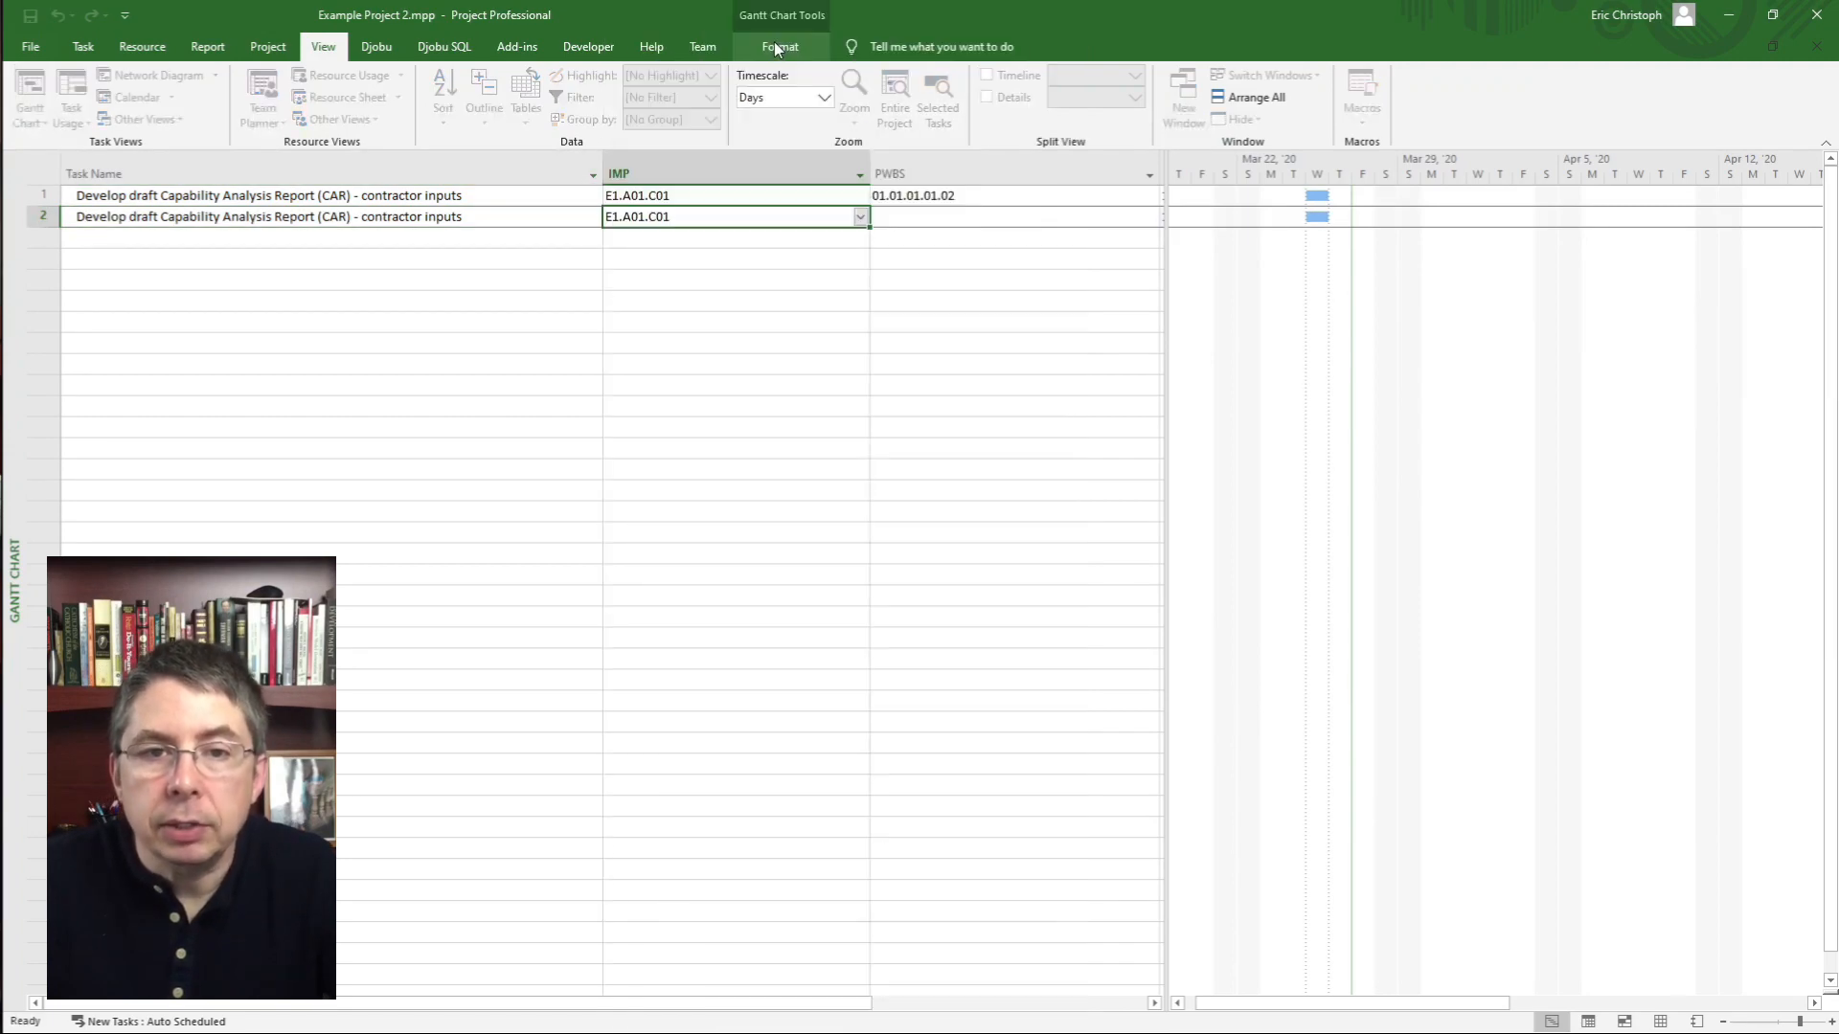
pyautogui.click(953, 215)
pyautogui.click(1150, 219)
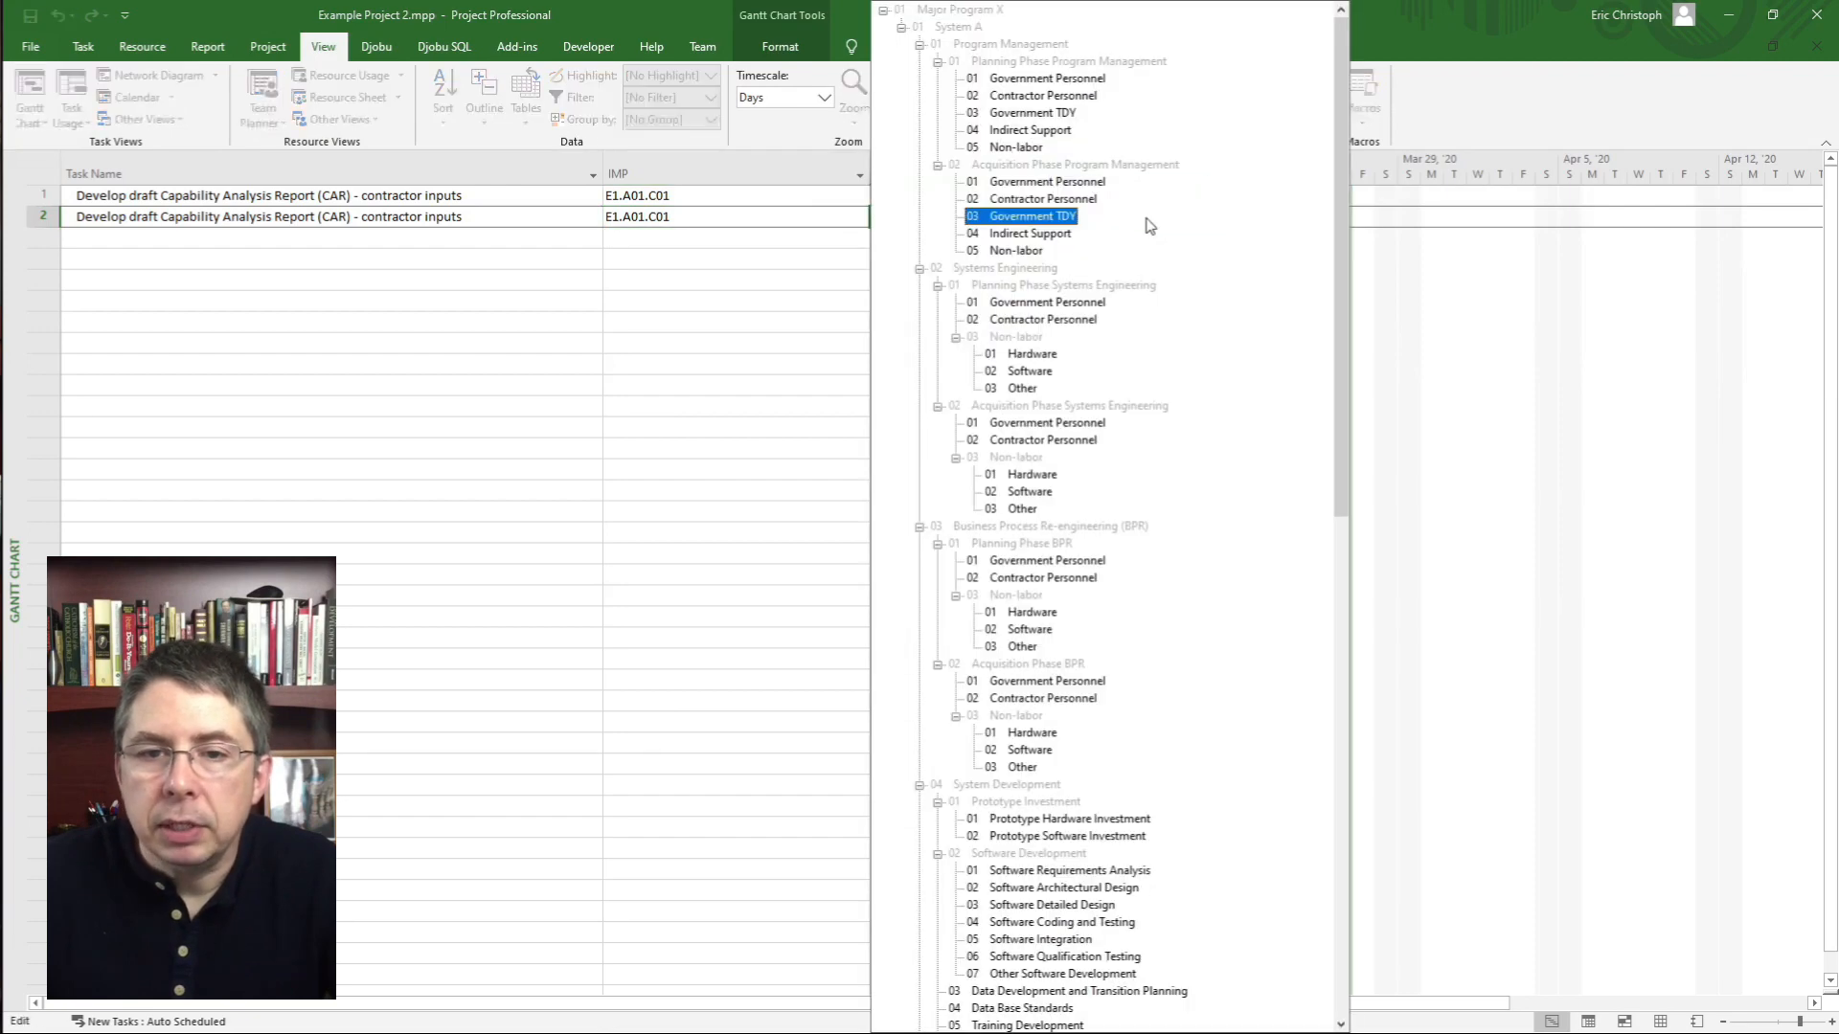
pyautogui.click(1047, 78)
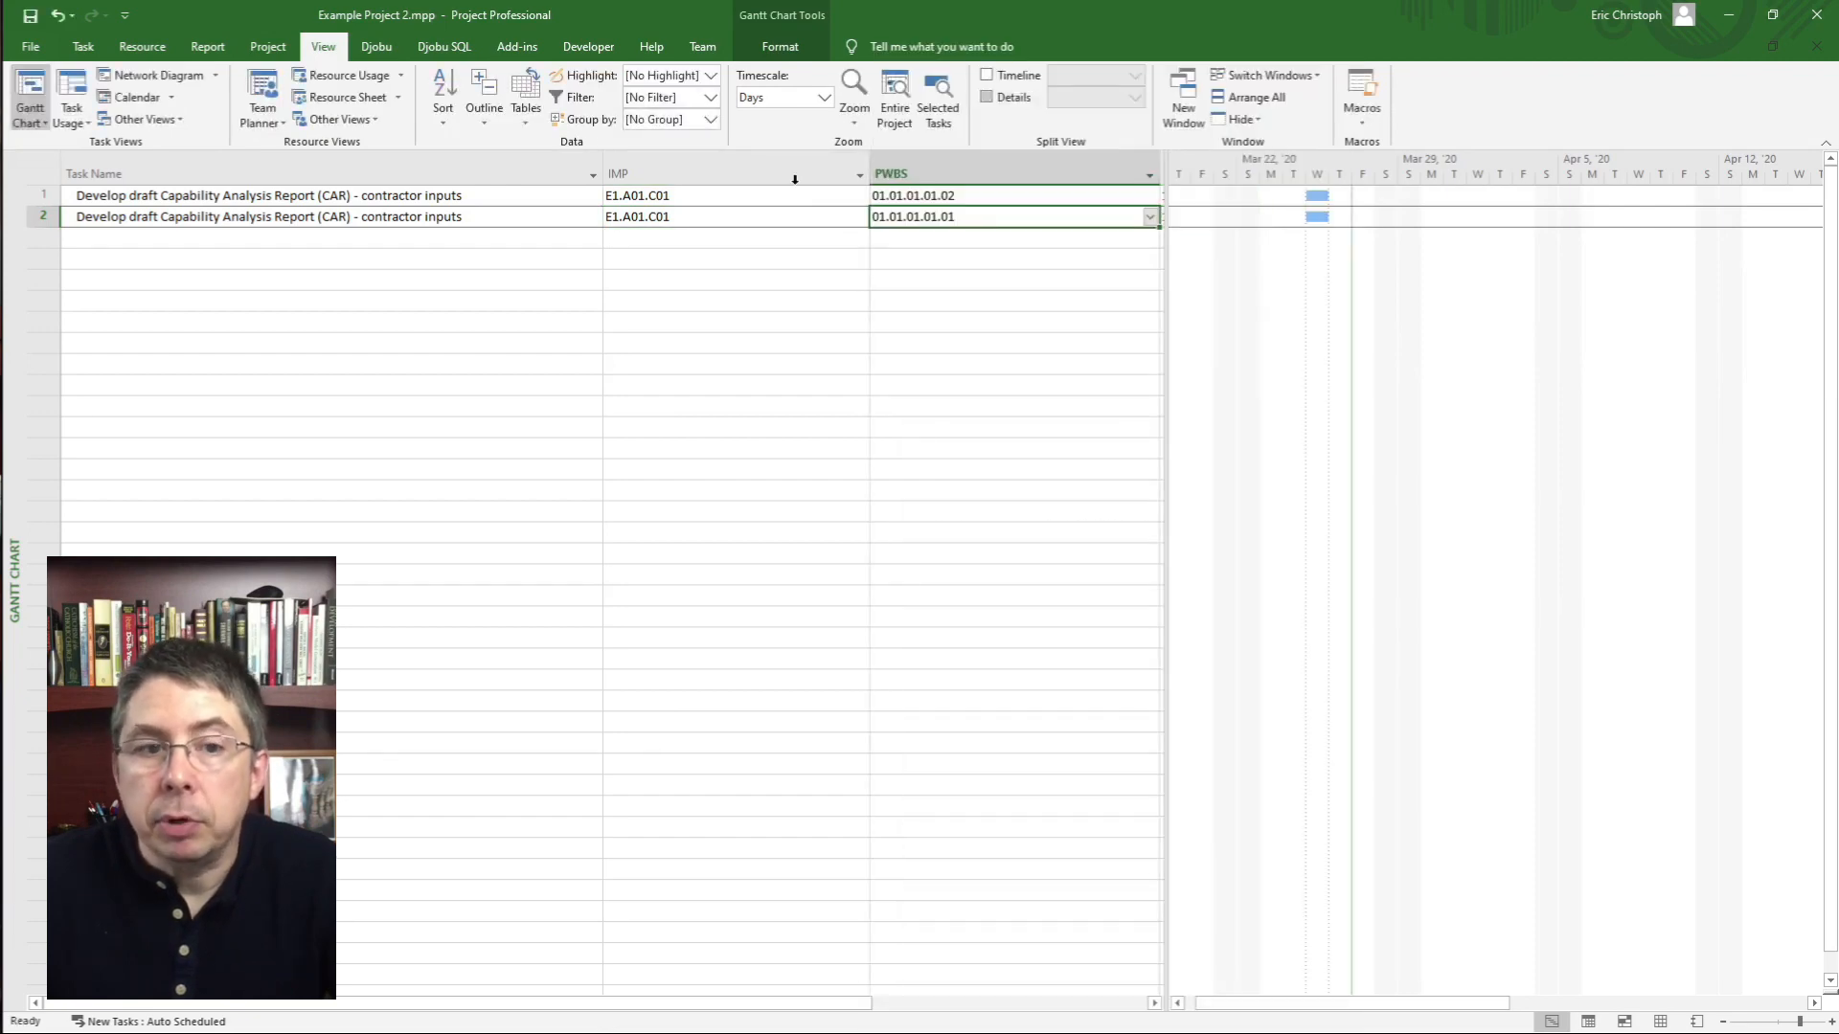
pyautogui.click(383, 218)
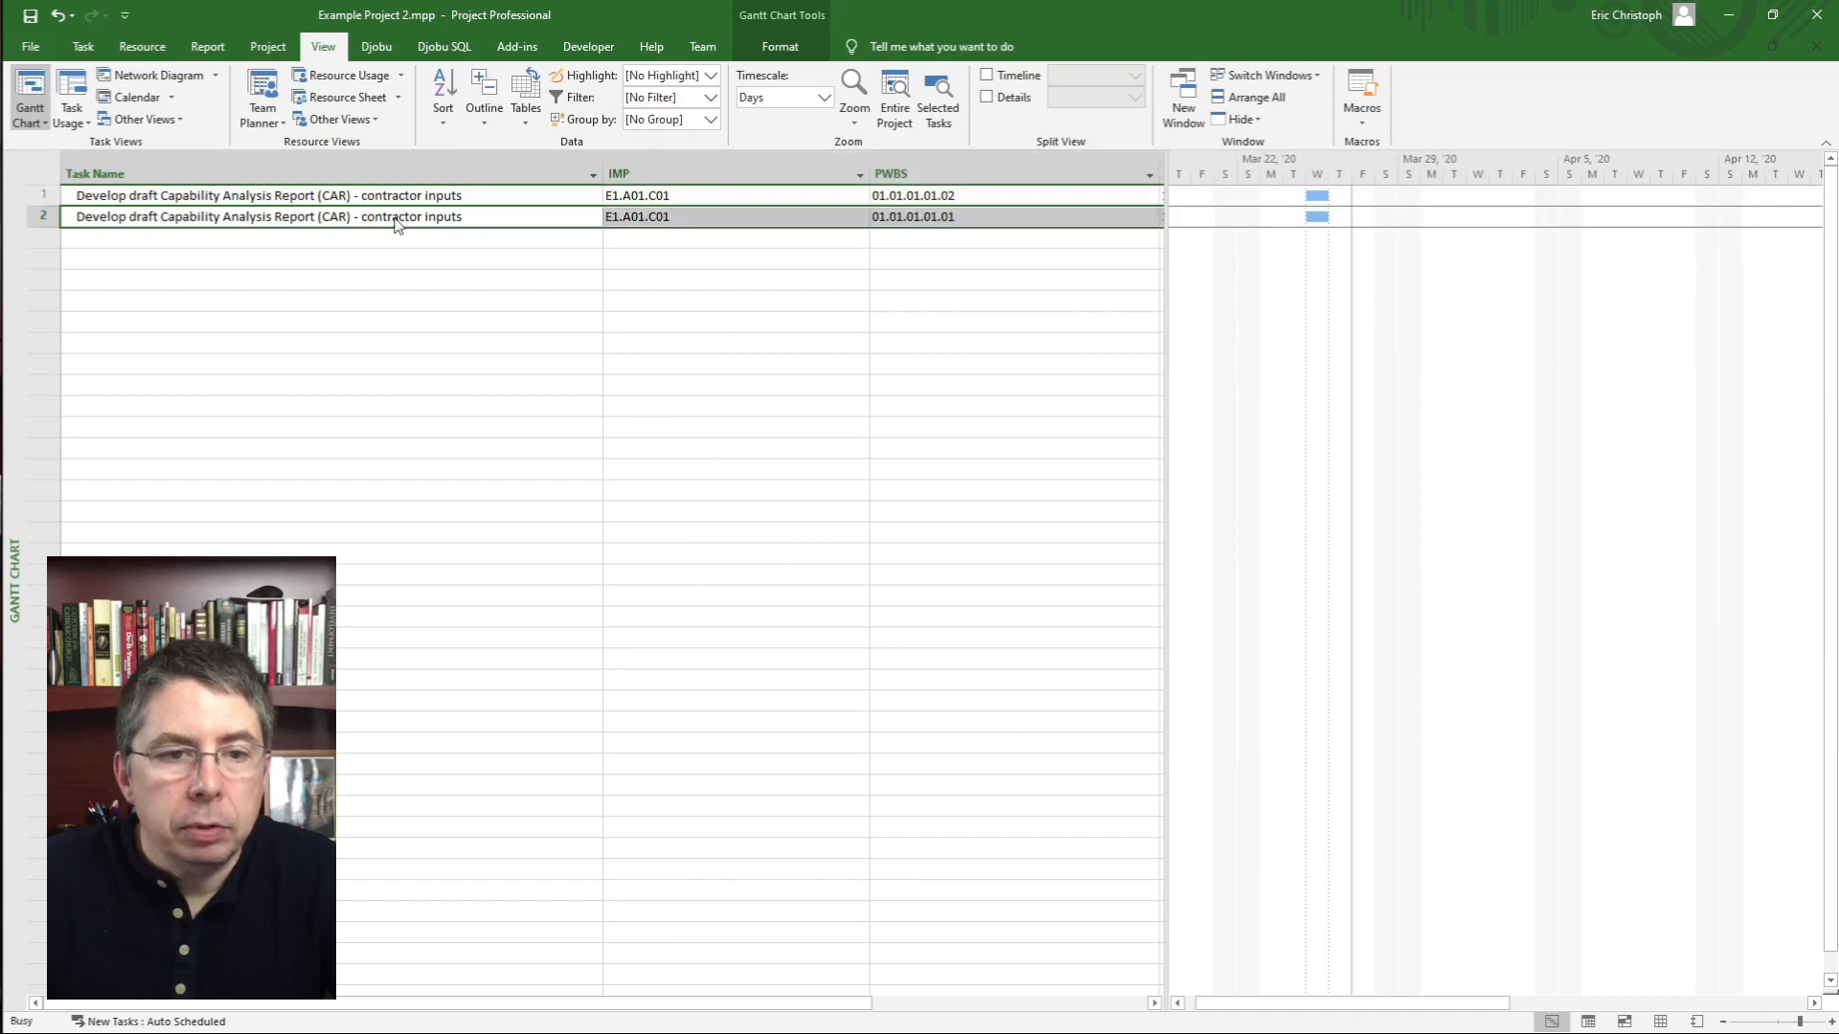
pyautogui.doubleClick(396, 221)
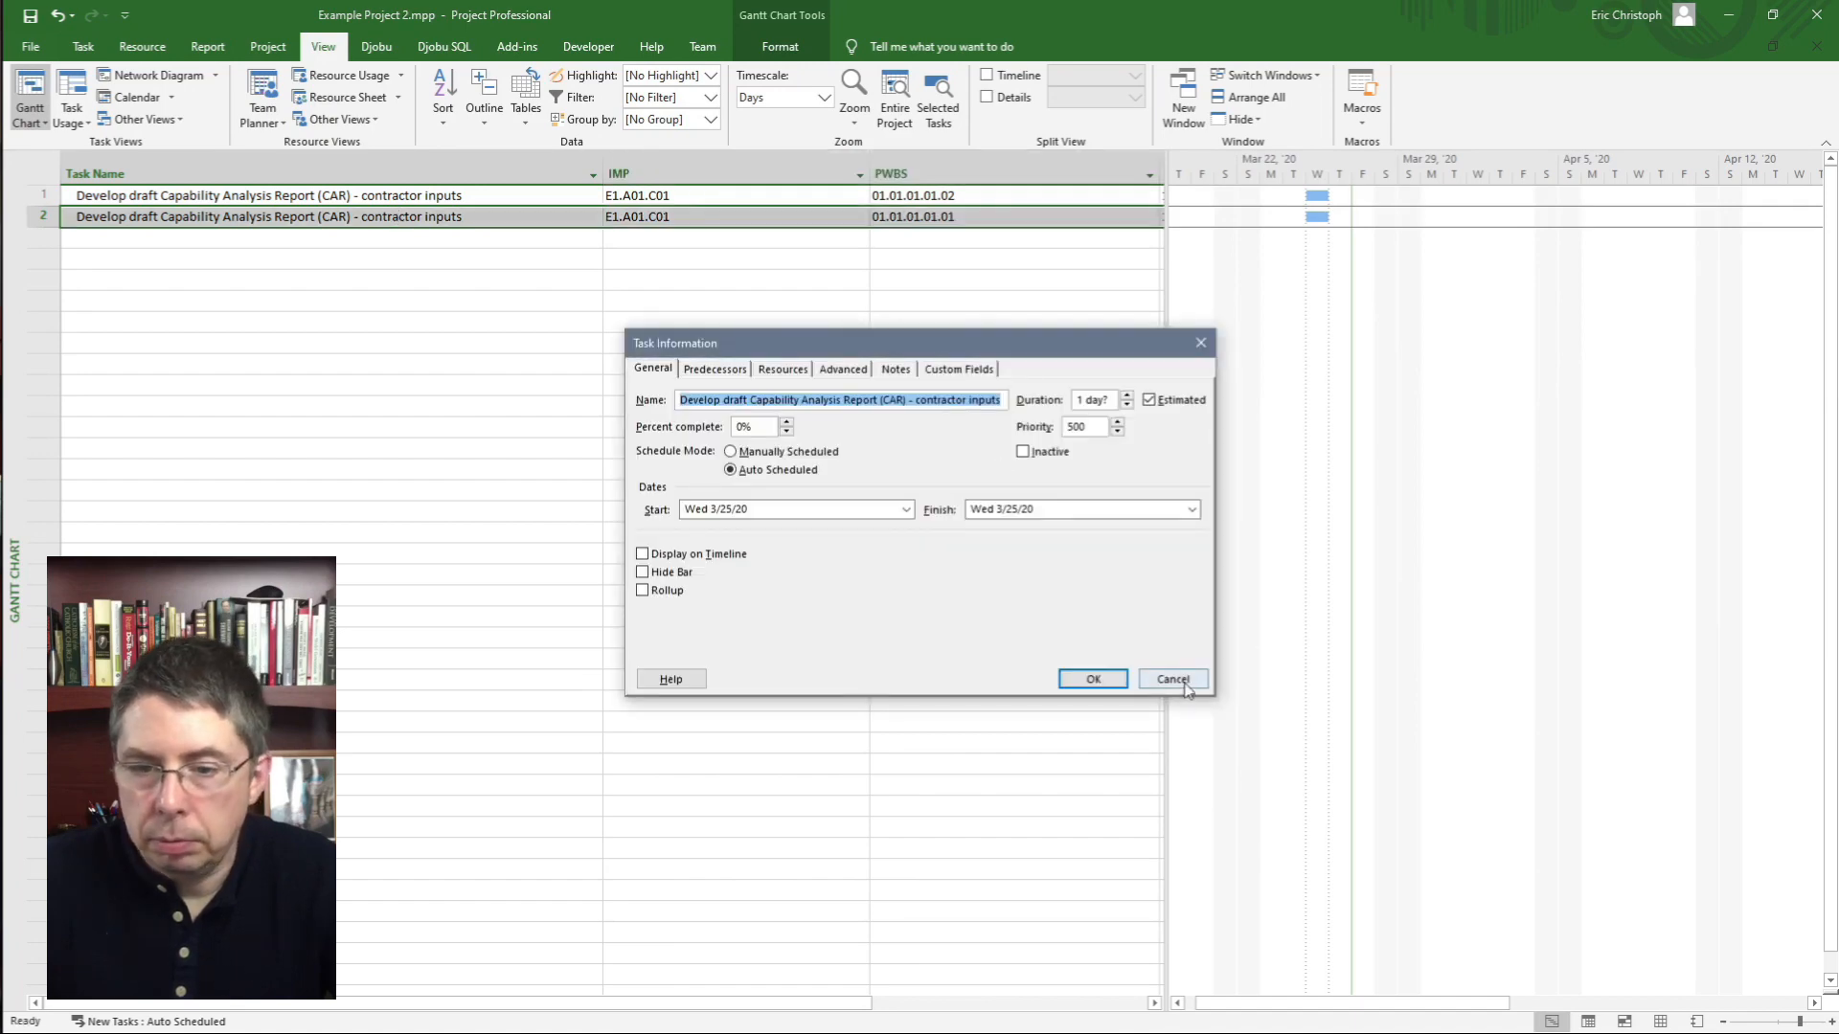
pyautogui.click(1177, 676)
# - Rename the second task as "Develop draft Capability Analysis Report (CAR) - government inputs"
pyautogui.click(450, 218)
pyautogui.click(410, 217)
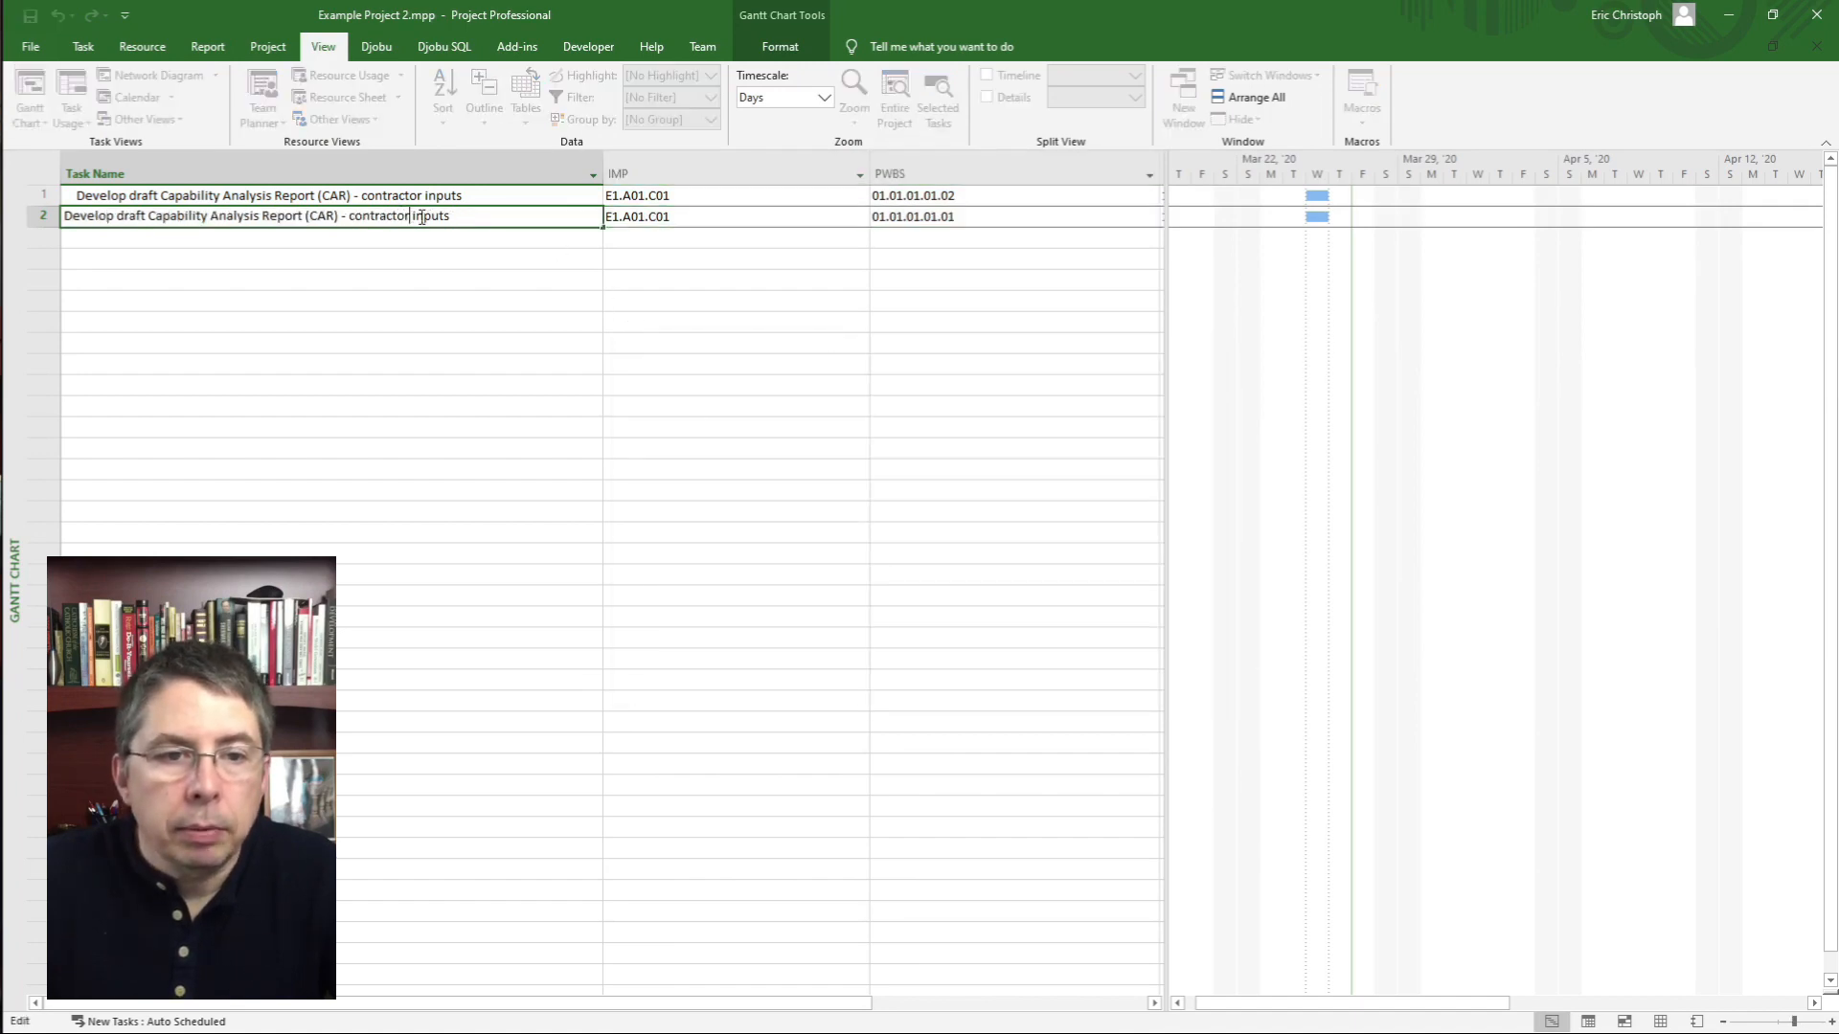
pyautogui.press('BackSpace')
pyautogui.press('BackSpace')
pyautogui.press('BackSpace')
pyautogui.press('BackSpace')
pyautogui.press('BackSpace')
pyautogui.press('BackSpace')
pyautogui.press('BackSpace')
pyautogui.press('BackSpace')
pyautogui.press('BackSpace')
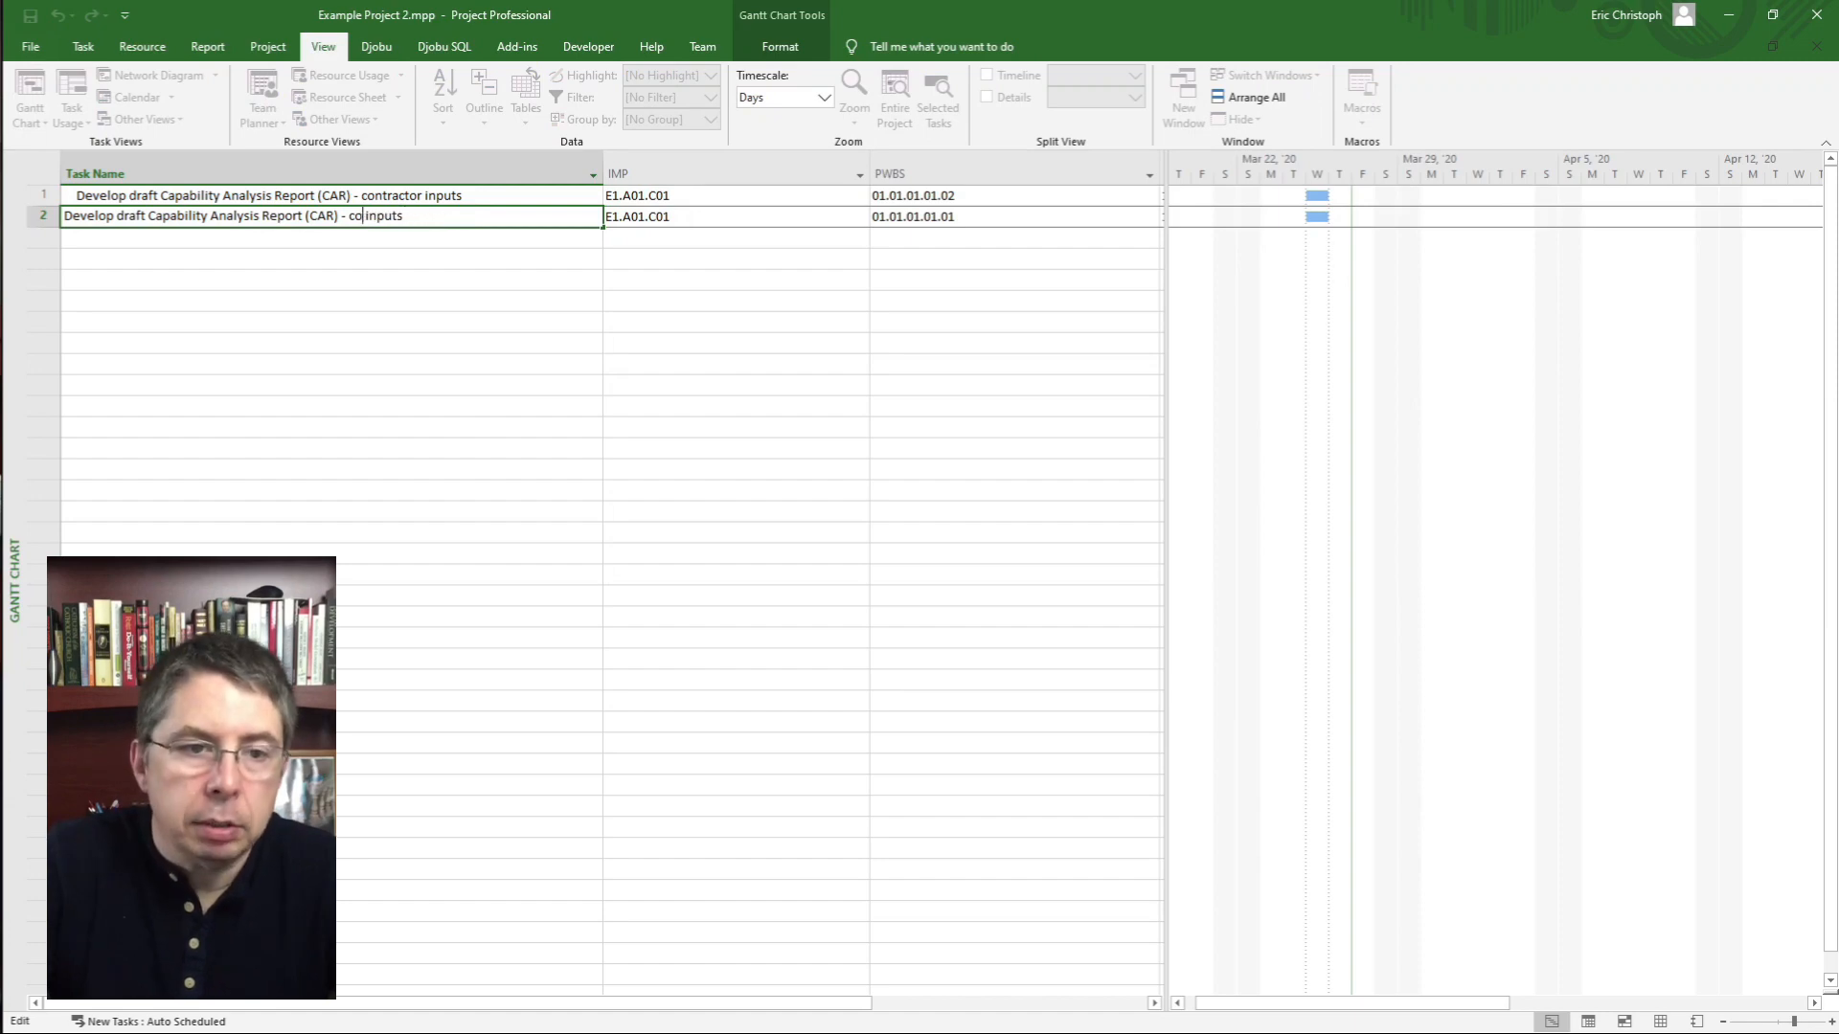
pyautogui.press('BackSpace')
pyautogui.write('government')
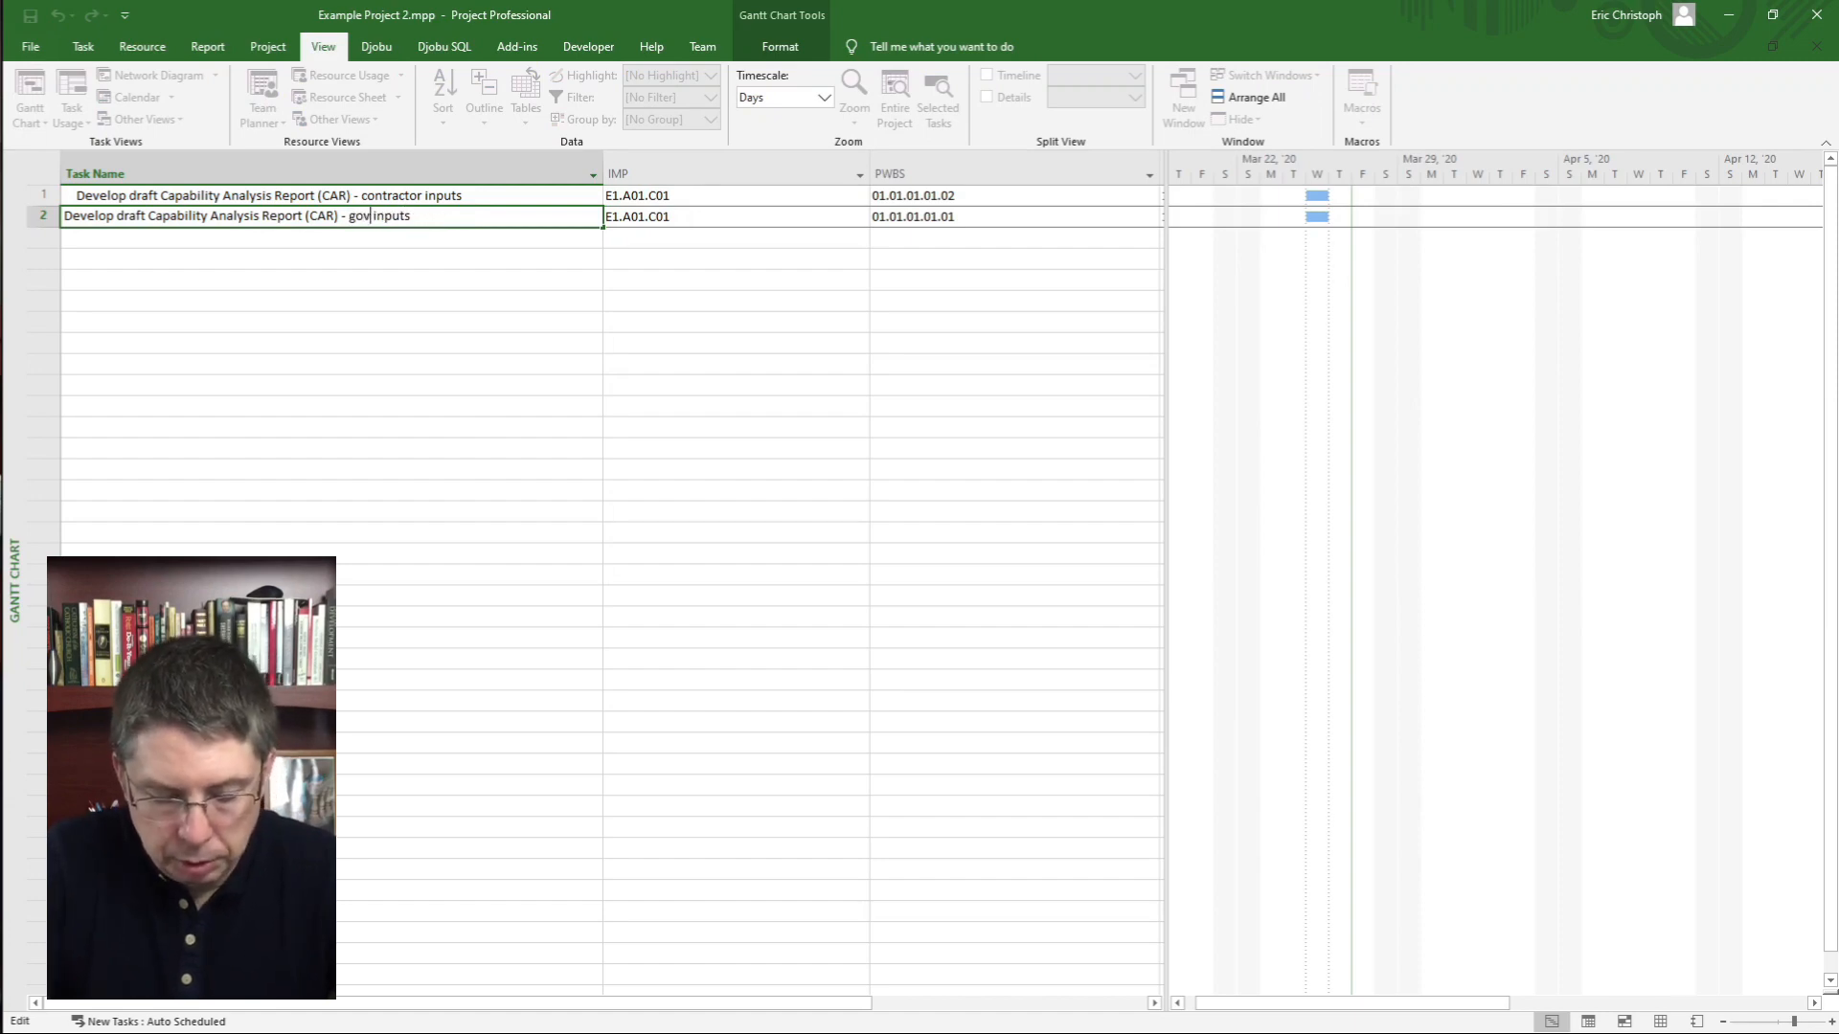
pyautogui.press('Return')
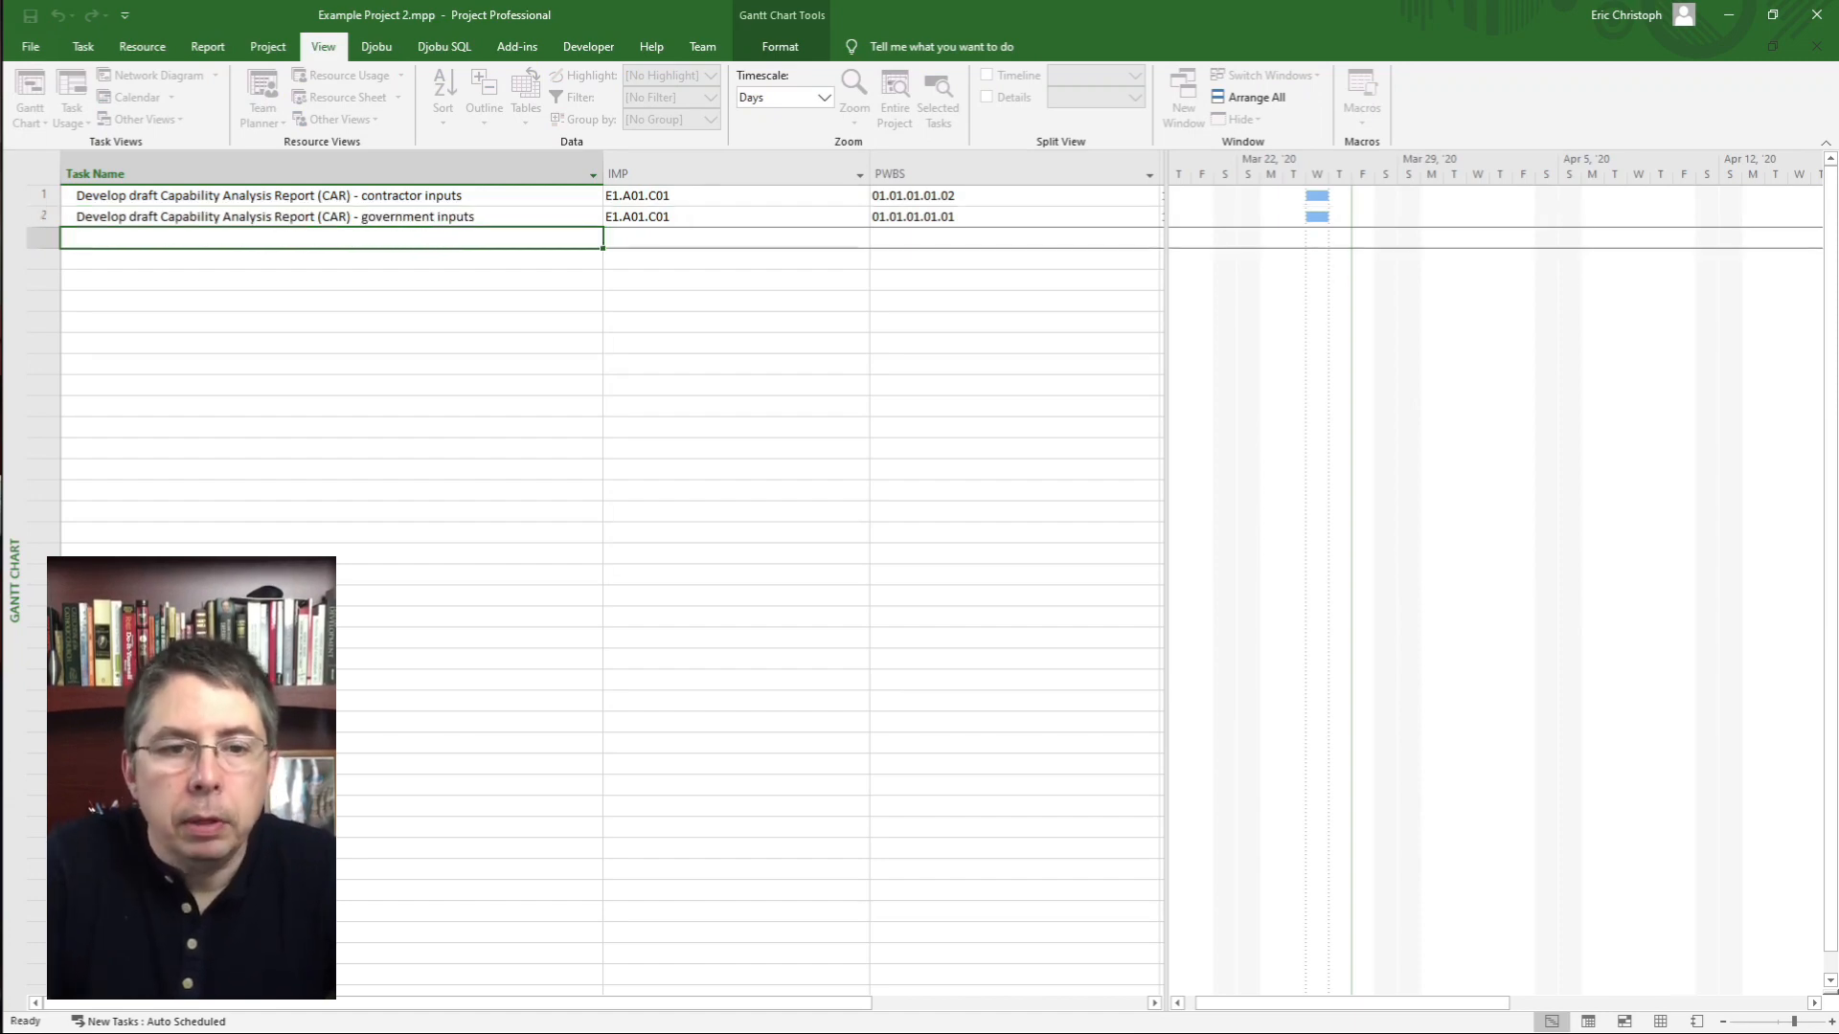
# - Switch from Example Project 2 to the Example Project file with its full list of coded tasks
pyautogui.click(560, 195)
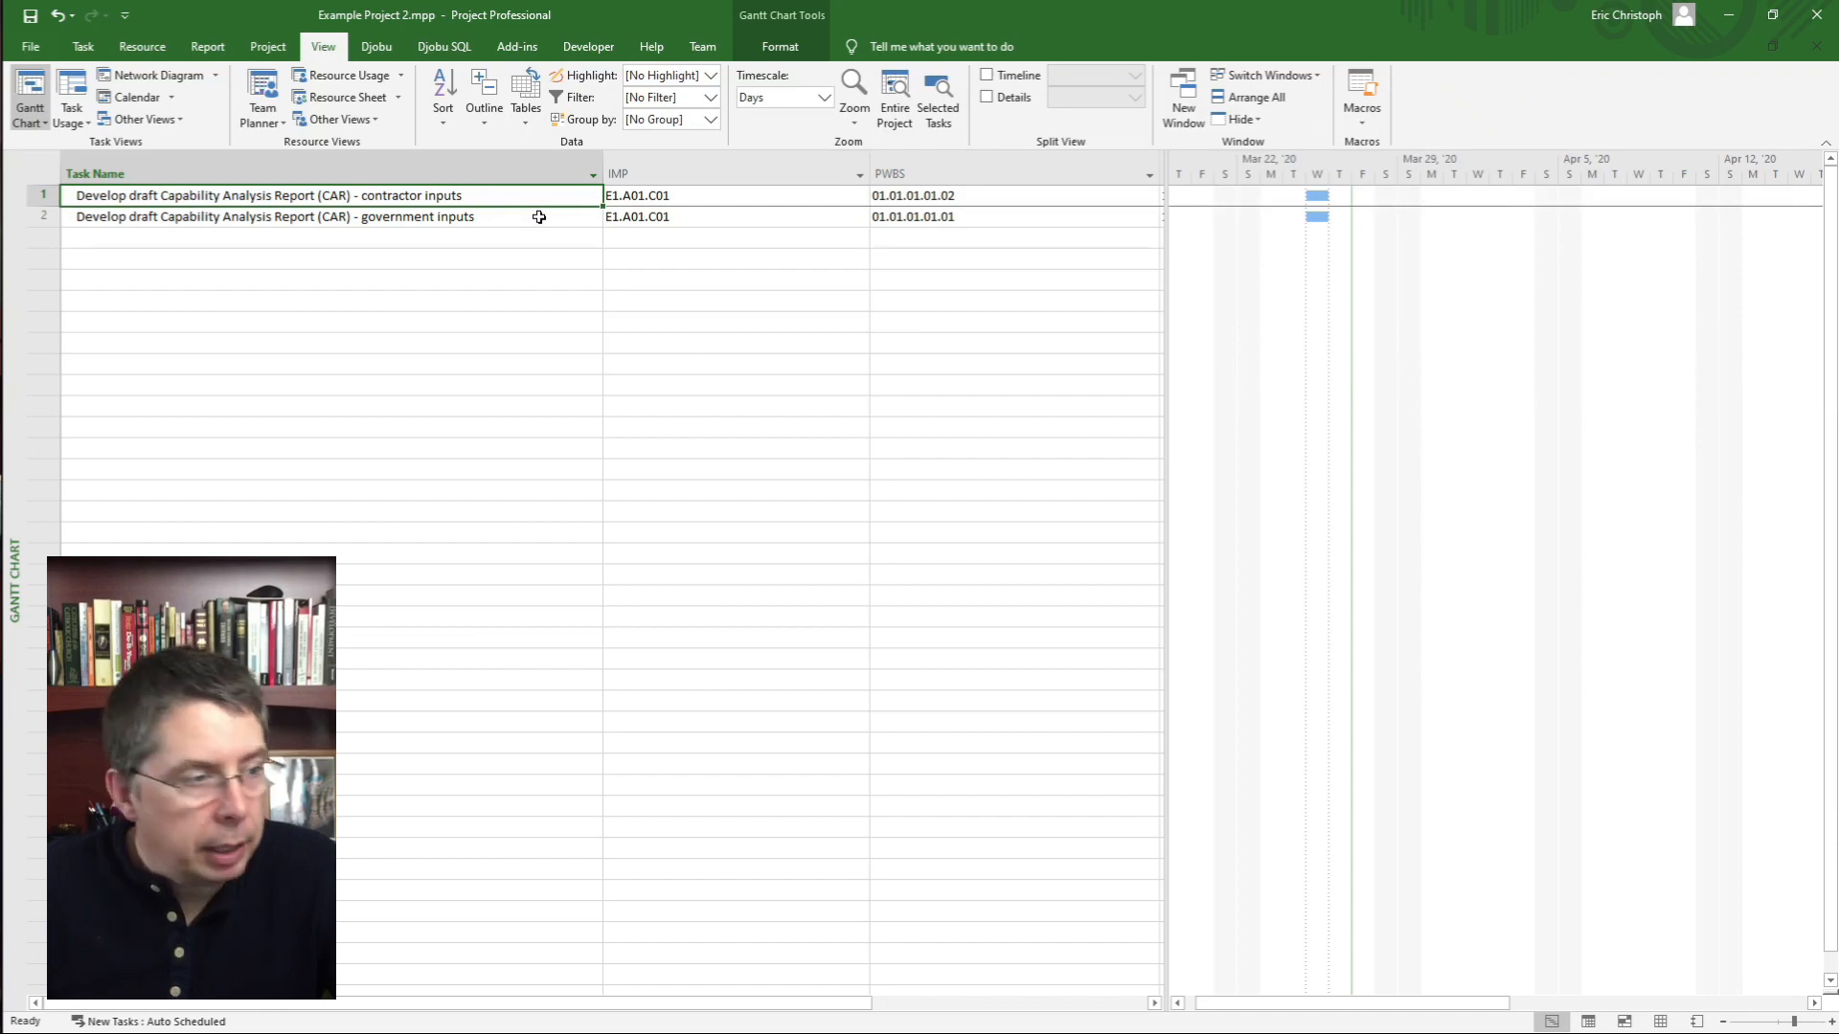
pyautogui.hotkey('ctrl', 'v')
pyautogui.click(923, 611)
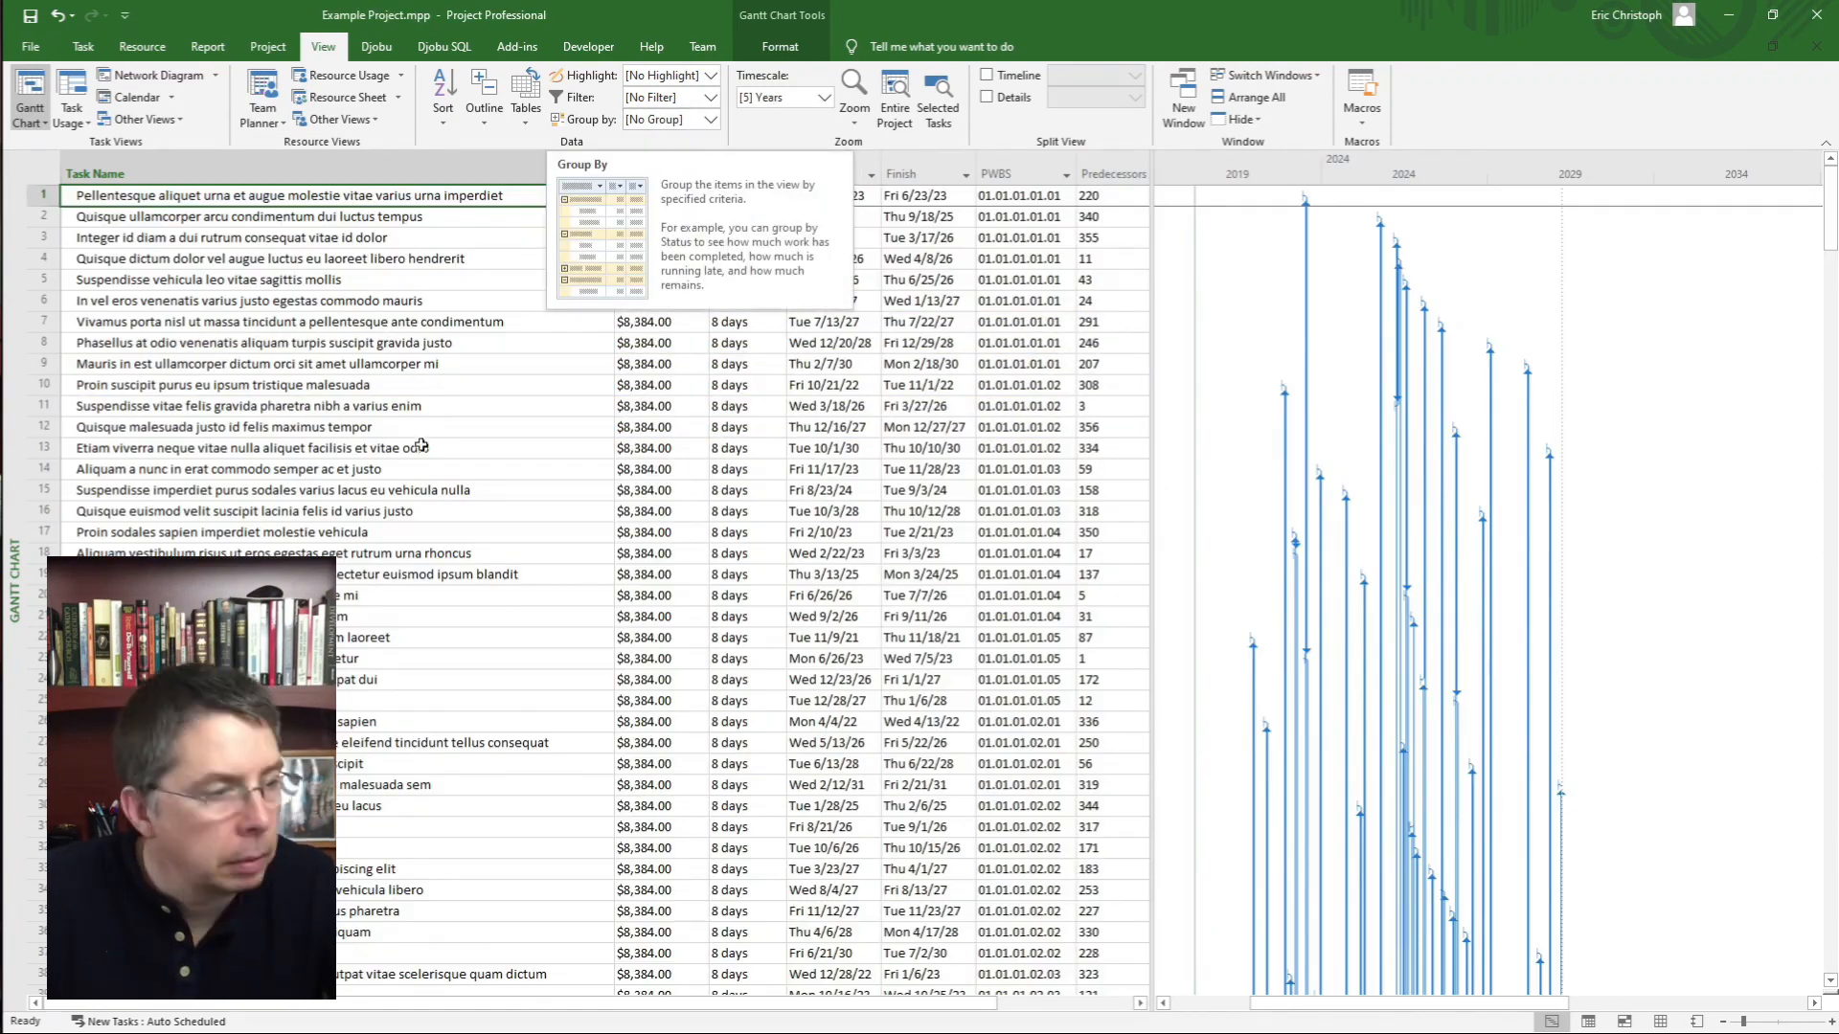
pyautogui.press('F2')
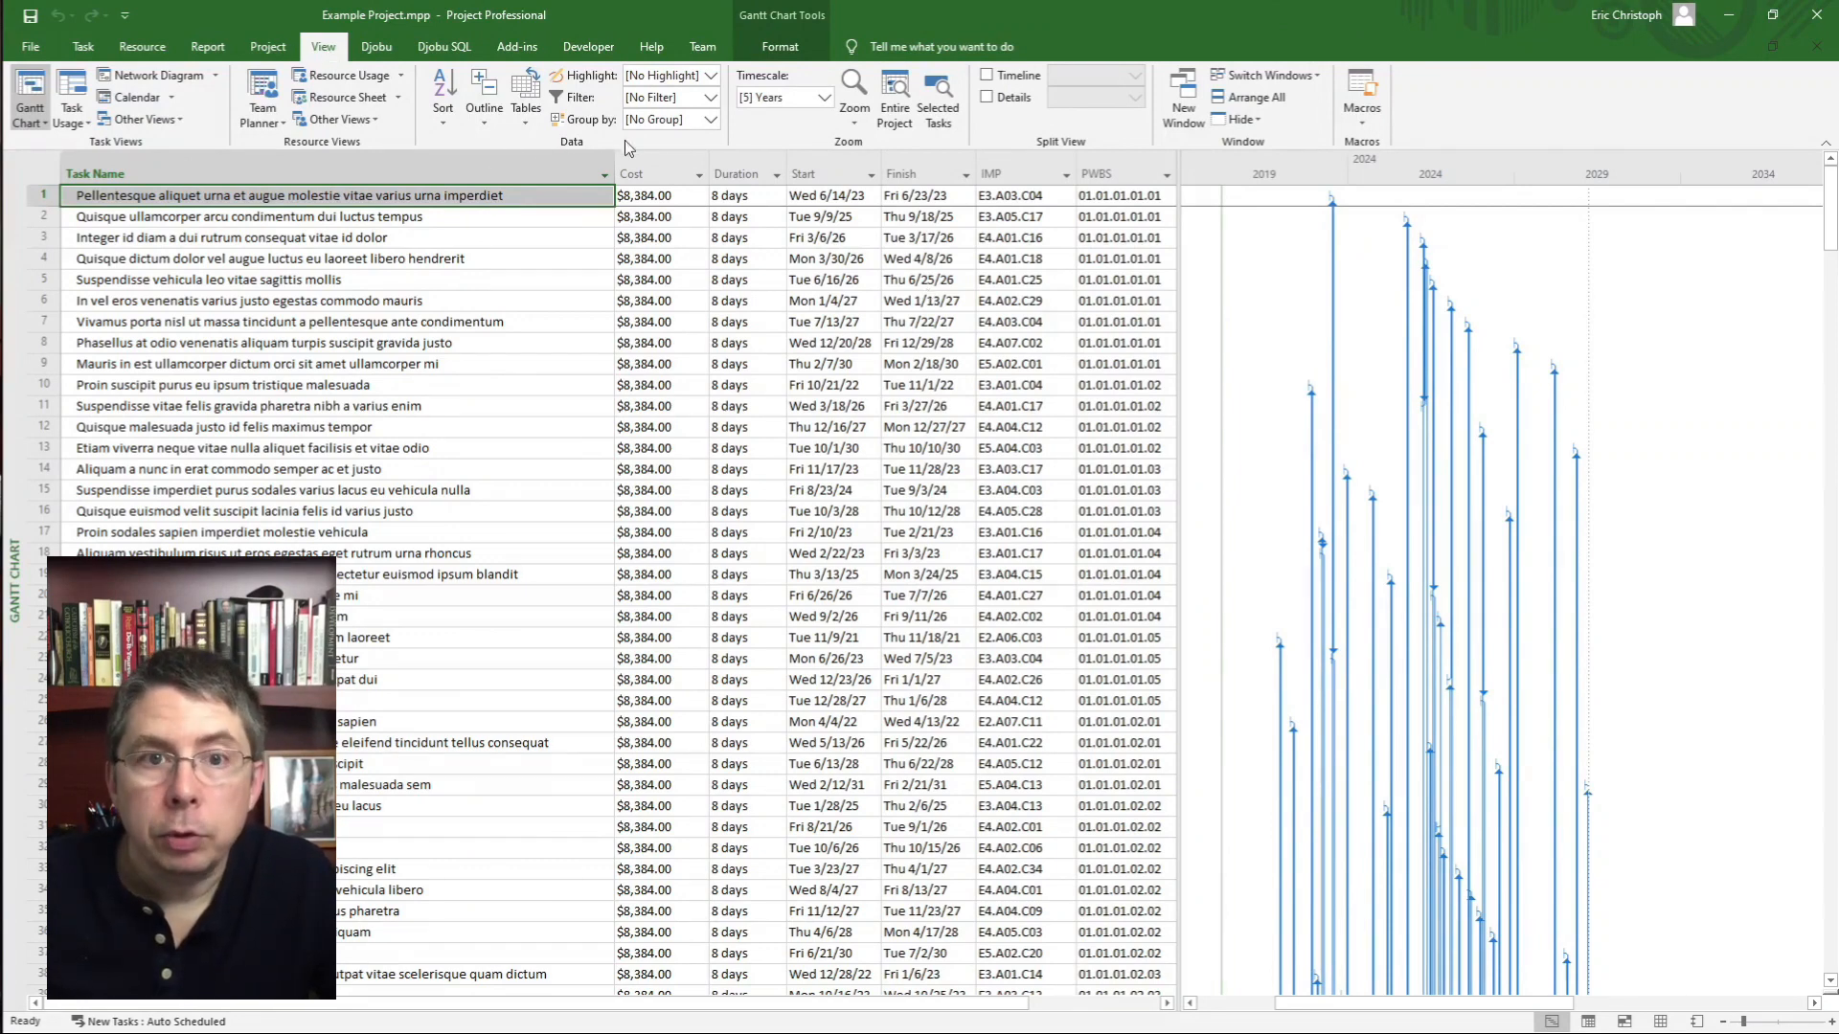
# - Start a new group definition named IMP, with the IMP outline code as its first grouping field
pyautogui.click(704, 119)
pyautogui.click(697, 537)
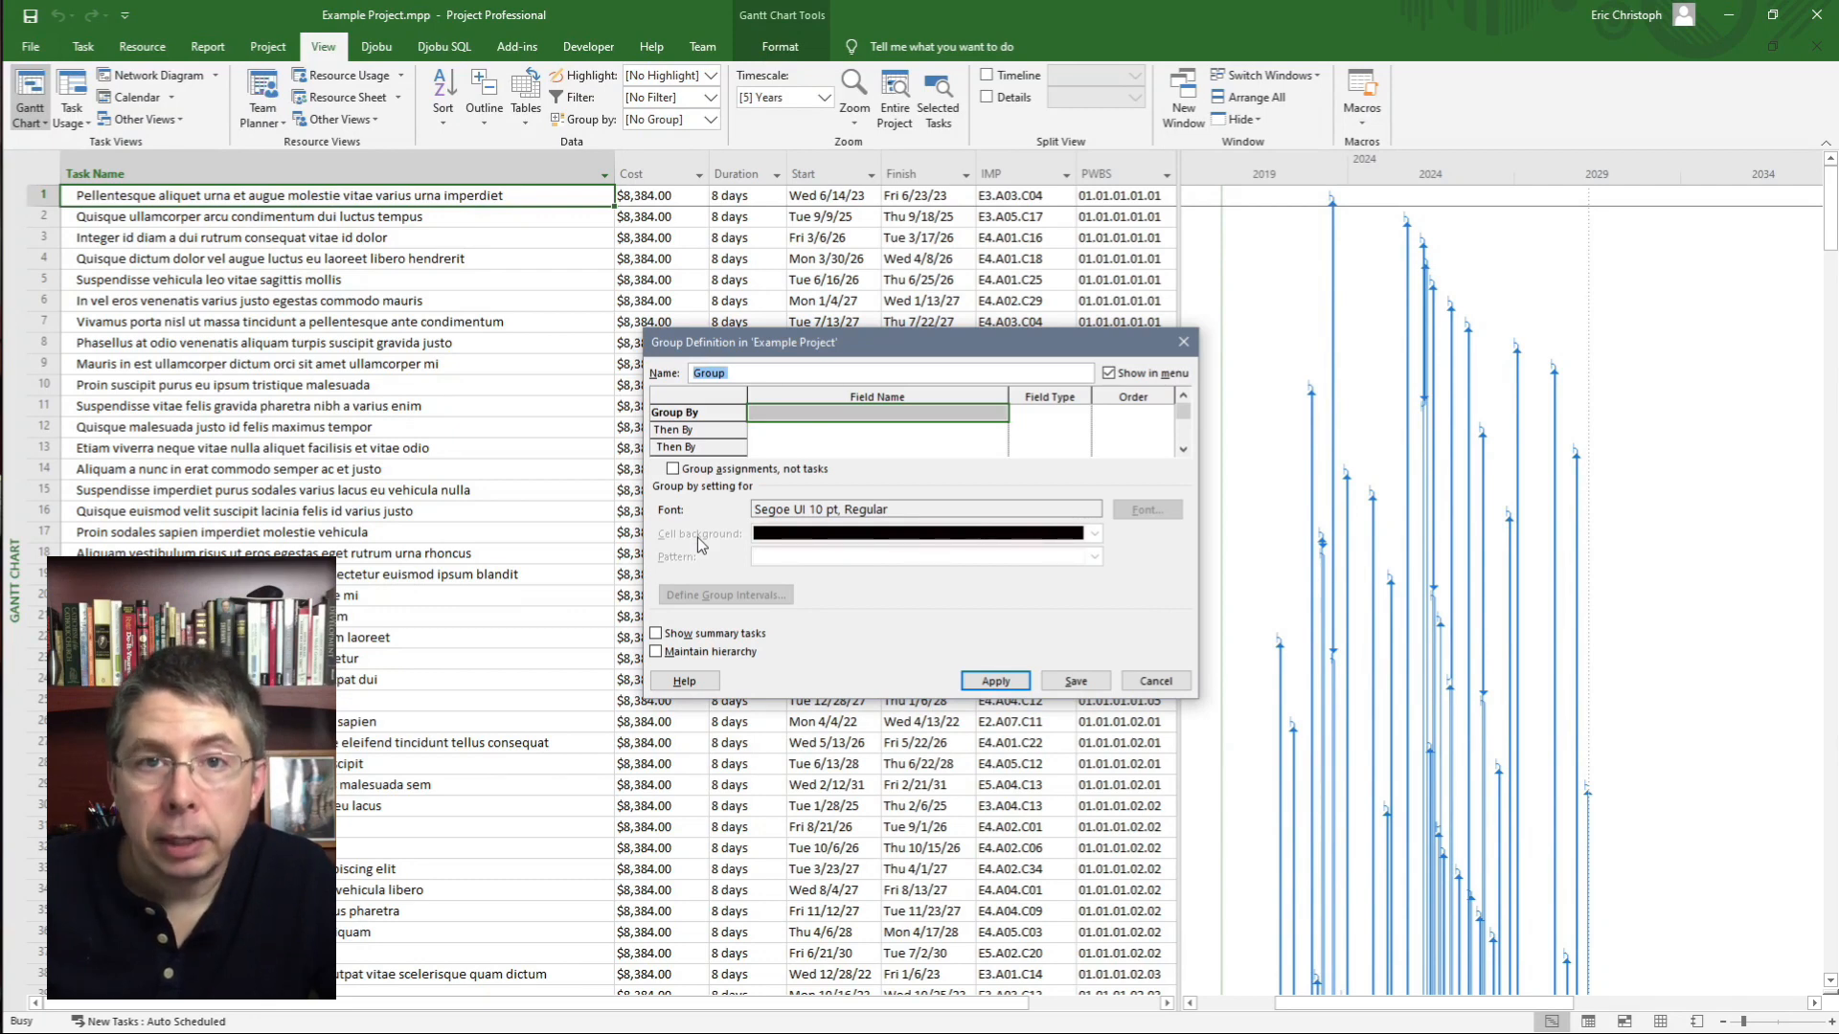
pyautogui.write('IMP')
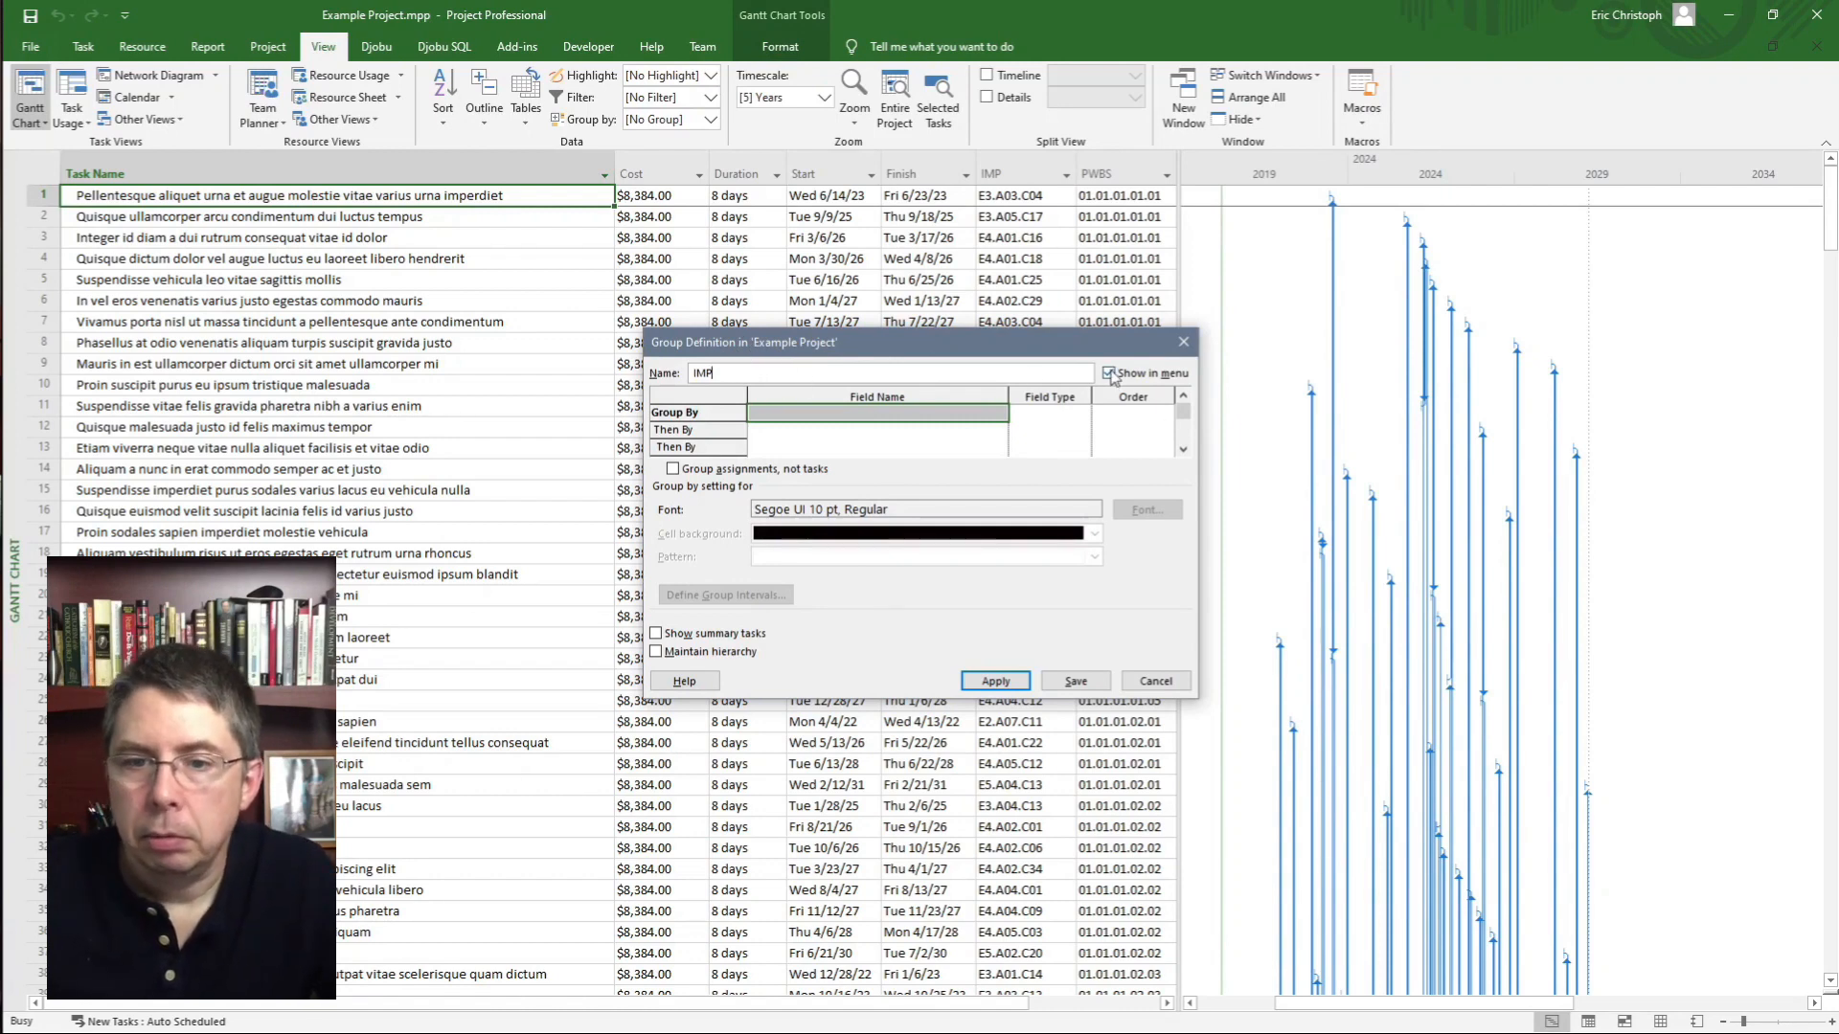
pyautogui.click(946, 414)
pyautogui.write('IMP (Outline Code2')
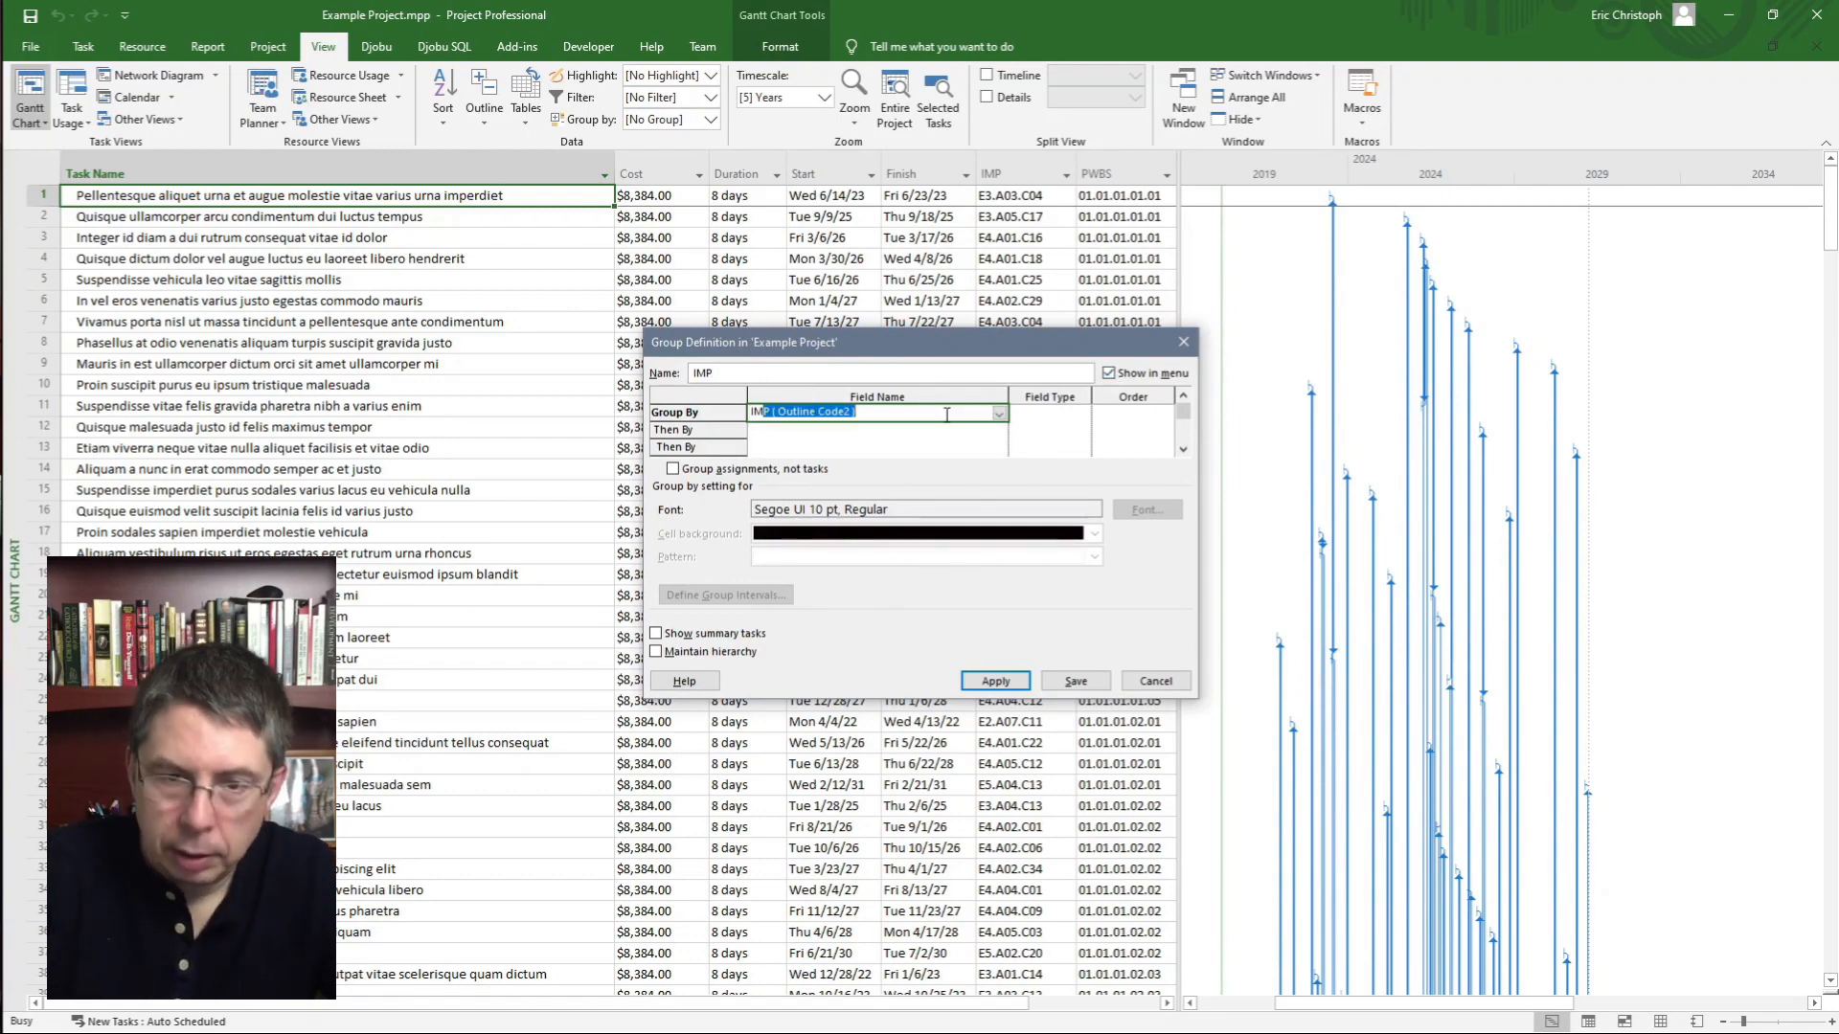
pyautogui.click(1053, 415)
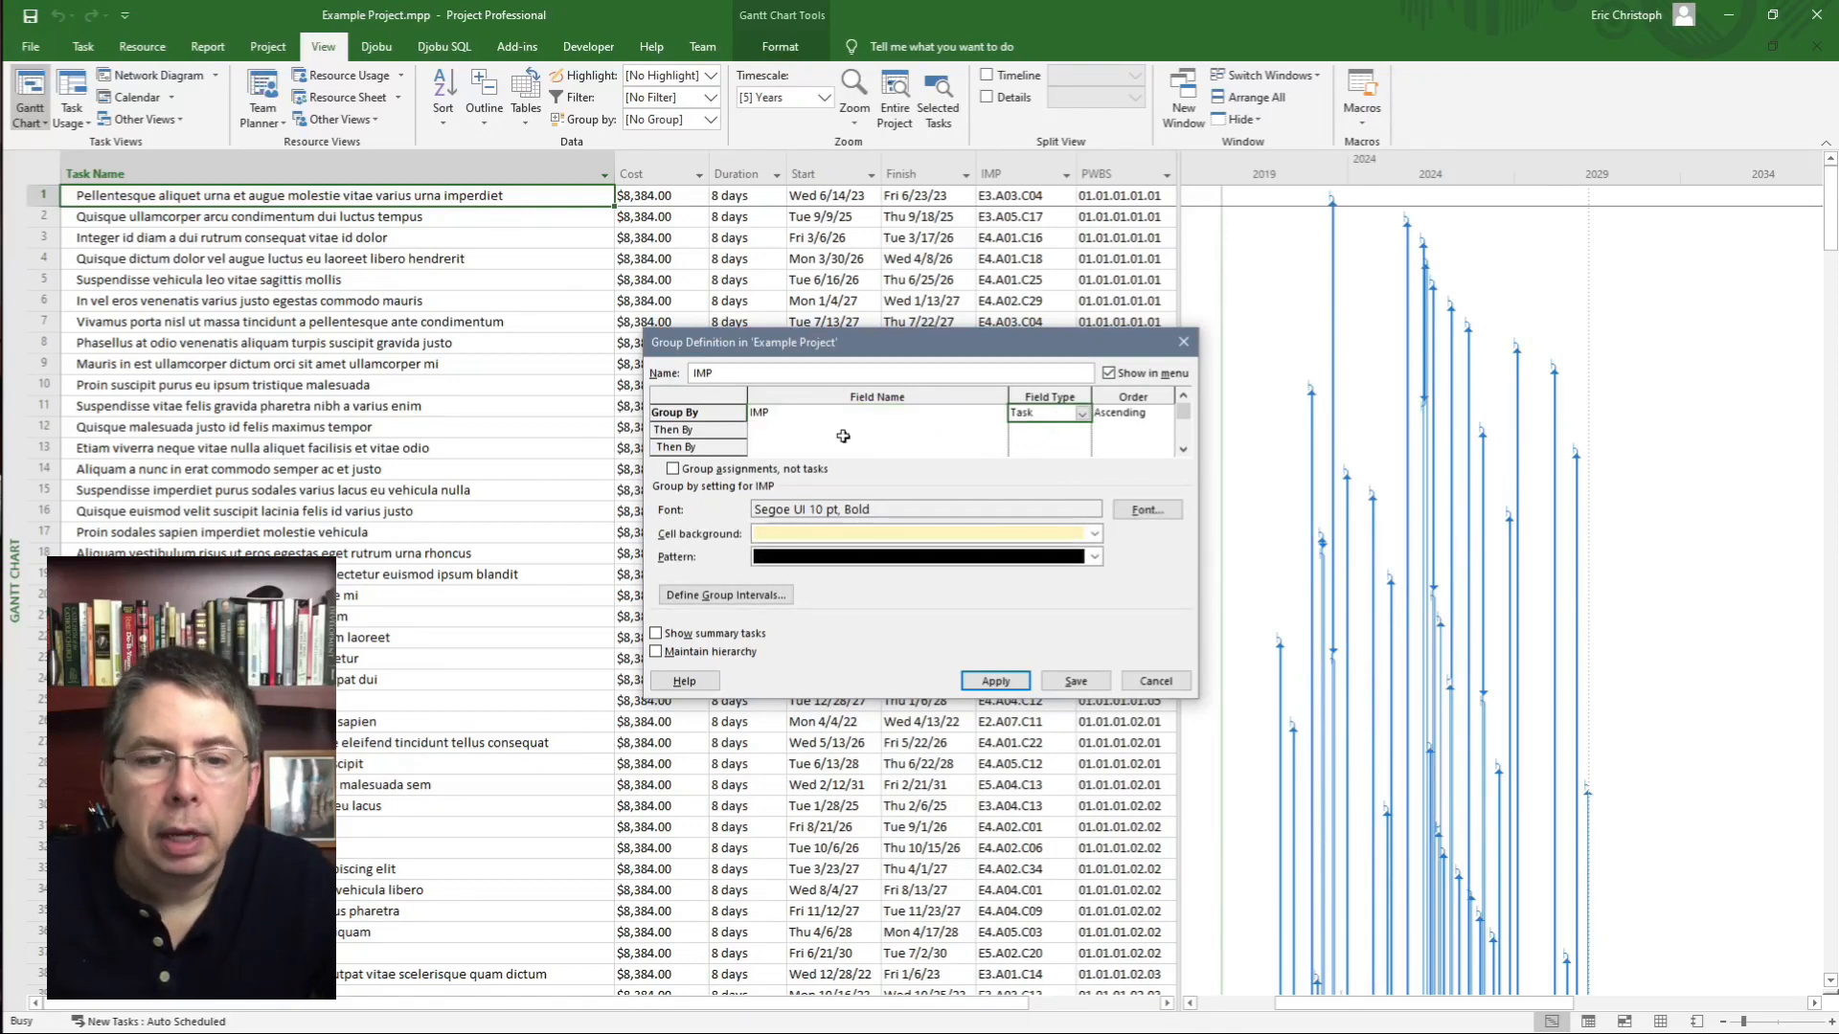
# - Set the interval of the first IMP grouping field to group on Level with group level 1
pyautogui.click(791, 430)
pyautogui.click(791, 447)
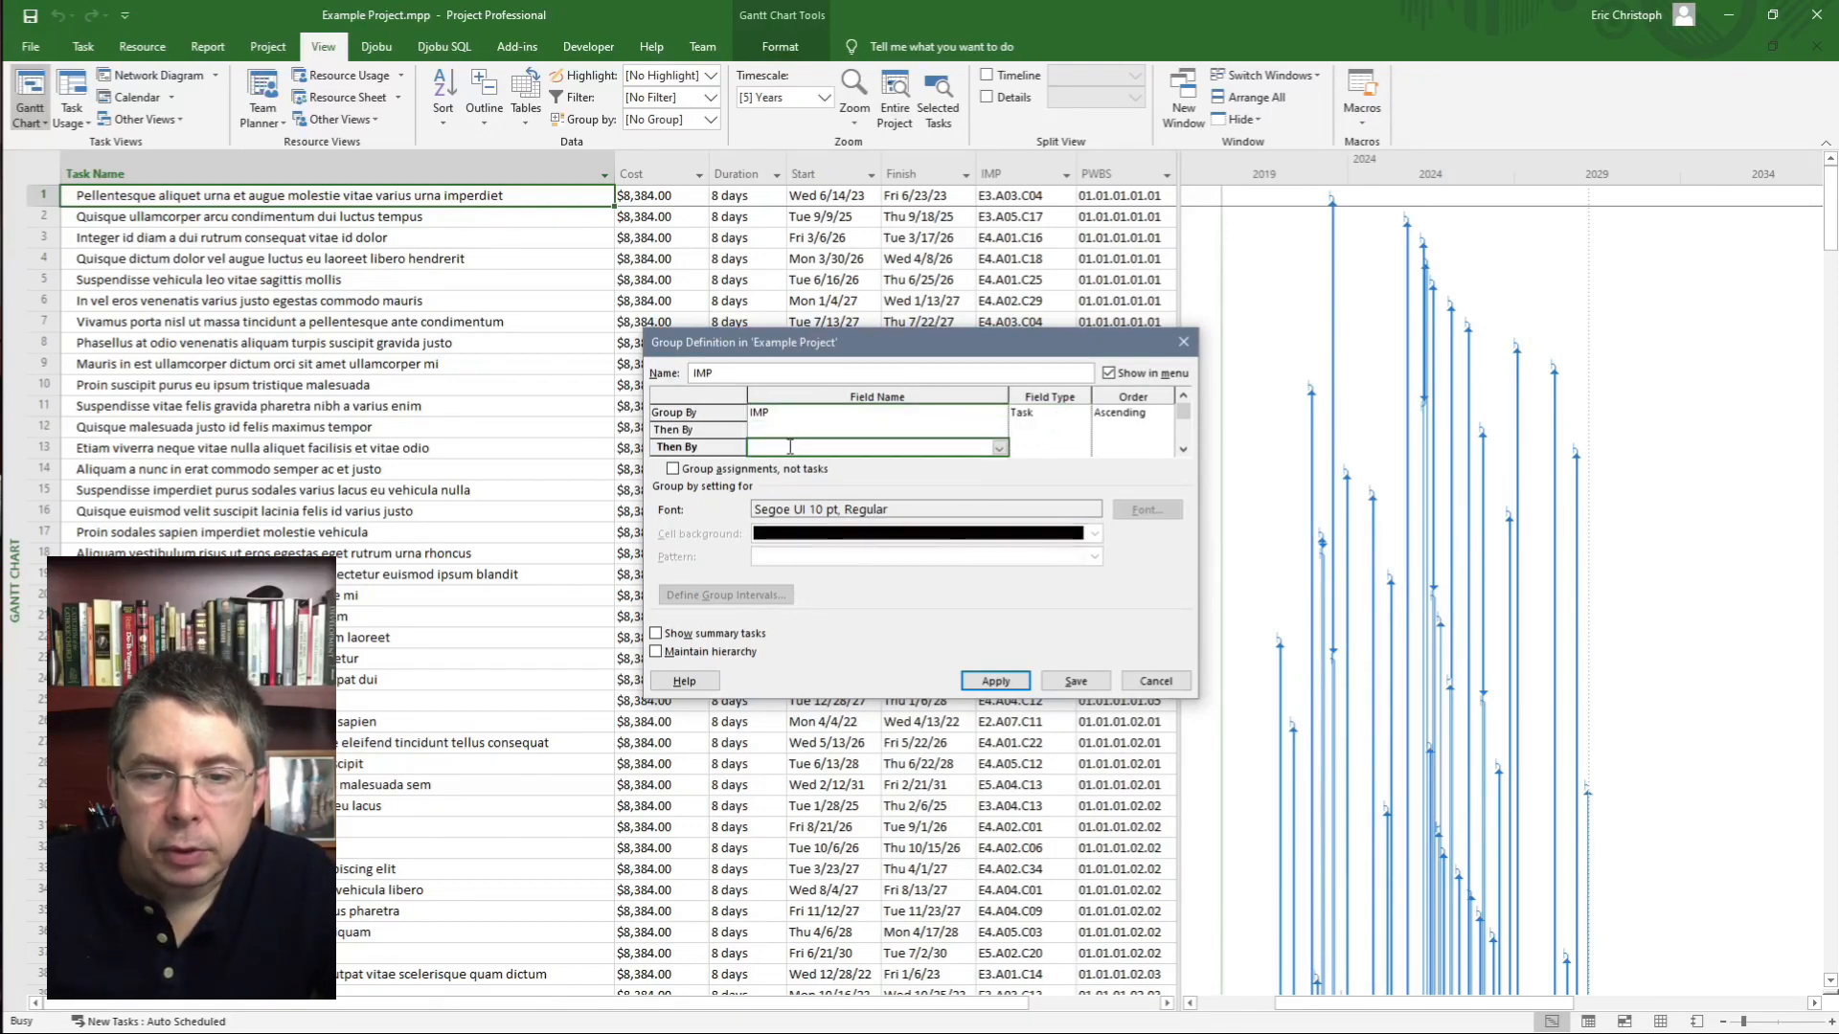
pyautogui.click(798, 412)
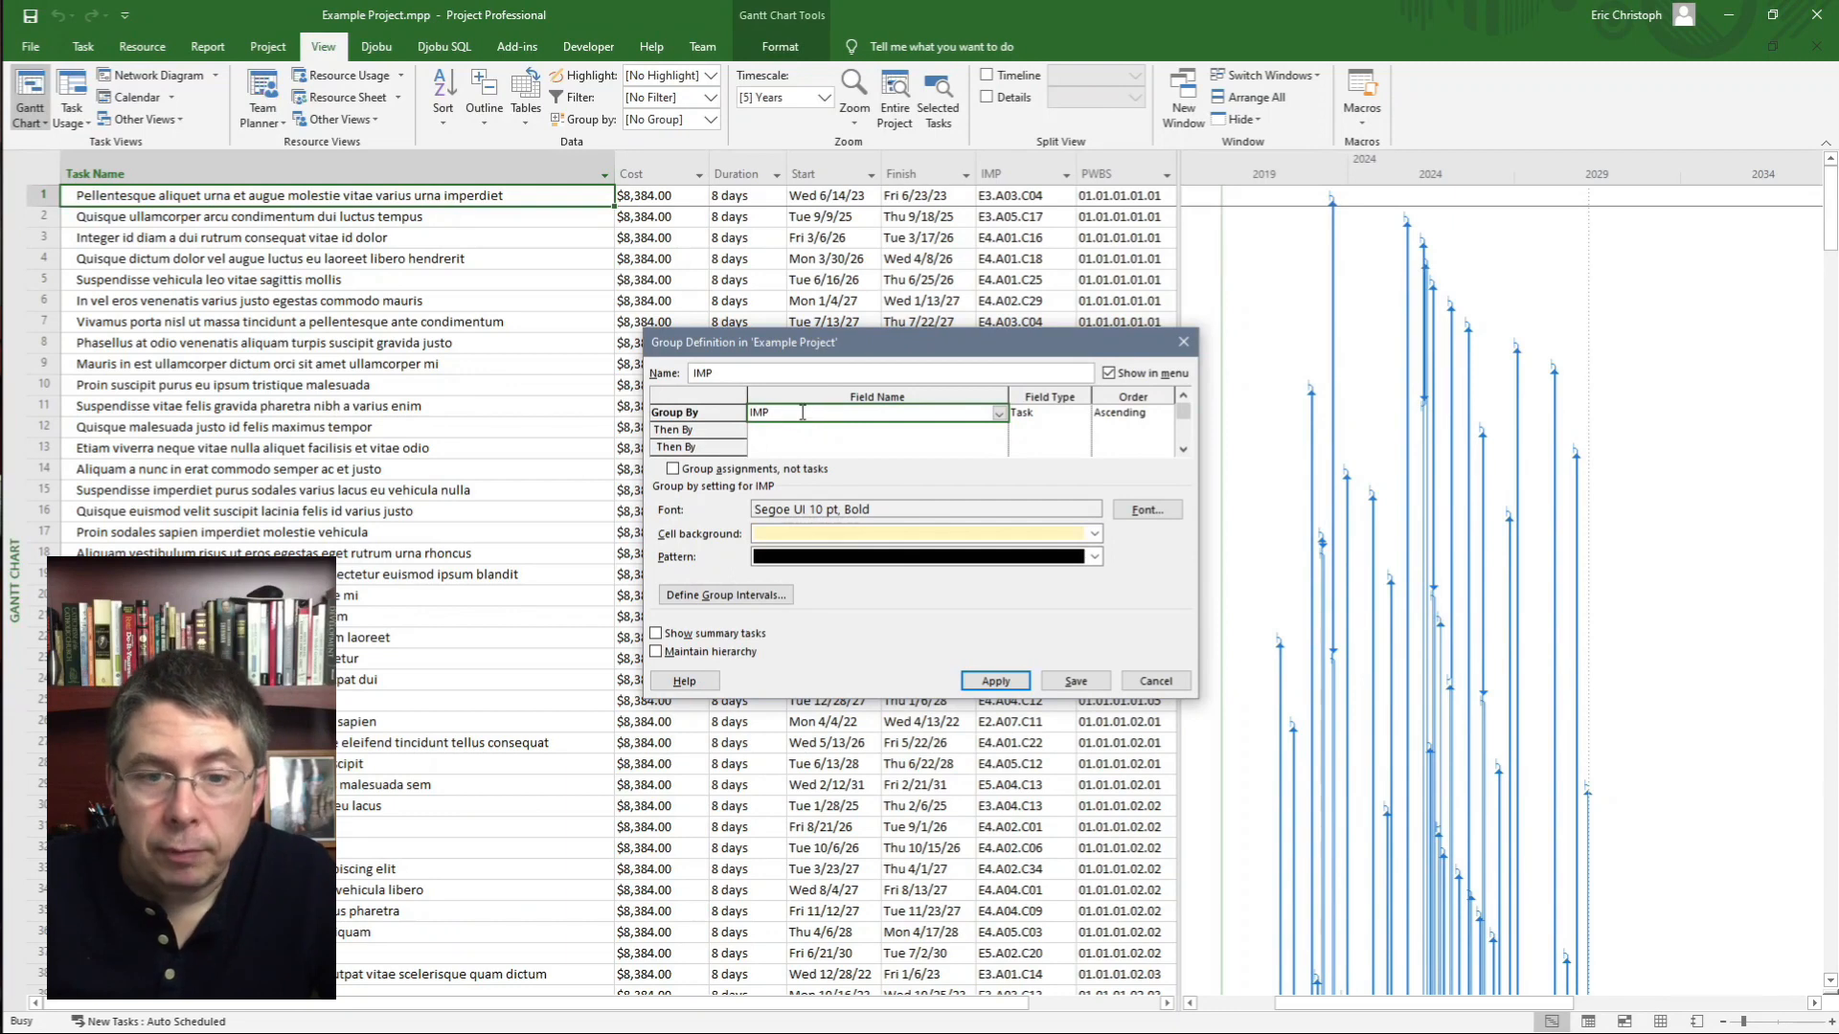
pyautogui.click(726, 599)
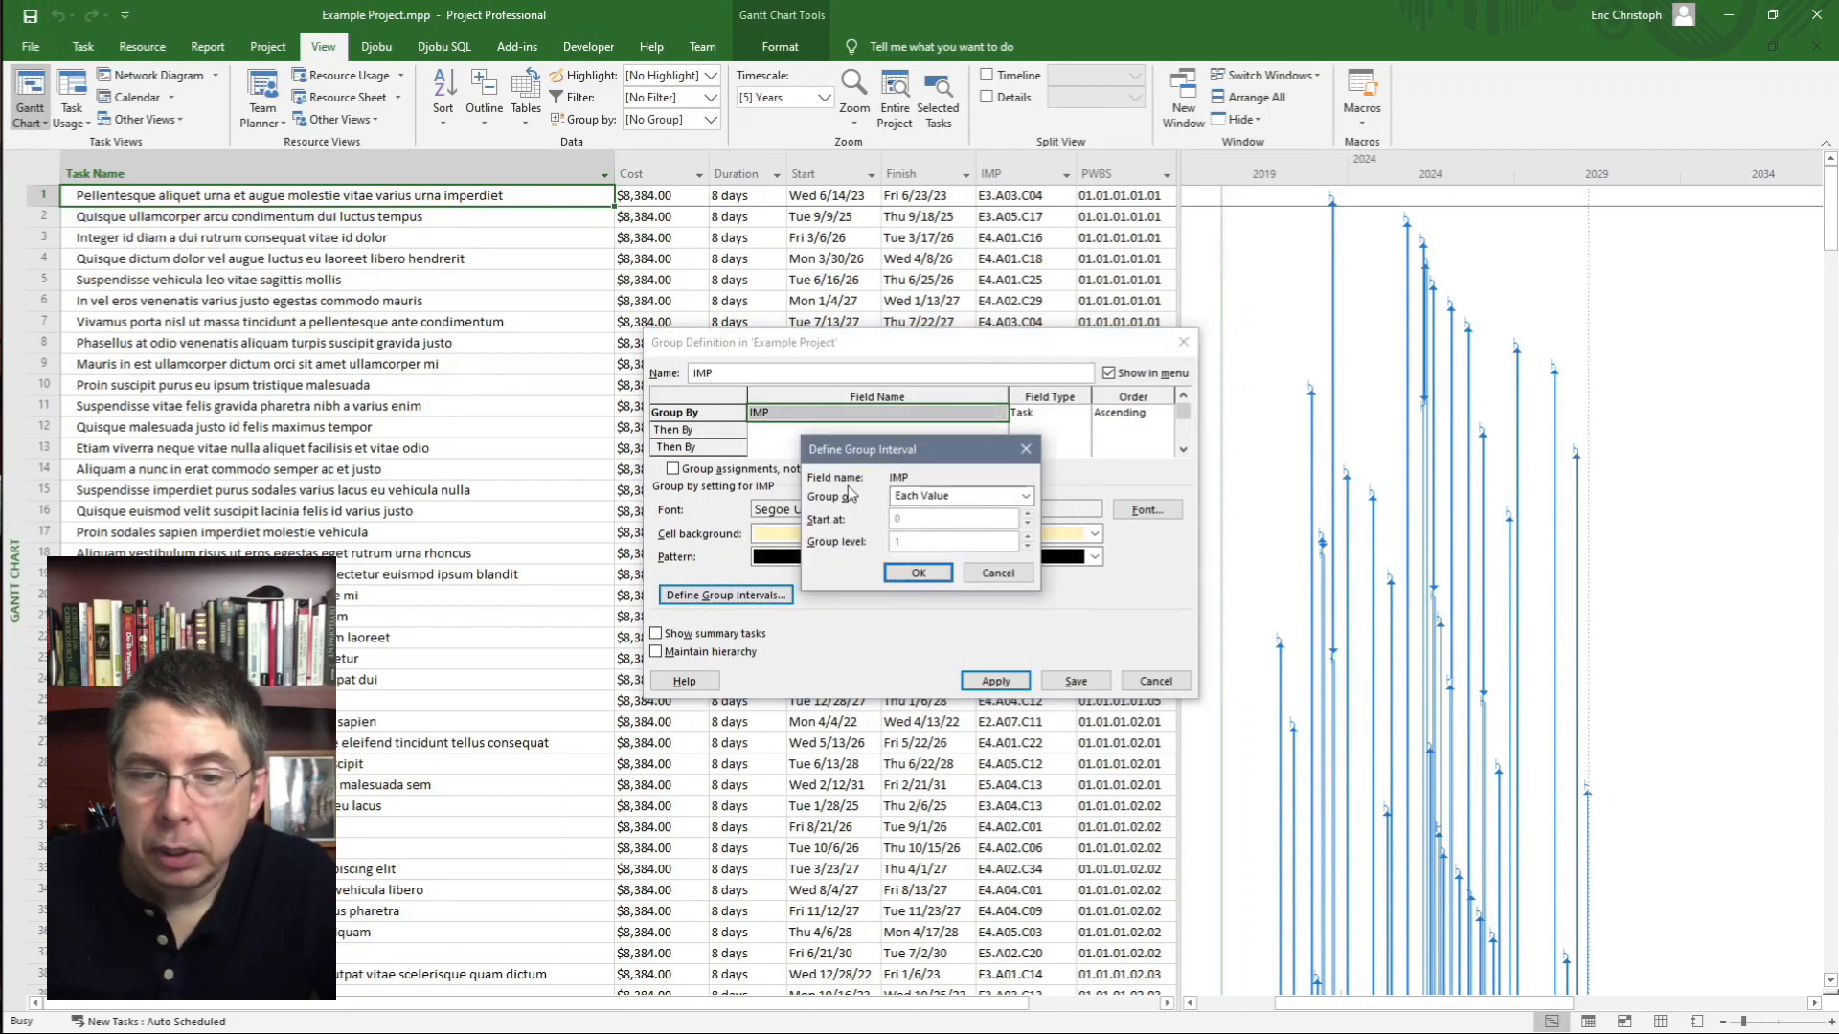
pyautogui.click(1025, 497)
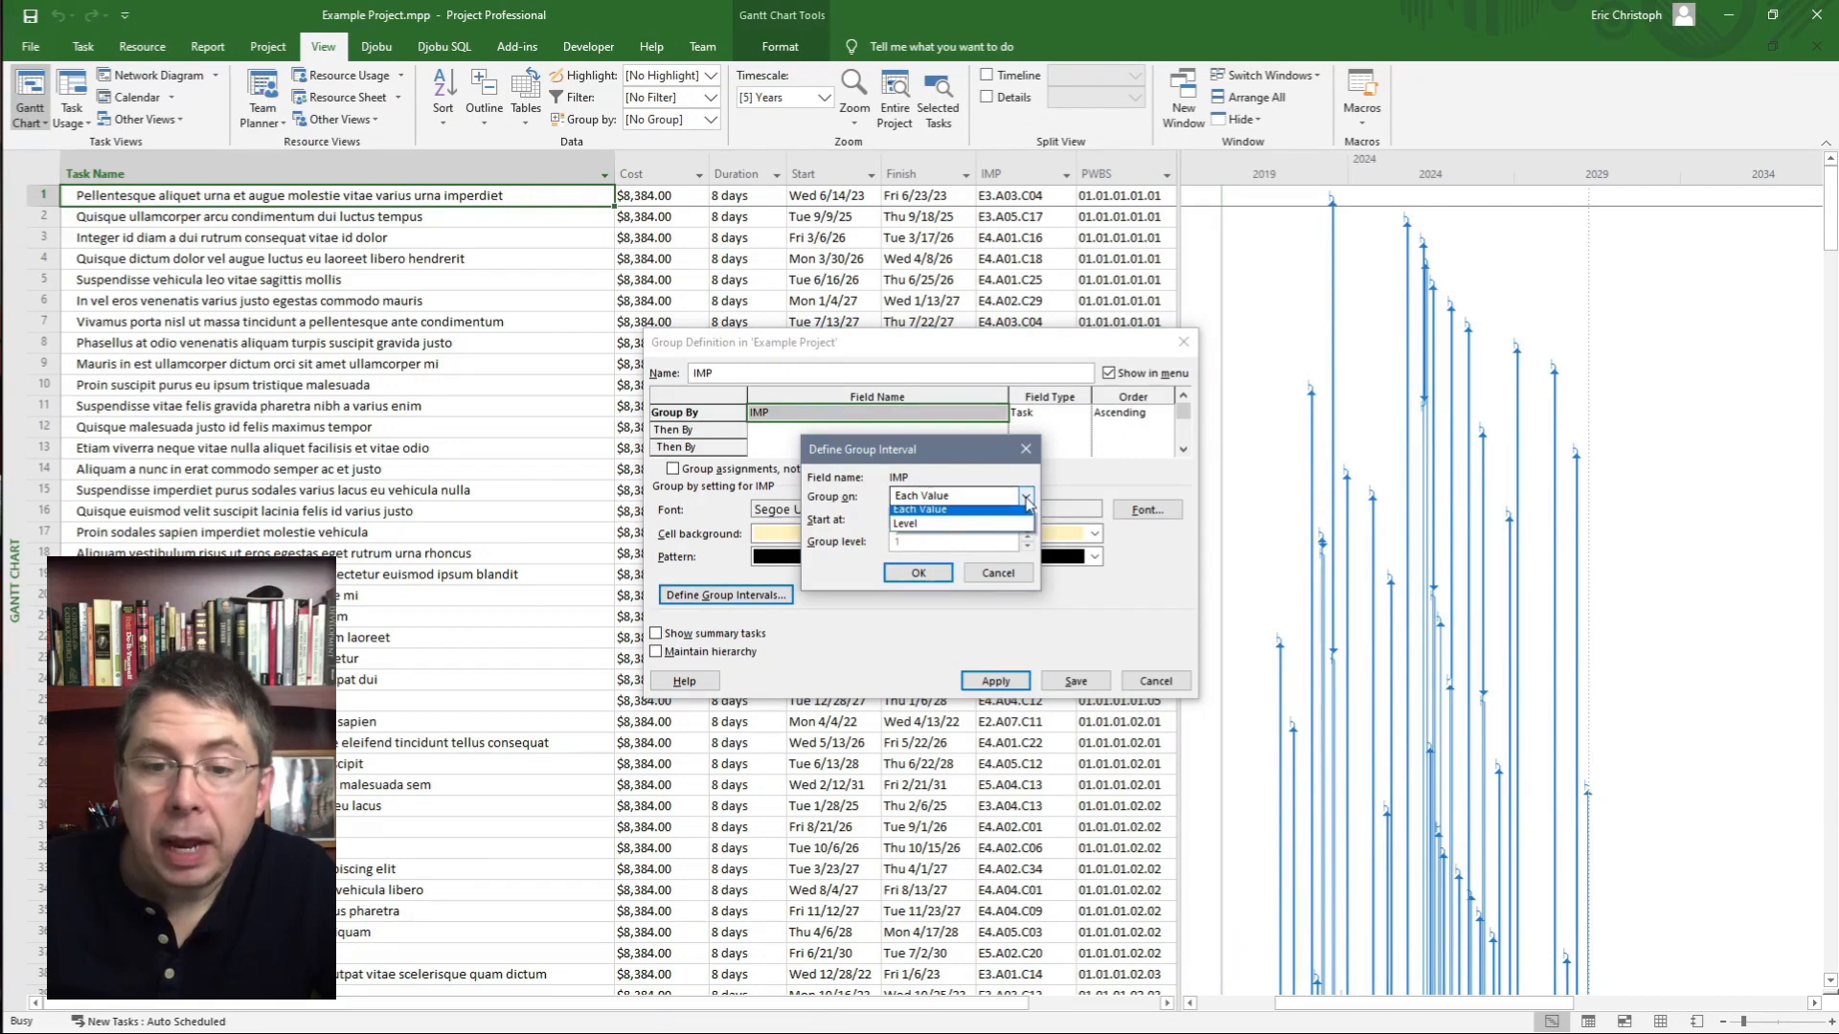
pyautogui.click(922, 530)
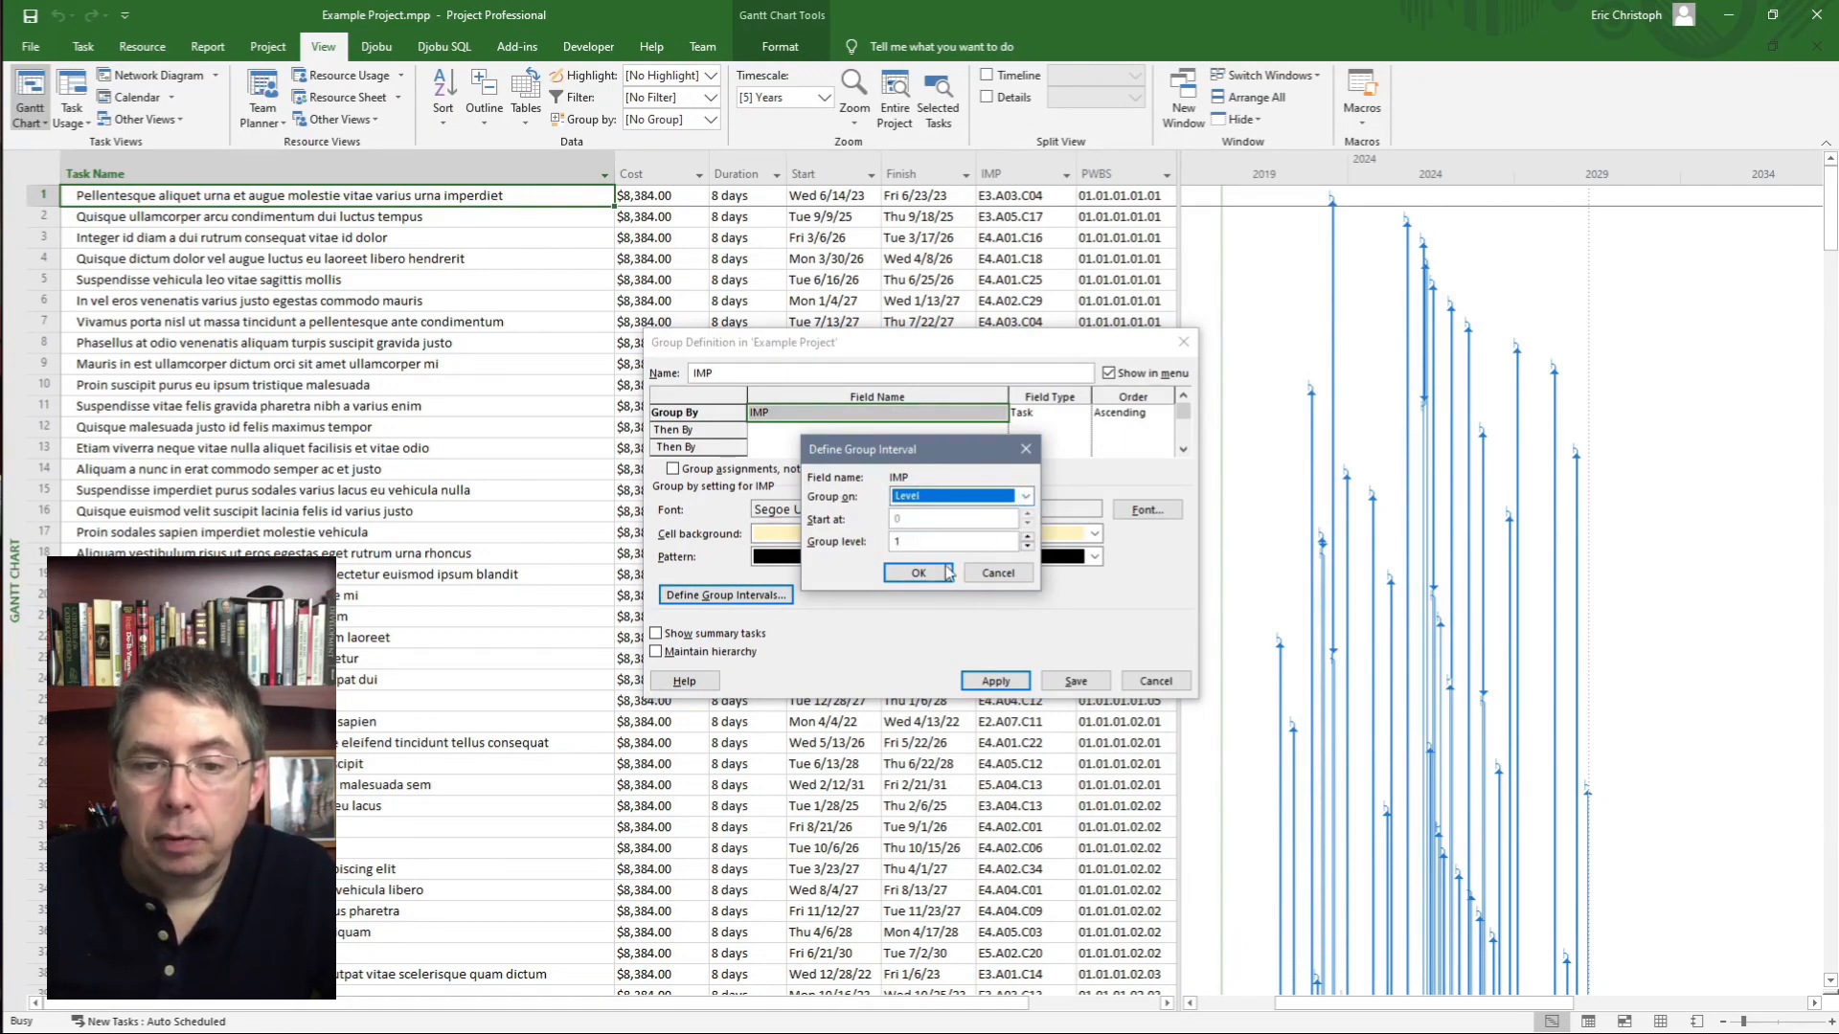
pyautogui.click(918, 573)
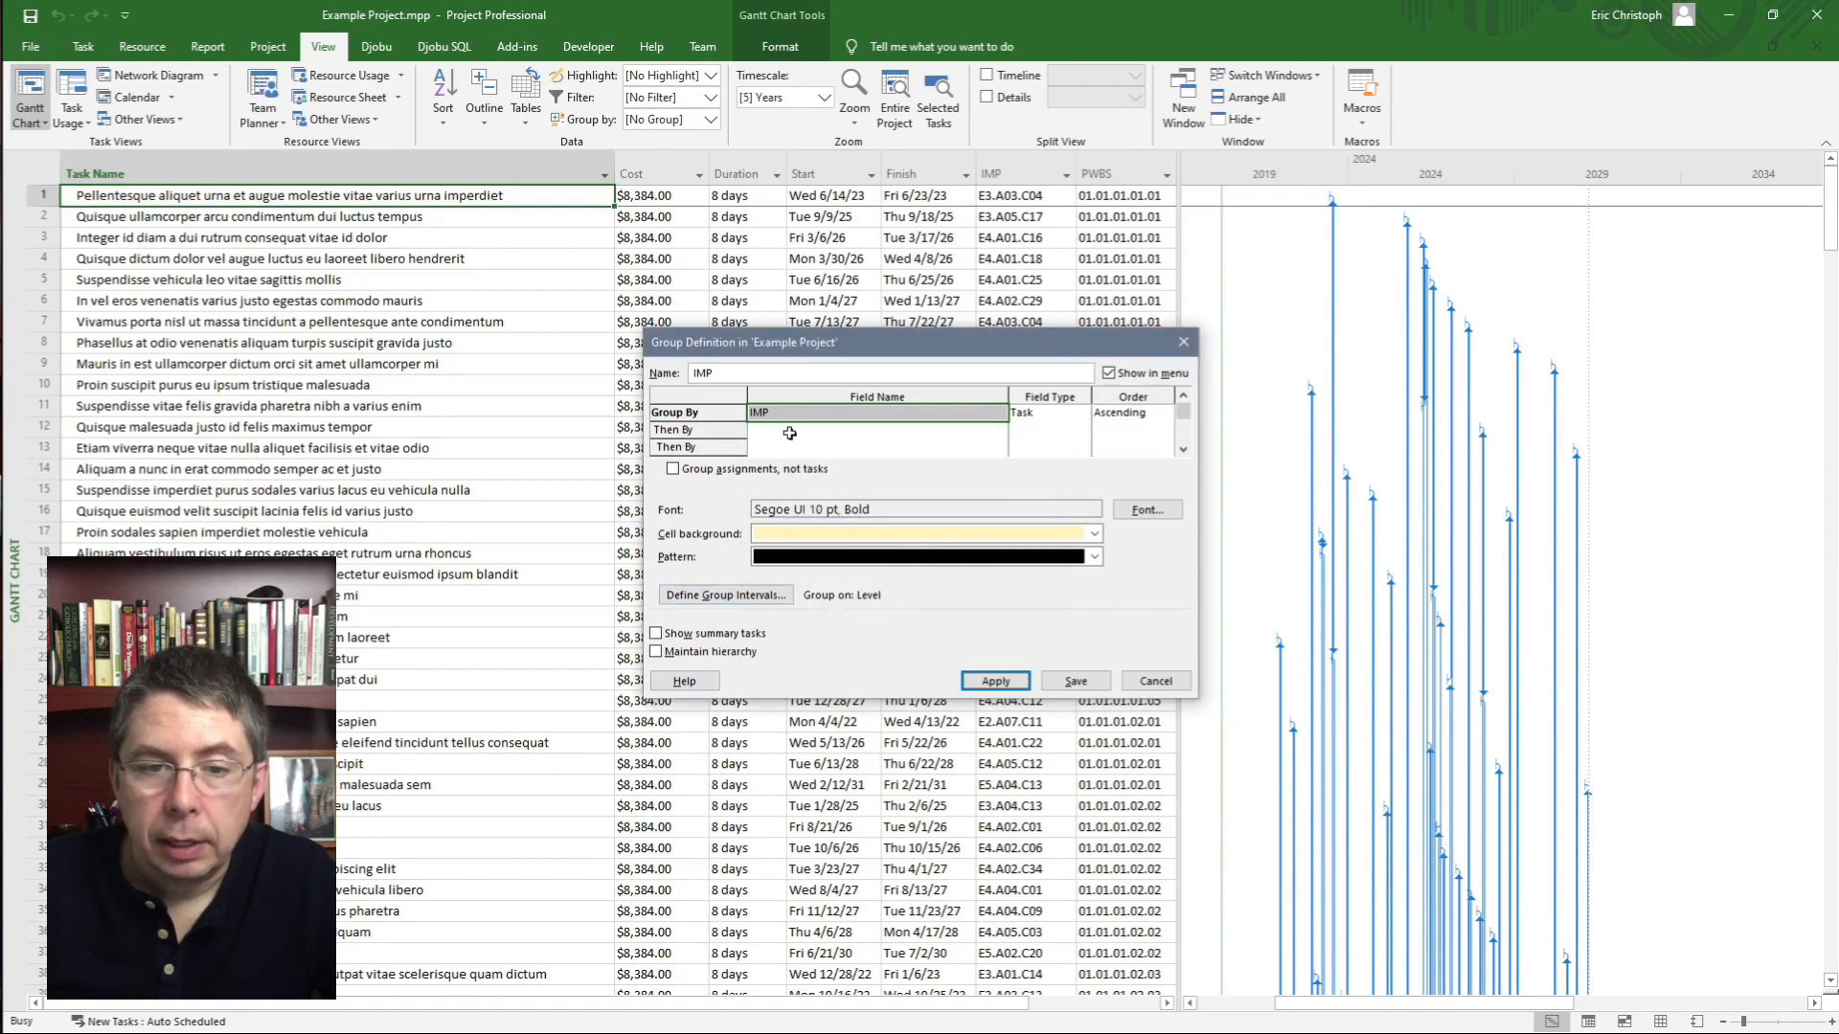
# - Add IMP as the second grouping field and group it on Level, one level below the first
pyautogui.click(791, 430)
pyautogui.write('IMP (Outline Code2')
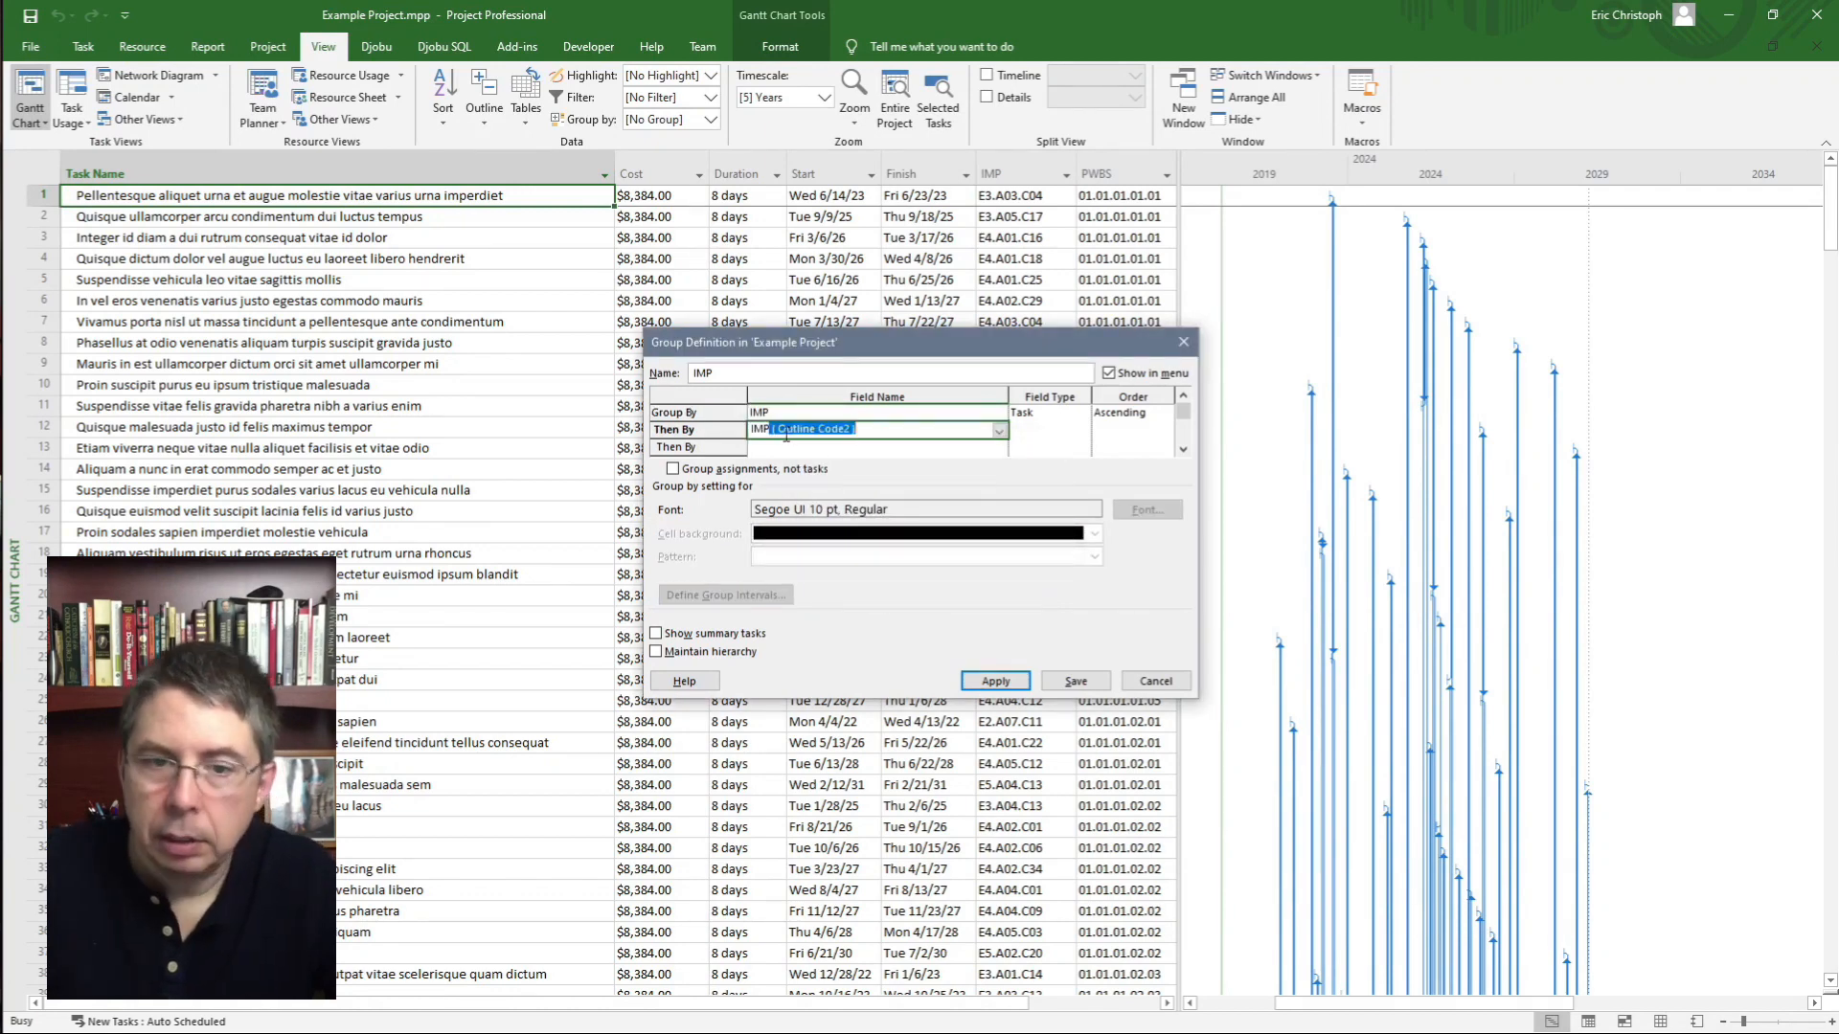
pyautogui.press('Tab')
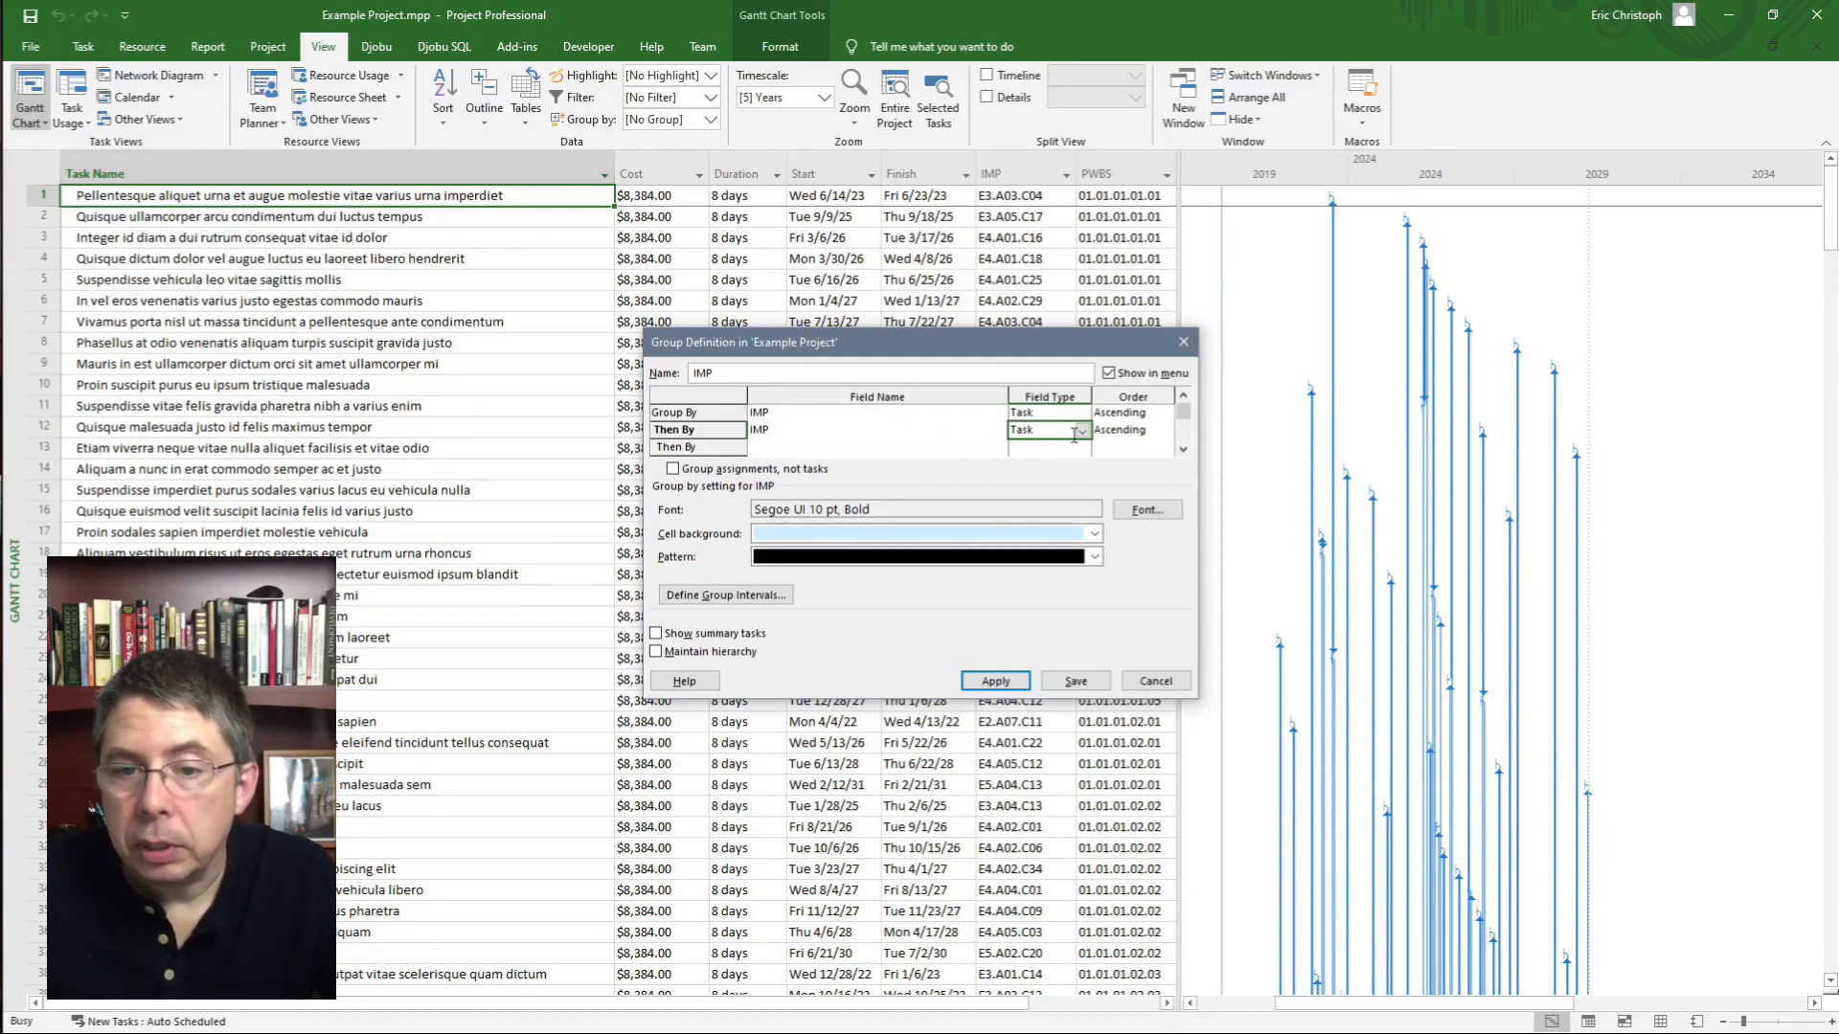
pyautogui.click(730, 598)
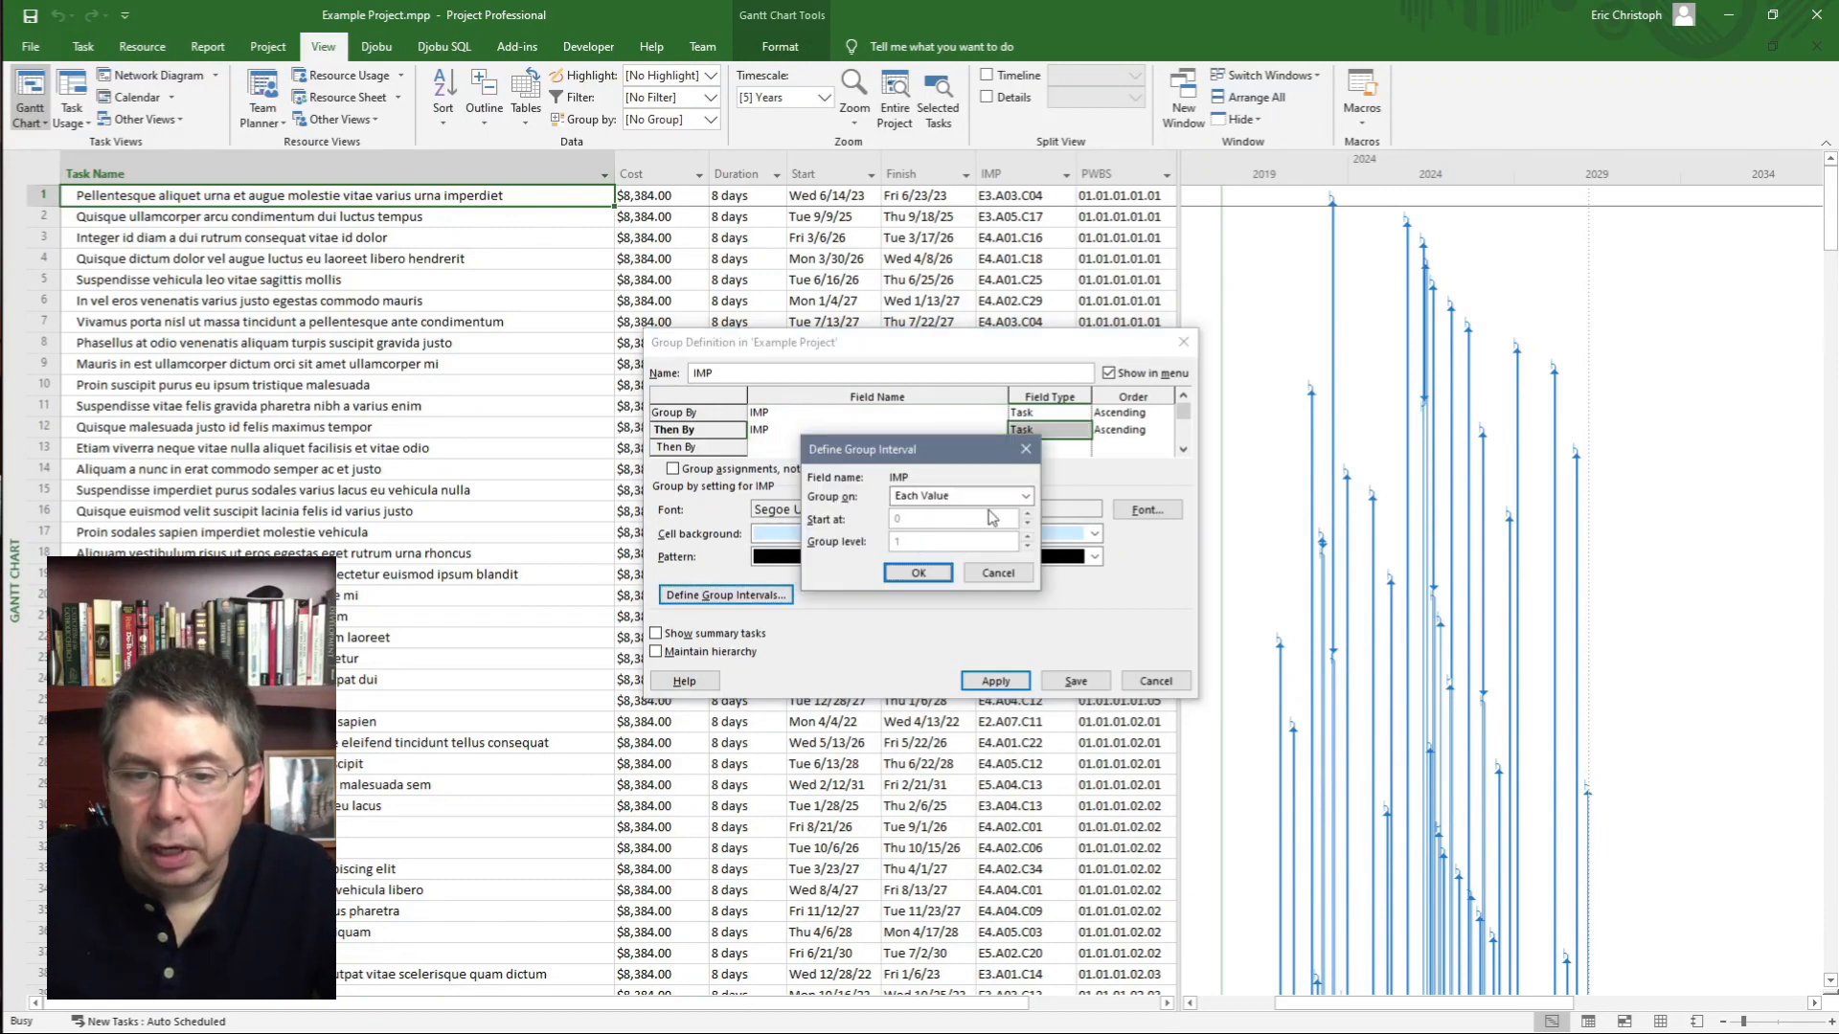
pyautogui.click(1026, 496)
pyautogui.click(958, 530)
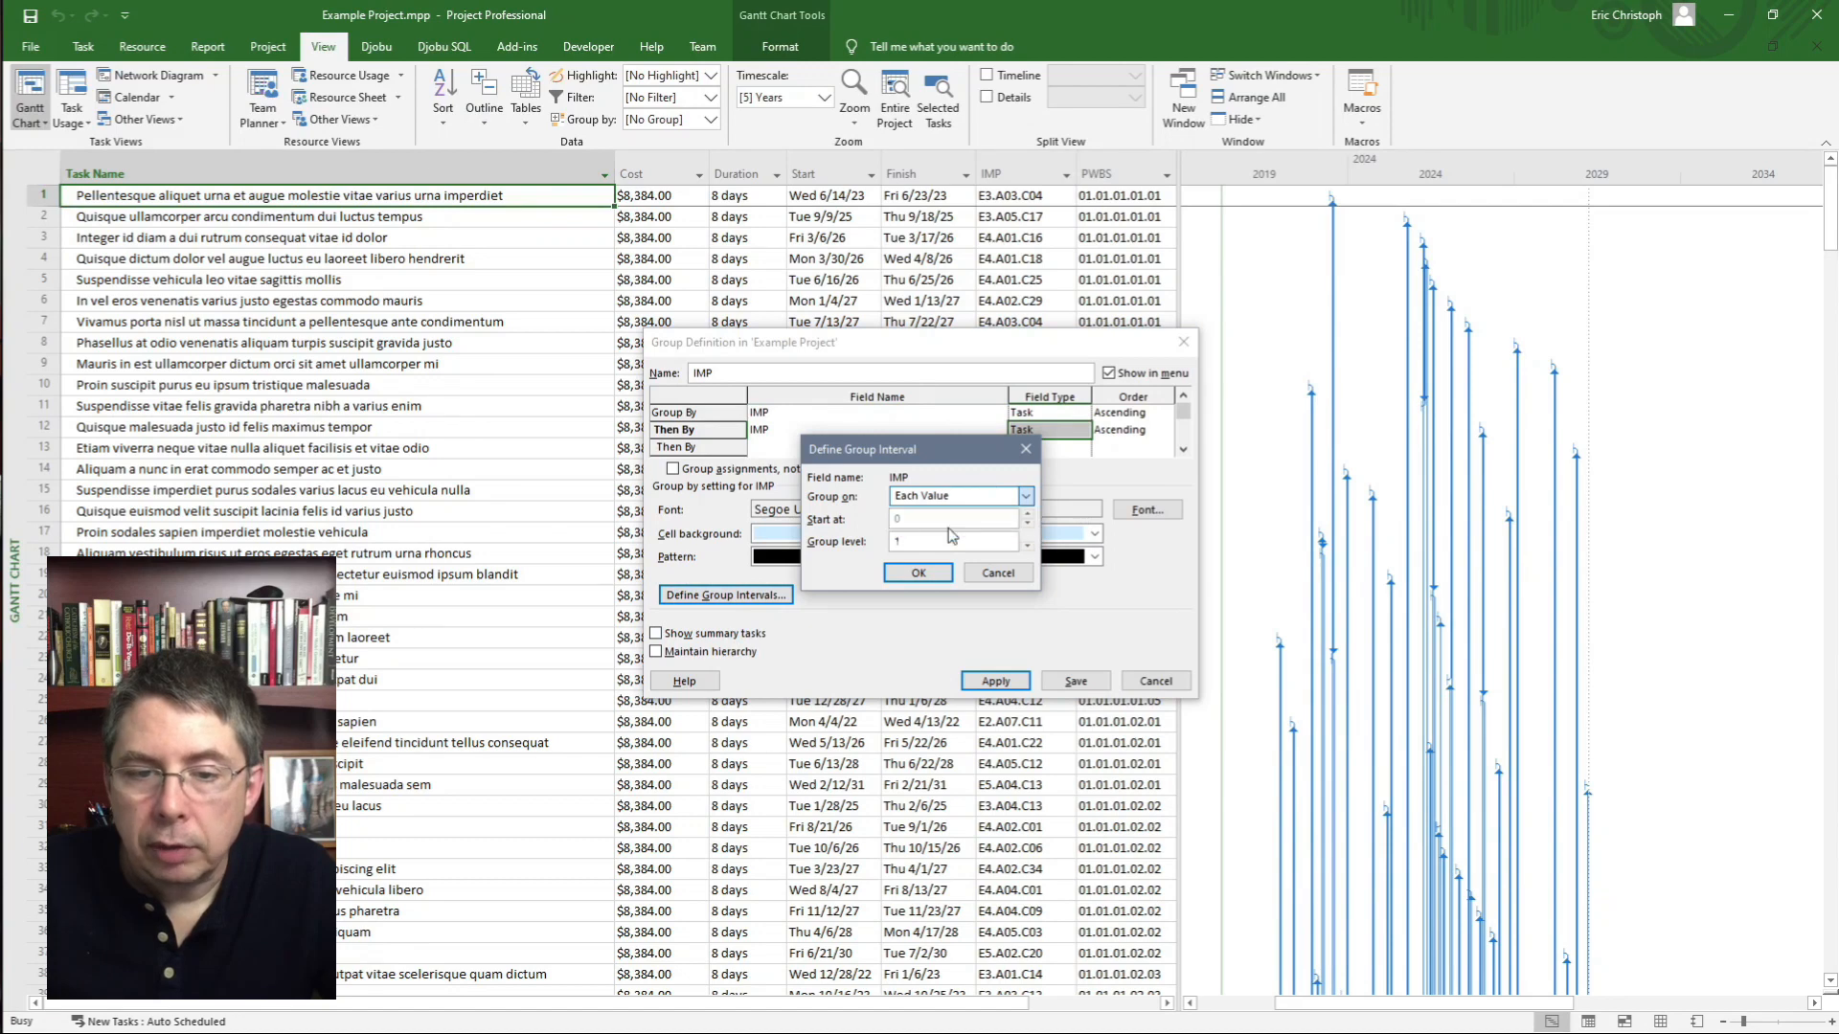
pyautogui.click(1026, 537)
pyautogui.click(917, 573)
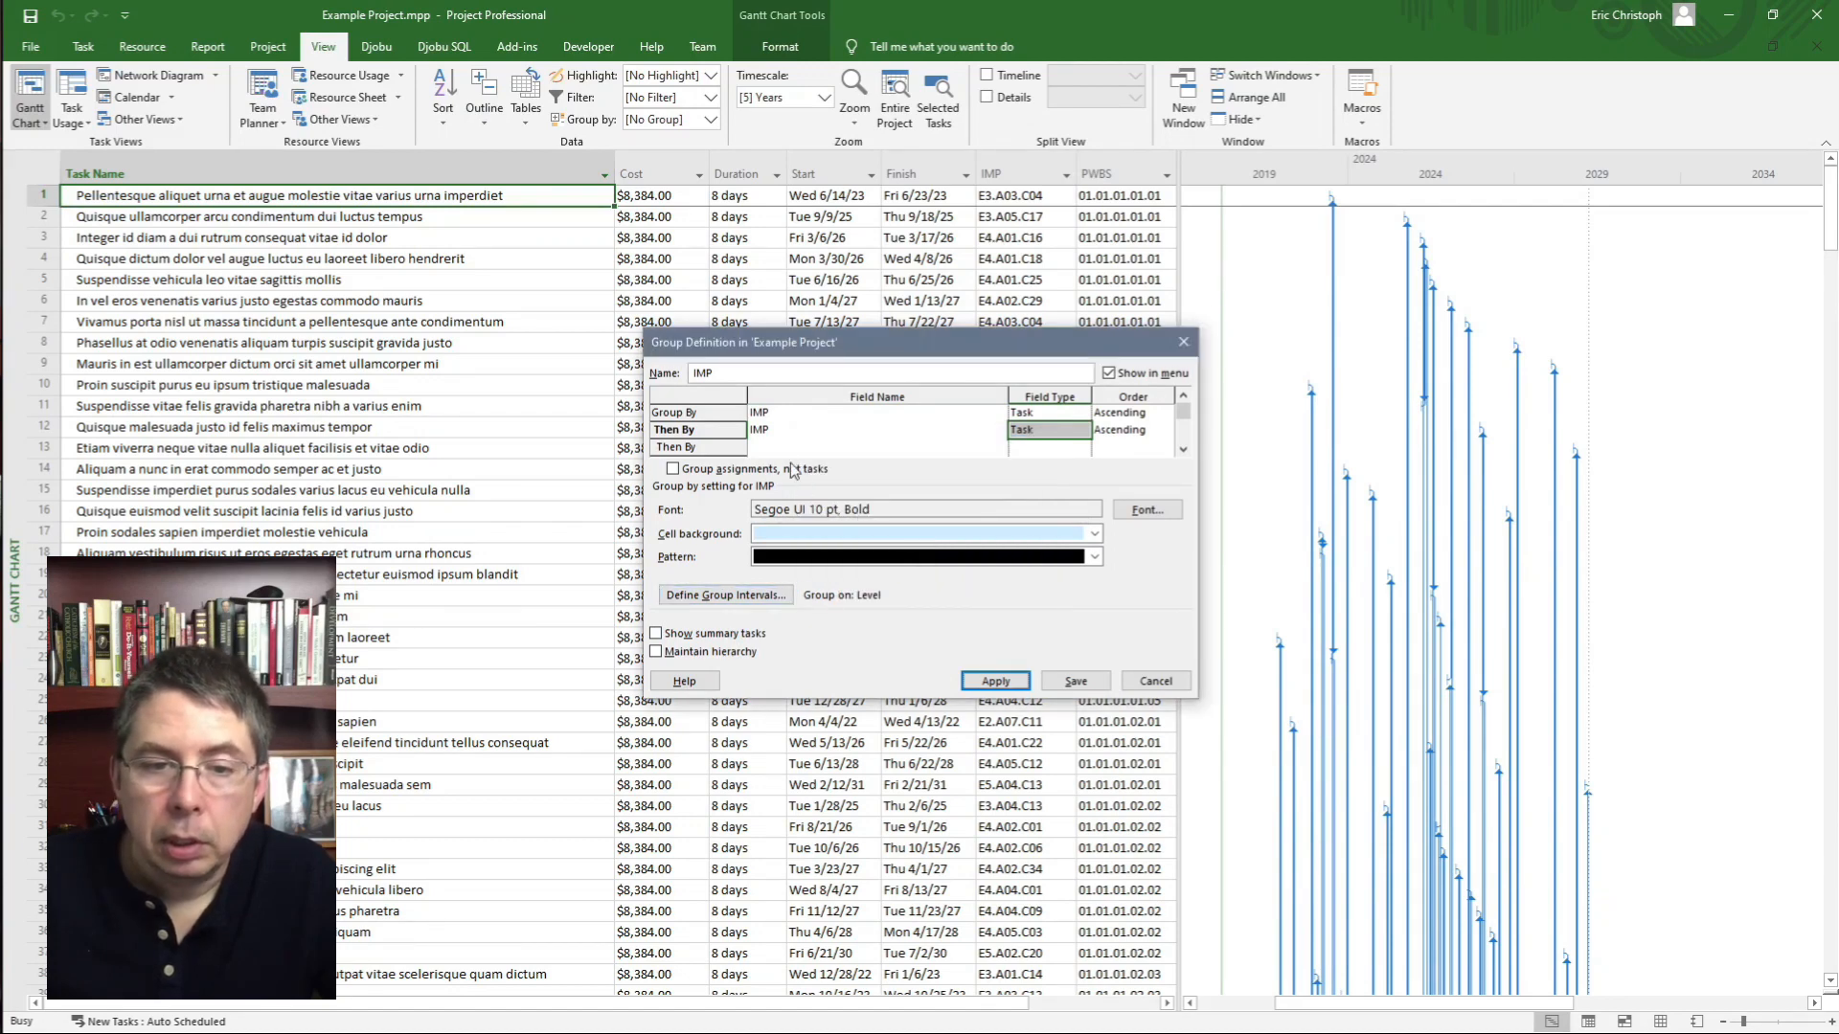
# - Add IMP as the third grouping field, group it on Level below the second, and save the group definition
pyautogui.click(776, 446)
pyautogui.write('IMP (Outline Code2')
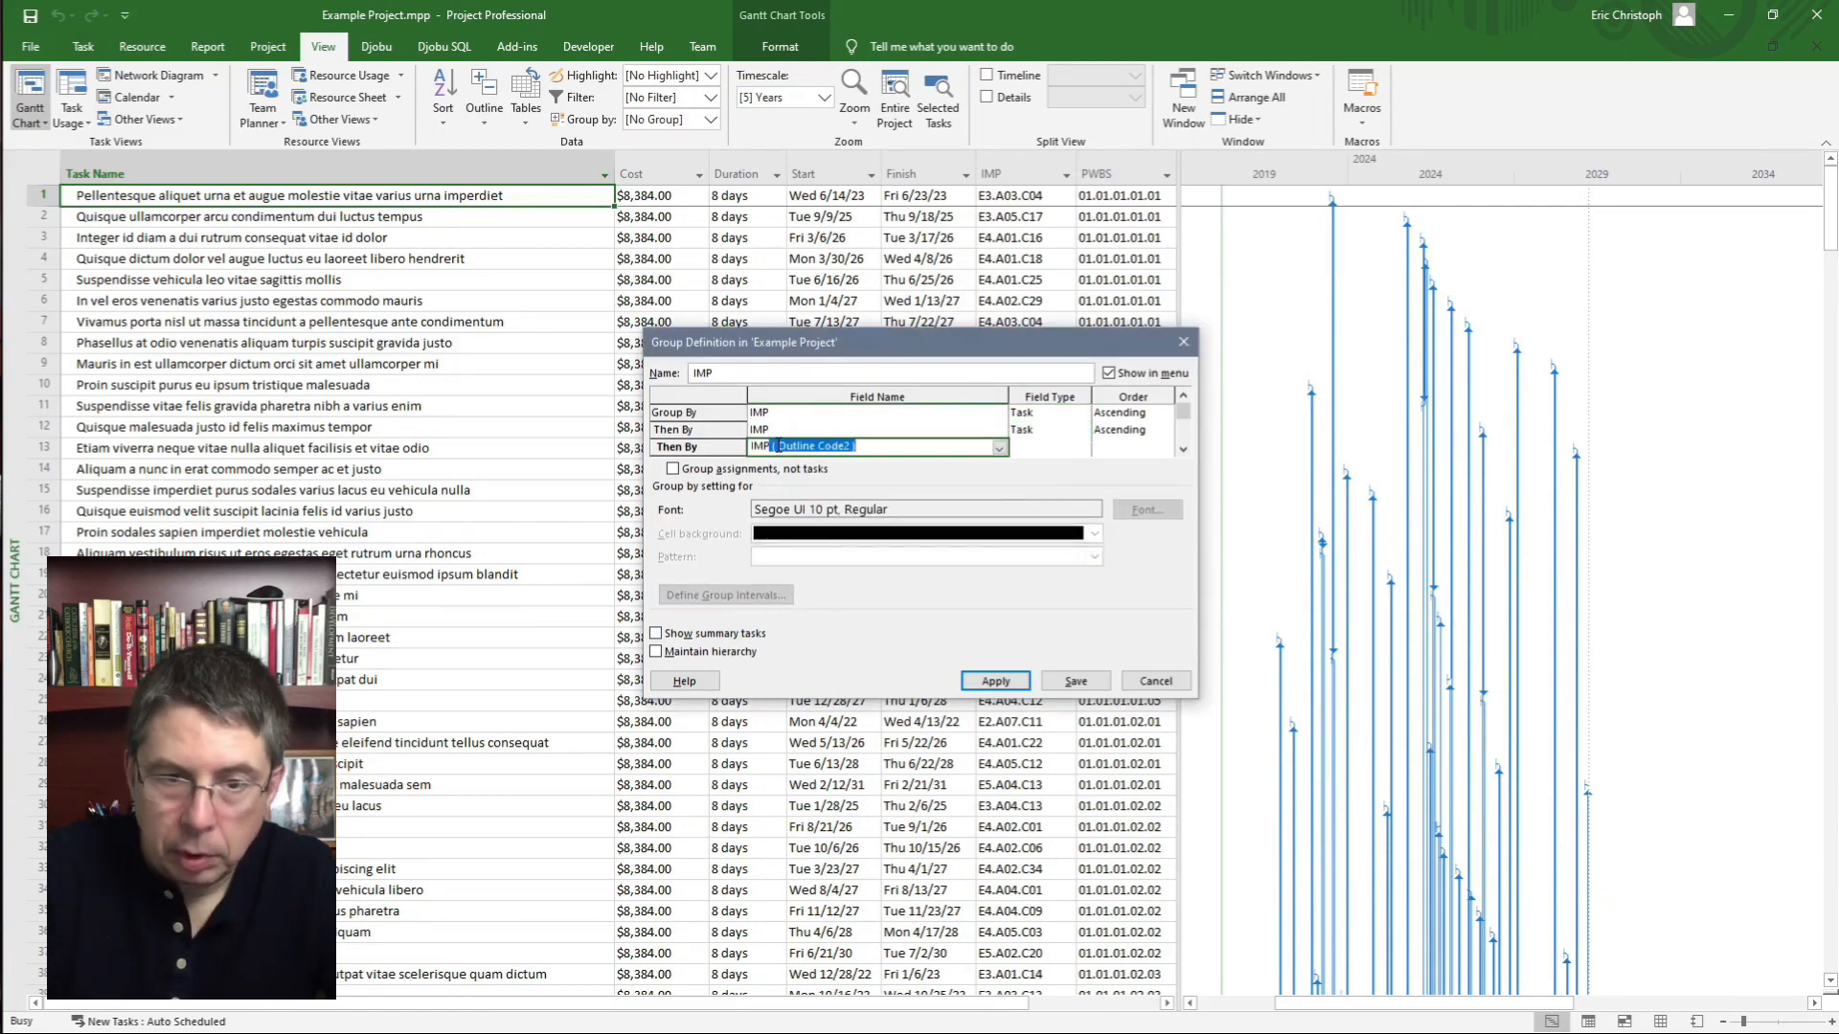
pyautogui.press('Tab')
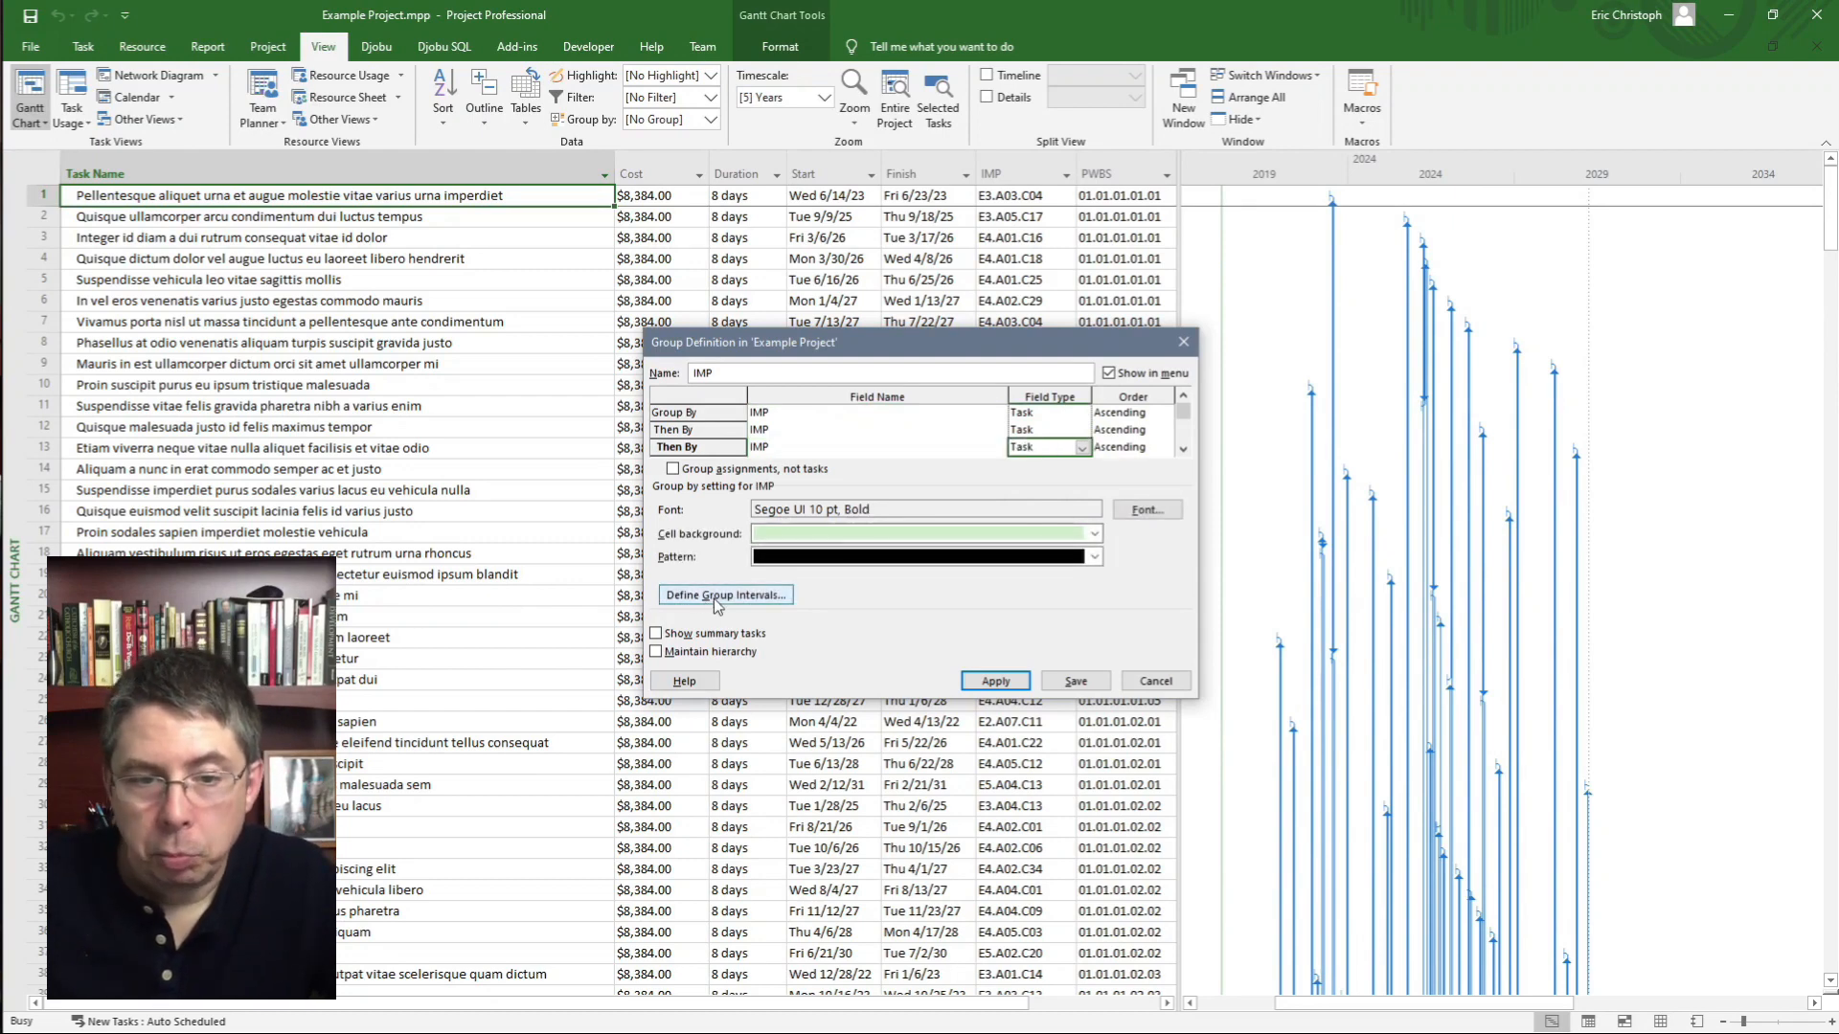
pyautogui.click(769, 594)
pyautogui.click(1025, 495)
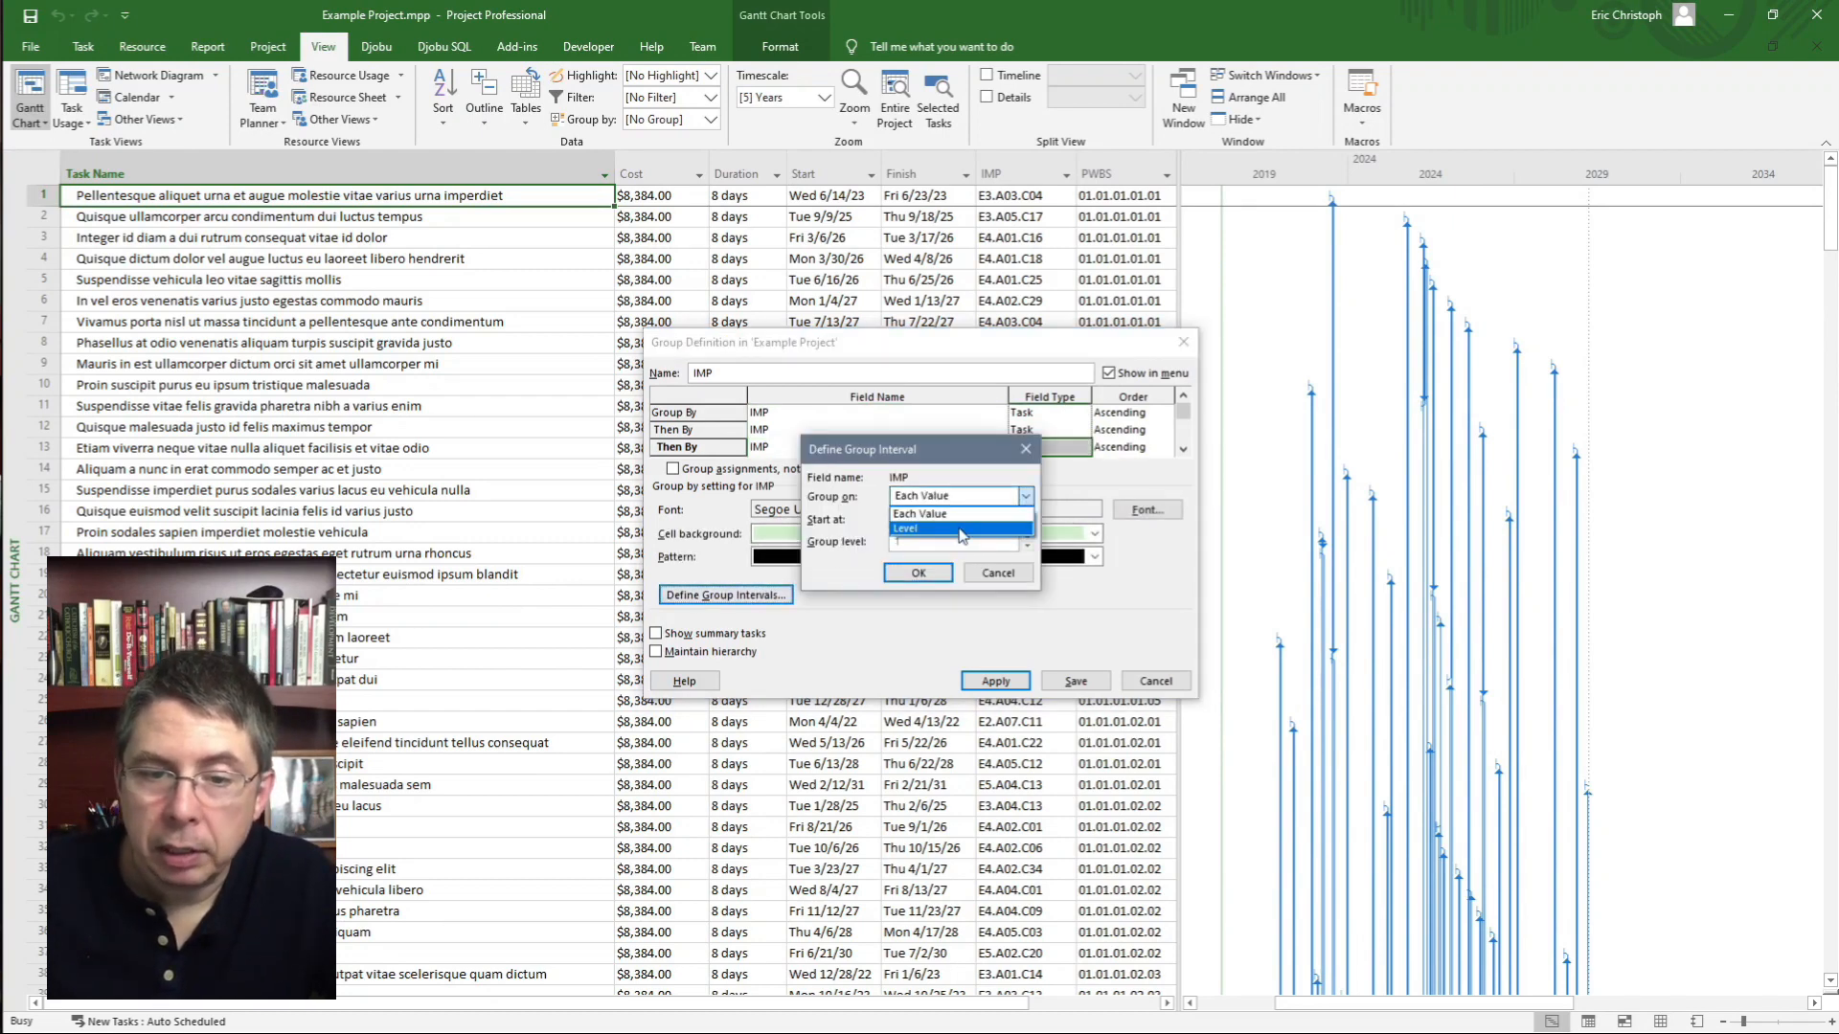
pyautogui.click(1007, 542)
pyautogui.click(1026, 537)
pyautogui.click(1026, 538)
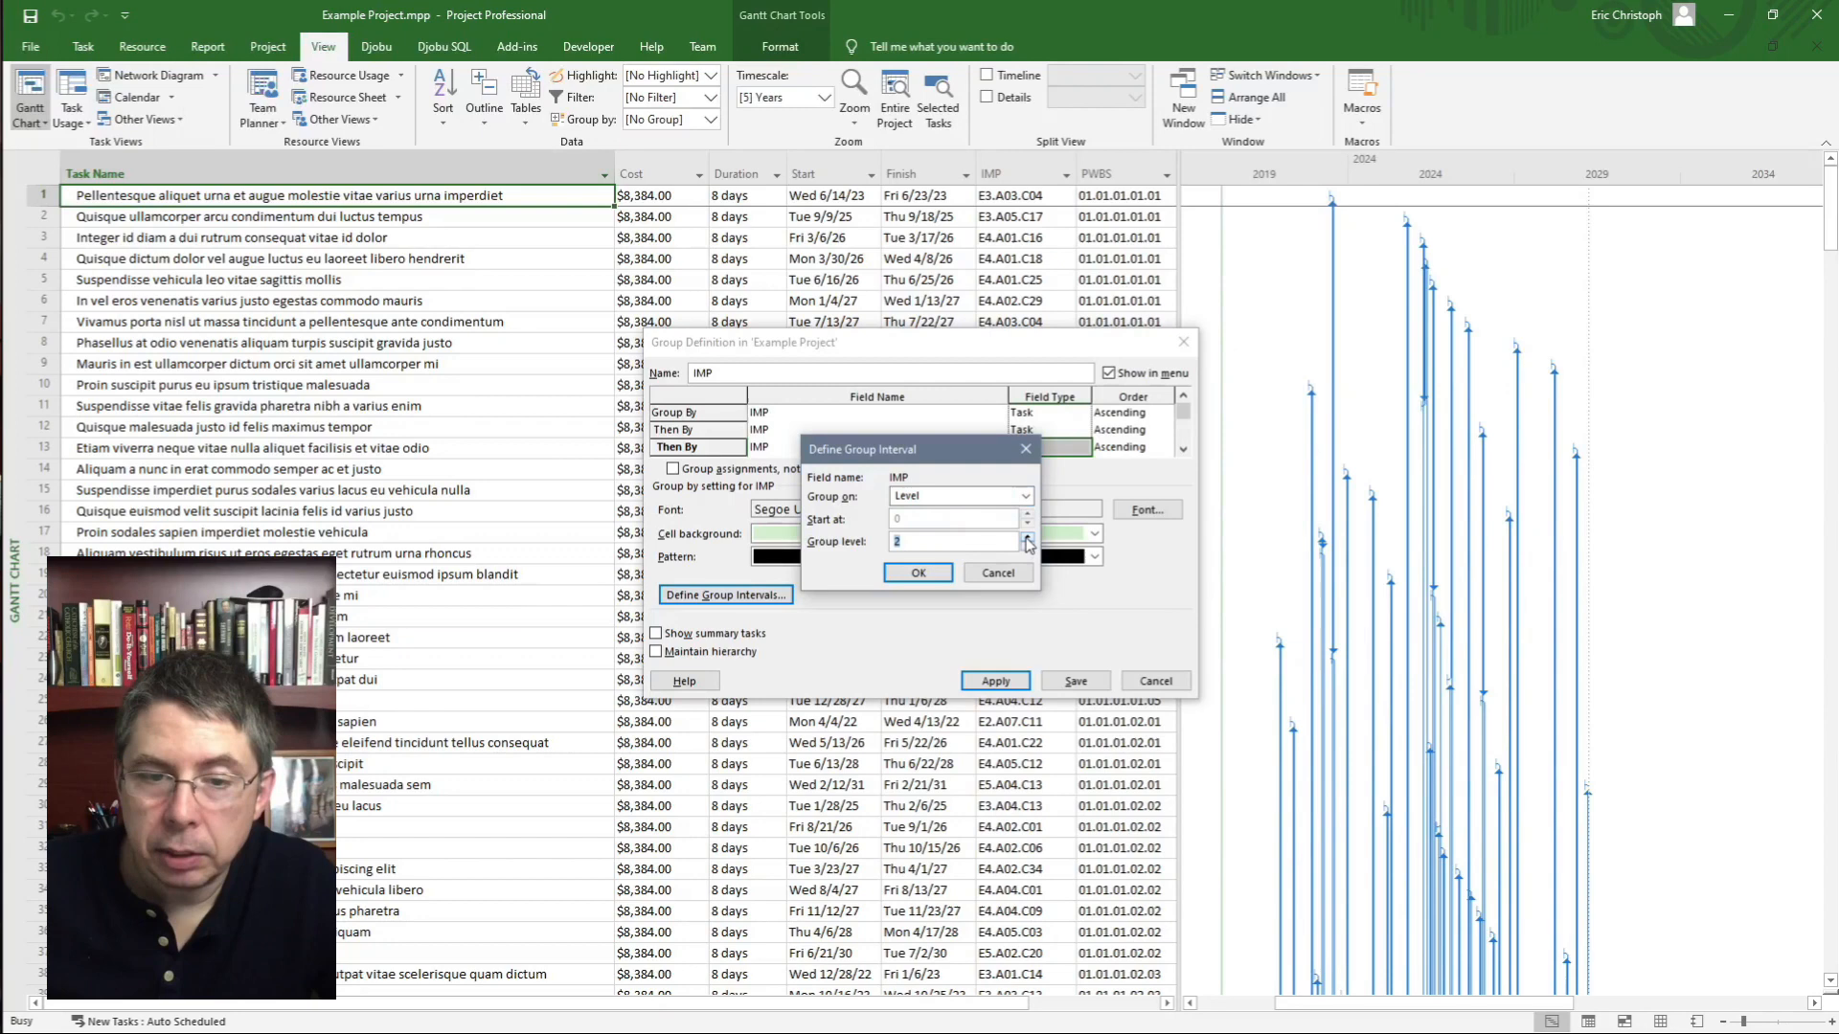
pyautogui.click(918, 573)
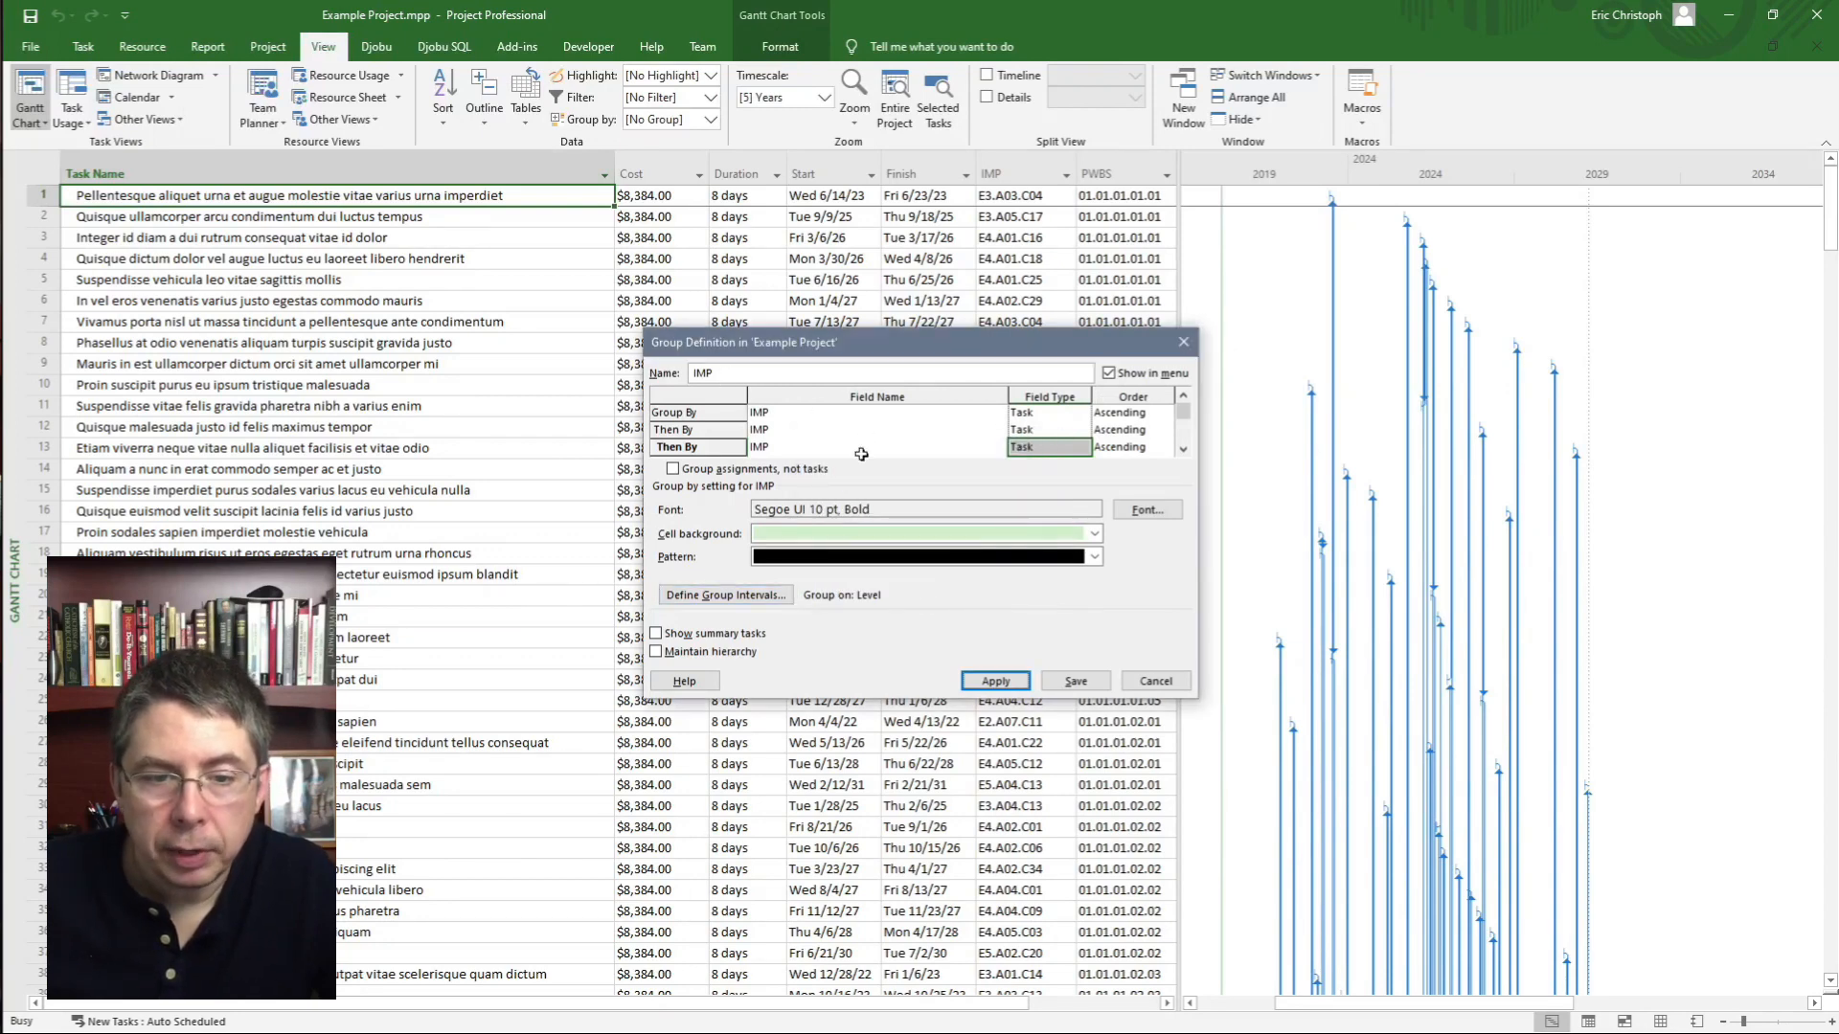
pyautogui.click(1075, 681)
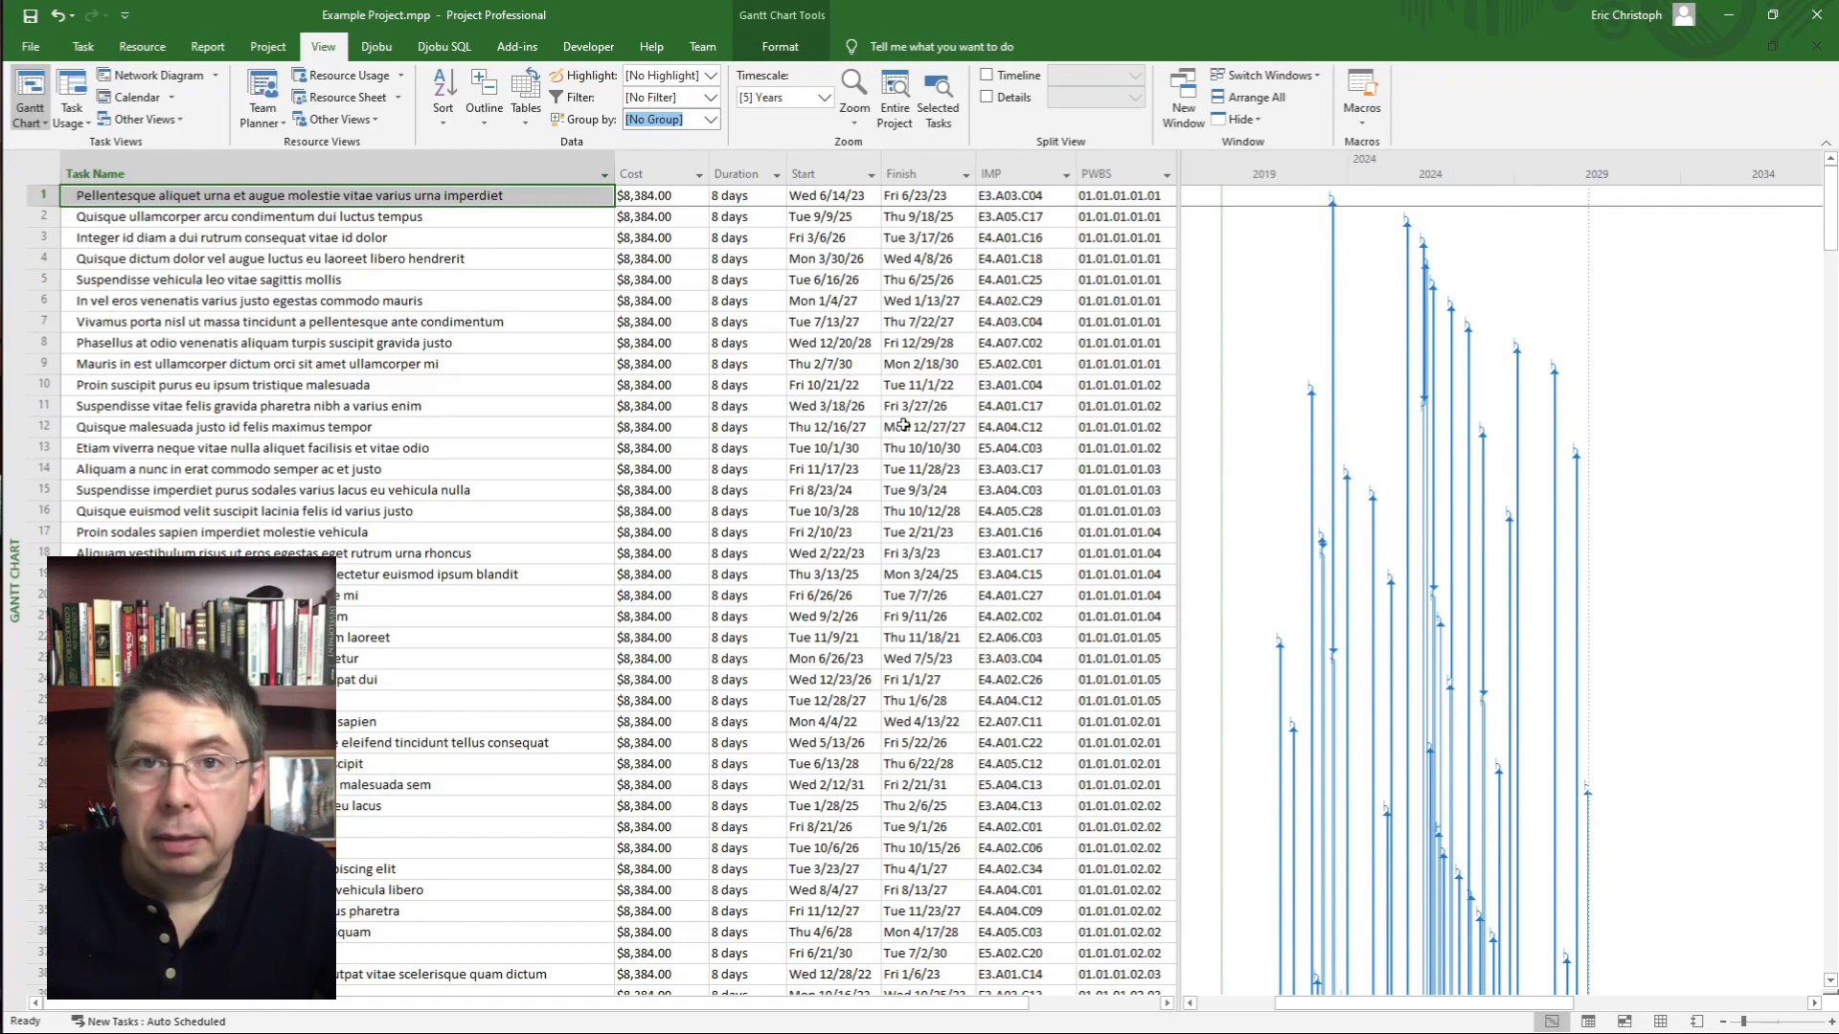
# - Define a group named PWBS, setting the second PWBS grouping field to group on Level with group level 2
pyautogui.click(710, 119)
pyautogui.click(670, 682)
pyautogui.click(725, 595)
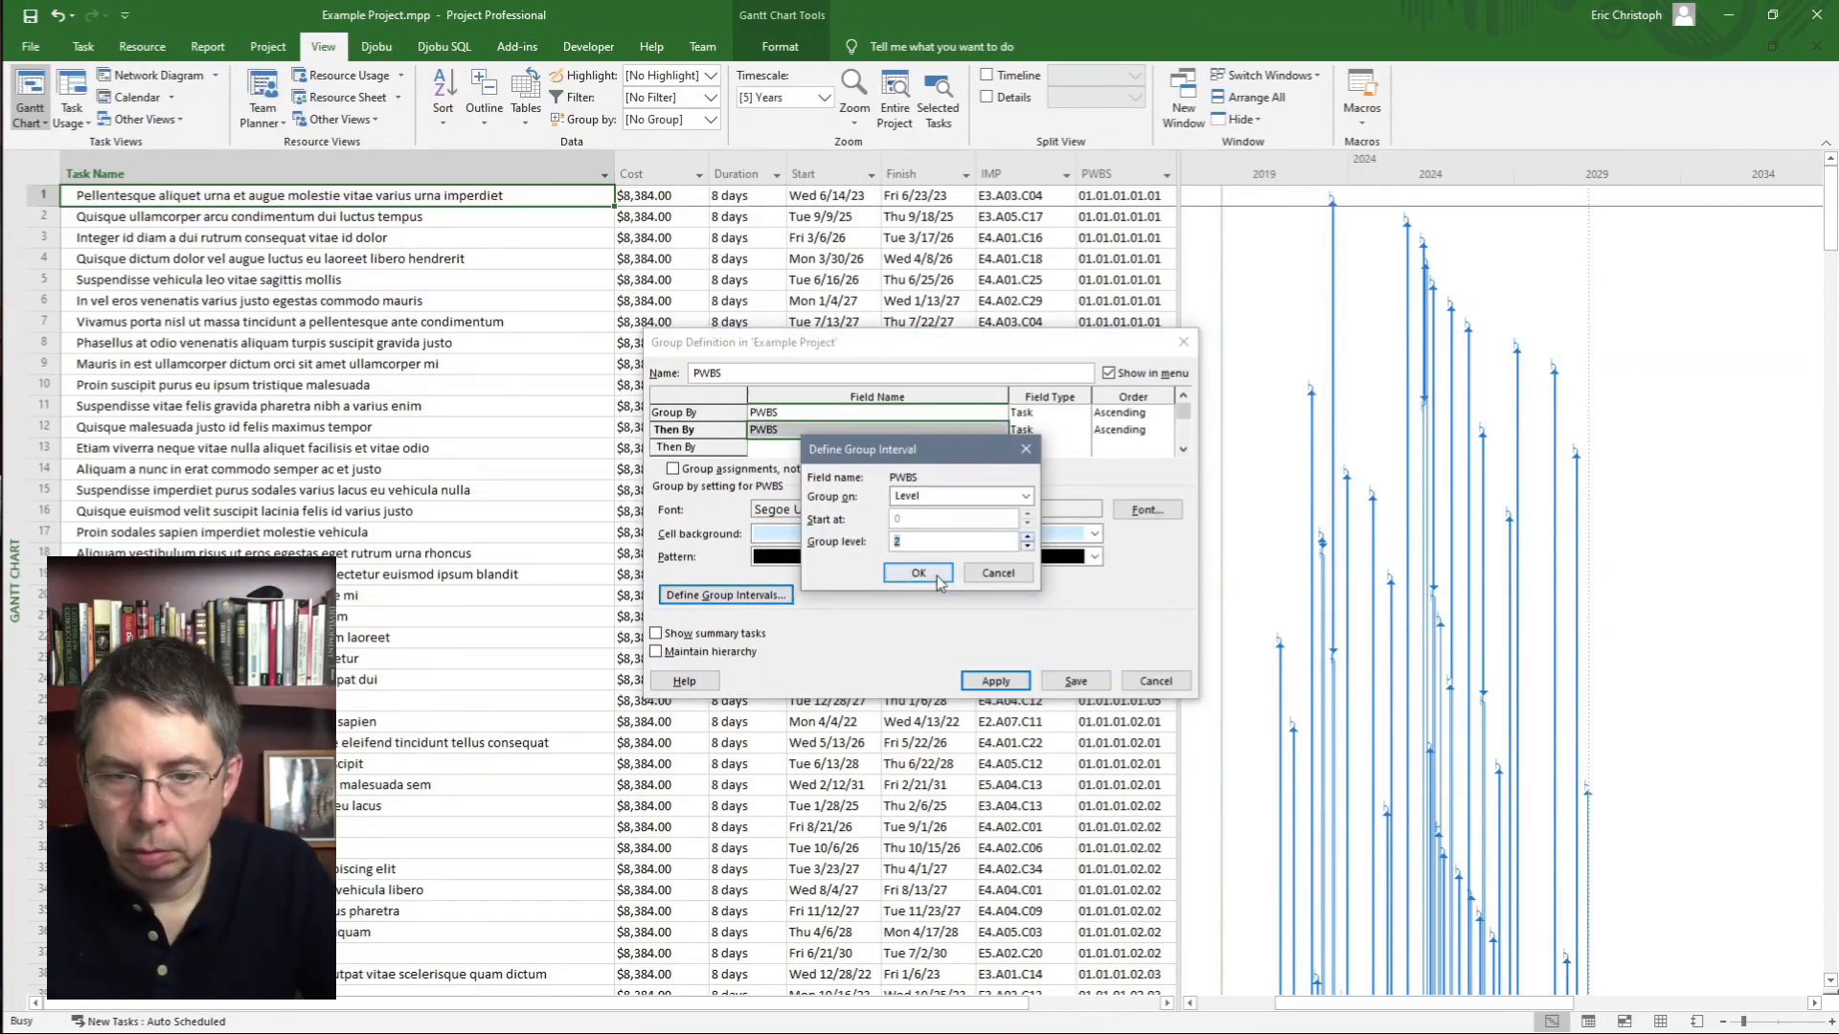
pyautogui.click(917, 572)
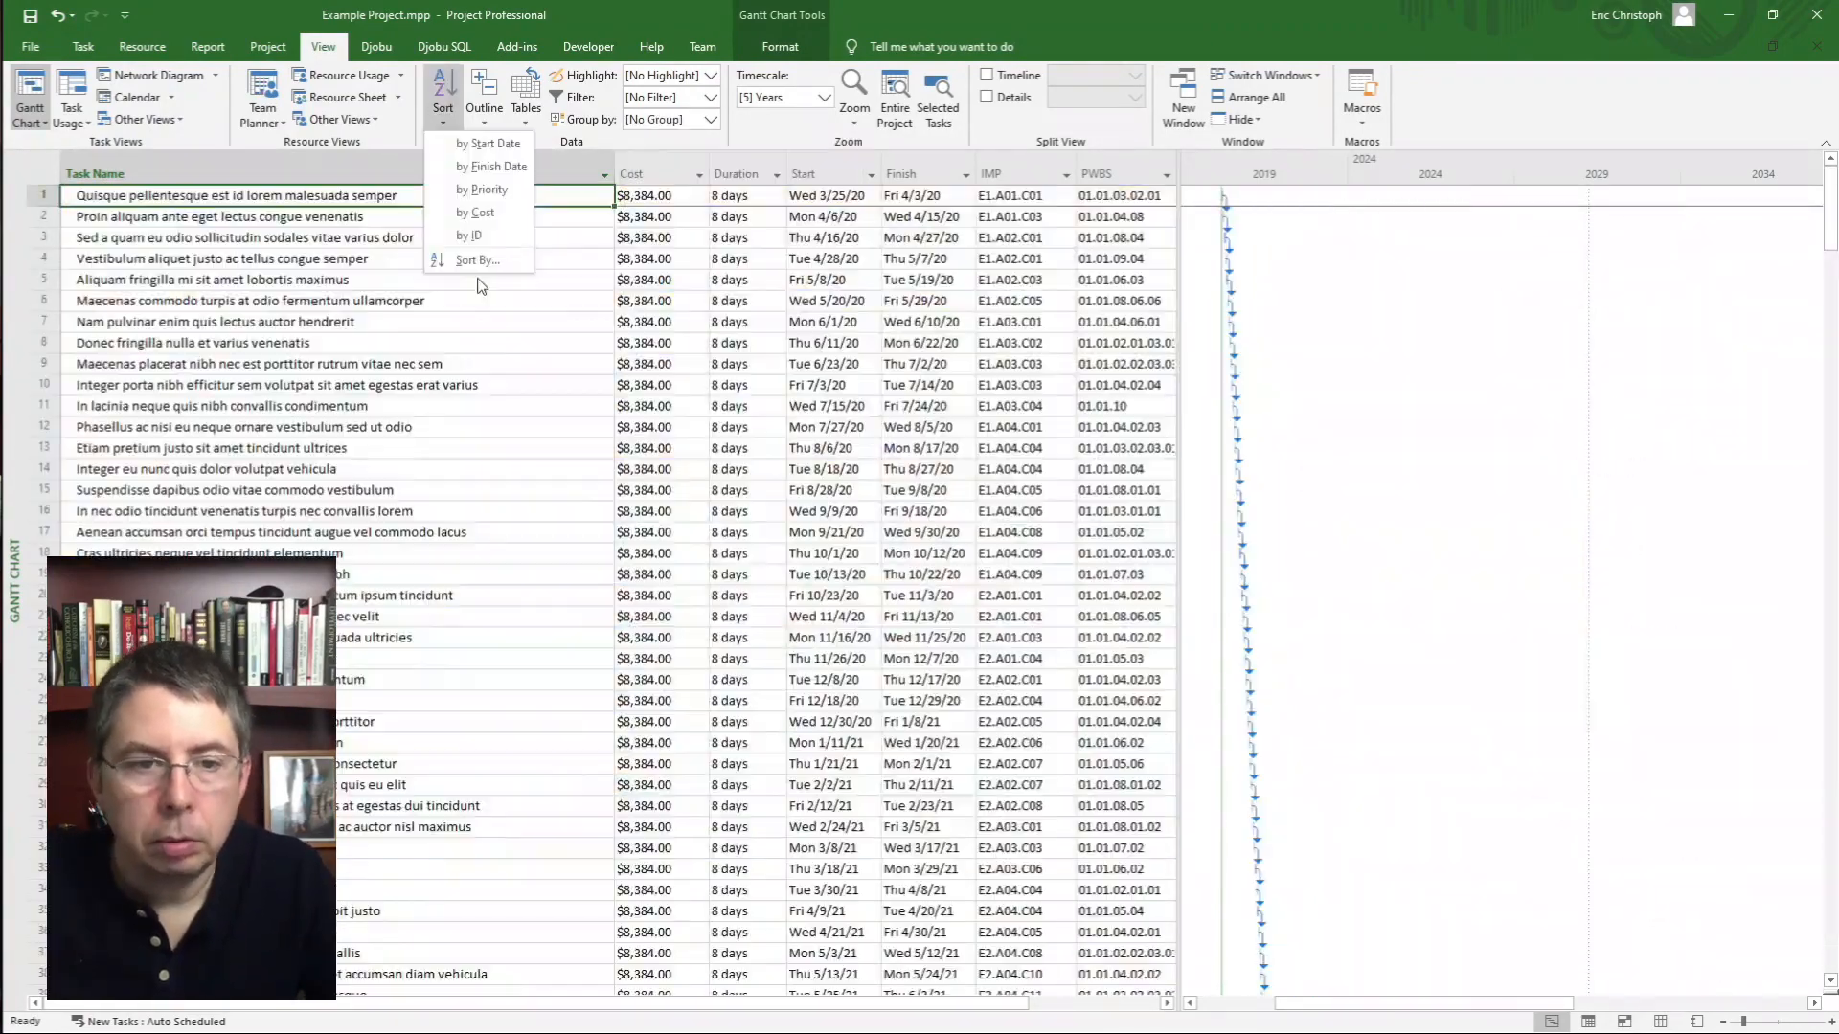
# - Group the task list by PWBS and inspect the Government Personnel group under Planning Phase Systems Engineering
pyautogui.click(465, 218)
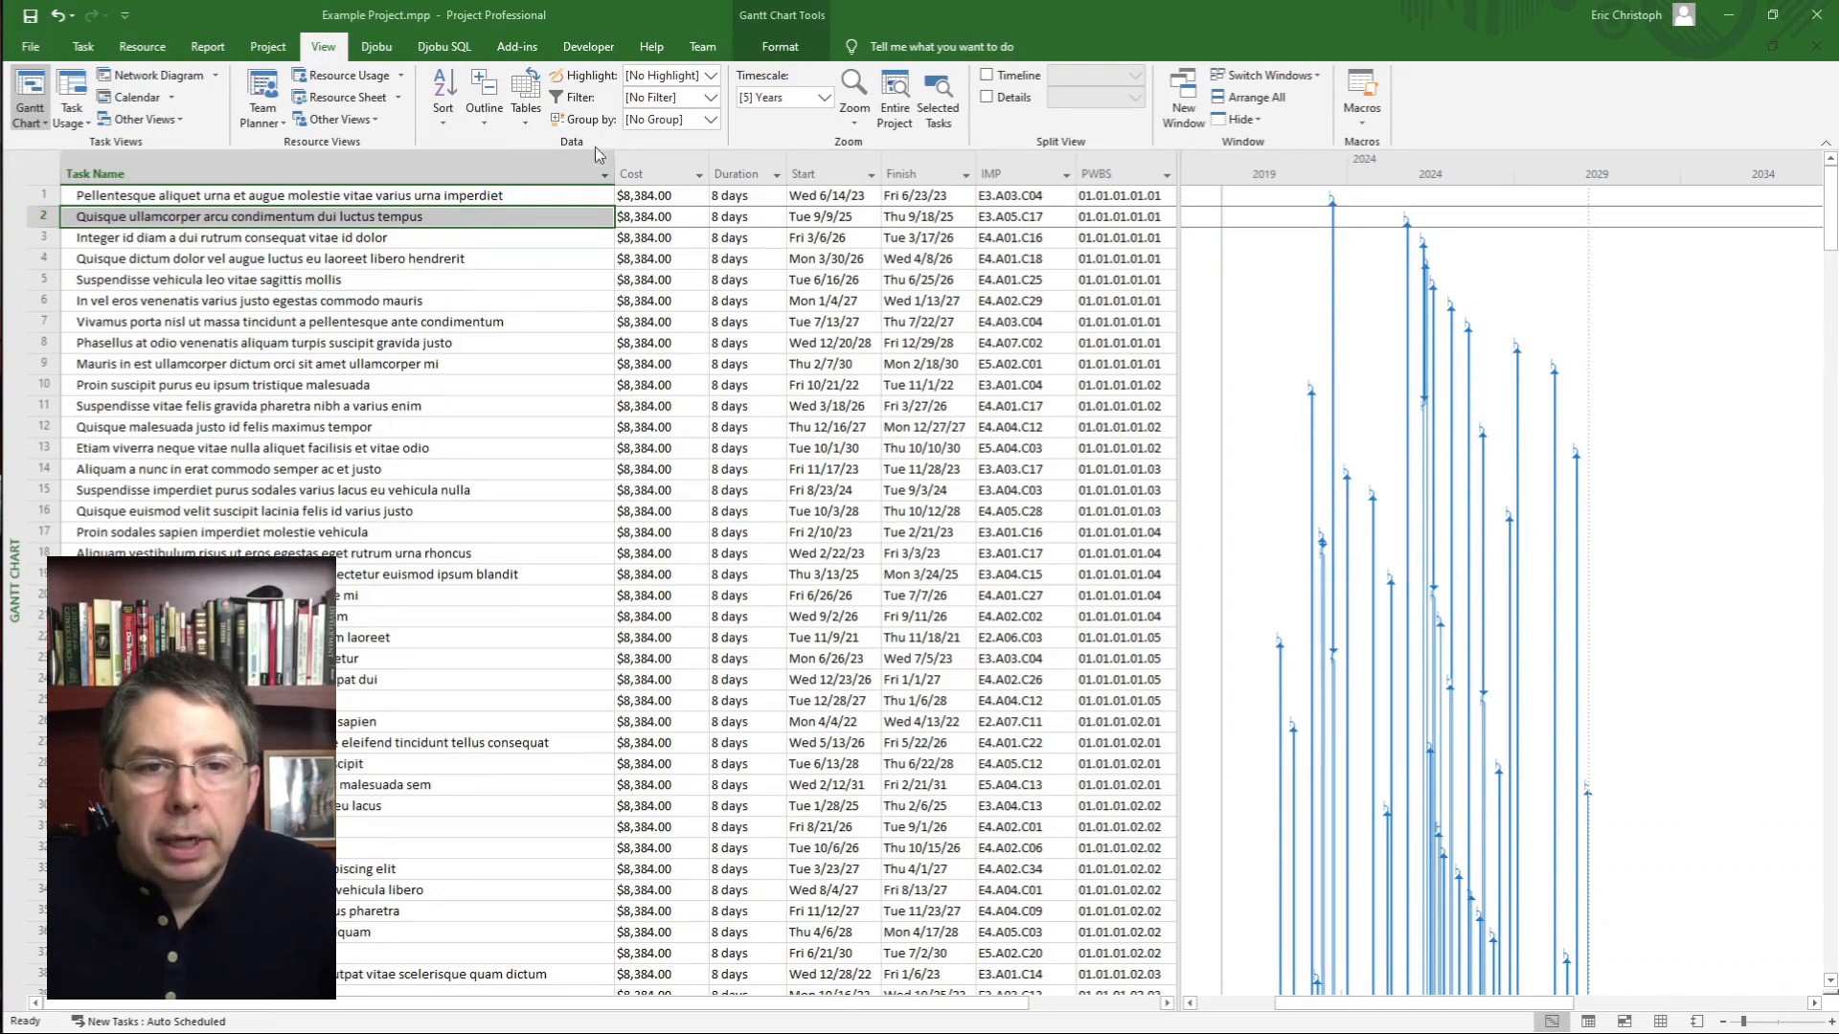
pyautogui.click(711, 122)
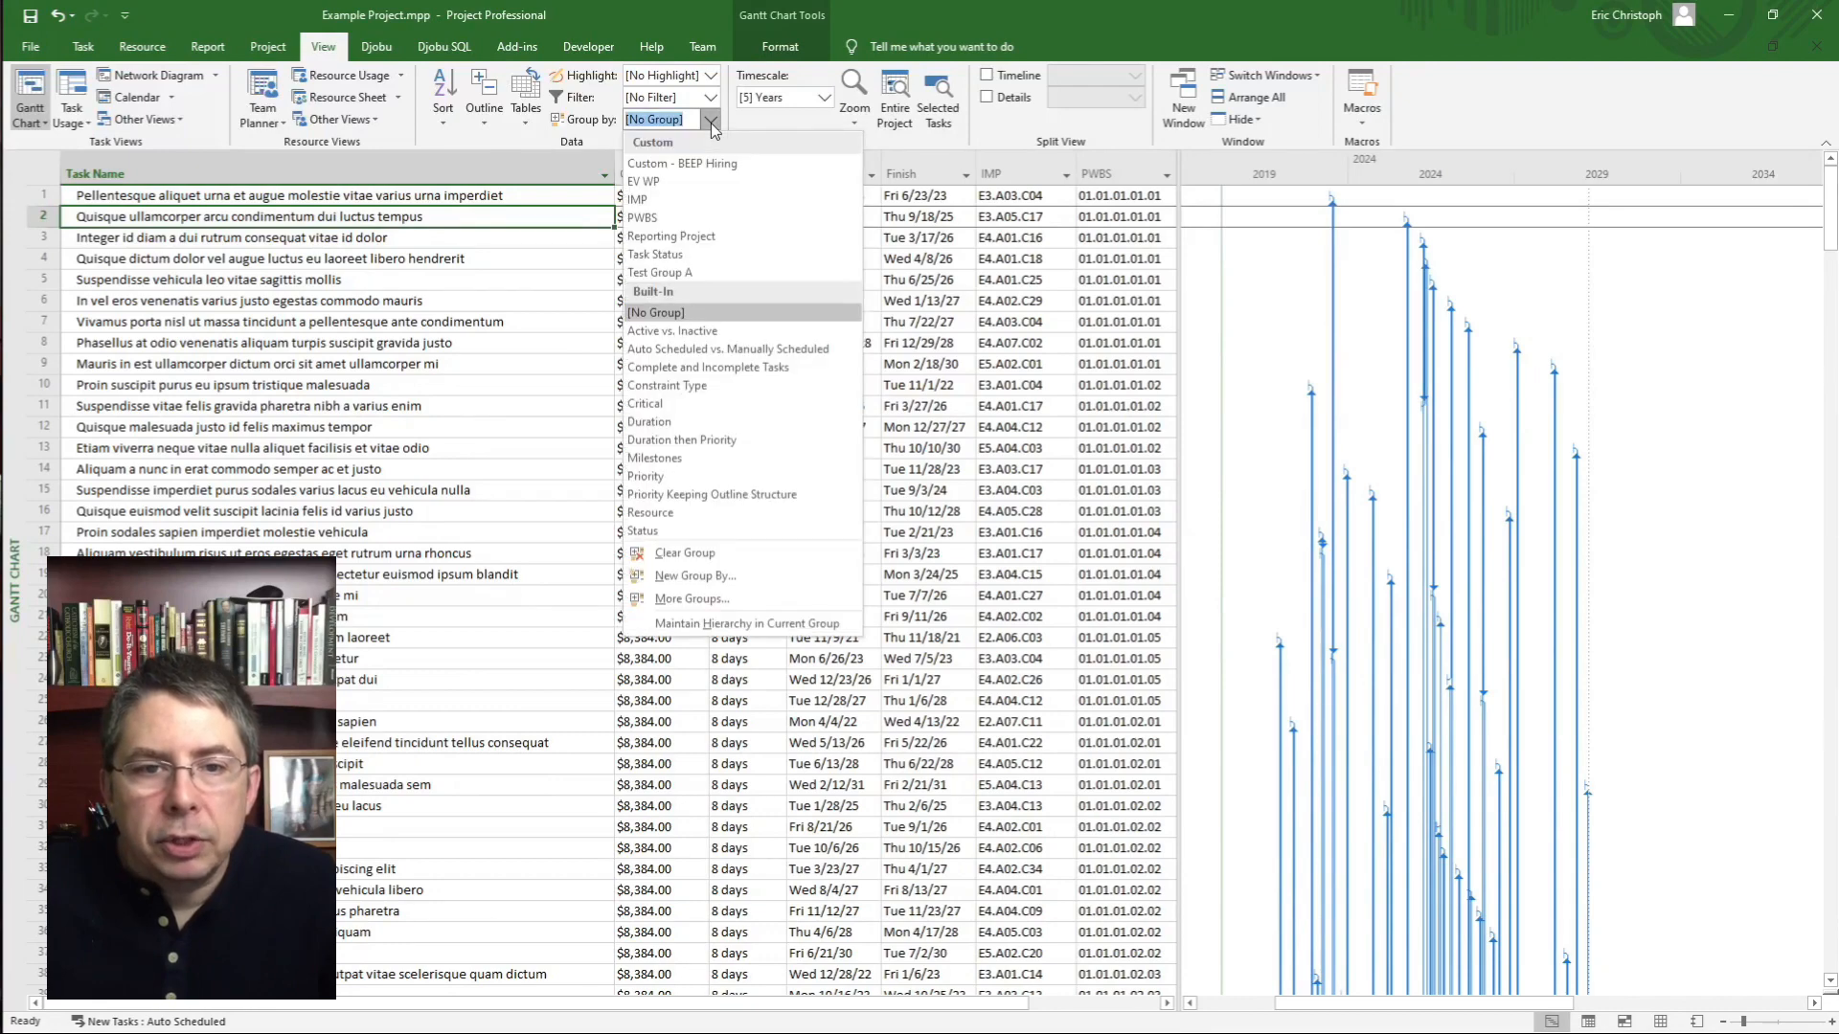
pyautogui.click(657, 216)
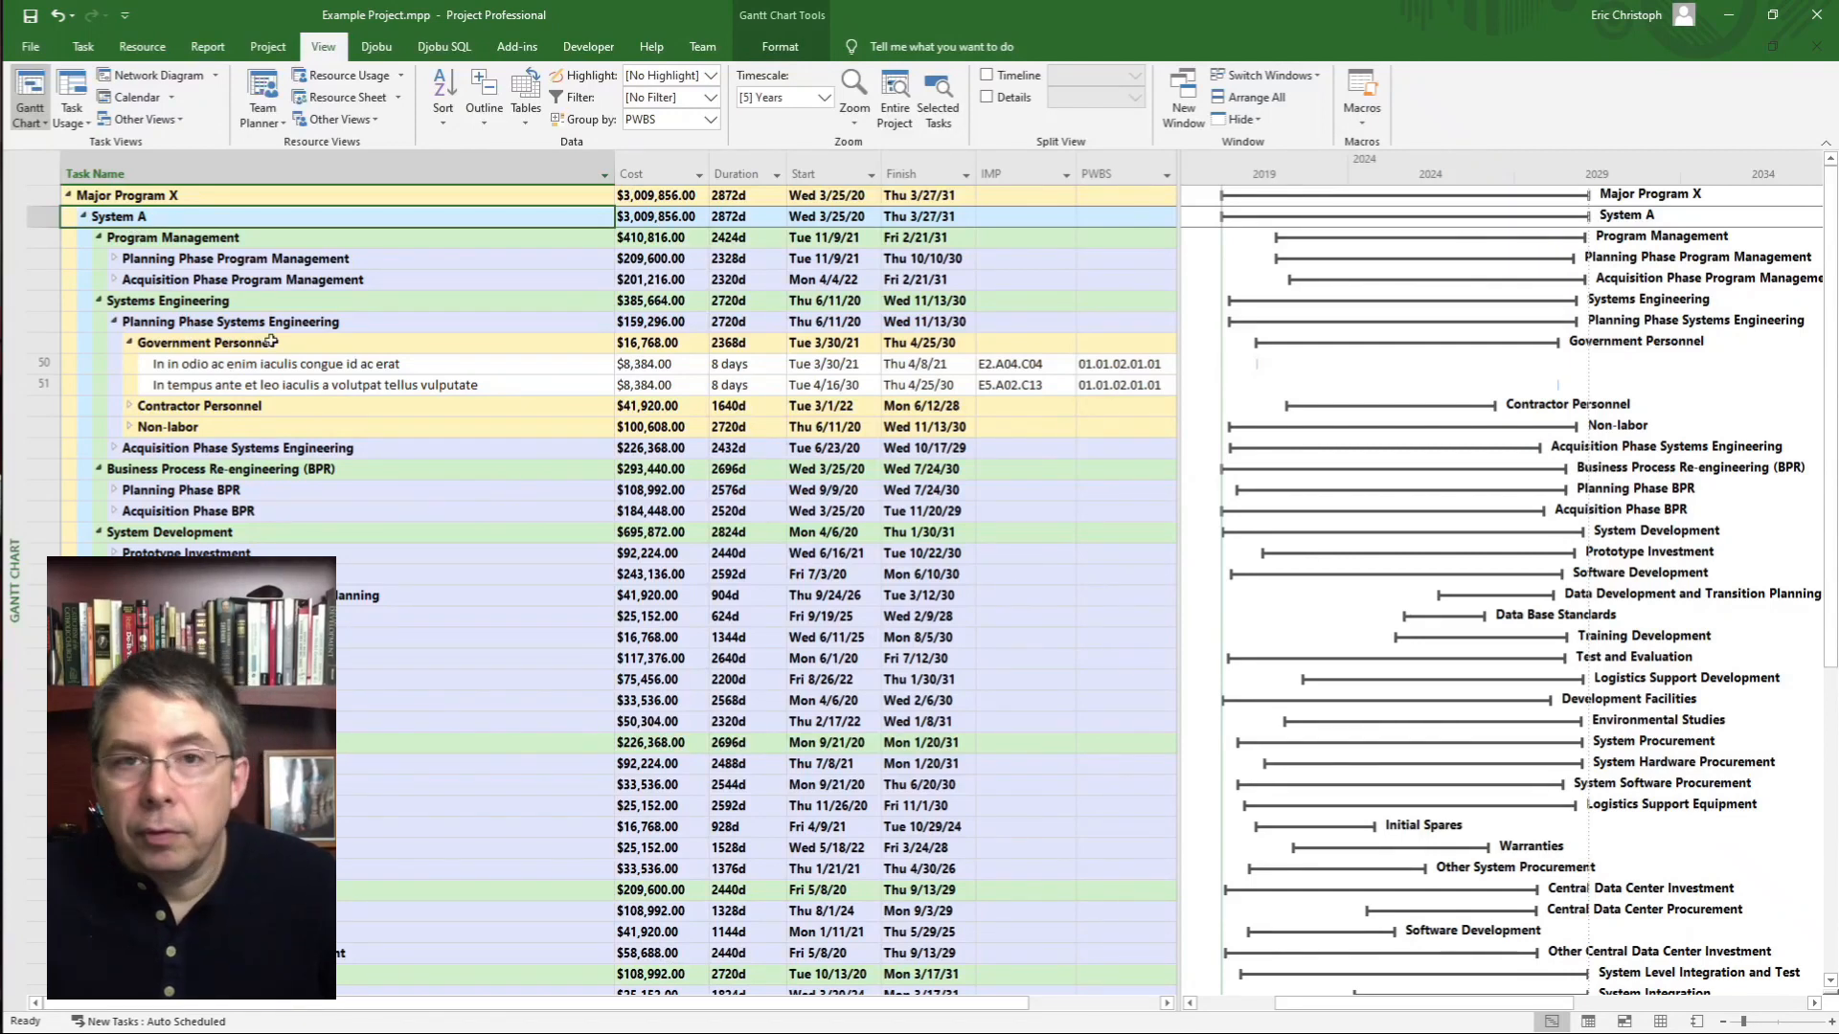
pyautogui.click(126, 339)
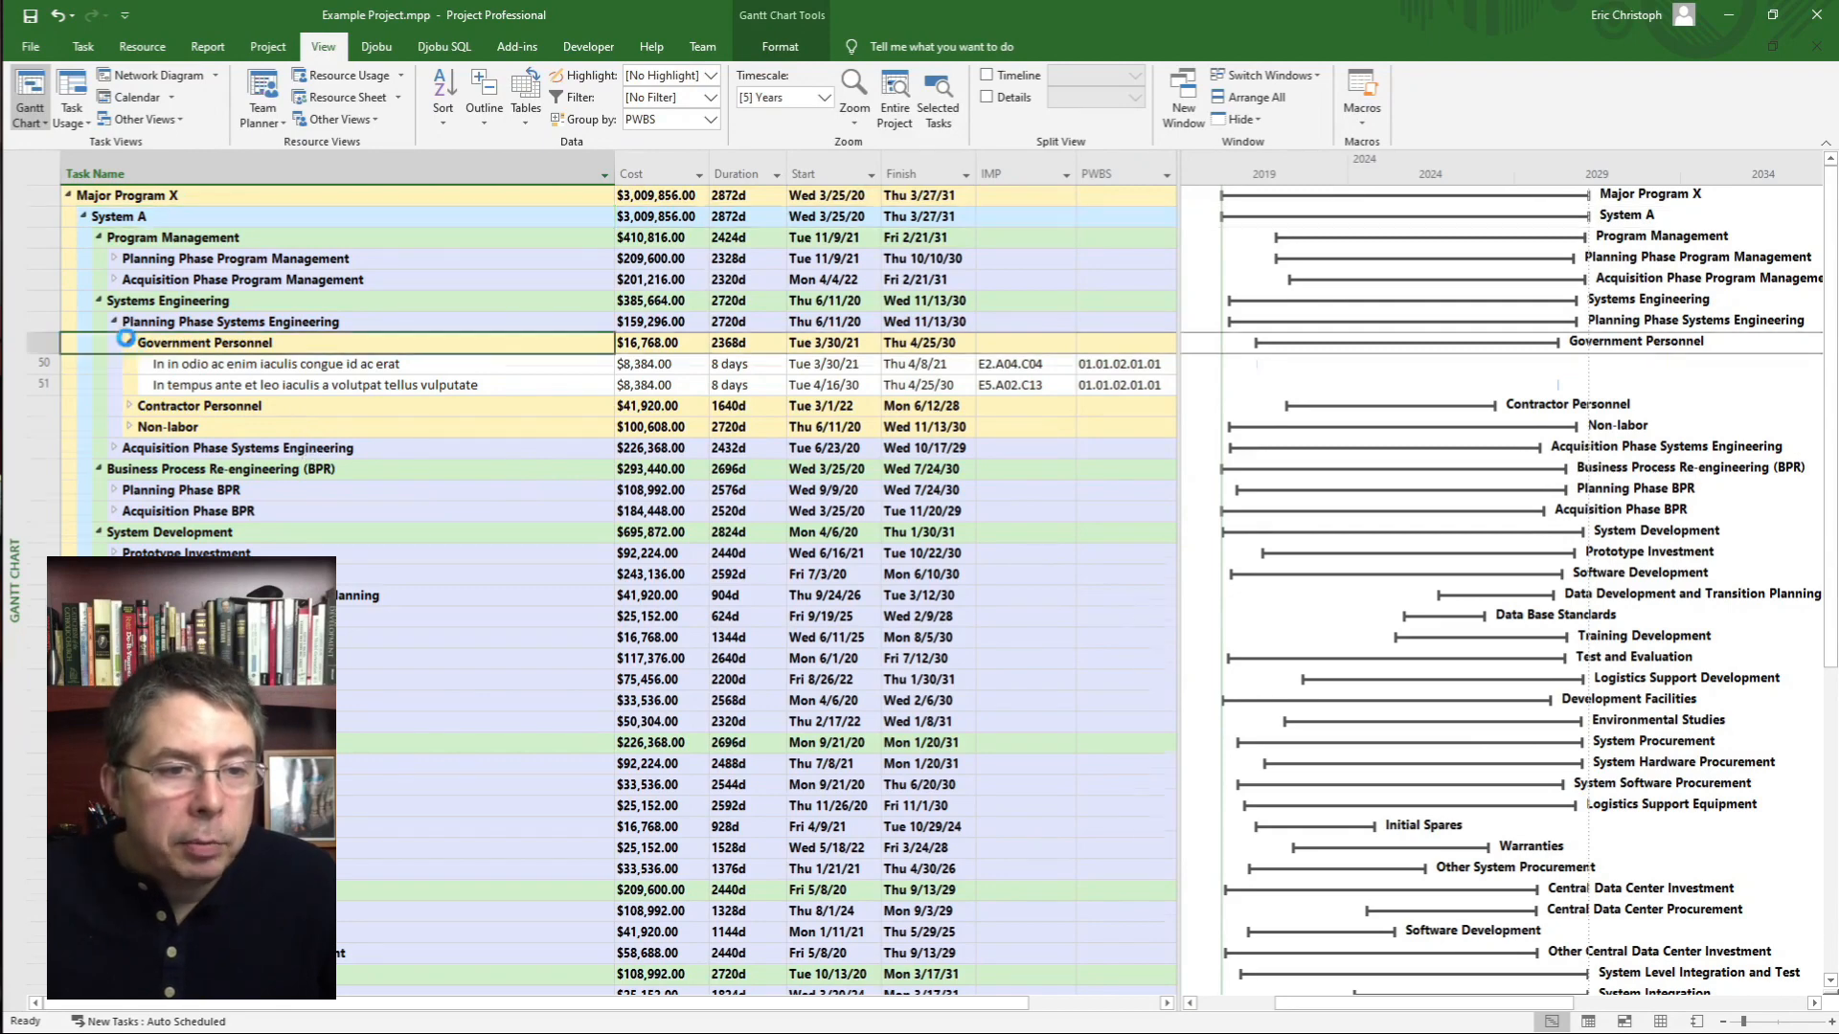
pyautogui.click(127, 342)
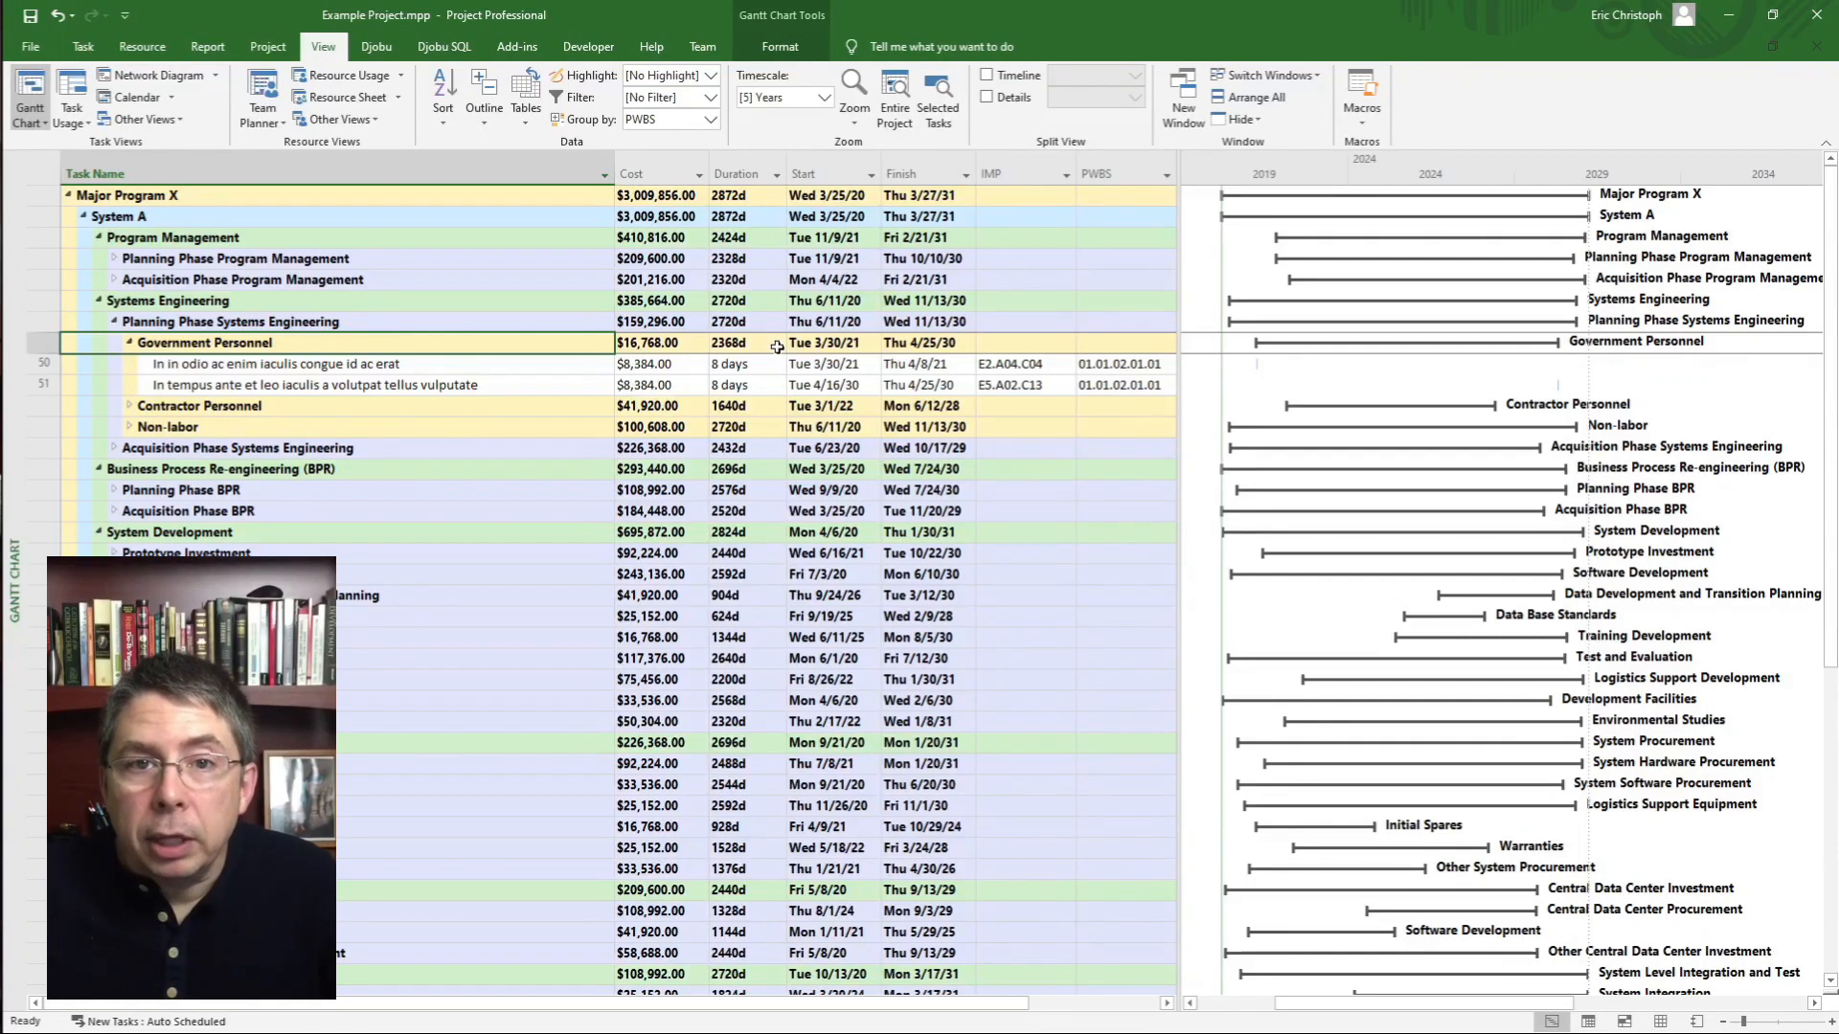
# - Group the task list by IMP to review its order, and return it to No Group
pyautogui.click(710, 119)
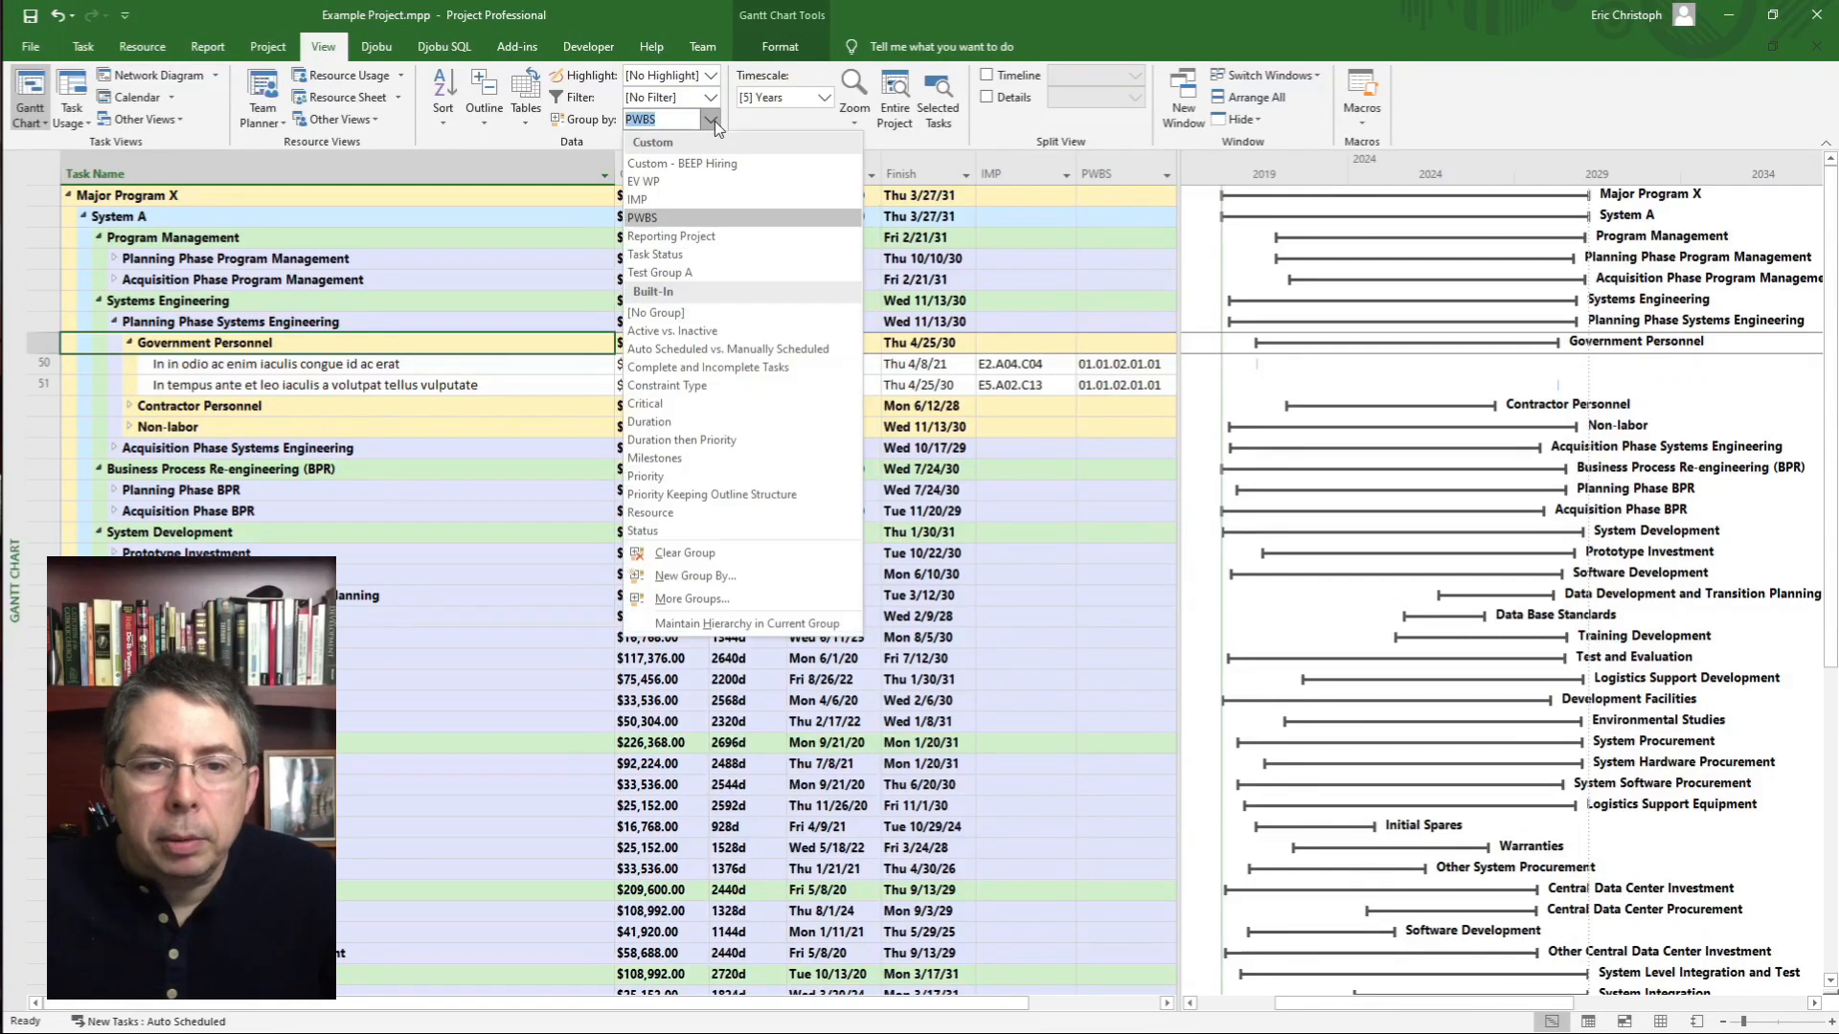
pyautogui.click(651, 202)
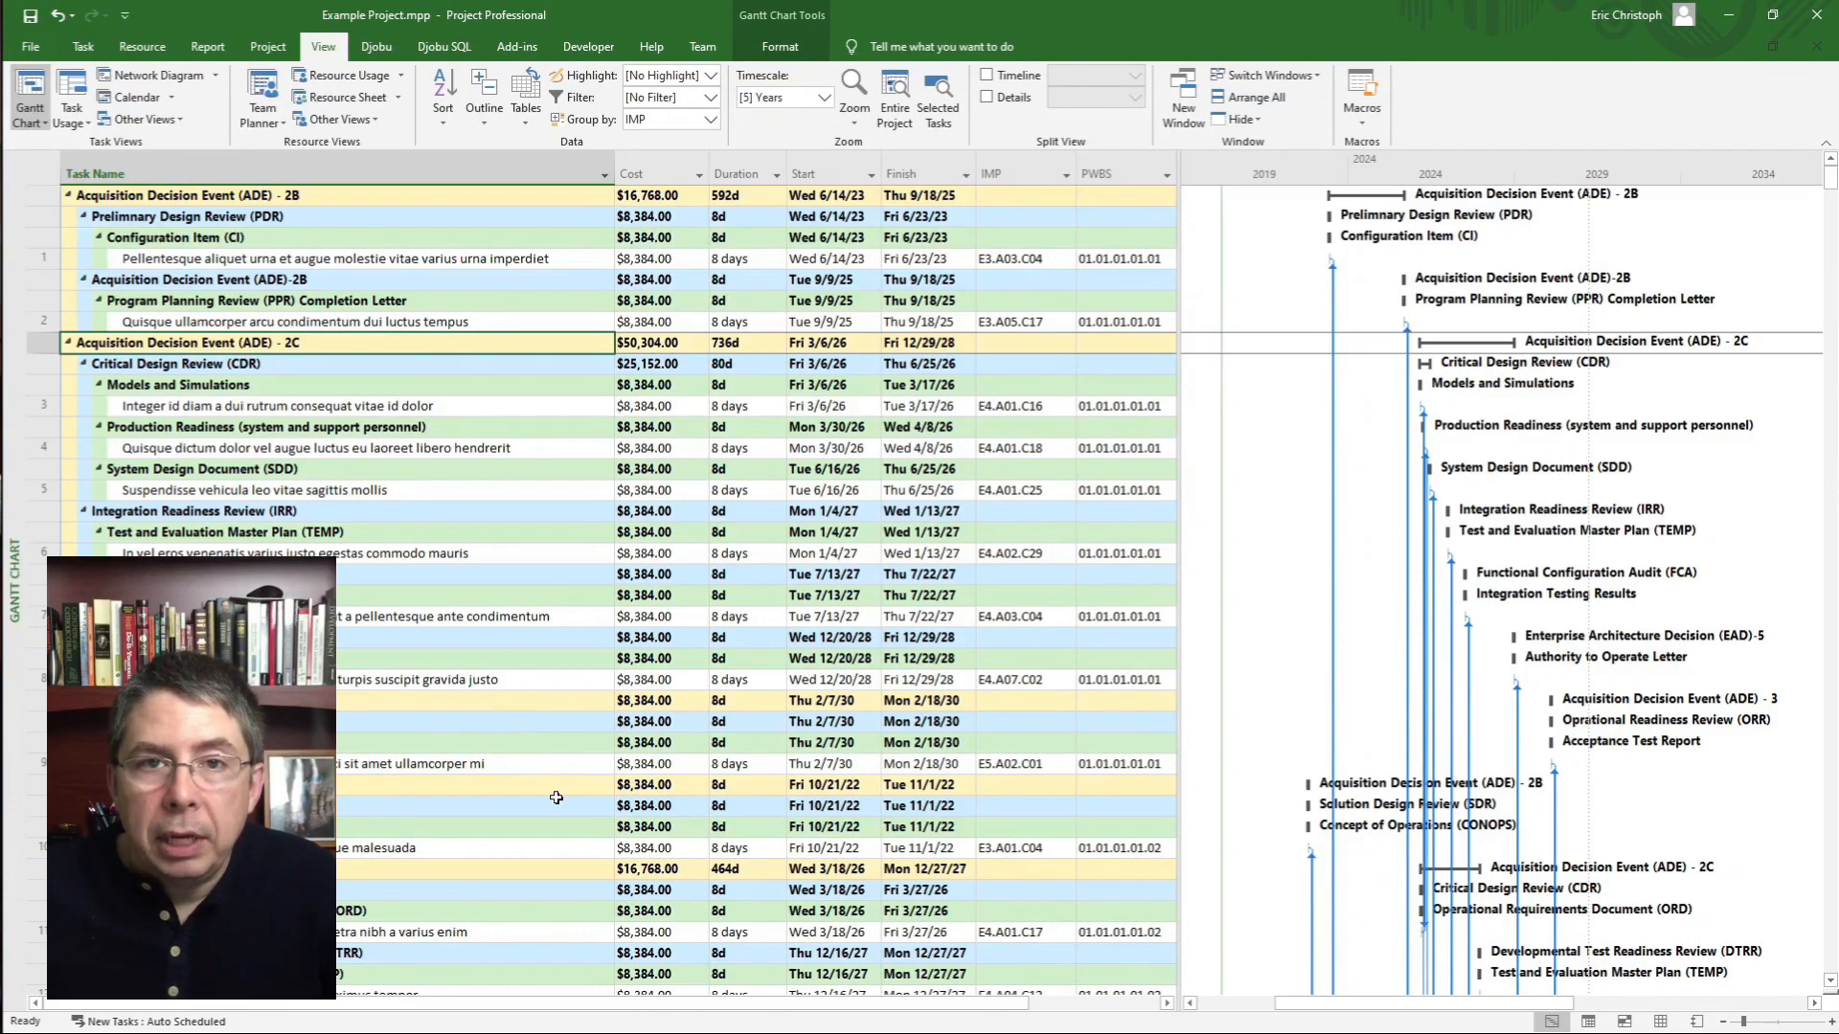
pyautogui.click(710, 119)
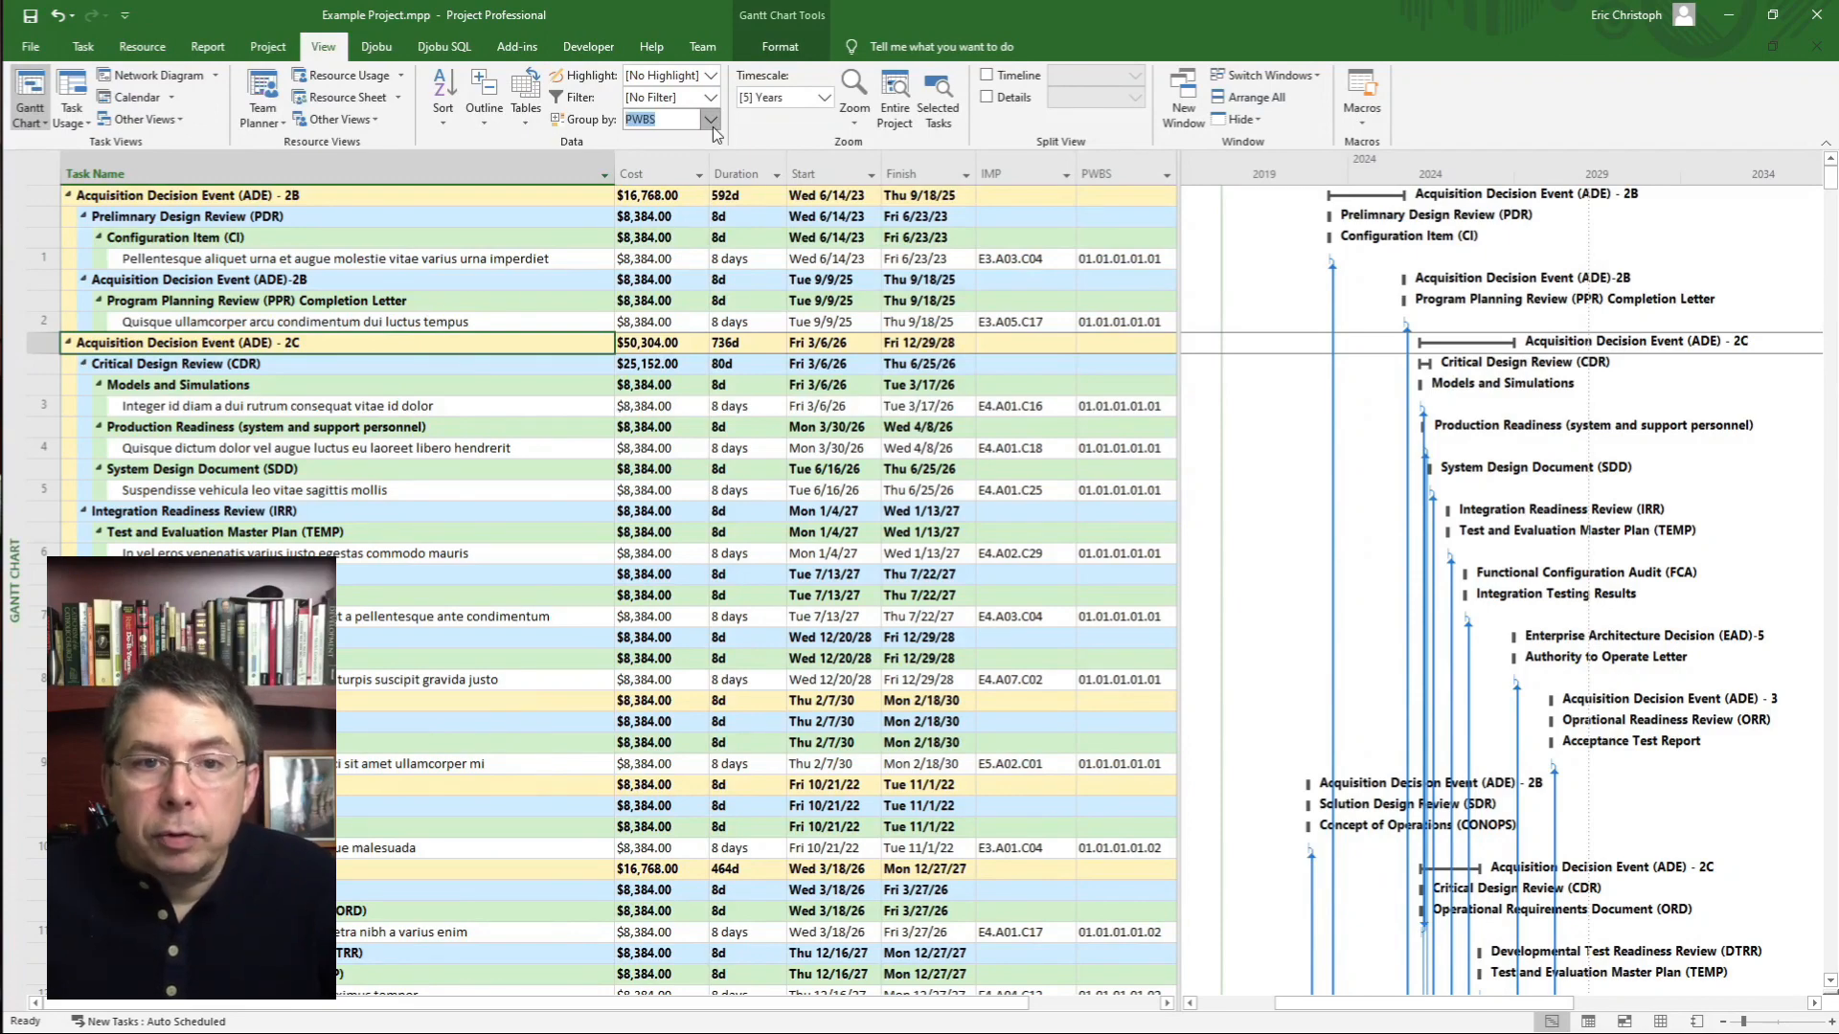
pyautogui.click(659, 313)
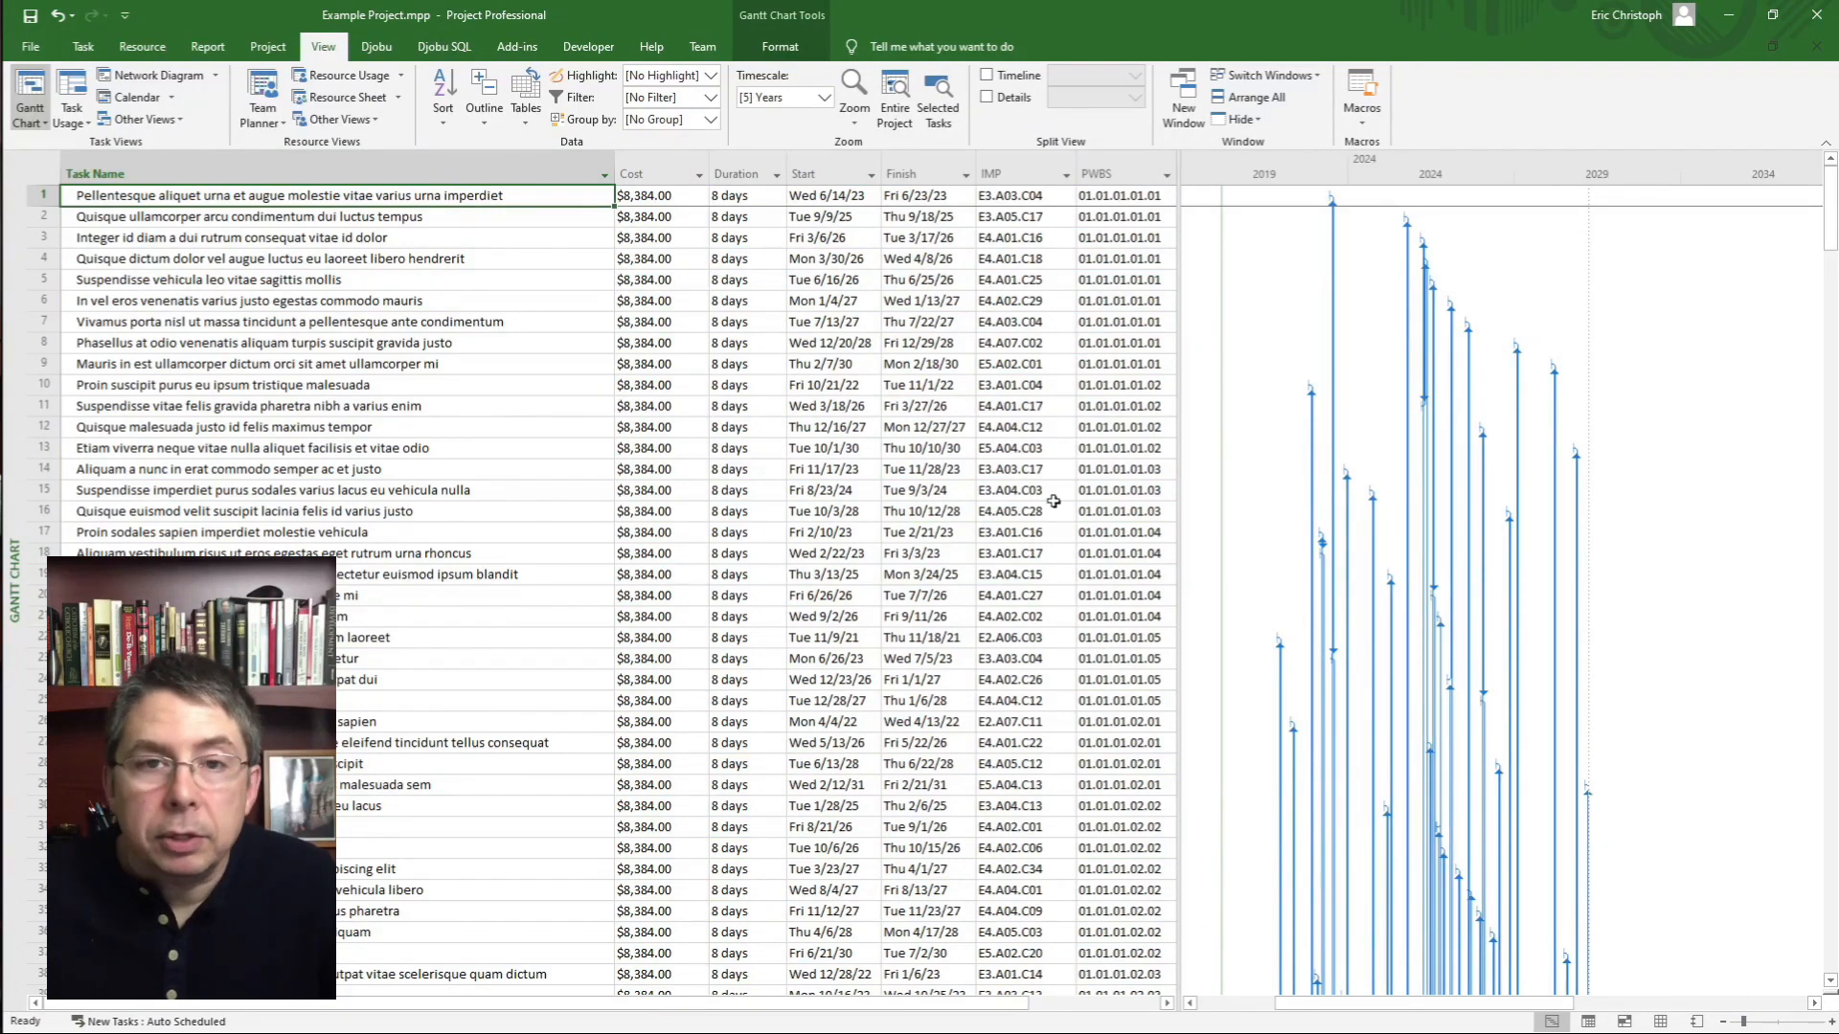
# - Sort the tasks by IMP (Outline Code2) ascending, with permanent task renumbering and the outline structure kept
pyautogui.click(445, 124)
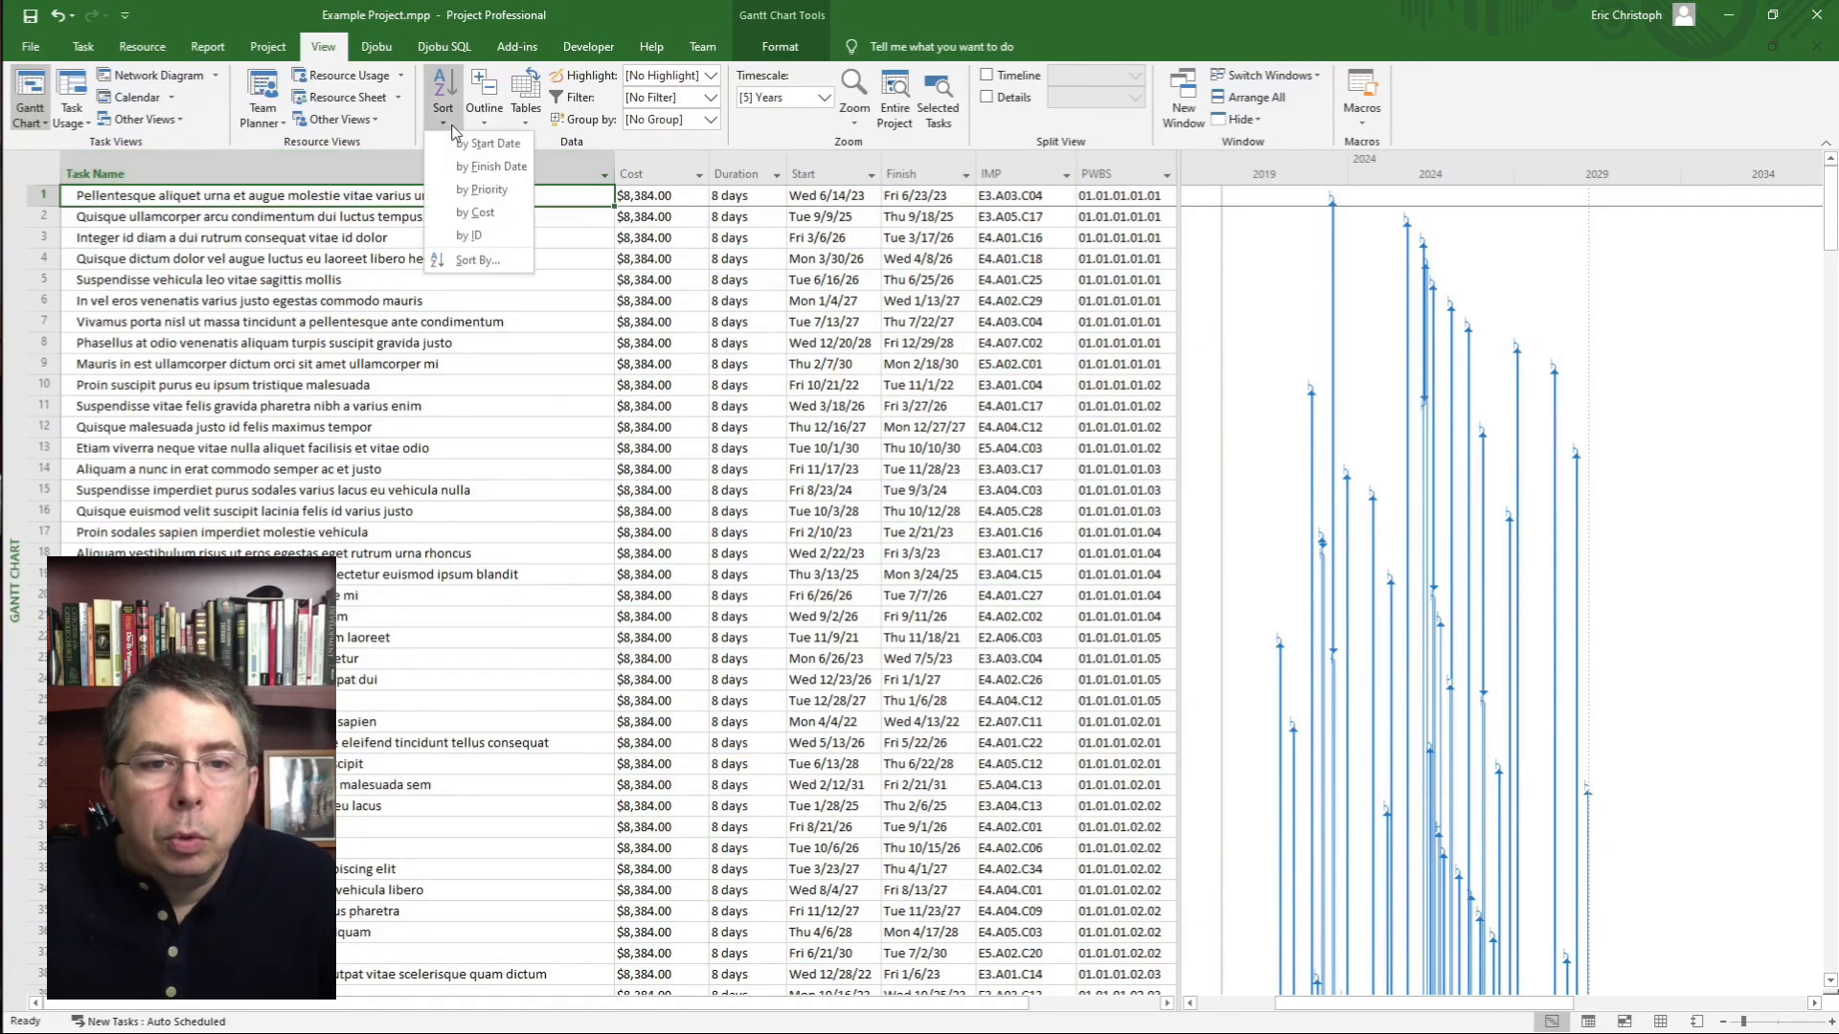
pyautogui.click(487, 265)
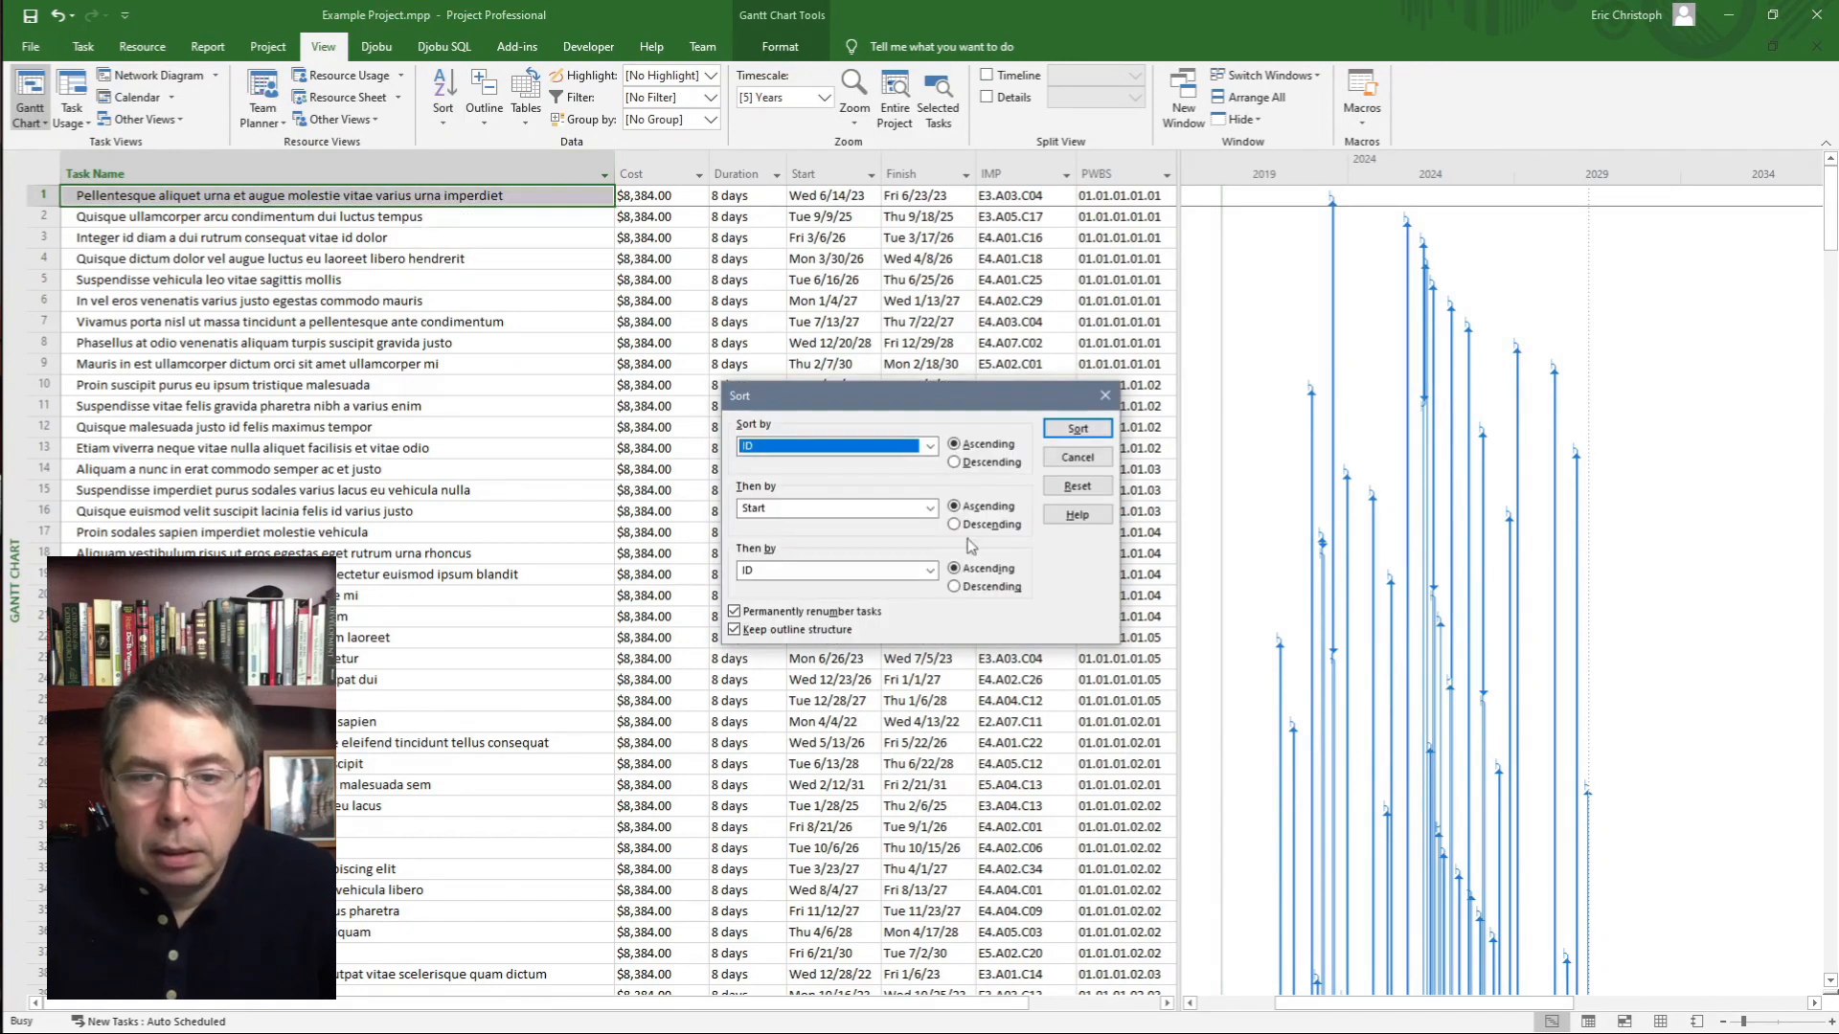
pyautogui.click(930, 446)
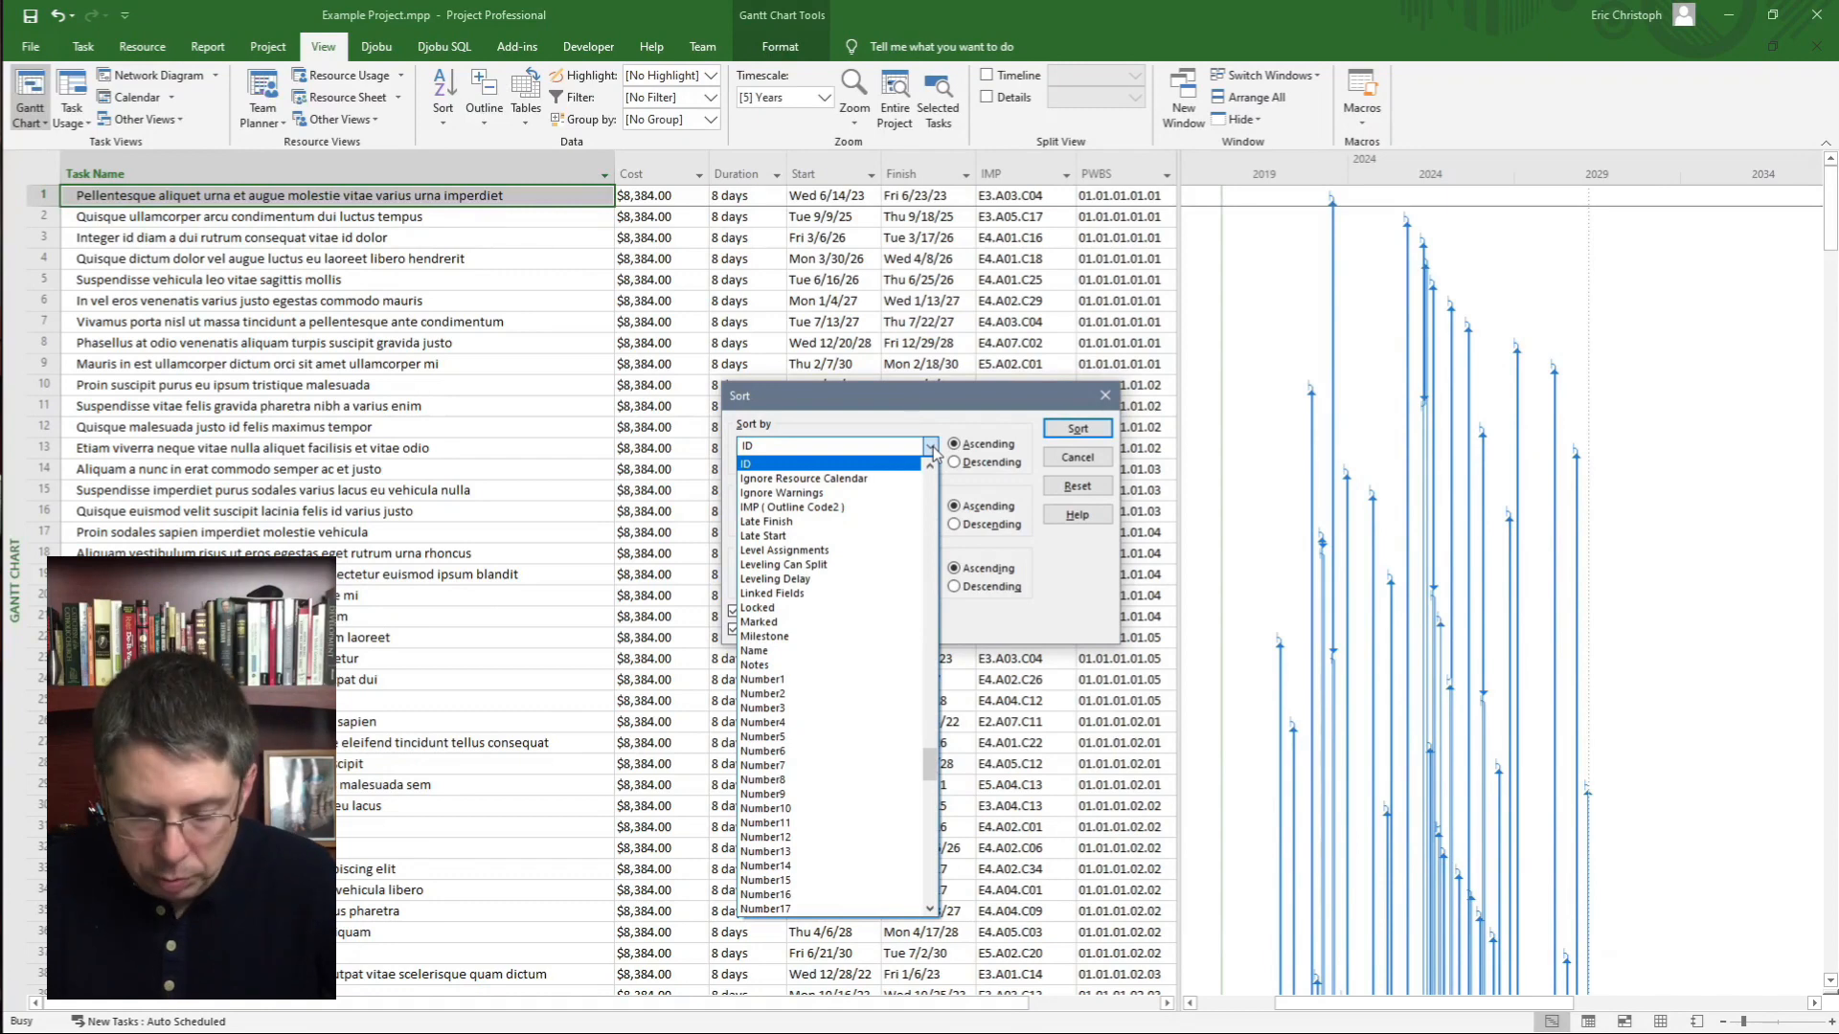
pyautogui.press('Down')
pyautogui.press('Down')
pyautogui.press('Down')
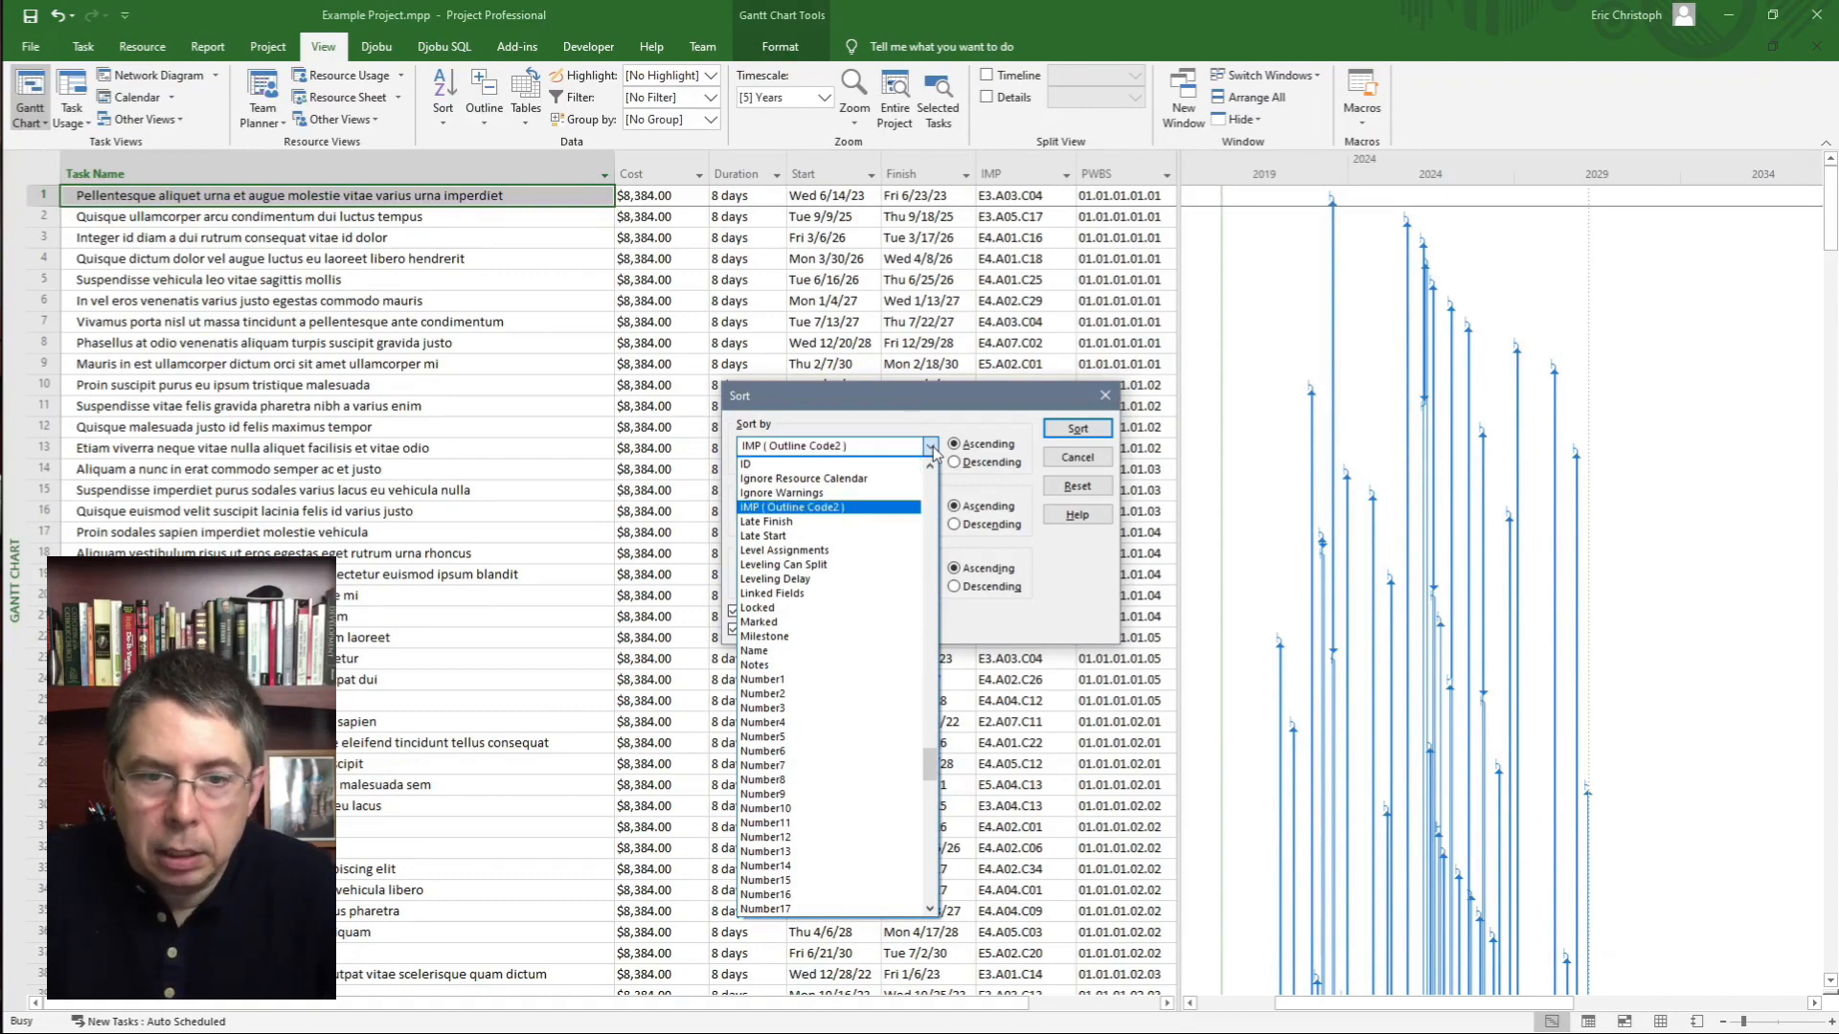
pyautogui.click(930, 446)
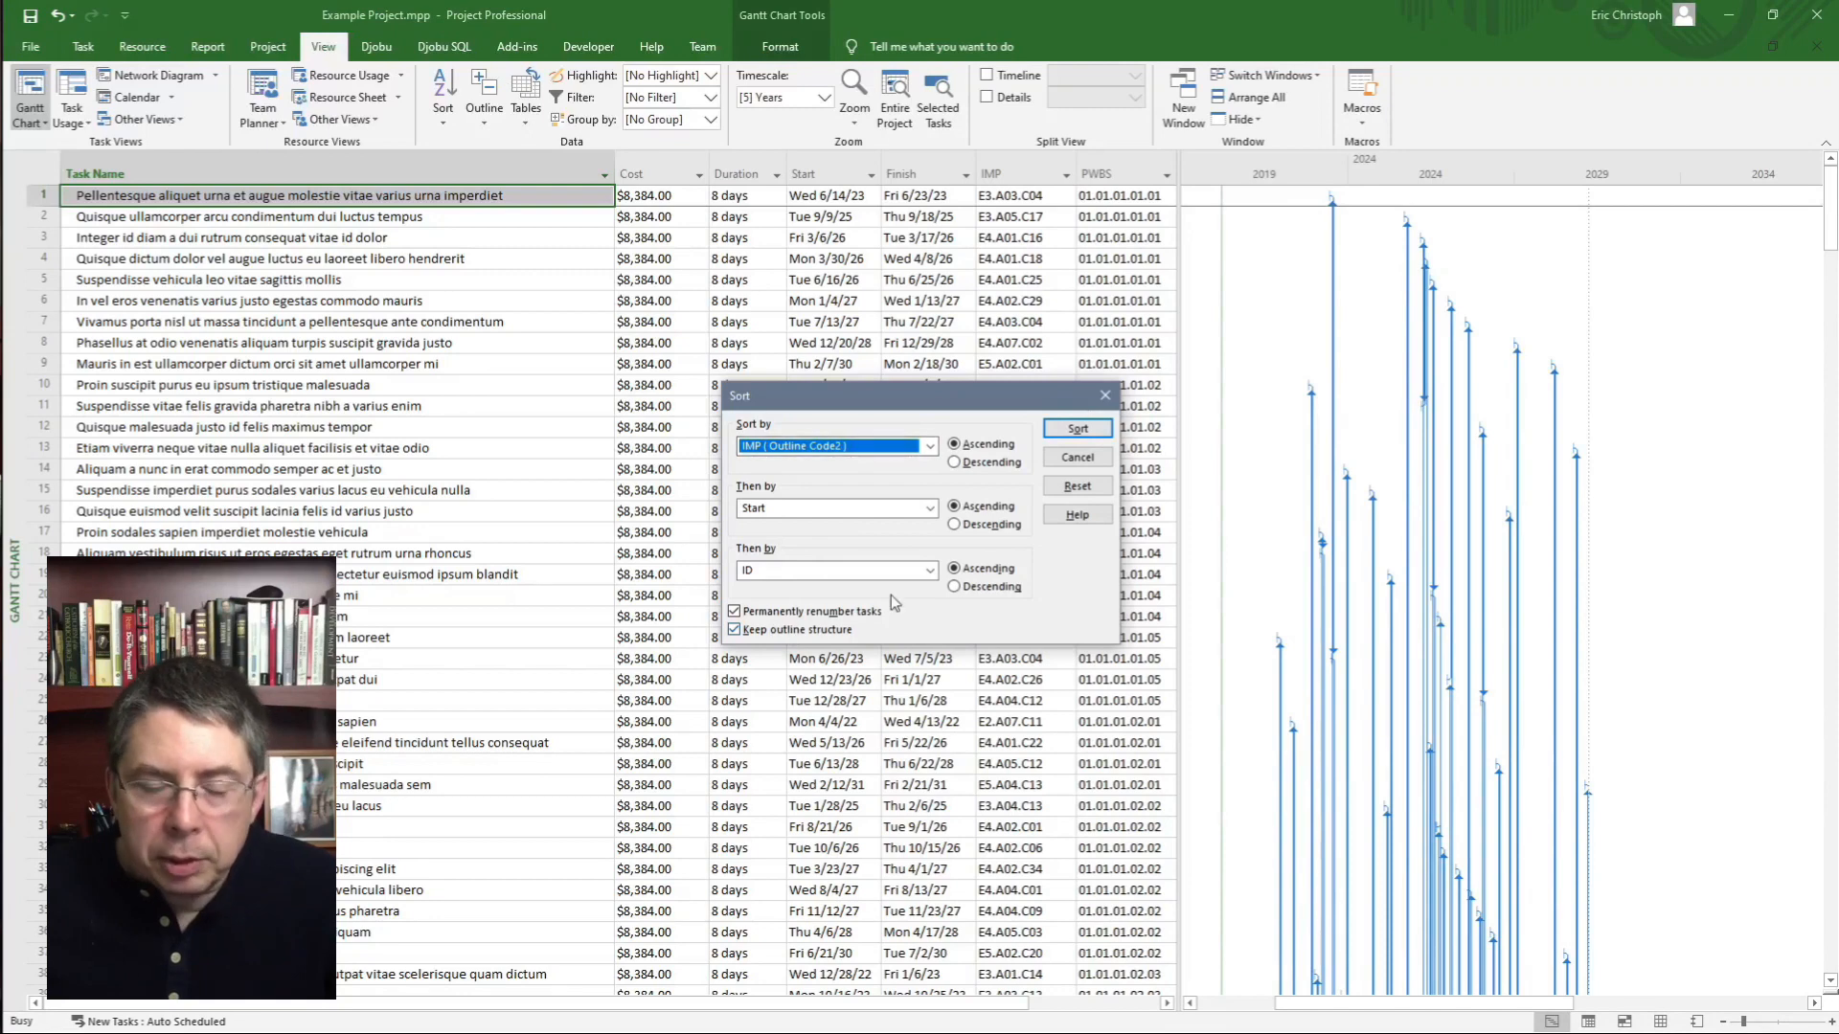
pyautogui.click(1082, 428)
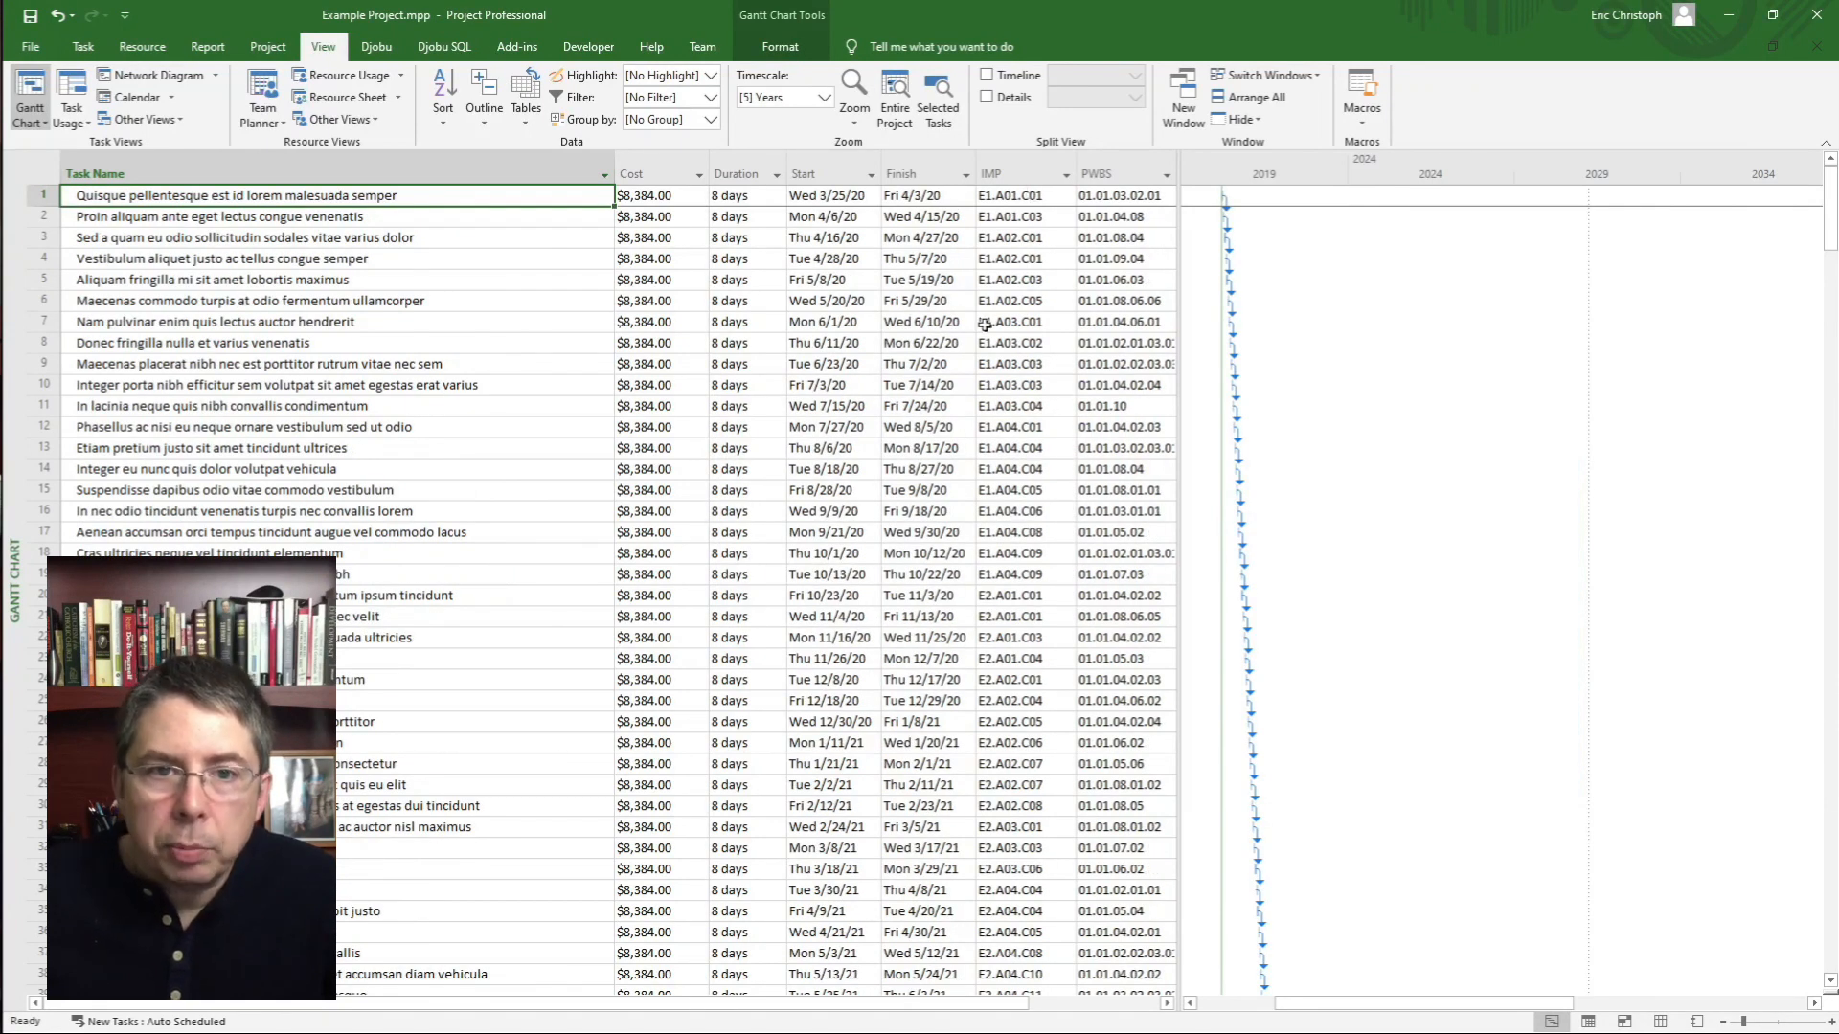
# - Group the sorted task list by IMP and show the outline only down to level 2
pyautogui.click(712, 122)
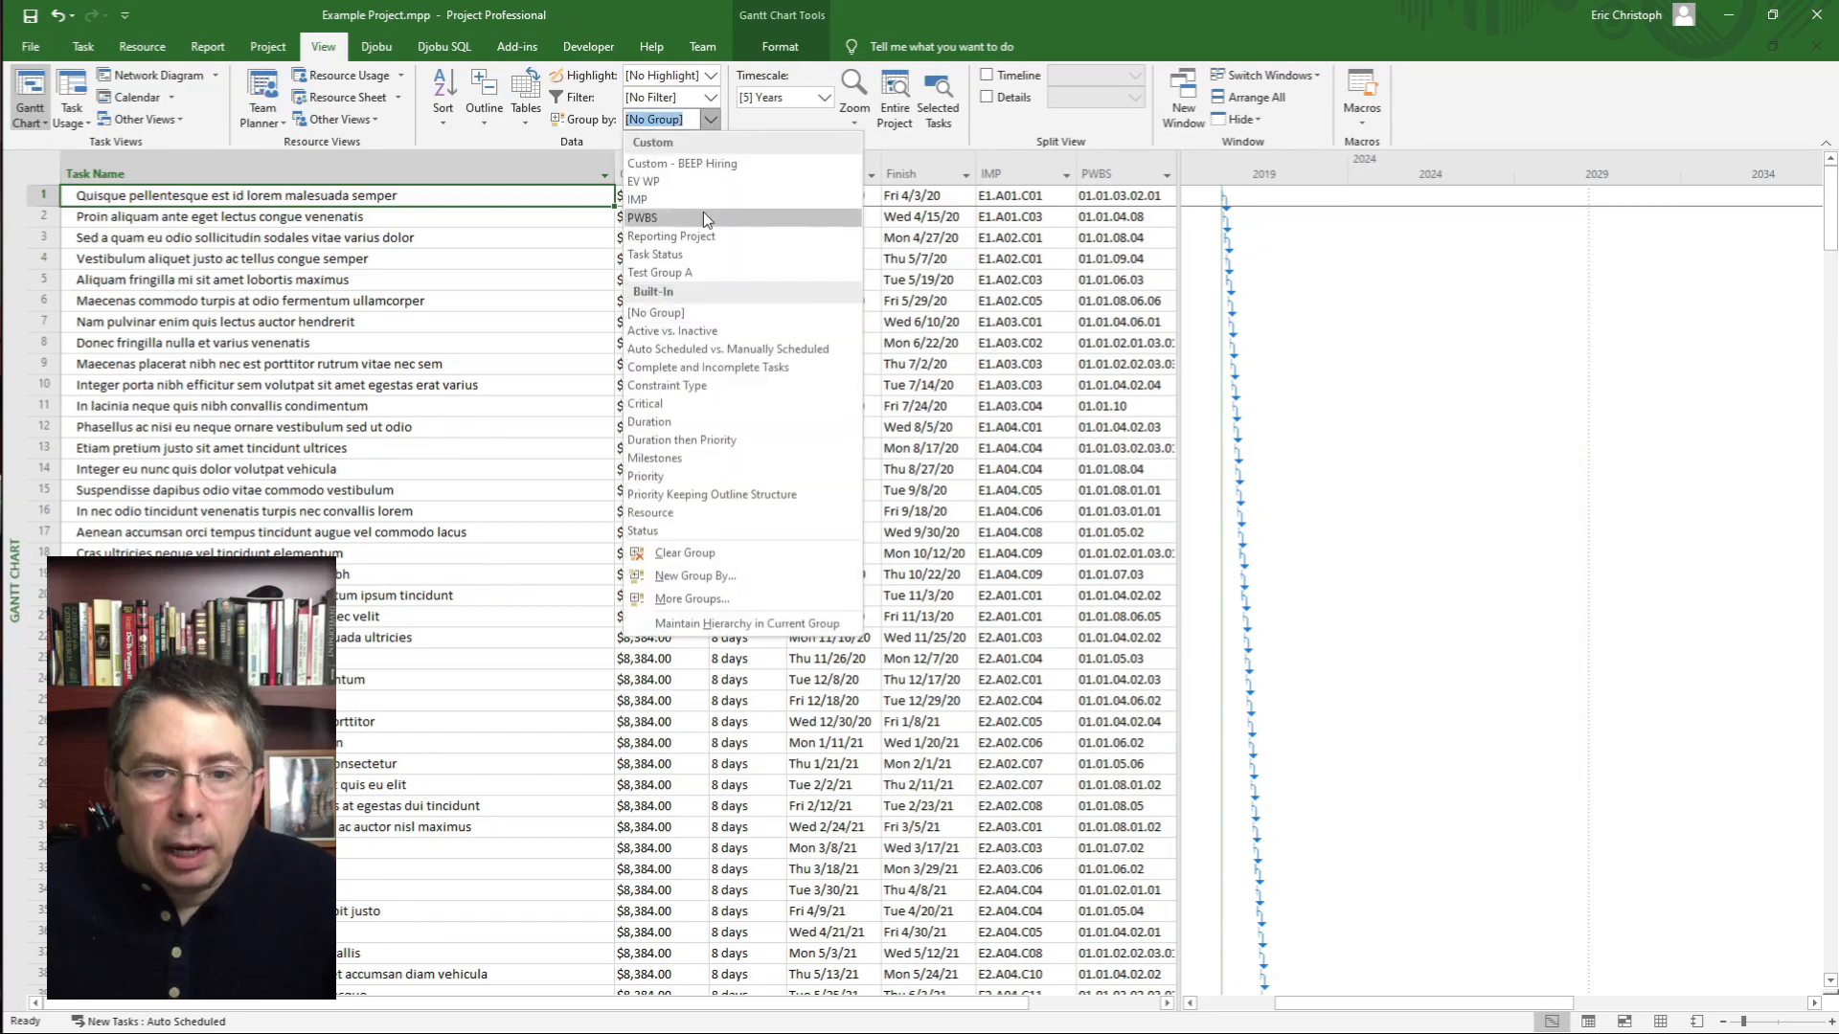
pyautogui.click(659, 199)
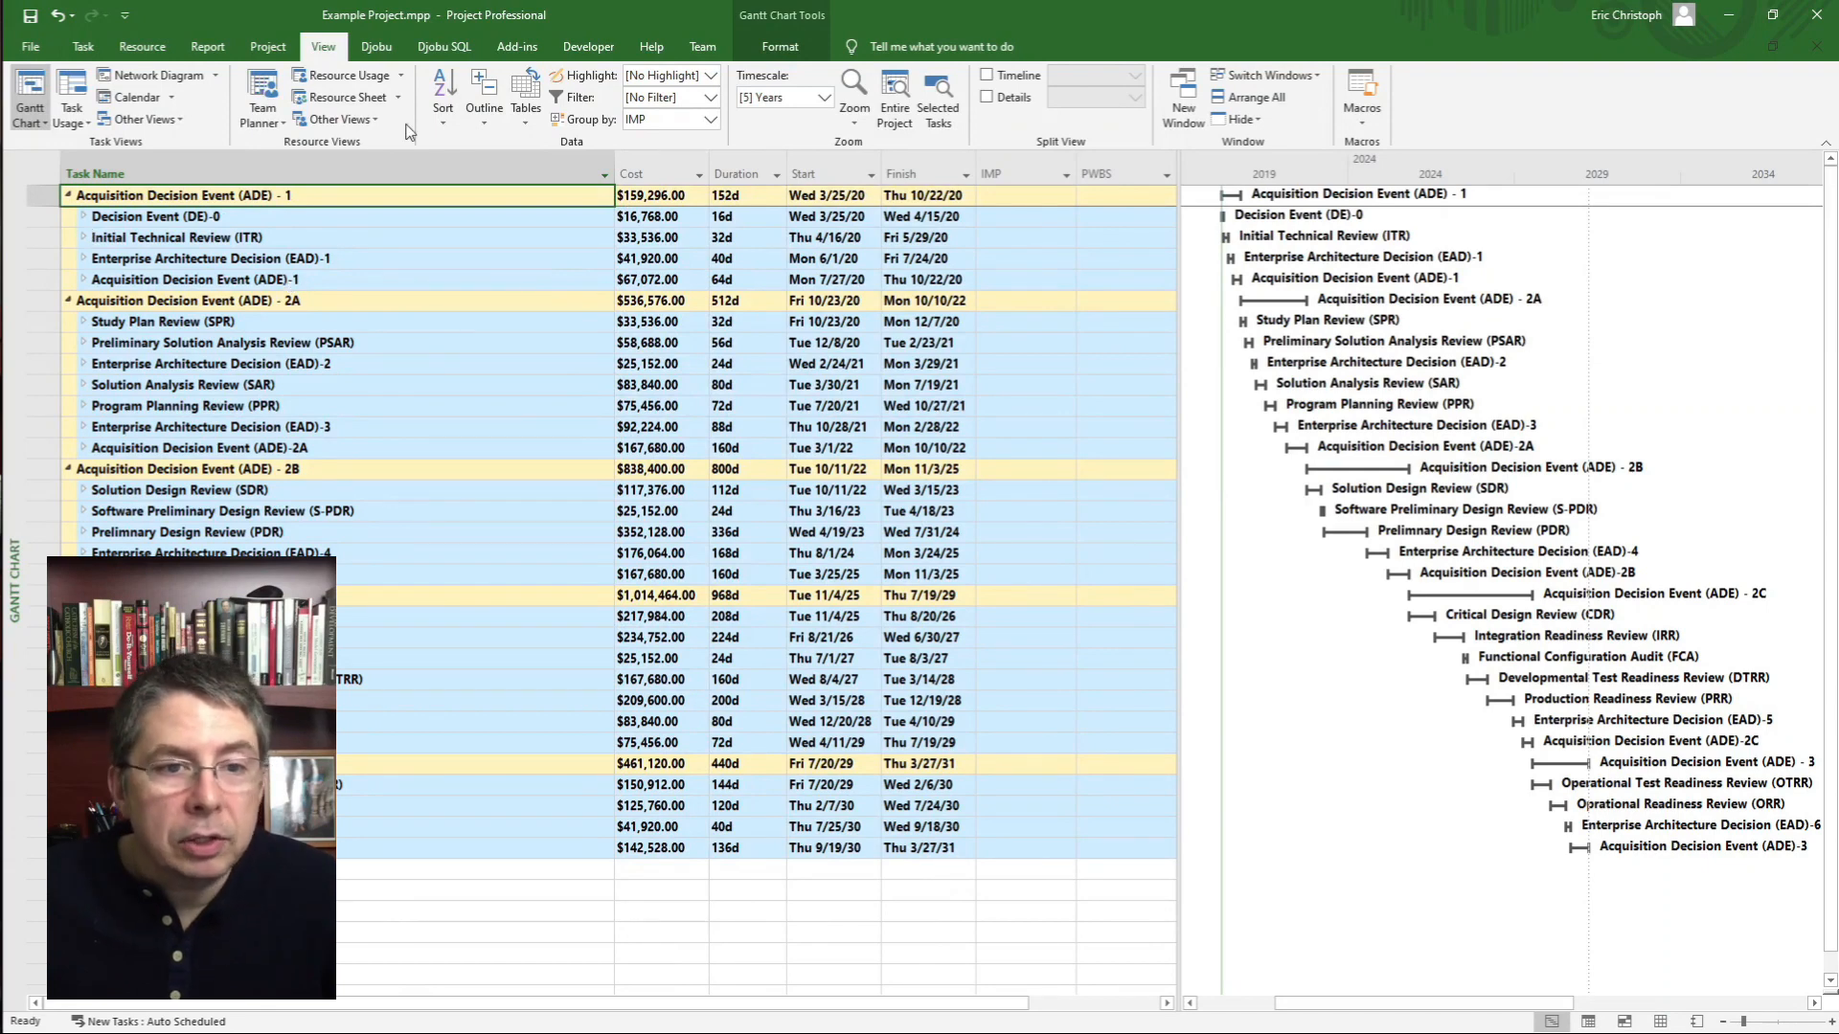
pyautogui.click(484, 124)
pyautogui.click(526, 257)
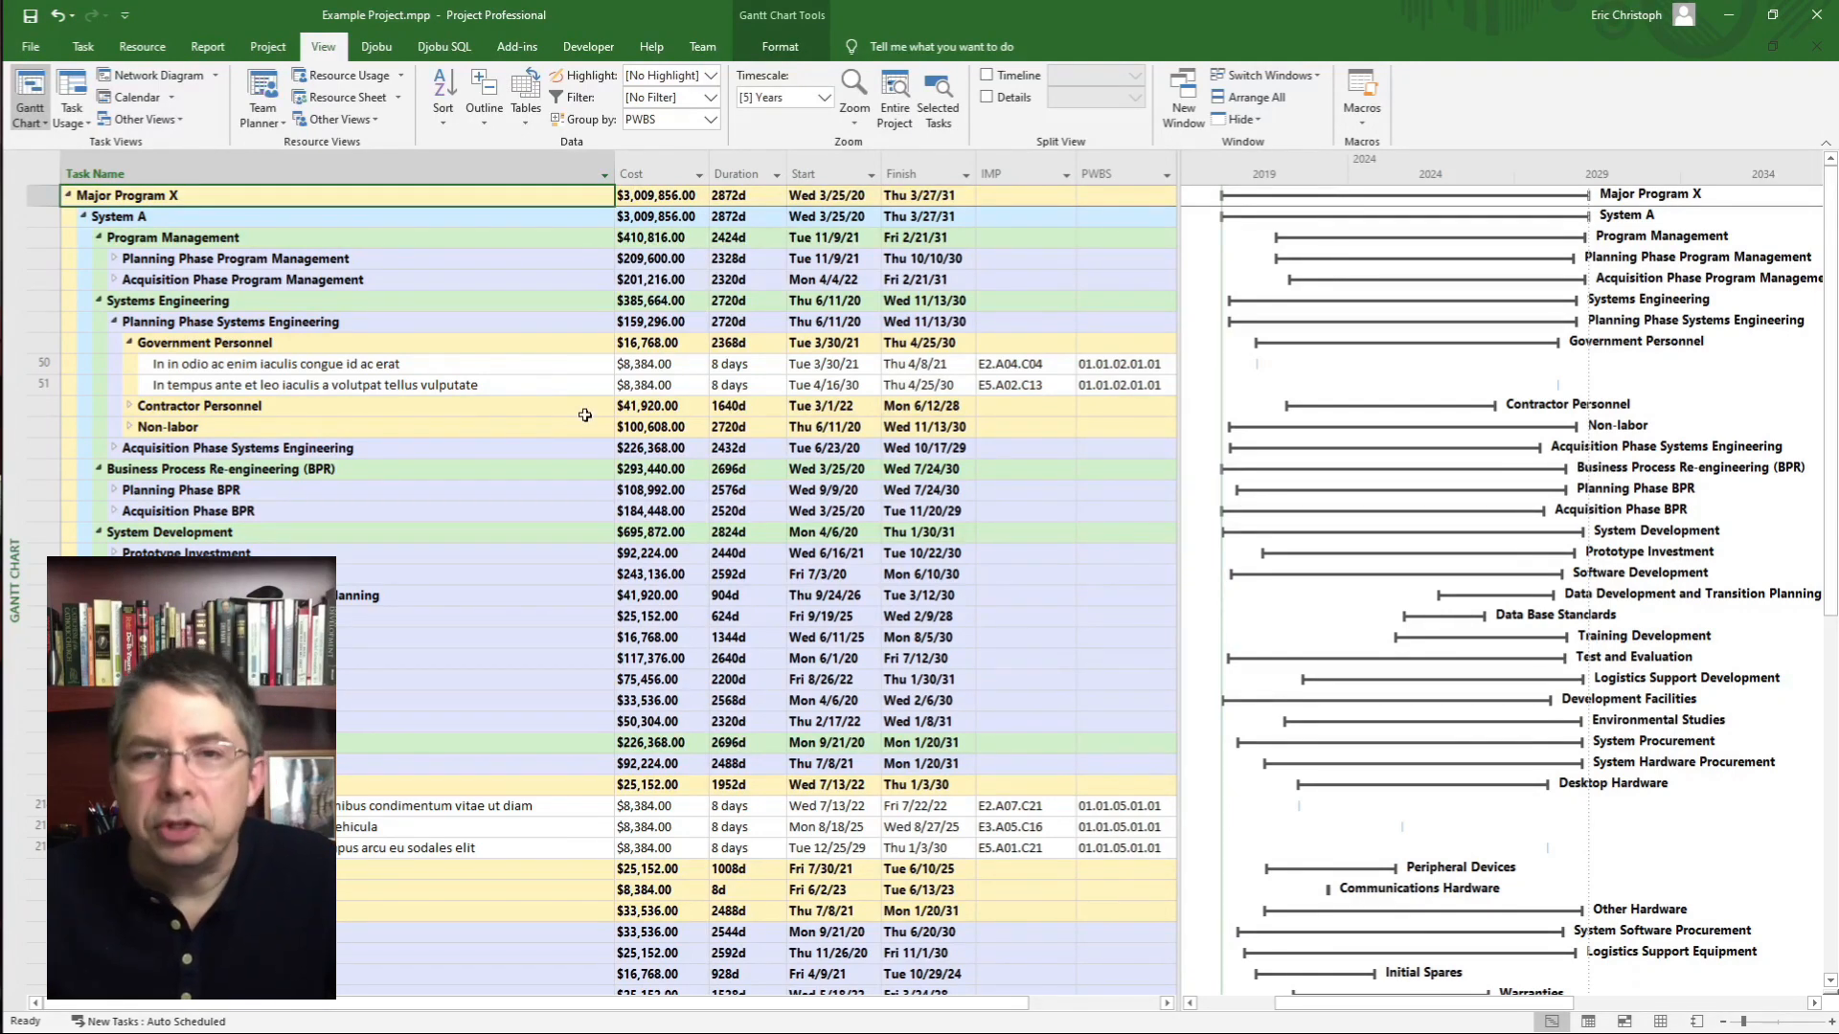
# - Select the Acquisition Phase Systems Engineering summary in the PWBS grouping
pyautogui.click(361, 446)
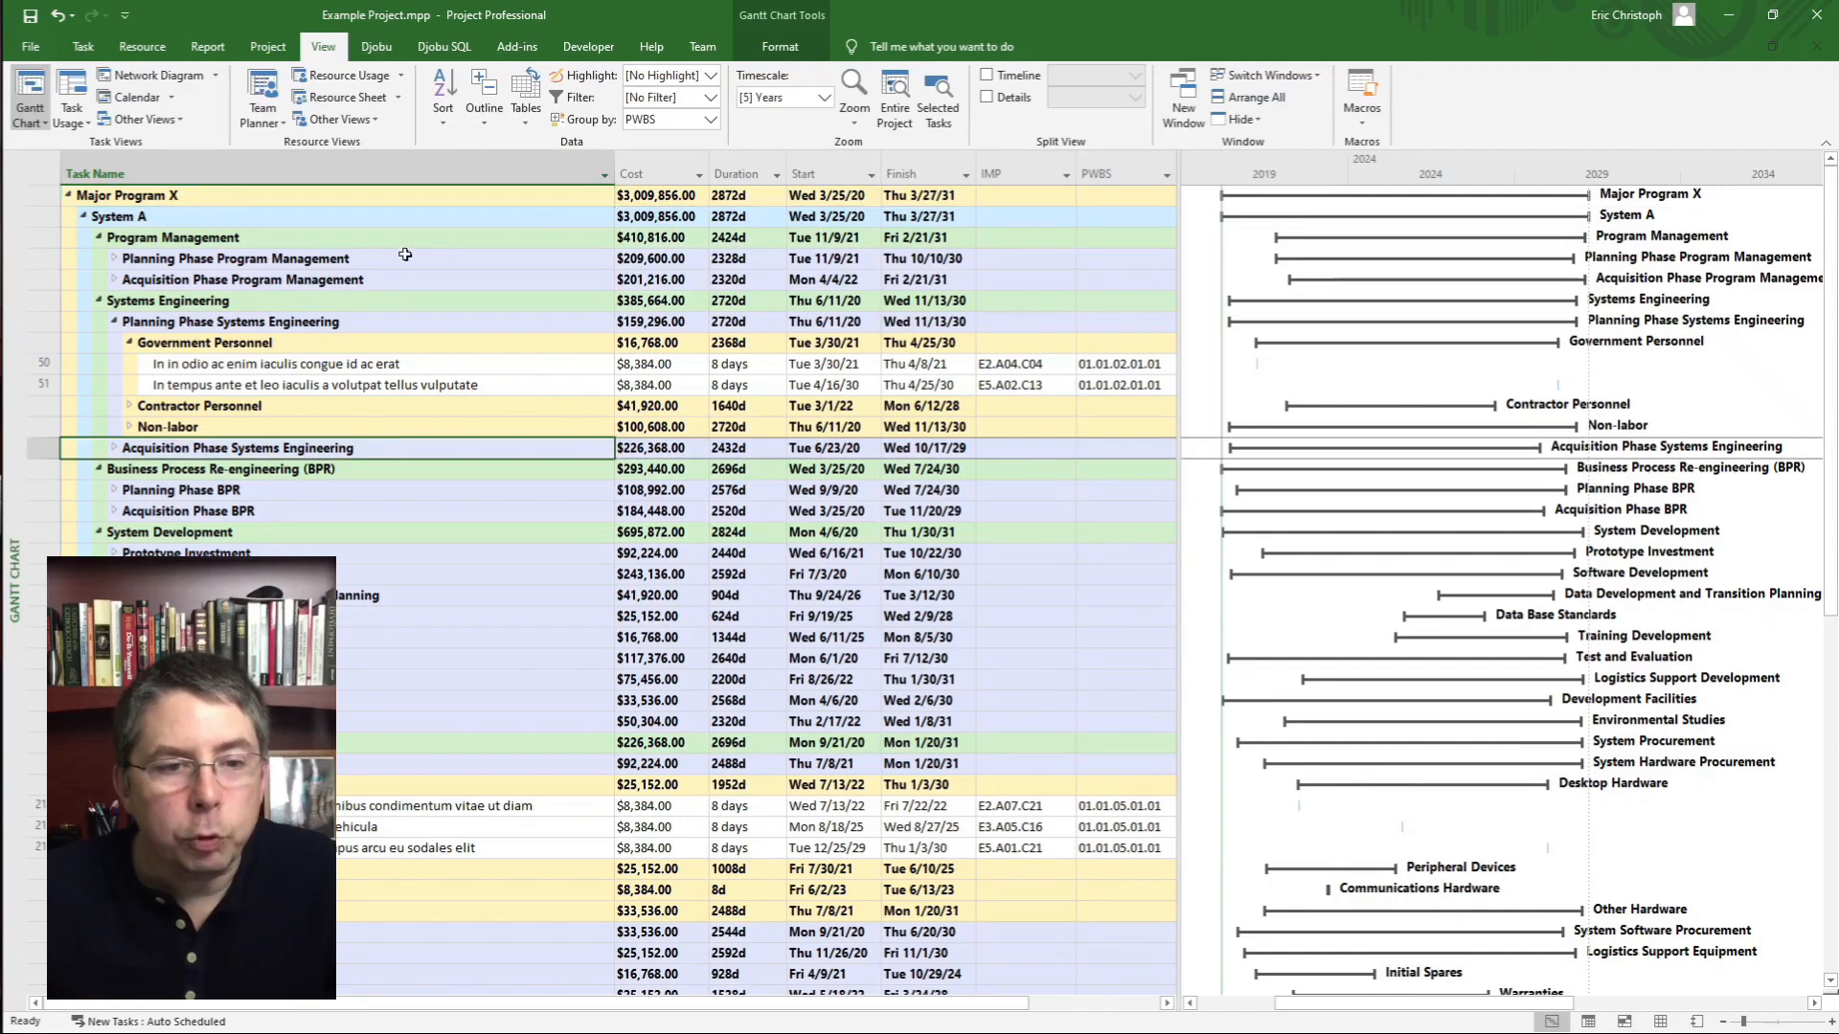